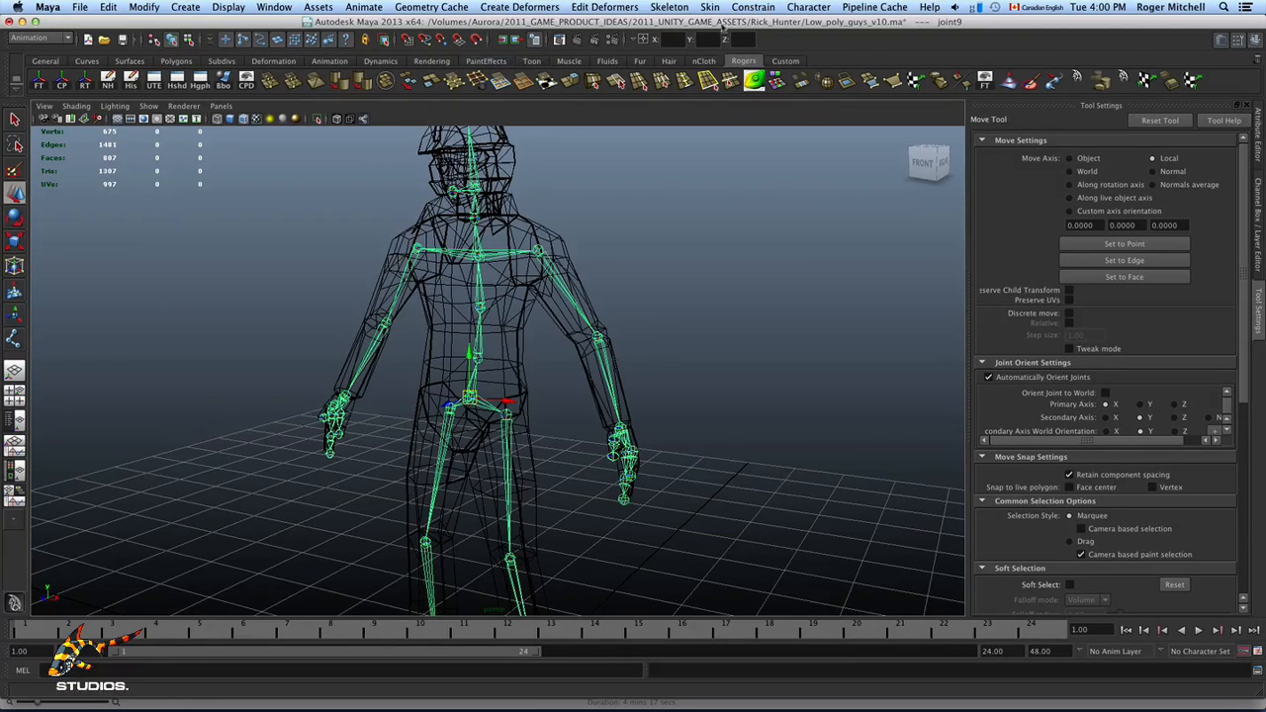
Step: Create an ikRPsolver IK handle on the character's left arm, from the shoulder joint to the wrist joint
{"action": "left_click", "coordinate": [670, 7]}
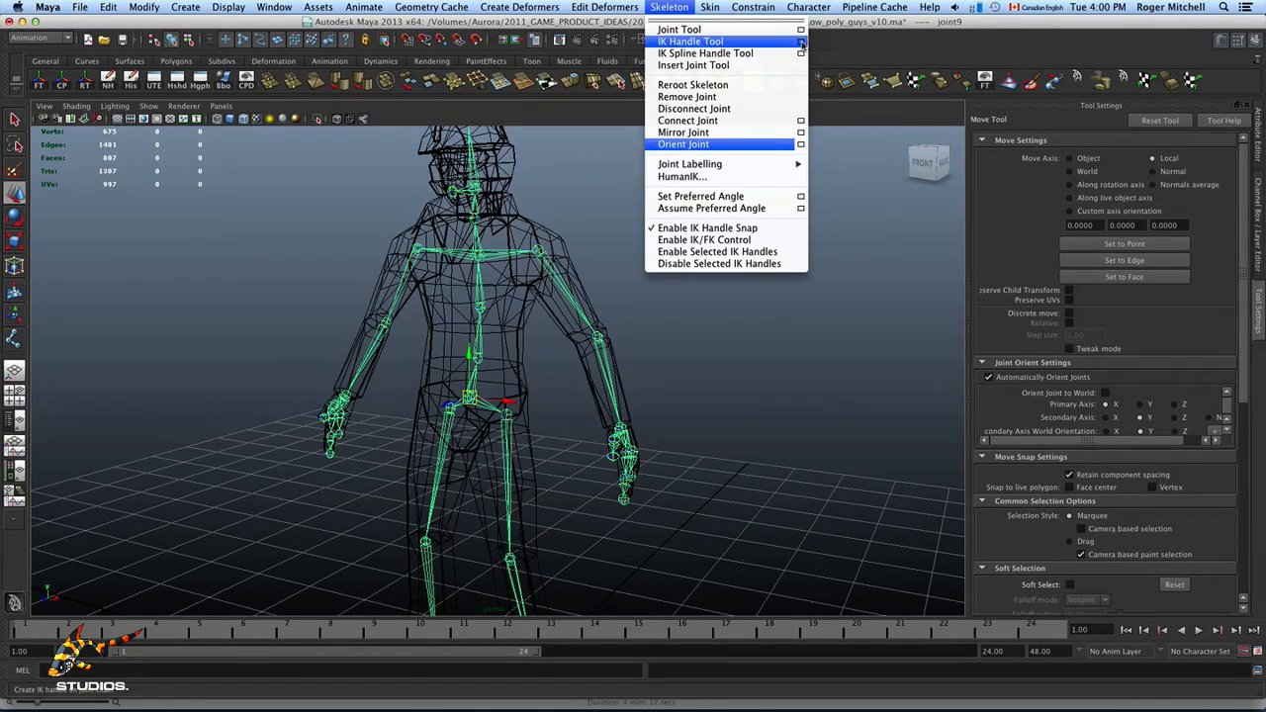
{"action": "left_click", "coordinate": [697, 41]}
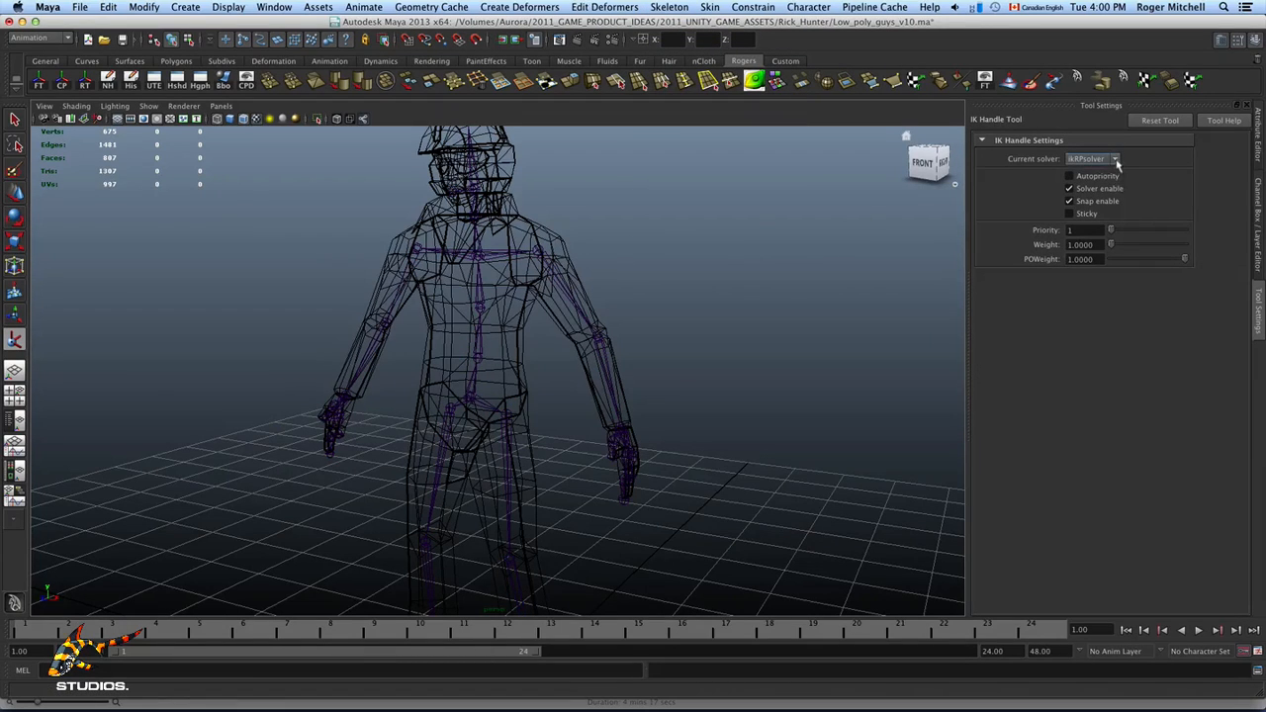
{"action": "right_click_drag", "start_coordinate": [567, 283], "coordinate": [644, 330], "text": "alt"}
{"action": "left_click_drag", "start_coordinate": [644, 330], "coordinate": [547, 258], "text": "alt"}
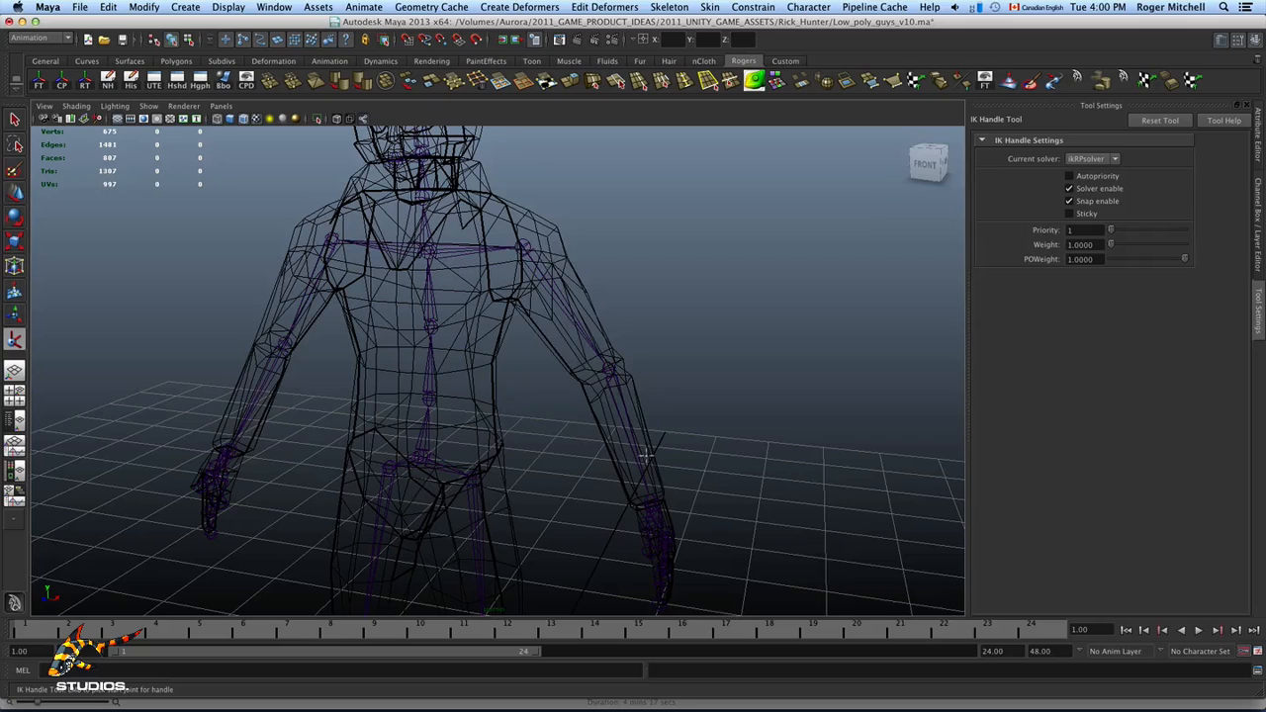
{"action": "left_click_drag", "start_coordinate": [661, 422], "coordinate": [712, 356], "text": "alt"}
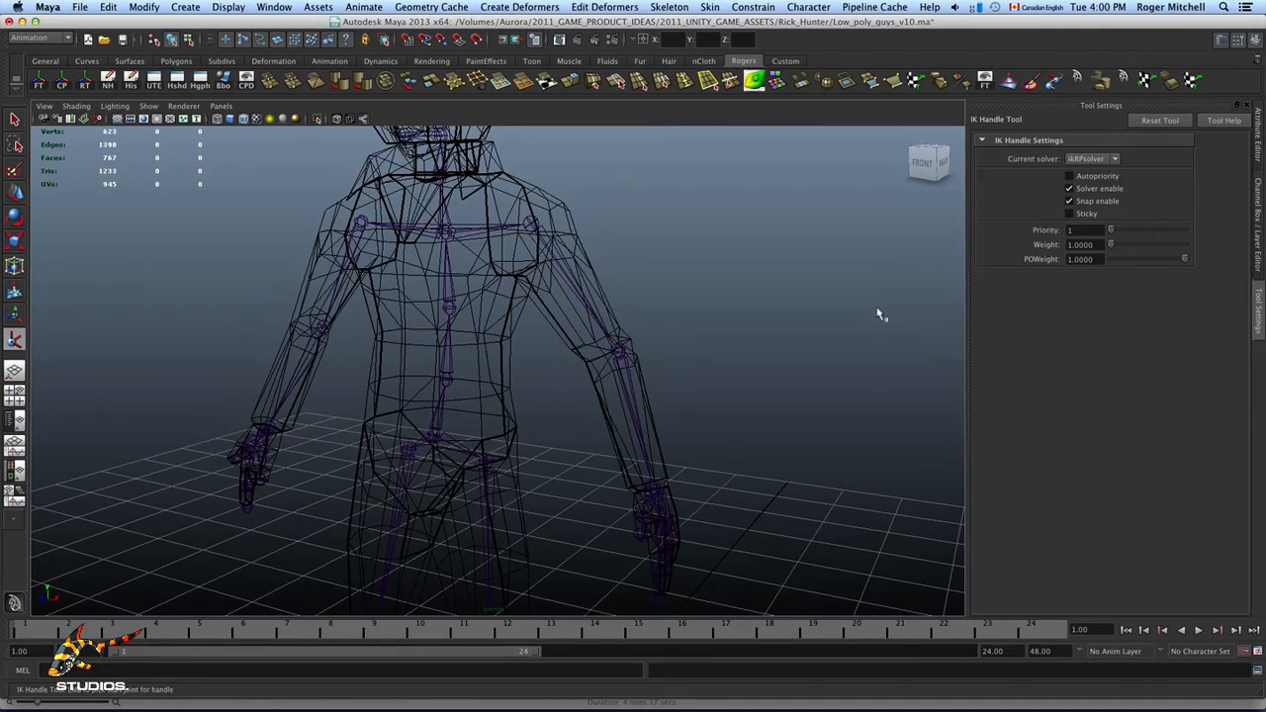
{"action": "middle_click_drag", "start_coordinate": [879, 314], "coordinate": [769, 282], "text": "alt"}
{"action": "left_click_drag", "start_coordinate": [769, 282], "coordinate": [501, 200], "text": "alt"}
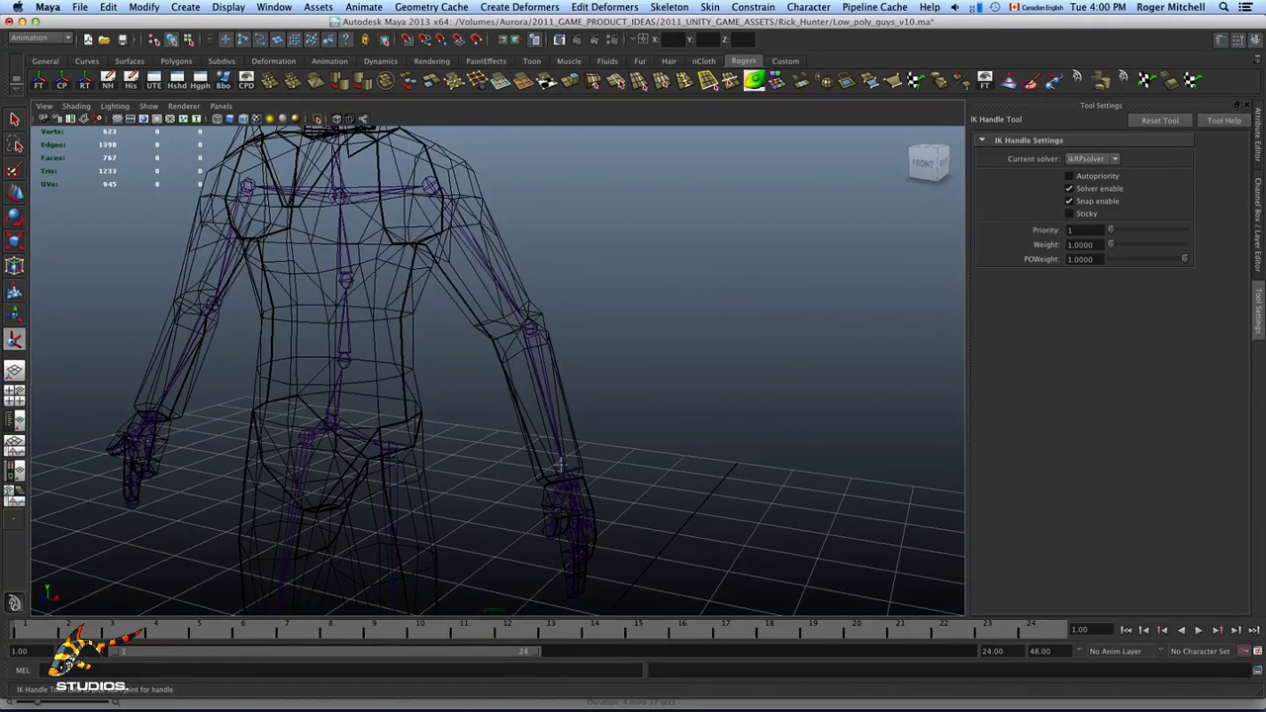
{"action": "left_click_drag", "start_coordinate": [454, 222], "coordinate": [588, 347], "text": "alt"}
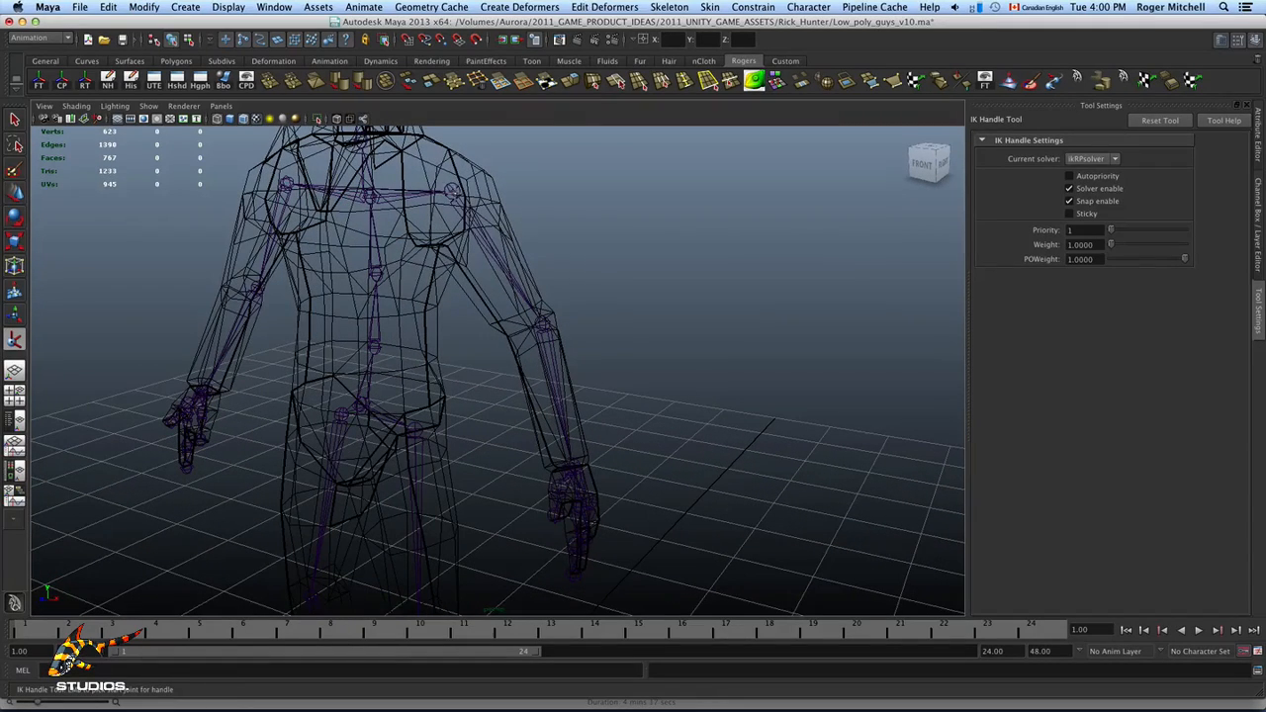
{"action": "left_click", "coordinate": [453, 191]}
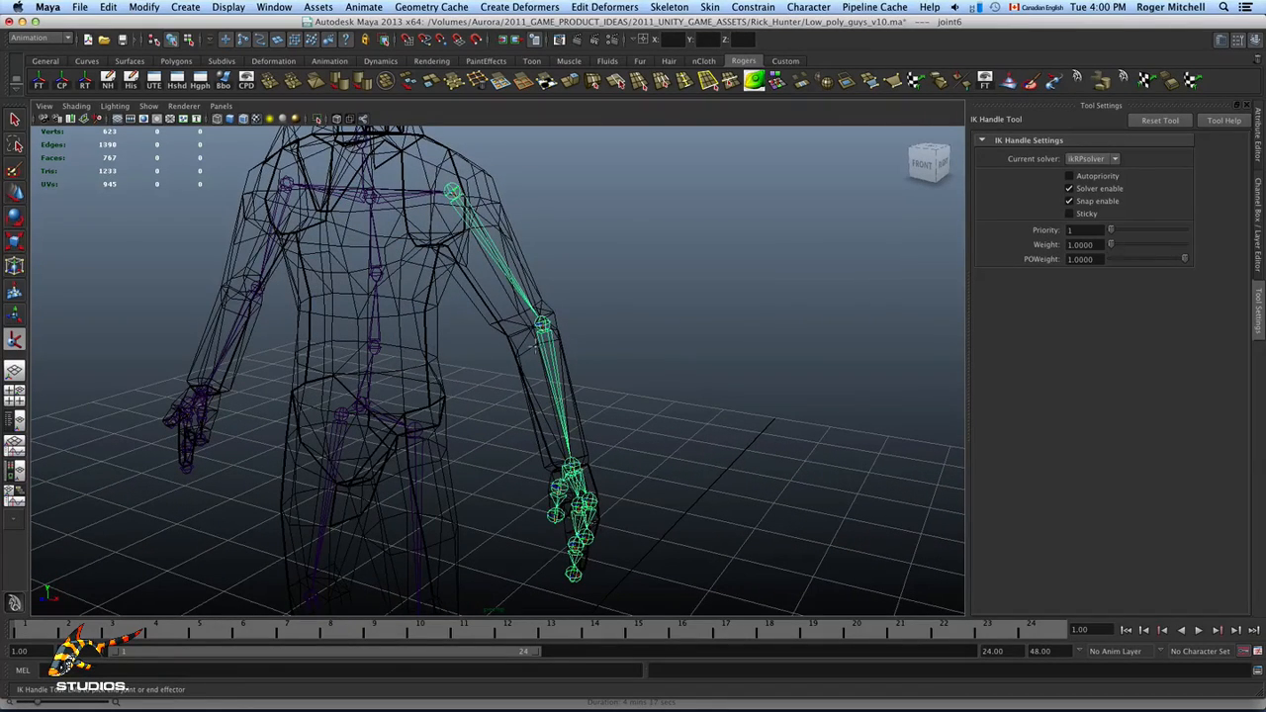
{"action": "left_click", "coordinate": [571, 464]}
{"action": "key", "text": "w"}
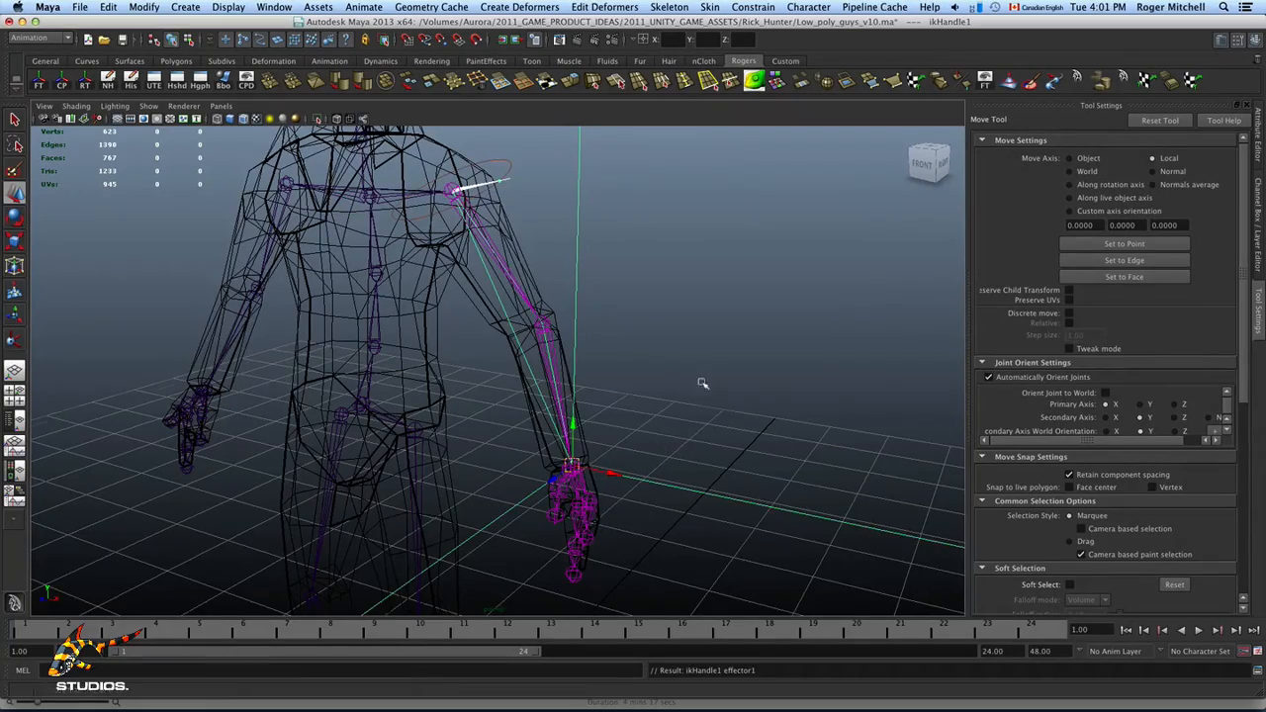
Step: Open the IK handle display size setting and set the scale to 1
{"action": "left_click_drag", "start_coordinate": [685, 377], "coordinate": [656, 391], "text": "alt"}
{"action": "right_click_drag", "start_coordinate": [656, 390], "coordinate": [541, 424], "text": "alt"}
{"action": "left_click_drag", "start_coordinate": [541, 425], "coordinate": [417, 416], "text": "alt"}
{"action": "left_click", "coordinate": [228, 7]}
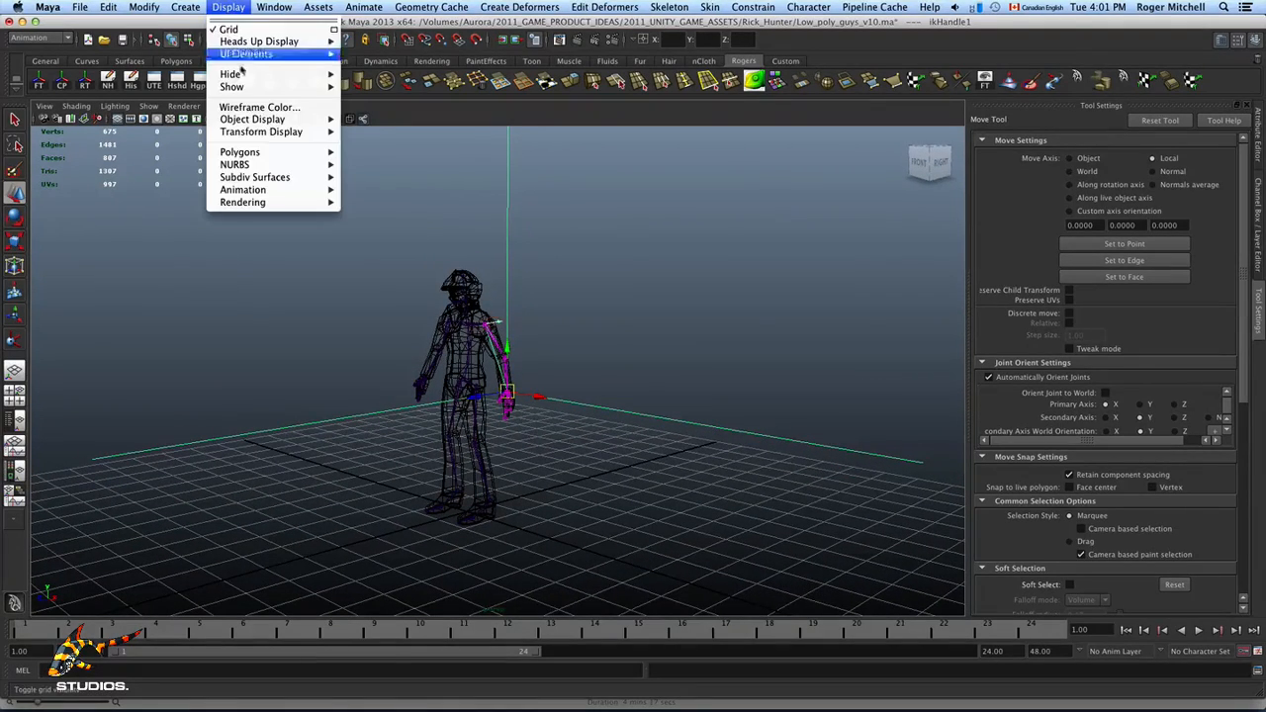
{"action": "mouse_move", "coordinate": [267, 189]}
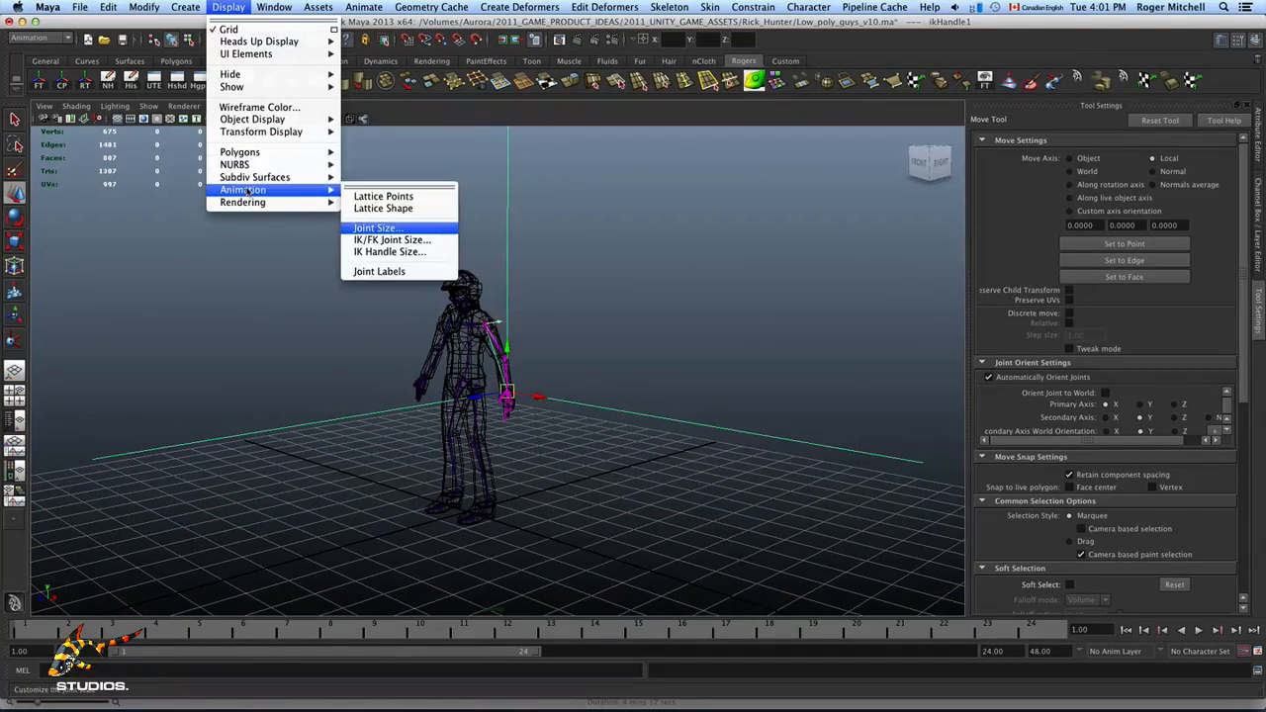
{"action": "left_click", "coordinate": [410, 253]}
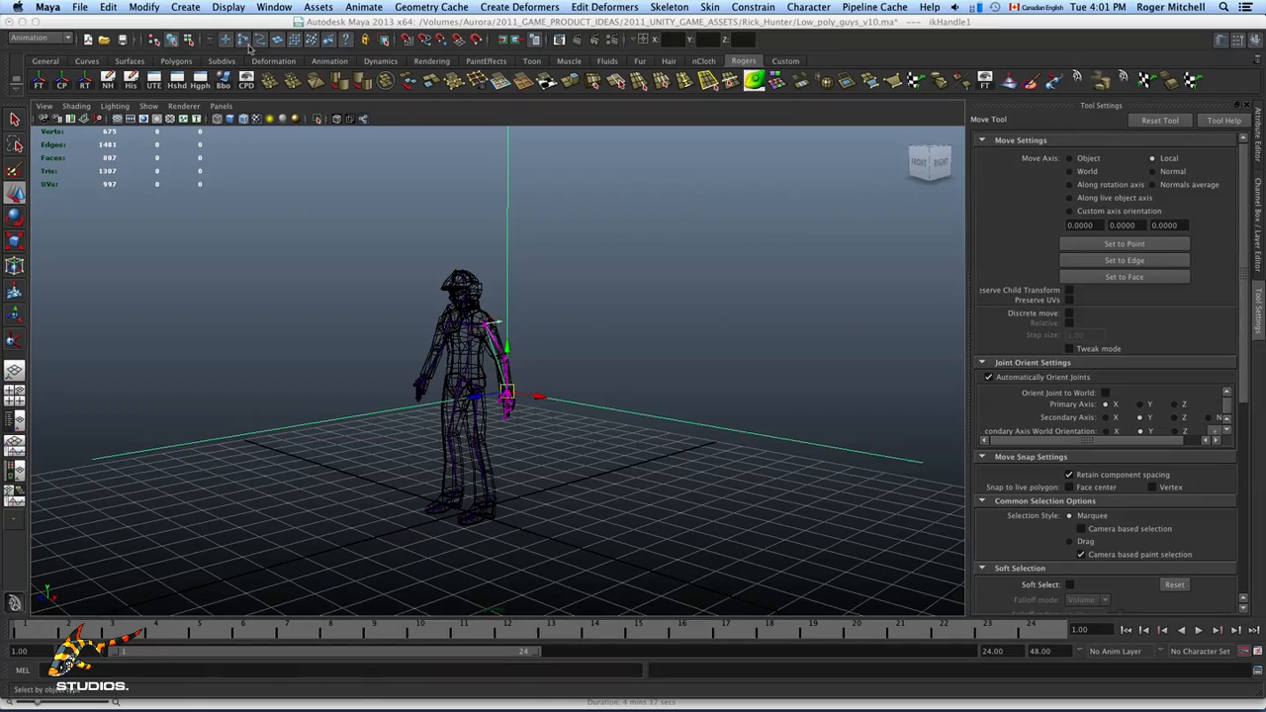
{"action": "left_click_drag", "start_coordinate": [910, 69], "coordinate": [809, 113]}
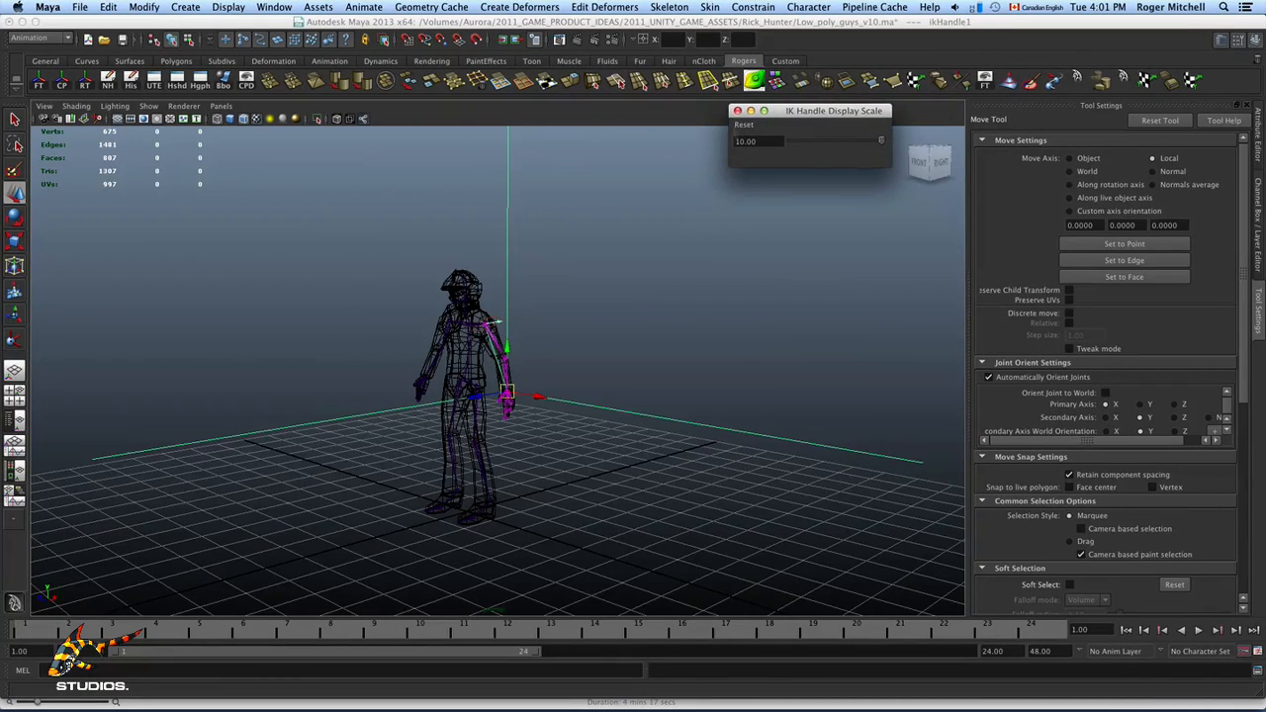
{"action": "double_click", "coordinate": [745, 140]}
{"action": "type", "text": "1"}
{"action": "key", "text": "Return"}
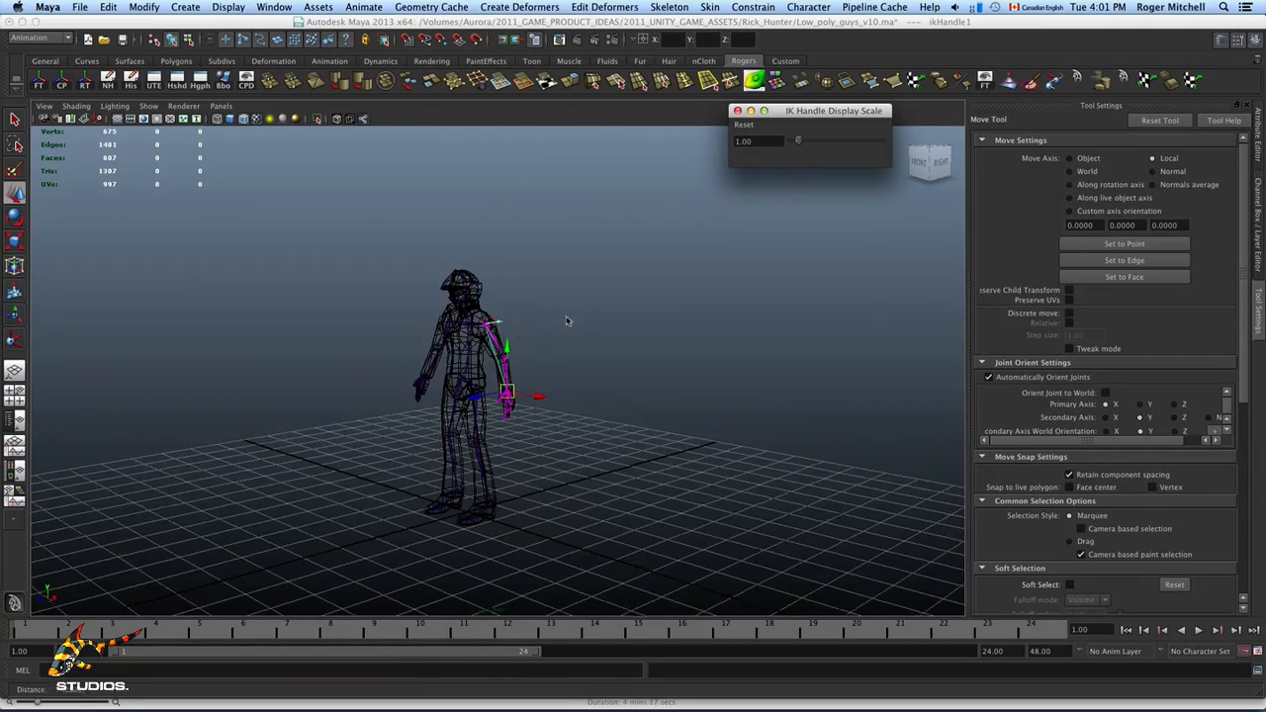
Step: Reduce the IK handle display scale to about 0.51 and close its settings window
{"action": "right_click_drag", "start_coordinate": [567, 320], "coordinate": [600, 379], "text": "alt"}
{"action": "left_click_drag", "start_coordinate": [600, 379], "coordinate": [723, 379], "text": "alt"}
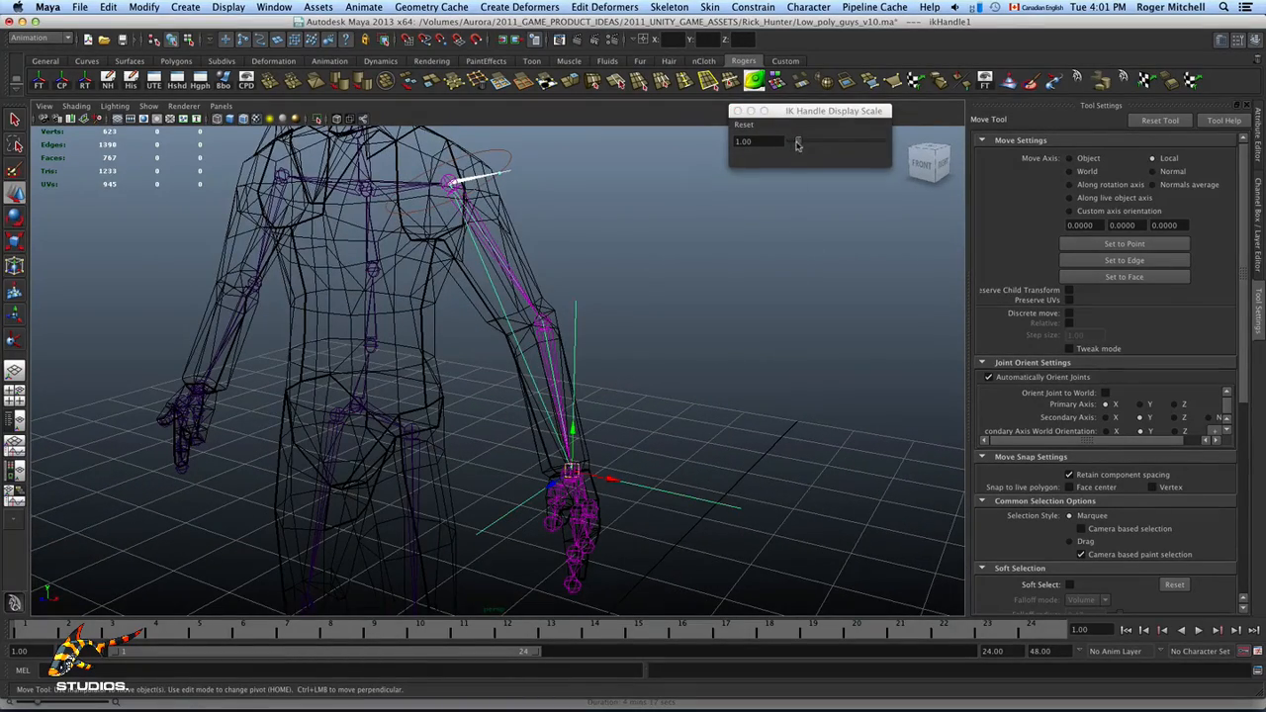
{"action": "left_click_drag", "start_coordinate": [798, 144], "coordinate": [796, 146]}
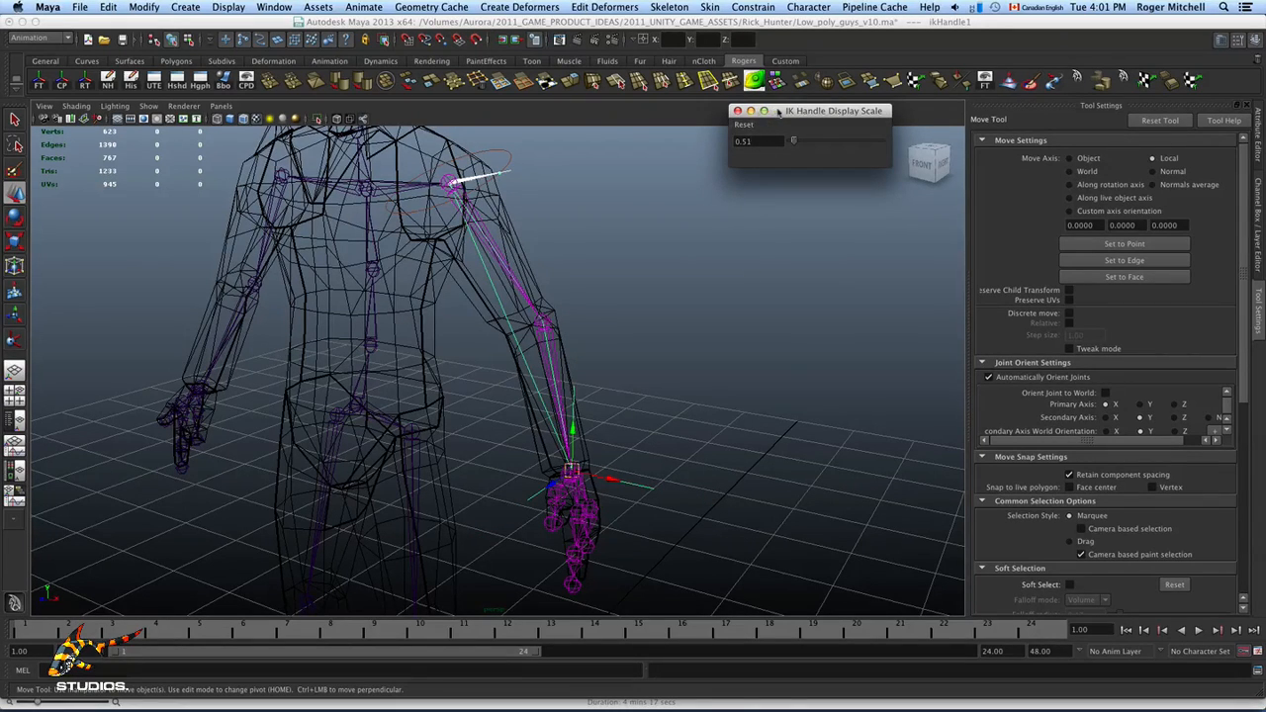
{"action": "left_click_drag", "start_coordinate": [779, 112], "coordinate": [1081, 20]}
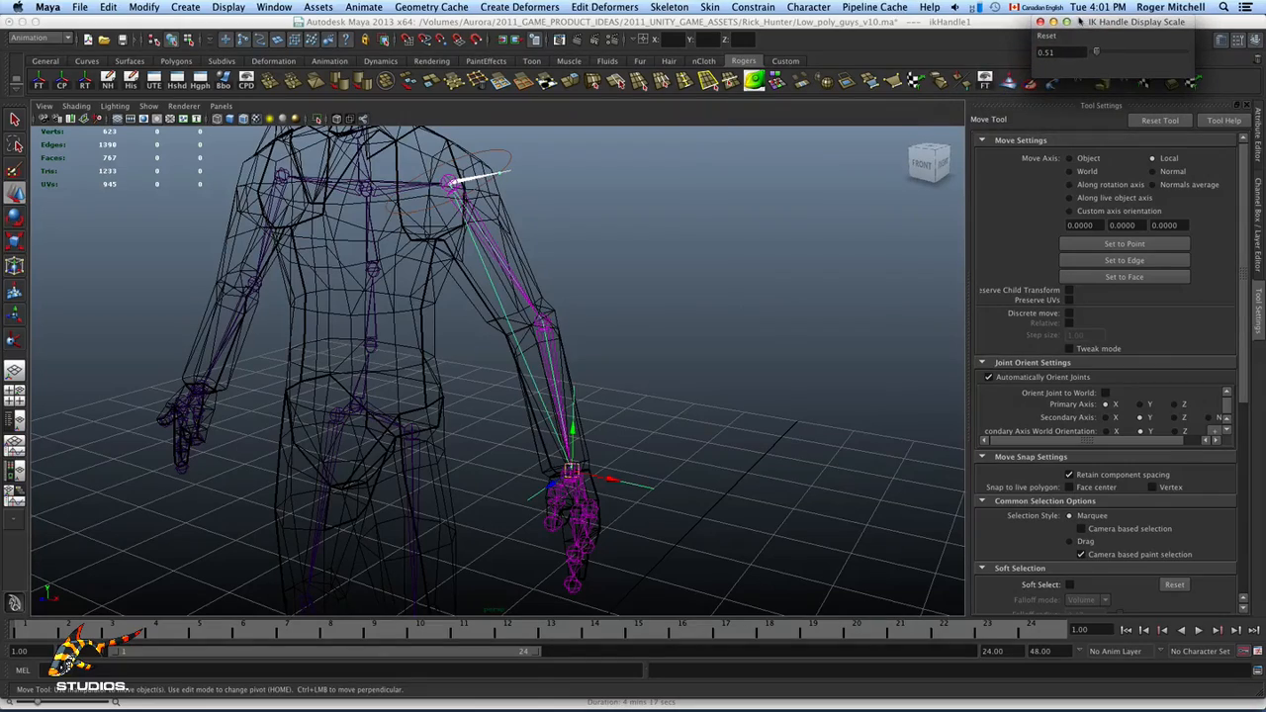
{"action": "left_click", "coordinate": [1040, 22]}
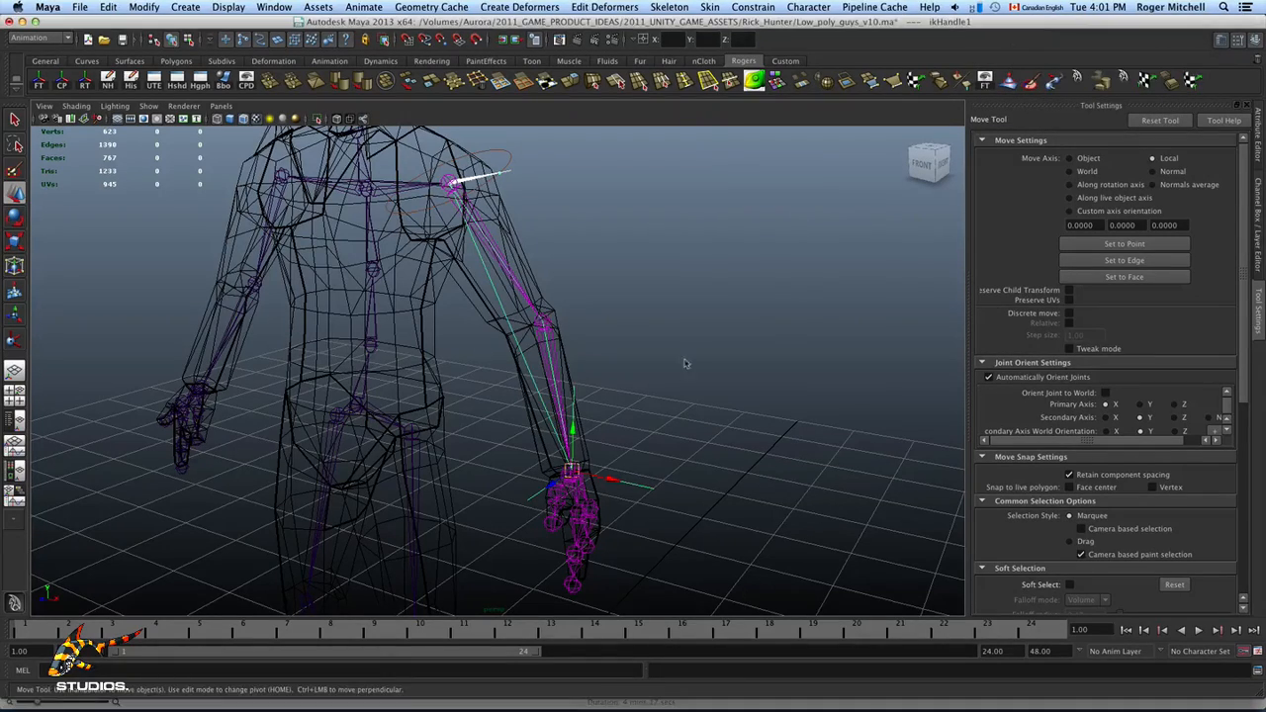
Step: Try moving the left wrist's IK handle to test how the arm bends, and undo the move
{"action": "left_click_drag", "start_coordinate": [684, 362], "coordinate": [658, 378], "text": "alt"}
{"action": "left_click", "coordinate": [669, 373]}
{"action": "right_click_drag", "start_coordinate": [655, 395], "coordinate": [667, 452], "text": "alt"}
{"action": "middle_click_drag", "start_coordinate": [667, 453], "coordinate": [645, 441], "text": "alt"}
{"action": "right_click_drag", "start_coordinate": [645, 441], "coordinate": [633, 451], "text": "alt"}
{"action": "left_click_drag", "start_coordinate": [633, 451], "coordinate": [605, 477]}
{"action": "middle_click_drag", "start_coordinate": [599, 480], "coordinate": [649, 500], "text": "alt"}
{"action": "left_click_drag", "start_coordinate": [649, 501], "coordinate": [603, 500], "text": "alt"}
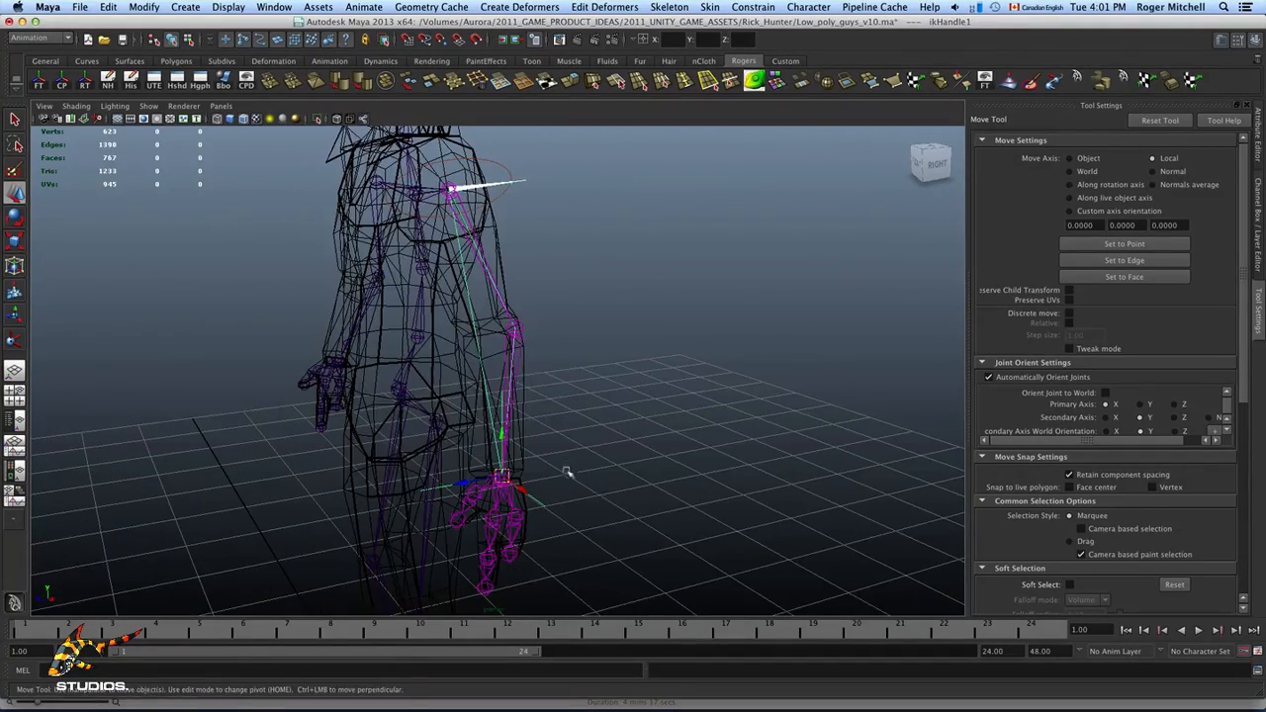
{"action": "left_click_drag", "start_coordinate": [503, 439], "coordinate": [619, 430]}
{"action": "key", "text": "ctrl+z"}
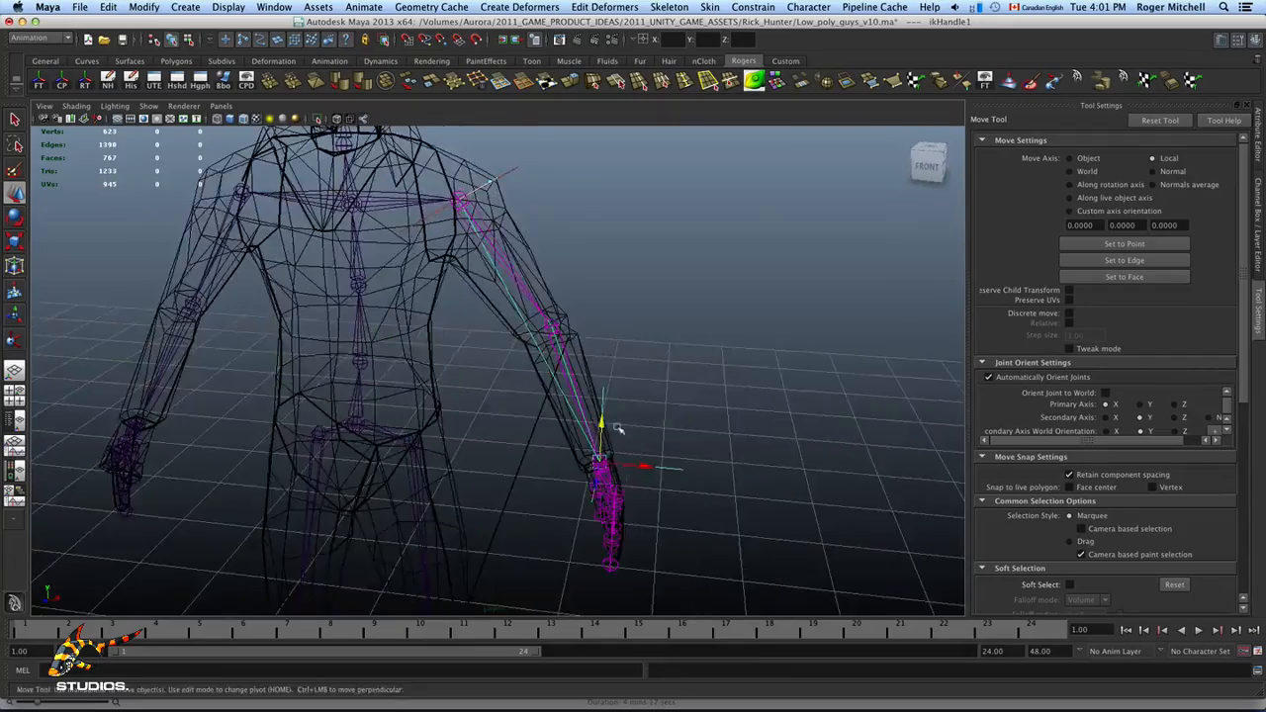
{"action": "middle_click_drag", "start_coordinate": [620, 430], "coordinate": [528, 438], "text": "alt"}
{"action": "right_click_drag", "start_coordinate": [528, 438], "coordinate": [587, 462], "text": "alt"}
{"action": "left_click_drag", "start_coordinate": [571, 479], "coordinate": [597, 475], "text": "alt"}
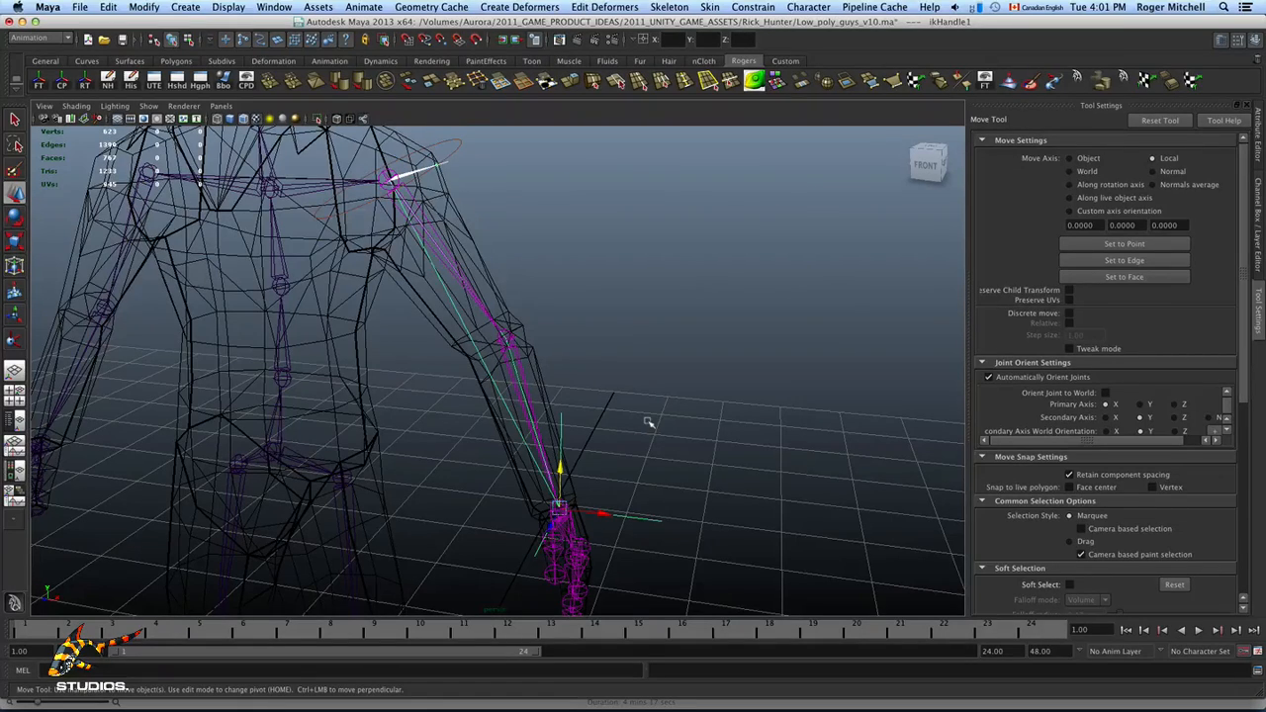
{"action": "left_click_drag", "start_coordinate": [634, 438], "coordinate": [683, 420], "text": "alt"}
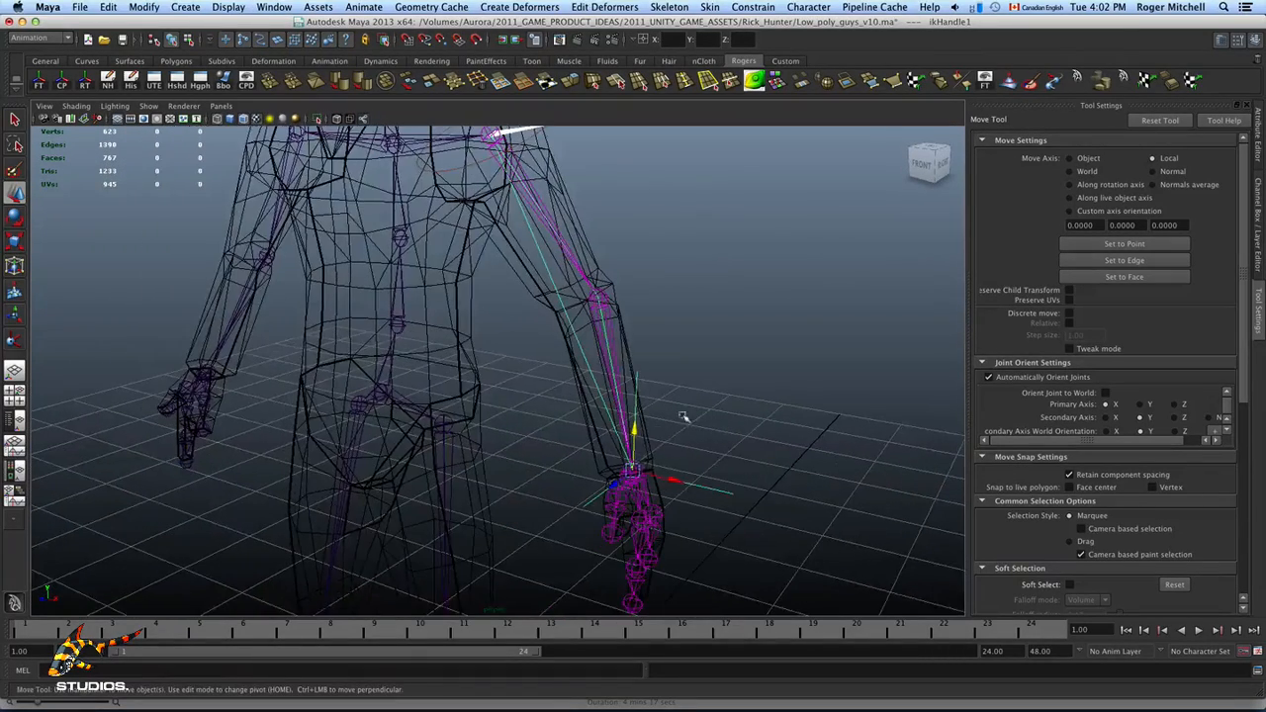
{"action": "left_click_drag", "start_coordinate": [668, 320], "coordinate": [607, 389], "text": "alt"}
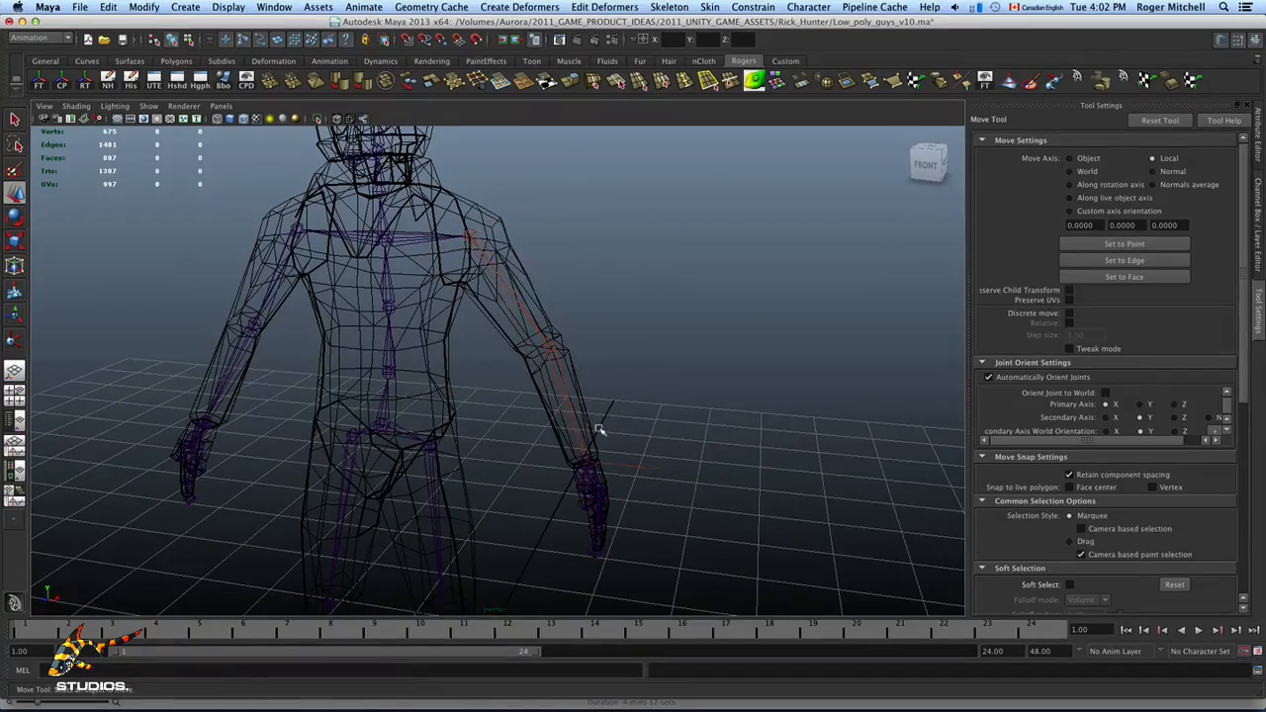
Step: Create an ikRPsolver IK handle on the character's right arm, from the shoulder joint to the wrist joint
{"action": "left_click_drag", "start_coordinate": [601, 431], "coordinate": [633, 440], "text": "alt"}
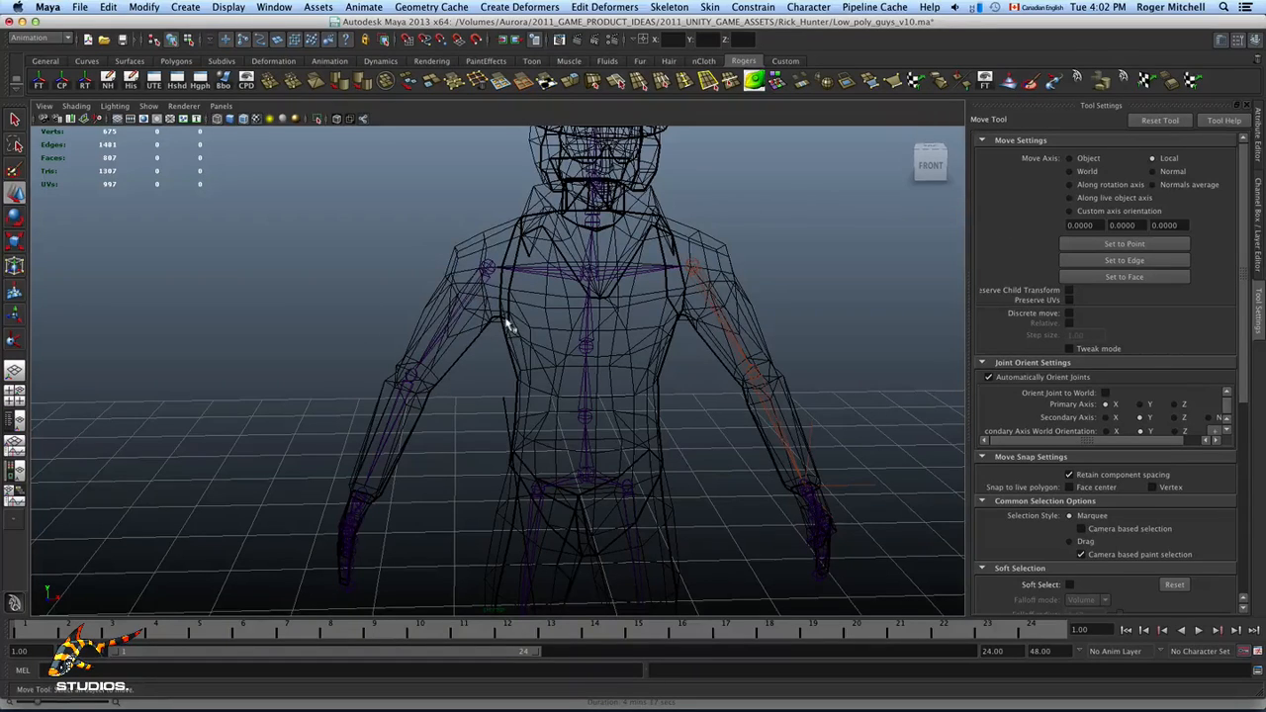
{"action": "key", "text": "y"}
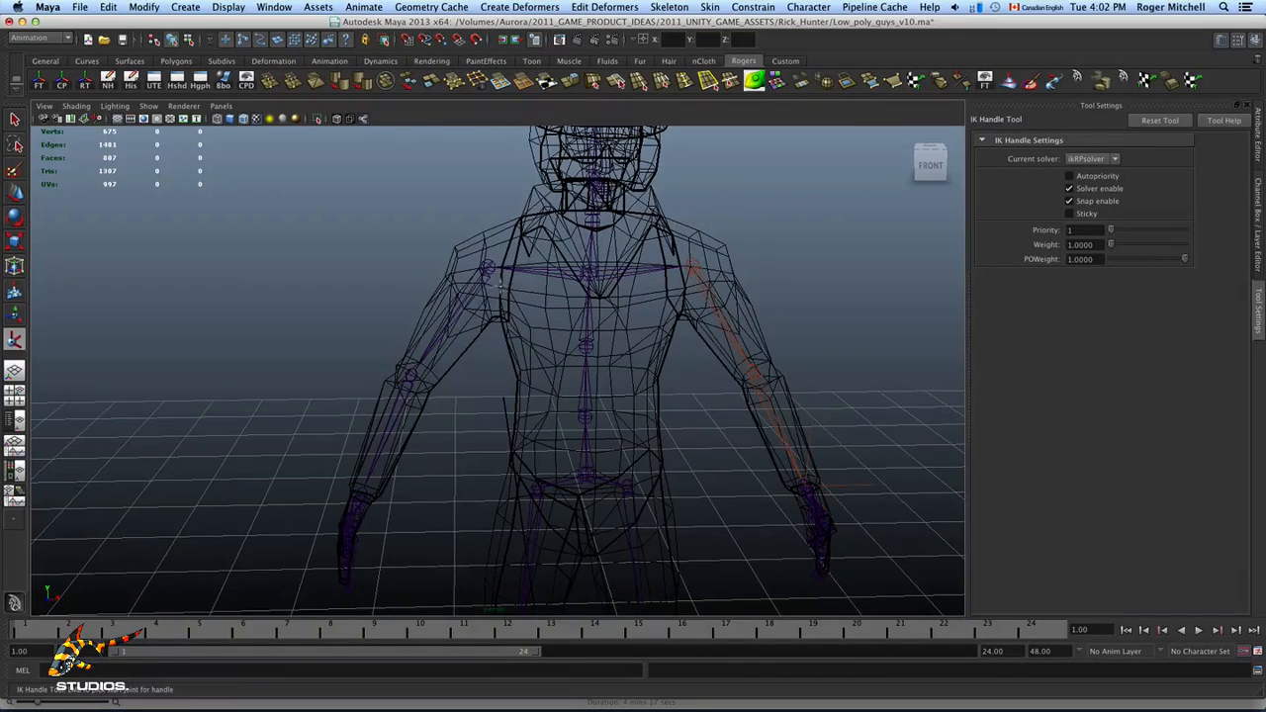
{"action": "left_click_drag", "start_coordinate": [500, 284], "coordinate": [525, 333], "text": "alt"}
{"action": "left_click", "coordinate": [514, 271]}
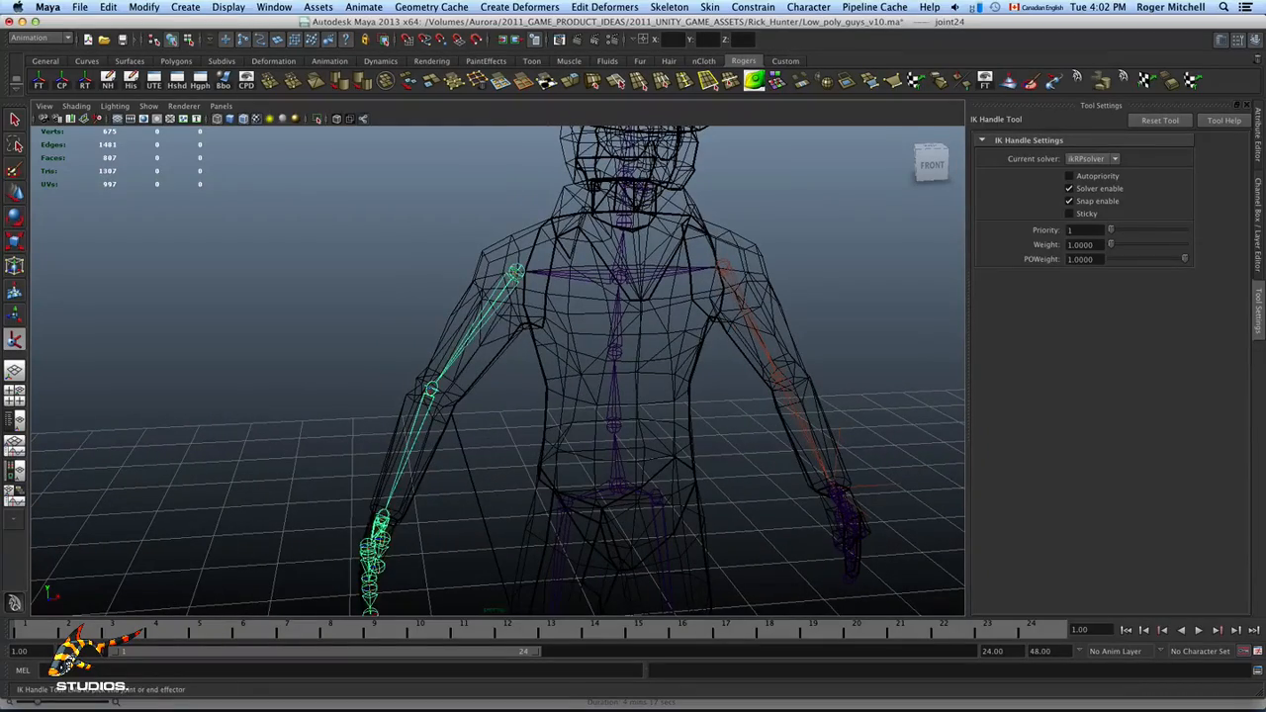
{"action": "left_click", "coordinate": [382, 517]}
Step: Create an IK handle on the character's left leg, from the hip joint to the ankle joint
{"action": "left_click_drag", "start_coordinate": [441, 507], "coordinate": [633, 180], "text": "alt"}
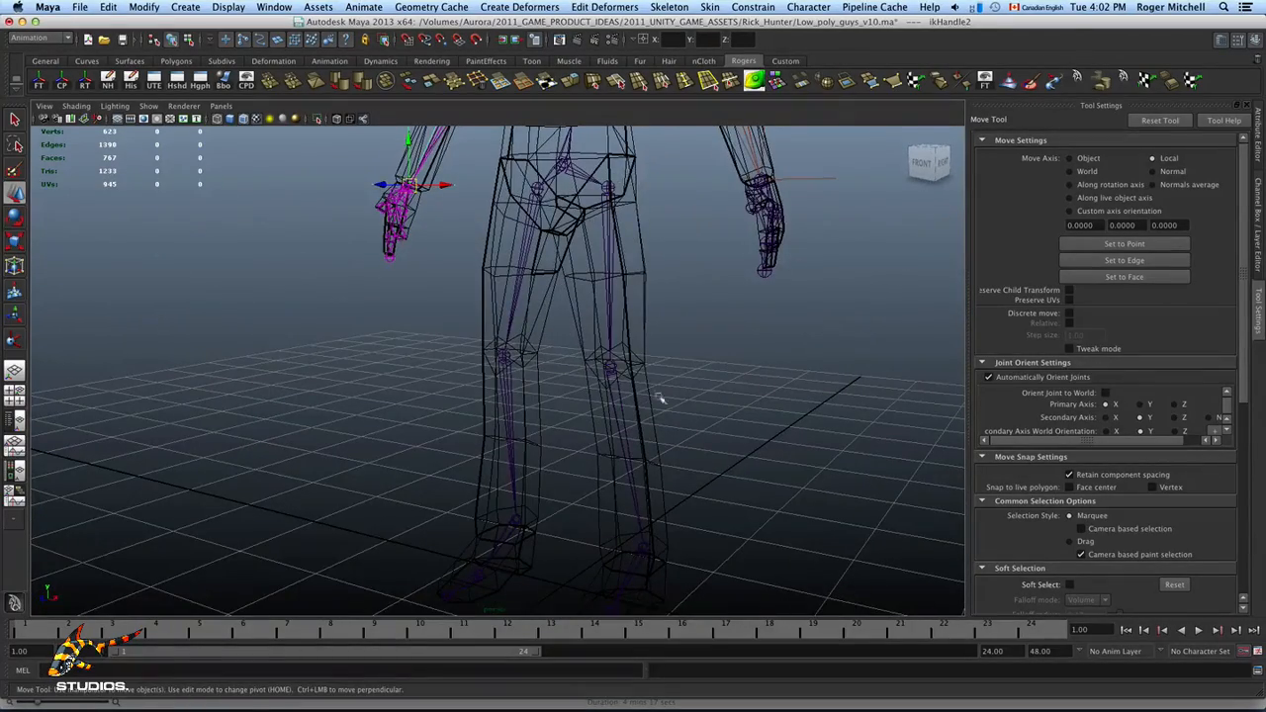
{"action": "key", "text": "y"}
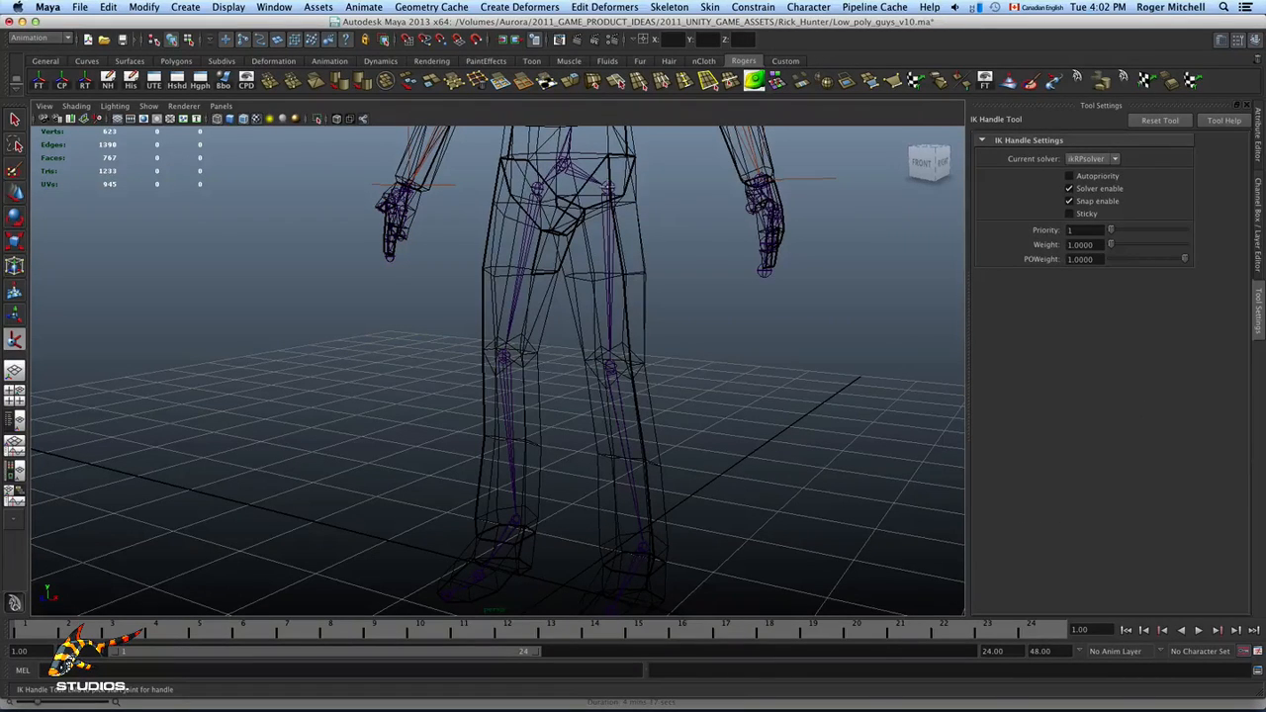
{"action": "left_click", "coordinate": [607, 187]}
{"action": "left_click", "coordinate": [643, 547]}
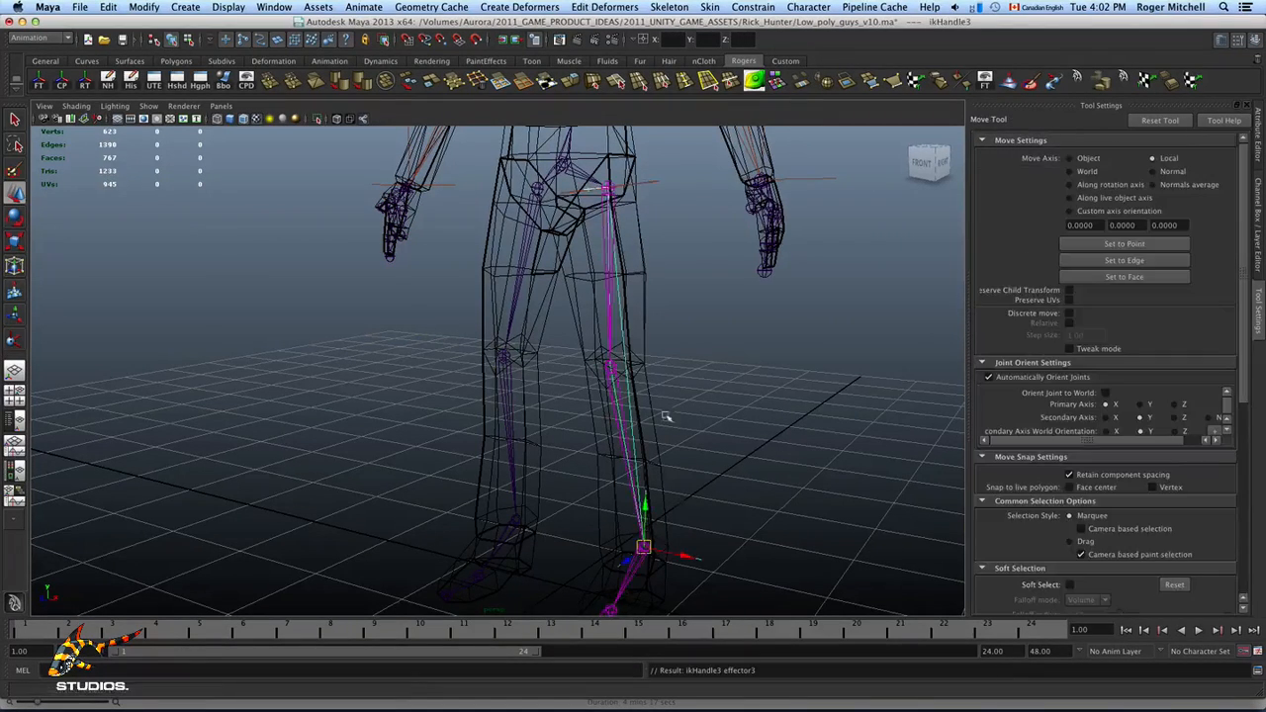
Step: Create an IK handle on the character's right leg, from the hip joint to the ankle joint
{"action": "left_click_drag", "start_coordinate": [659, 418], "coordinate": [690, 415], "text": "alt"}
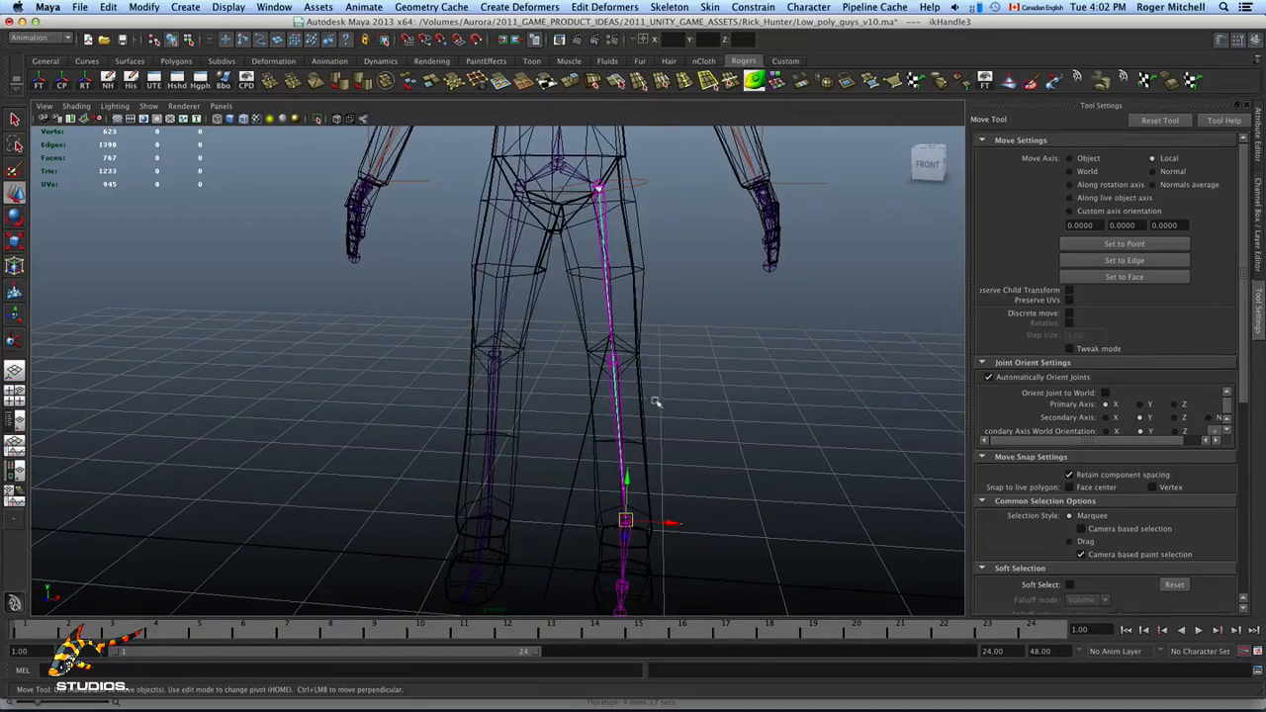
{"action": "key", "text": "y"}
{"action": "left_click_drag", "start_coordinate": [516, 327], "coordinate": [580, 325], "text": "alt"}
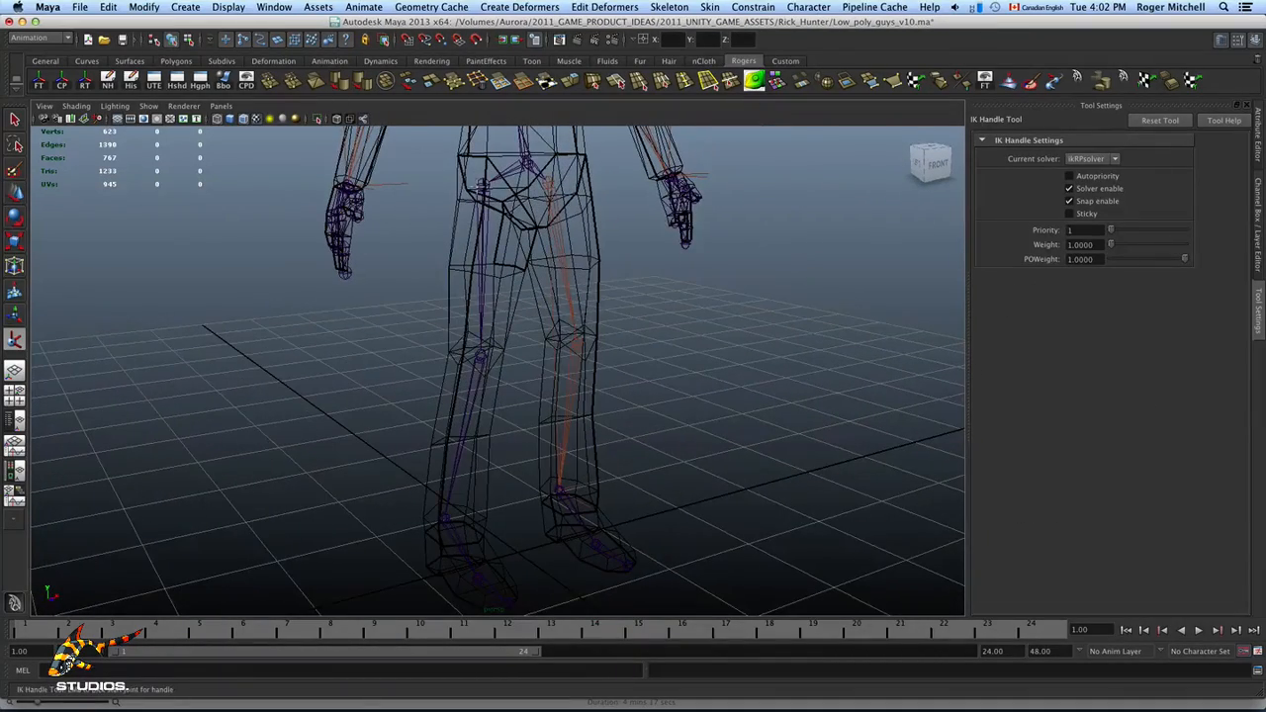
{"action": "left_click", "coordinate": [481, 187]}
{"action": "left_click", "coordinate": [443, 519]}
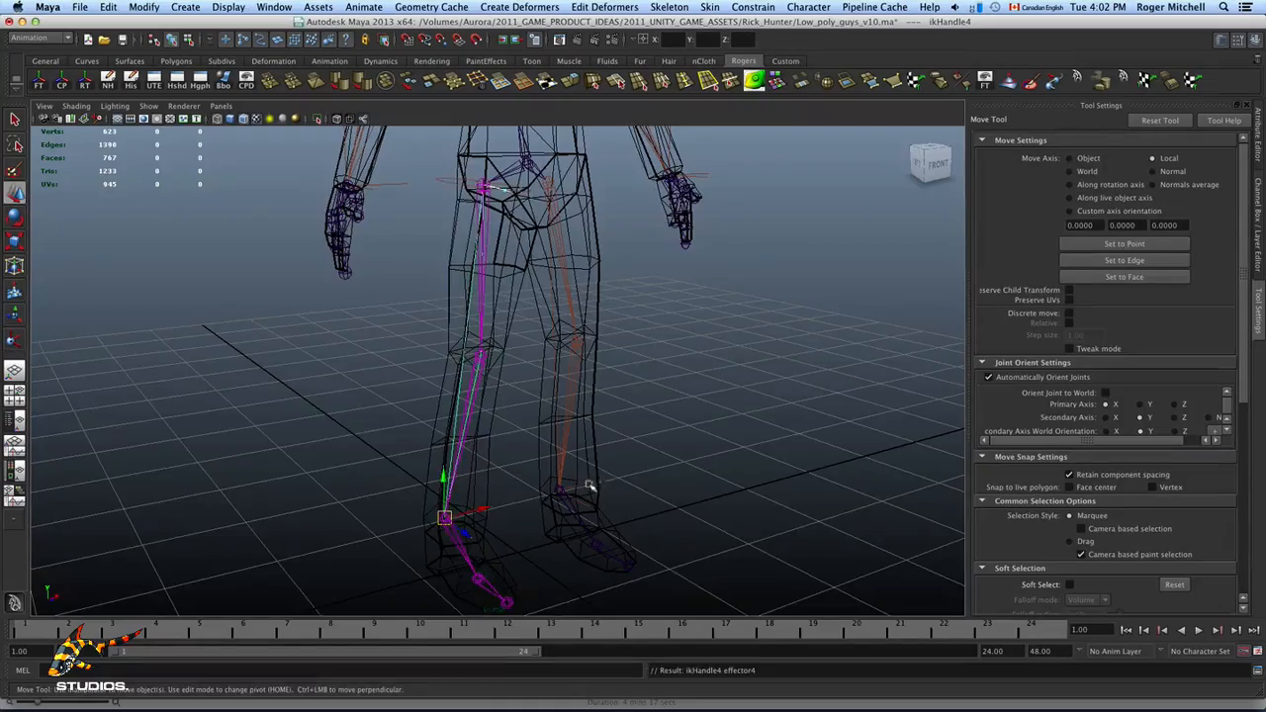
Step: Try moving the left wrist's IK handle to check how the elbow bends, and undo the moves
{"action": "left_click_drag", "start_coordinate": [588, 484], "coordinate": [610, 416], "text": "alt"}
{"action": "middle_click_drag", "start_coordinate": [610, 416], "coordinate": [498, 588], "text": "alt"}
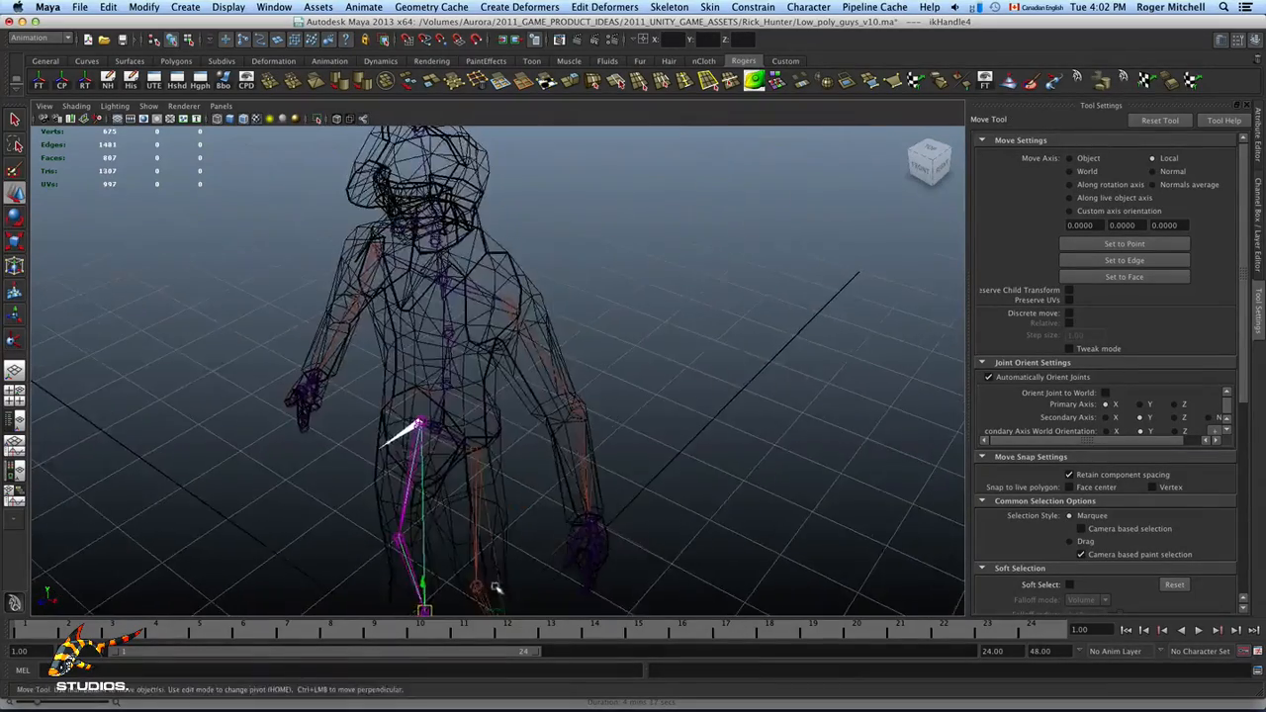
{"action": "left_click_drag", "start_coordinate": [498, 587], "coordinate": [554, 548], "text": "alt"}
{"action": "left_click_drag", "start_coordinate": [651, 370], "coordinate": [560, 496], "text": "alt"}
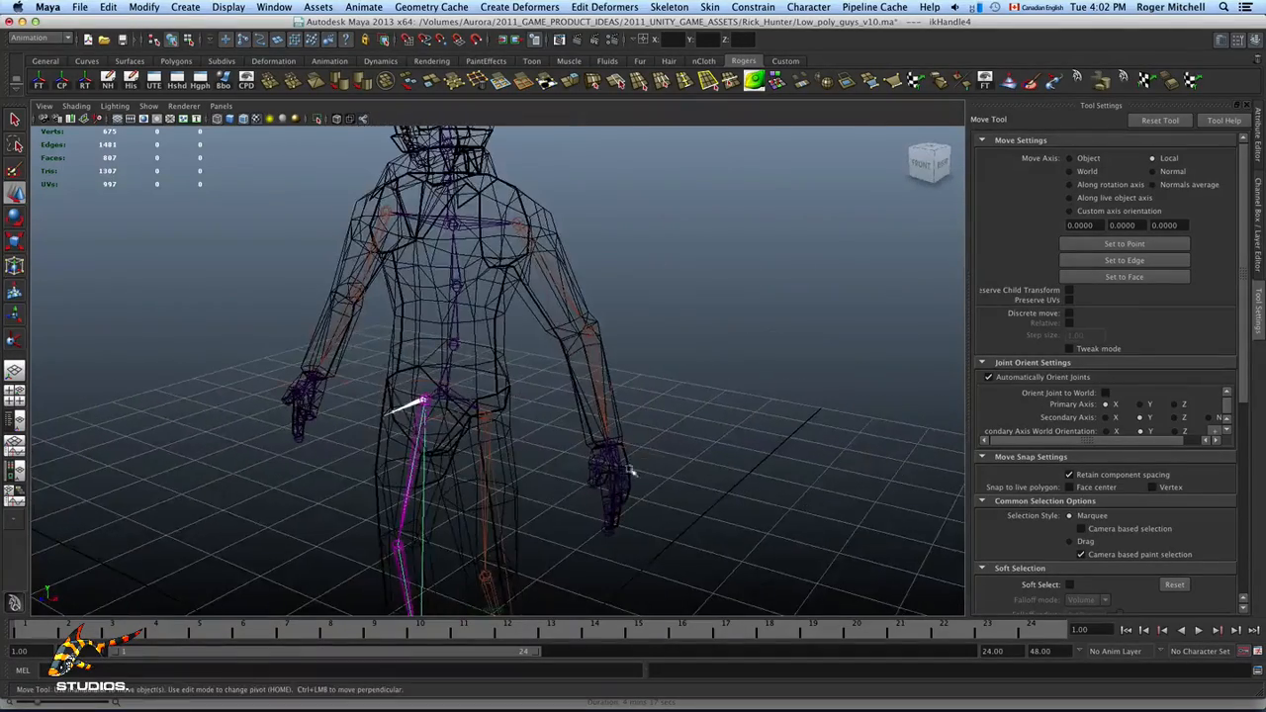
{"action": "left_click_drag", "start_coordinate": [679, 440], "coordinate": [596, 477]}
{"action": "left_click_drag", "start_coordinate": [692, 475], "coordinate": [603, 473], "text": "alt"}
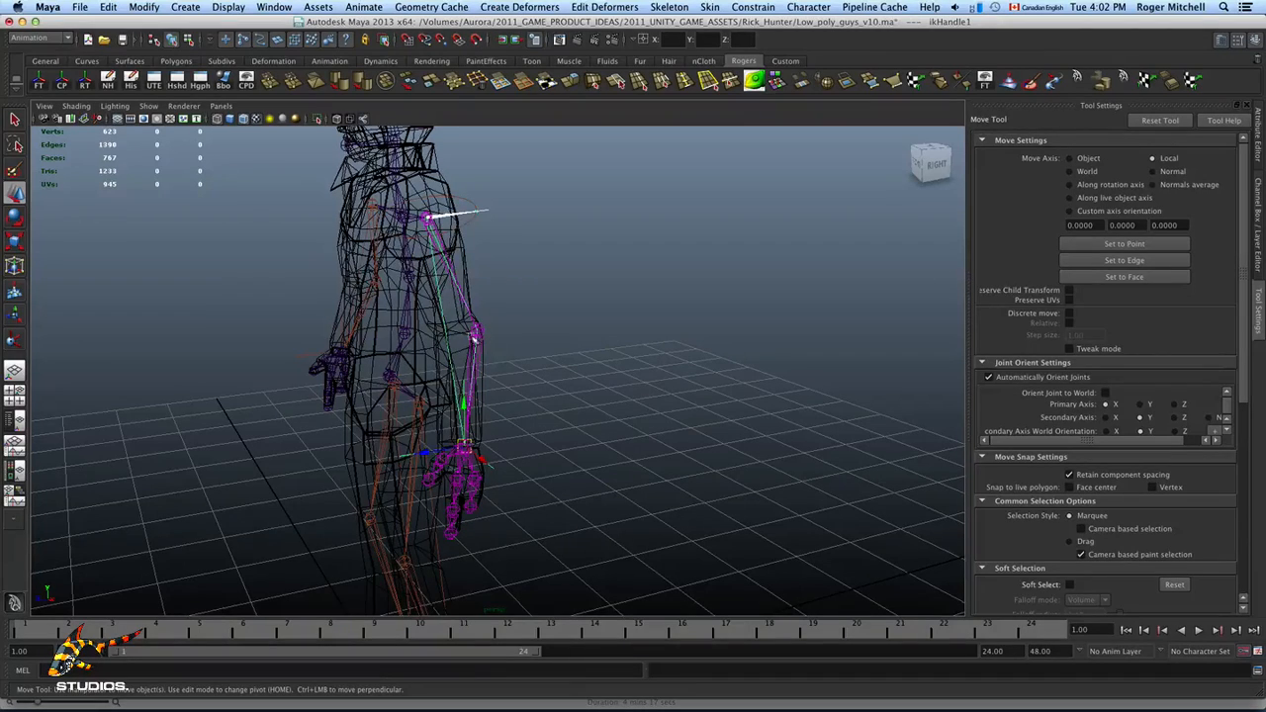
{"action": "left_click_drag", "start_coordinate": [460, 374], "coordinate": [502, 416], "text": "alt"}
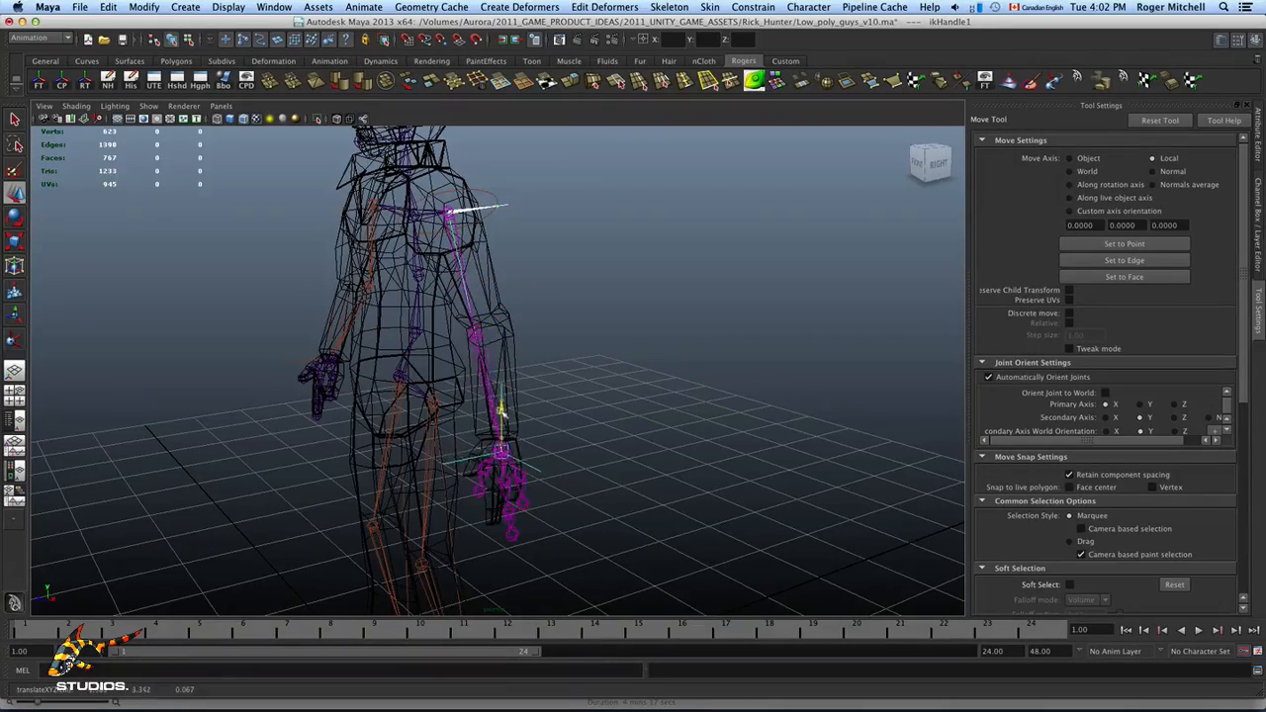
{"action": "left_click", "coordinate": [613, 432]}
{"action": "mouse_move", "coordinate": [607, 433]}
{"action": "left_mouse_down", "text": "alt"}
{"action": "mouse_move", "coordinate": [647, 432]}
{"action": "mouse_move", "coordinate": [593, 430]}
{"action": "mouse_move", "coordinate": [529, 456]}
{"action": "mouse_move", "coordinate": [552, 463]}
{"action": "mouse_move", "coordinate": [638, 432]}
{"action": "mouse_move", "coordinate": [585, 460]}
{"action": "mouse_move", "coordinate": [608, 447]}
{"action": "left_mouse_up", "text": "alt"}
{"action": "key", "text": "z"}
{"action": "key", "text": "z"}
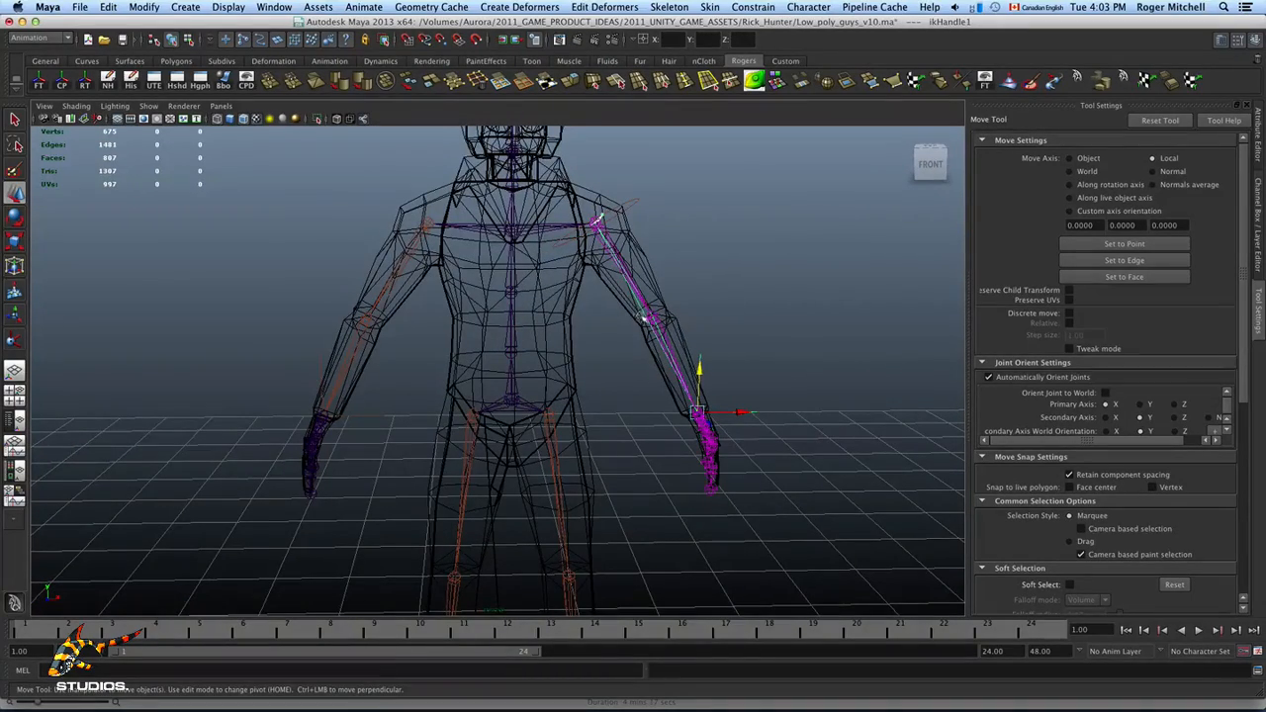
Step: Examine the left arm's IK chain from shoulder to wrist, and the ankle, ball and toe joints of both feet
{"action": "left_click_drag", "start_coordinate": [779, 284], "coordinate": [432, 465], "text": "alt"}
{"action": "right_click_drag", "start_coordinate": [433, 465], "coordinate": [665, 486], "text": "alt"}
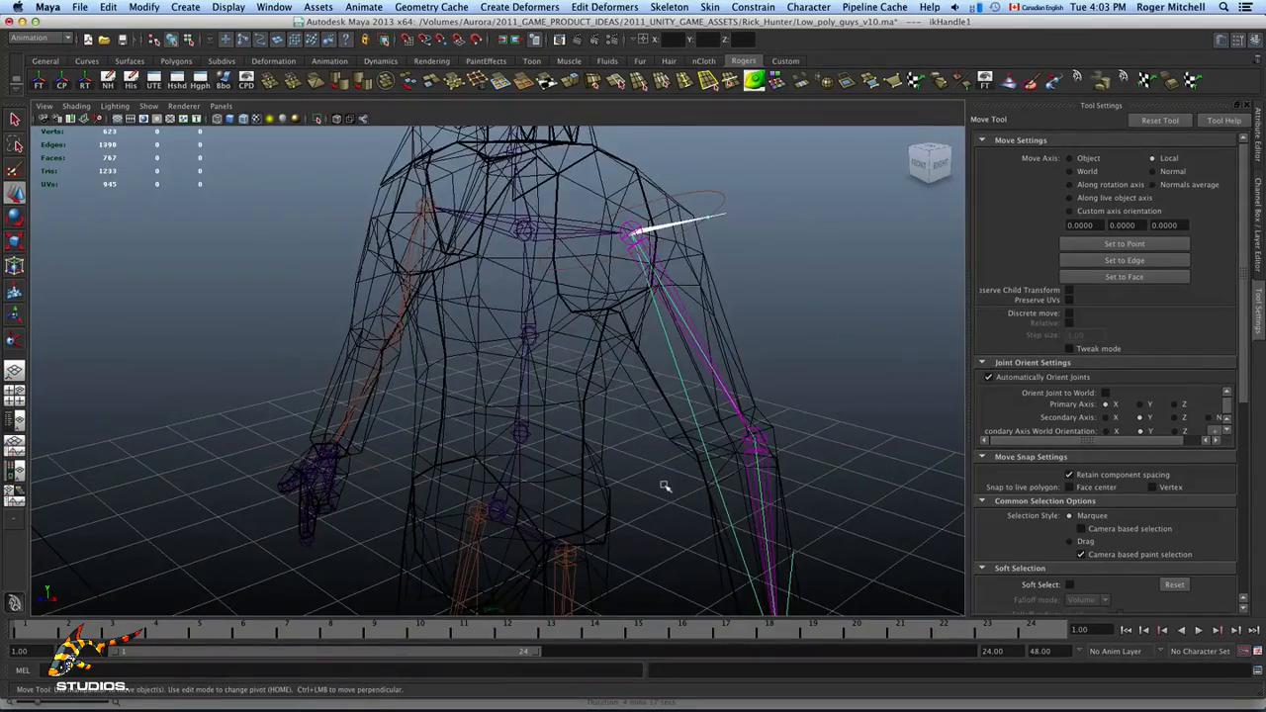
{"action": "left_click_drag", "start_coordinate": [661, 494], "coordinate": [610, 481], "text": "alt"}
{"action": "middle_click_drag", "start_coordinate": [610, 480], "coordinate": [386, 361], "text": "alt"}
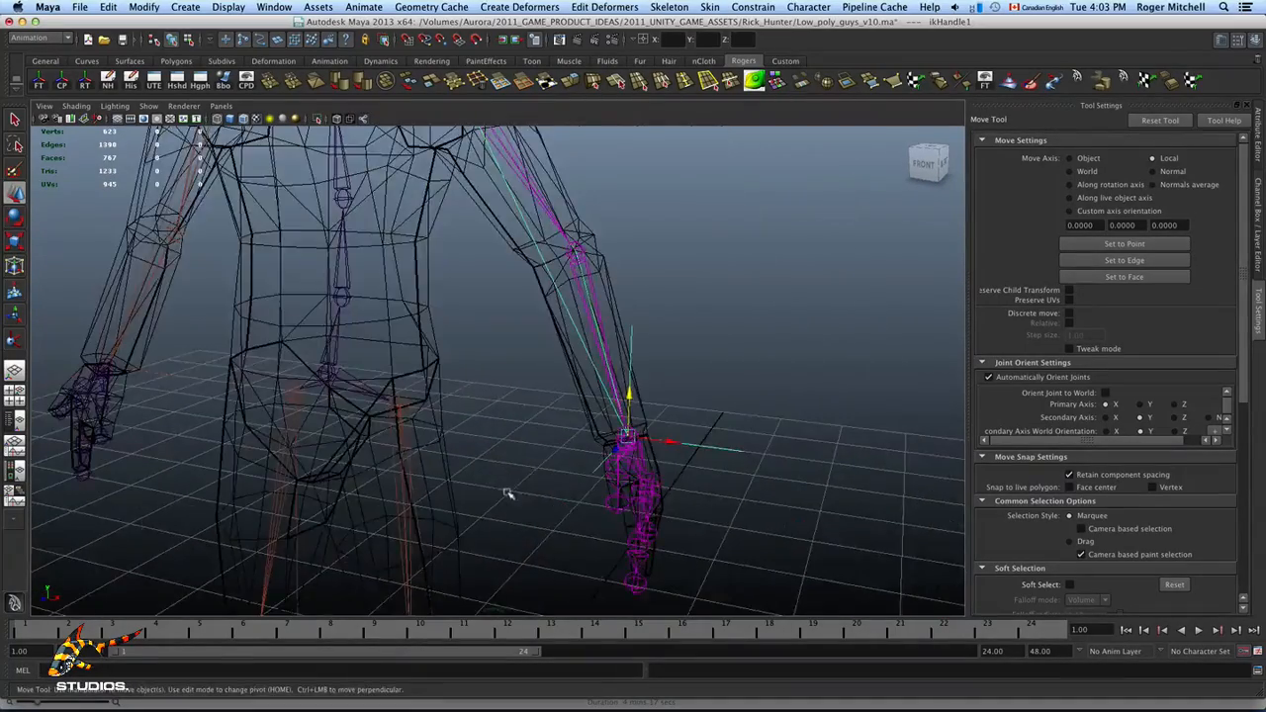
{"action": "middle_click_drag", "start_coordinate": [508, 492], "coordinate": [519, 379], "text": "alt"}
{"action": "left_click_drag", "start_coordinate": [535, 487], "coordinate": [489, 476], "text": "alt"}
{"action": "middle_click_drag", "start_coordinate": [489, 477], "coordinate": [547, 298], "text": "alt"}
{"action": "left_click_drag", "start_coordinate": [547, 297], "coordinate": [594, 400], "text": "alt"}
{"action": "right_click_drag", "start_coordinate": [596, 403], "coordinate": [639, 414], "text": "alt"}
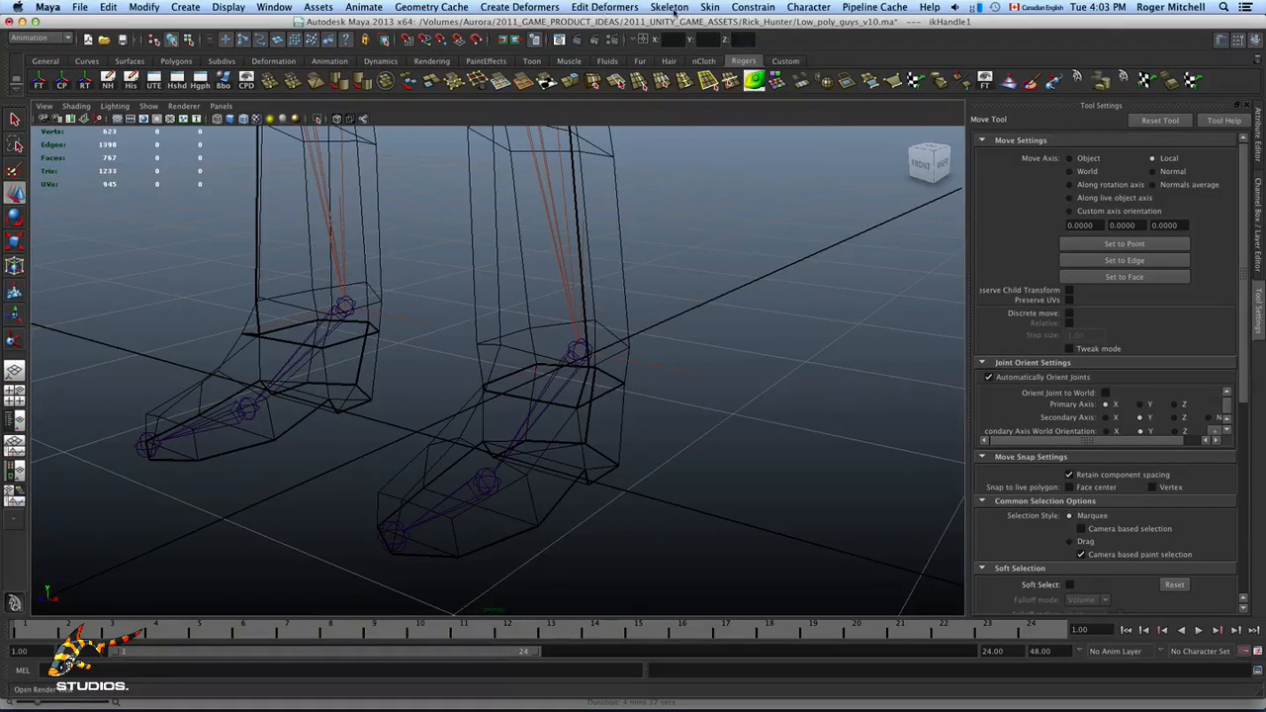
Step: Create an ikSCsolver IK handle on the character's left foot, from the ankle joint to the ball joint
{"action": "left_click", "coordinate": [672, 8]}
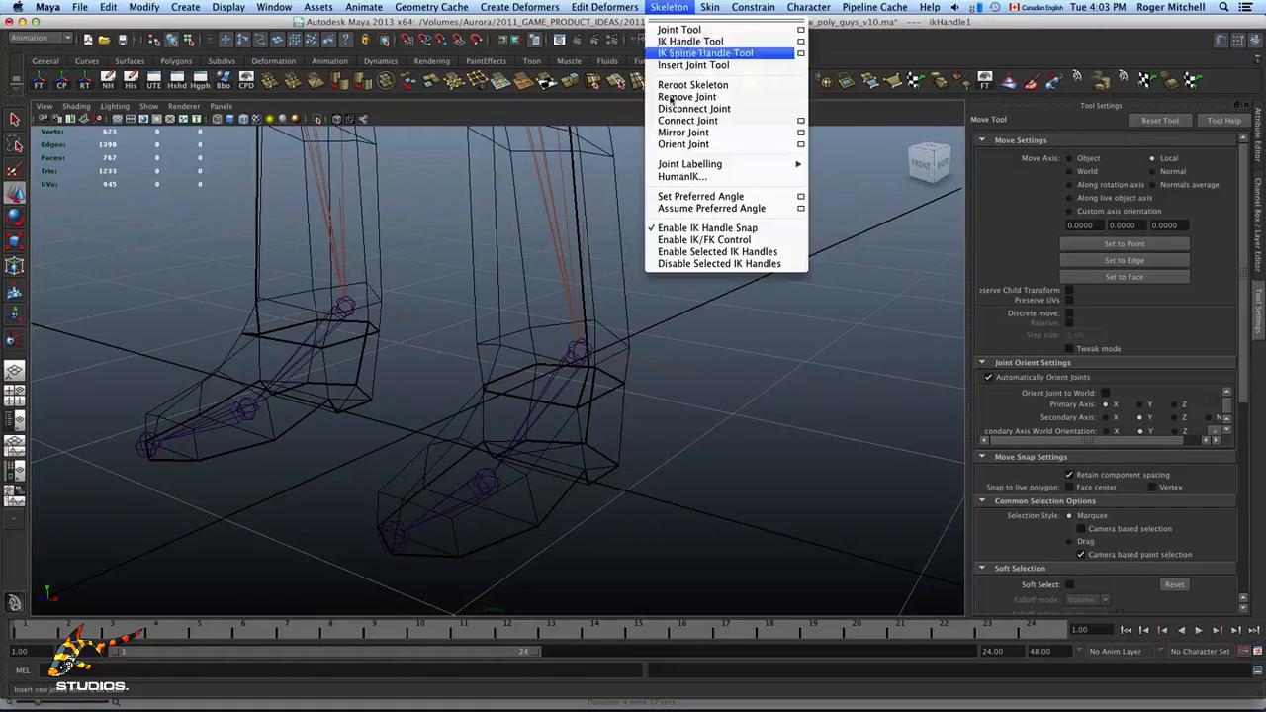
{"action": "left_click", "coordinate": [695, 44]}
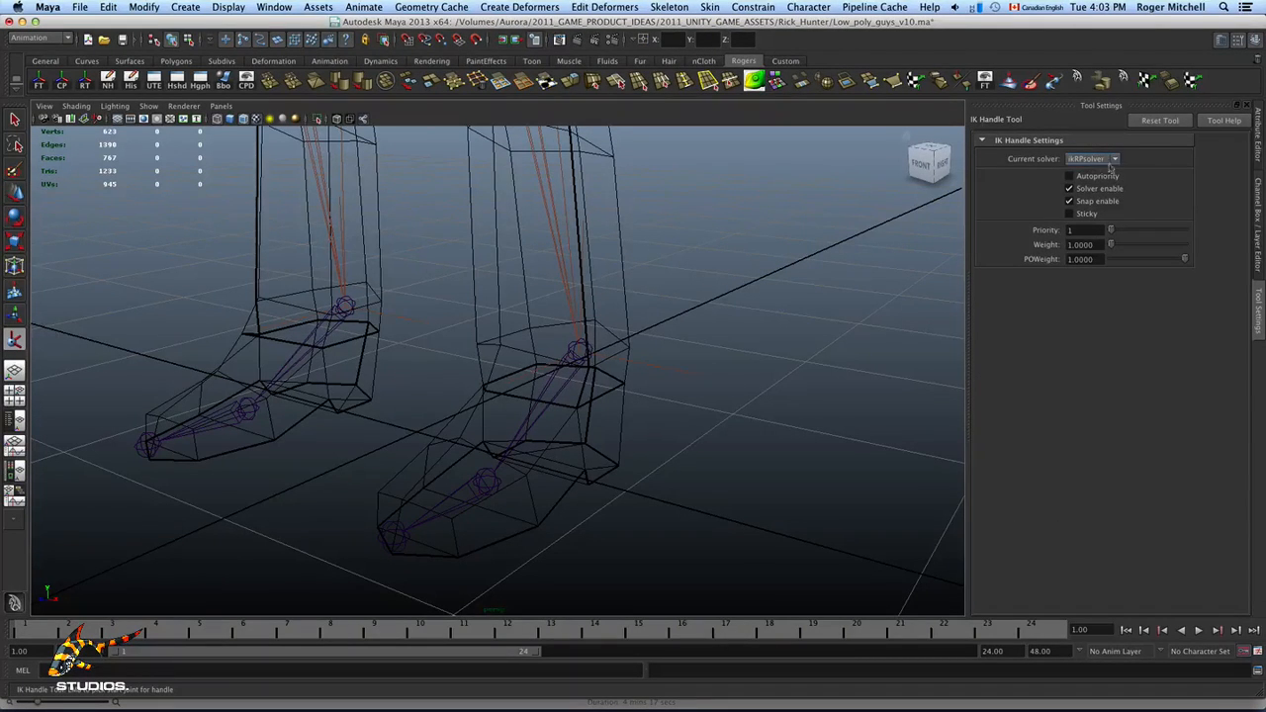
{"action": "left_click", "coordinate": [1114, 159]}
{"action": "left_click", "coordinate": [1088, 162]}
{"action": "left_click_drag", "start_coordinate": [832, 297], "coordinate": [725, 316], "text": "alt"}
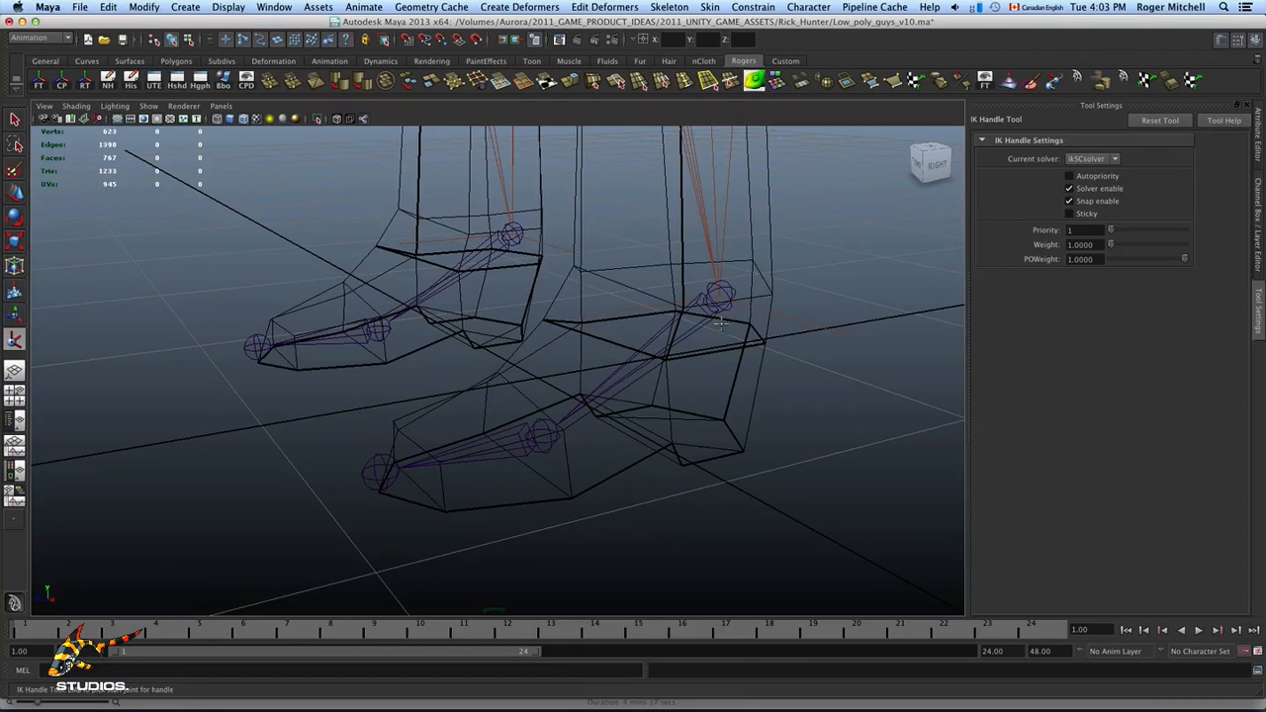
{"action": "left_click", "coordinate": [722, 300]}
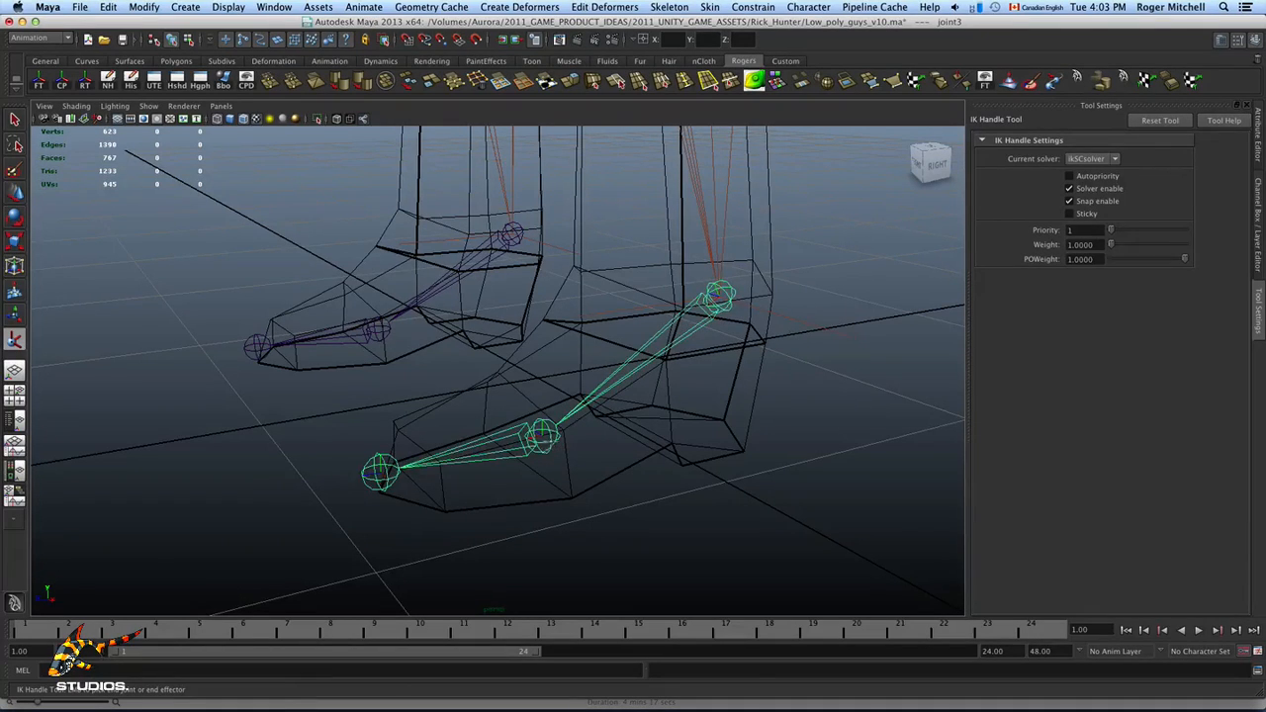
{"action": "left_click", "coordinate": [542, 436]}
{"action": "middle_click_drag", "start_coordinate": [692, 444], "coordinate": [746, 432], "text": "alt"}
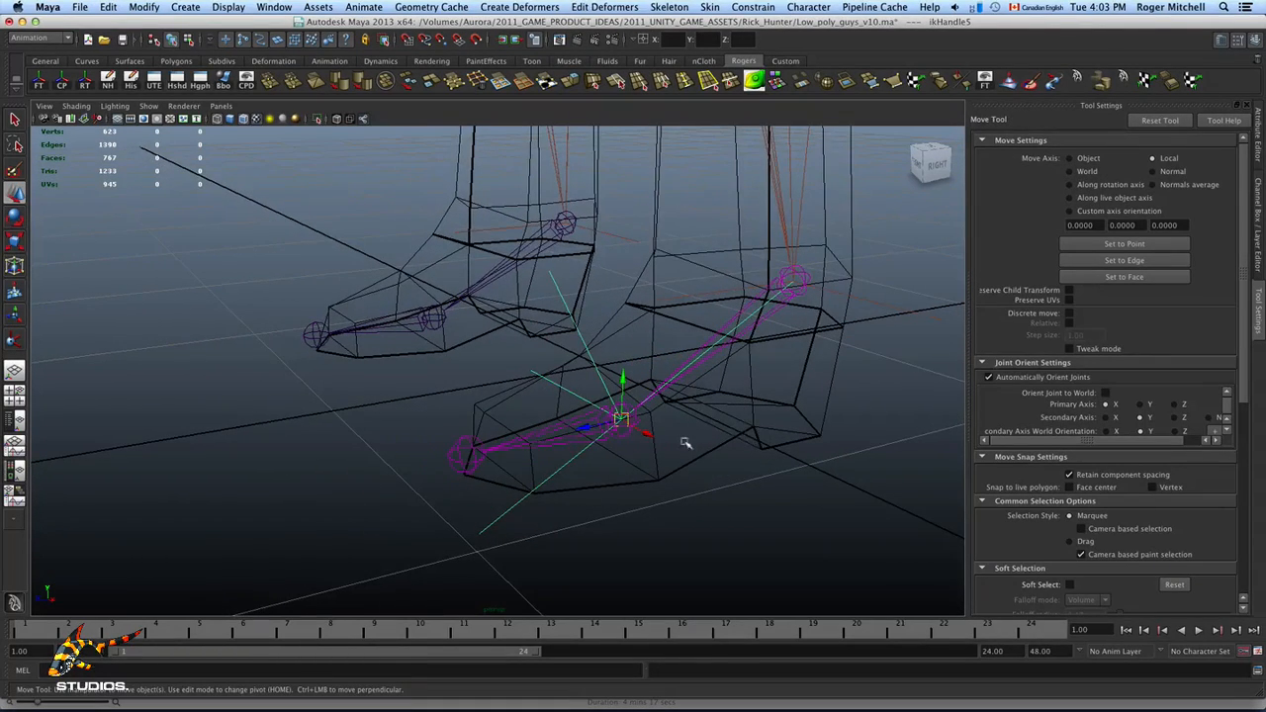
Step: Create an ikSCsolver IK handle on the left foot, from the ball joint to the toe joint
{"action": "key", "text": "y"}
{"action": "left_click", "coordinate": [628, 428]}
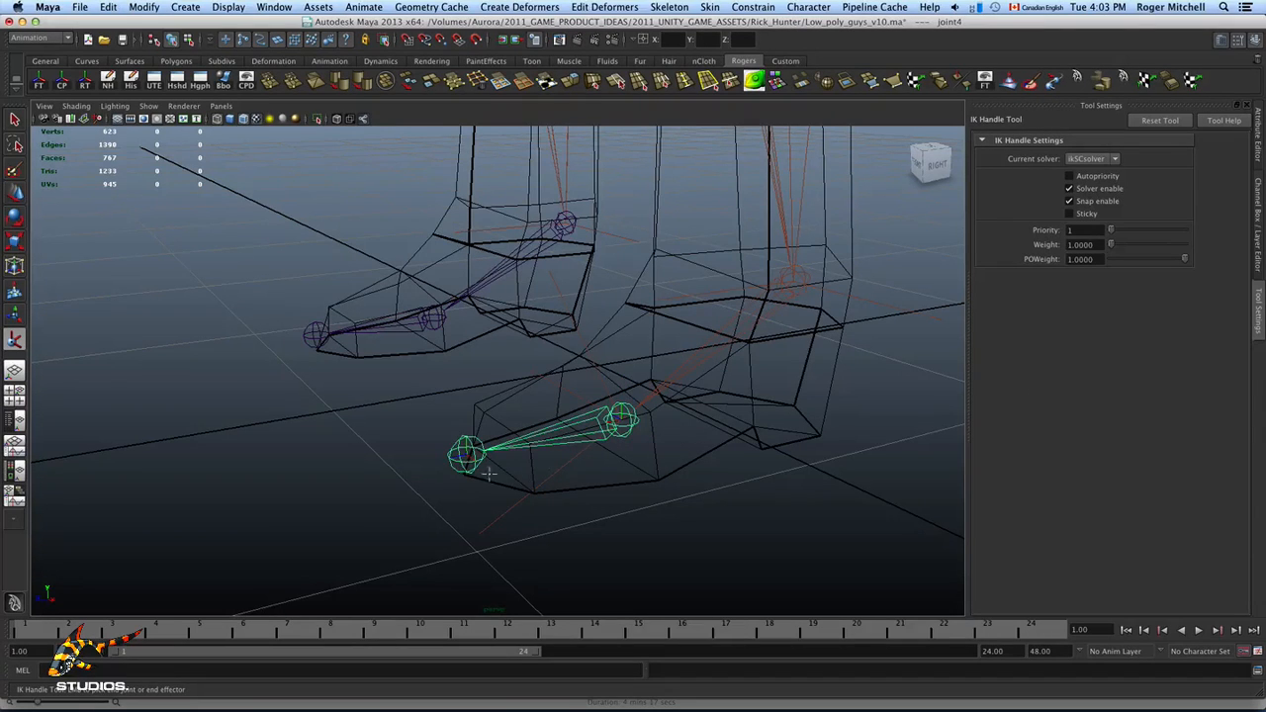
{"action": "left_click", "coordinate": [458, 462]}
Step: Create an ikSCsolver IK handle on the character's right foot, from the ankle joint to the ball joint
{"action": "mouse_move", "coordinate": [513, 458]}
{"action": "left_mouse_down", "text": "alt"}
{"action": "mouse_move", "coordinate": [684, 466]}
{"action": "mouse_move", "coordinate": [503, 461]}
{"action": "left_mouse_up", "text": "alt"}
{"action": "key", "text": "y"}
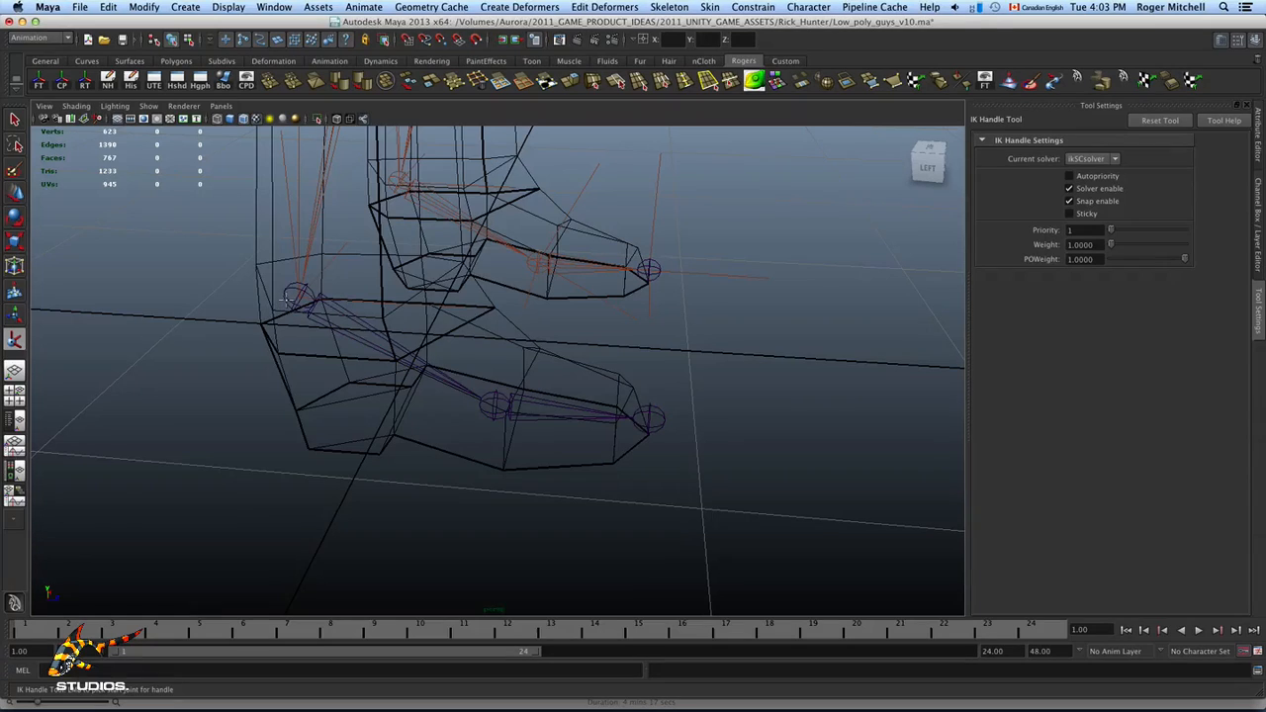
{"action": "left_click", "coordinate": [291, 300]}
{"action": "left_click", "coordinate": [490, 410]}
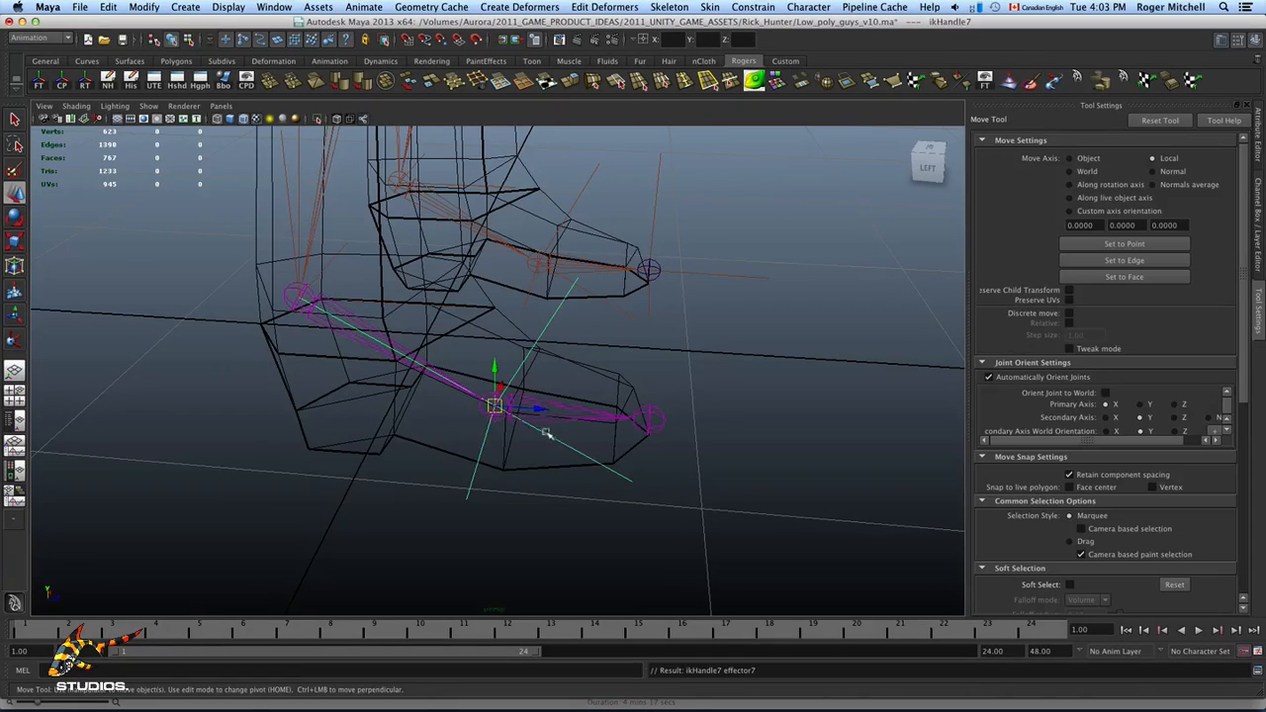
Step: Create an ikSCsolver IK handle on the right foot, from the ball joint to the toe joint
{"action": "key", "text": "y"}
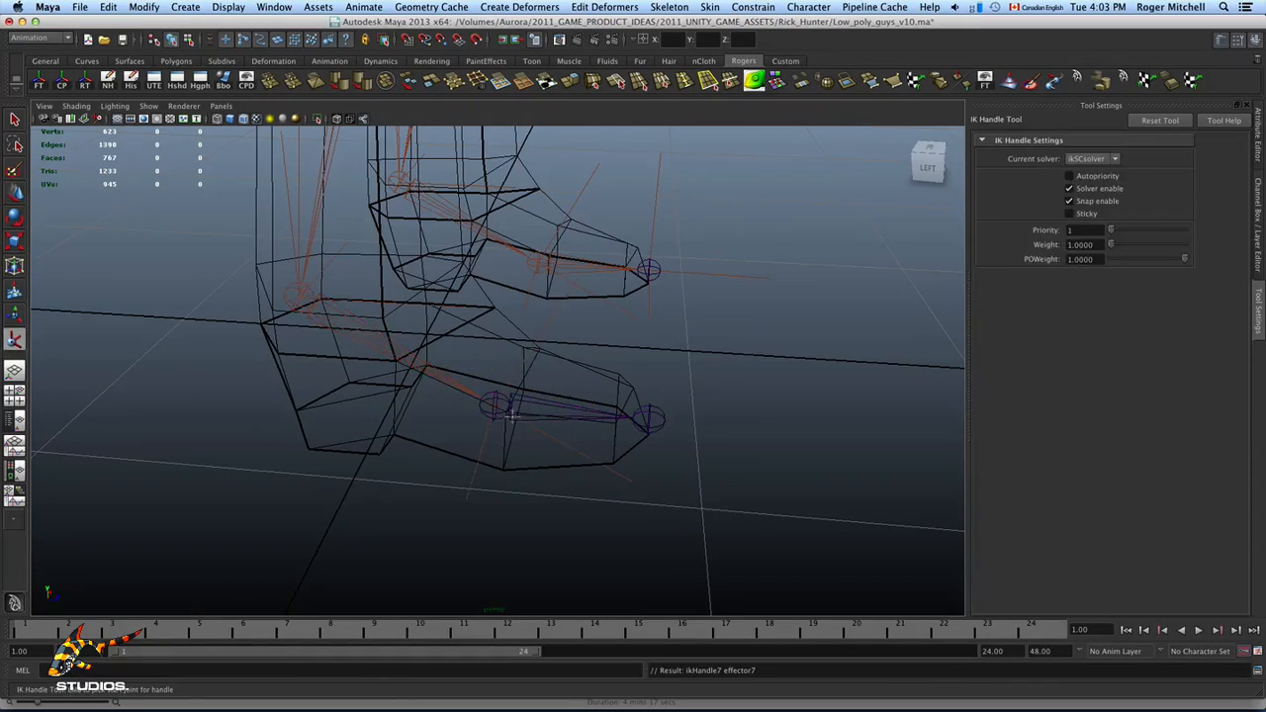
{"action": "left_click", "coordinate": [487, 411]}
{"action": "left_click", "coordinate": [650, 419]}
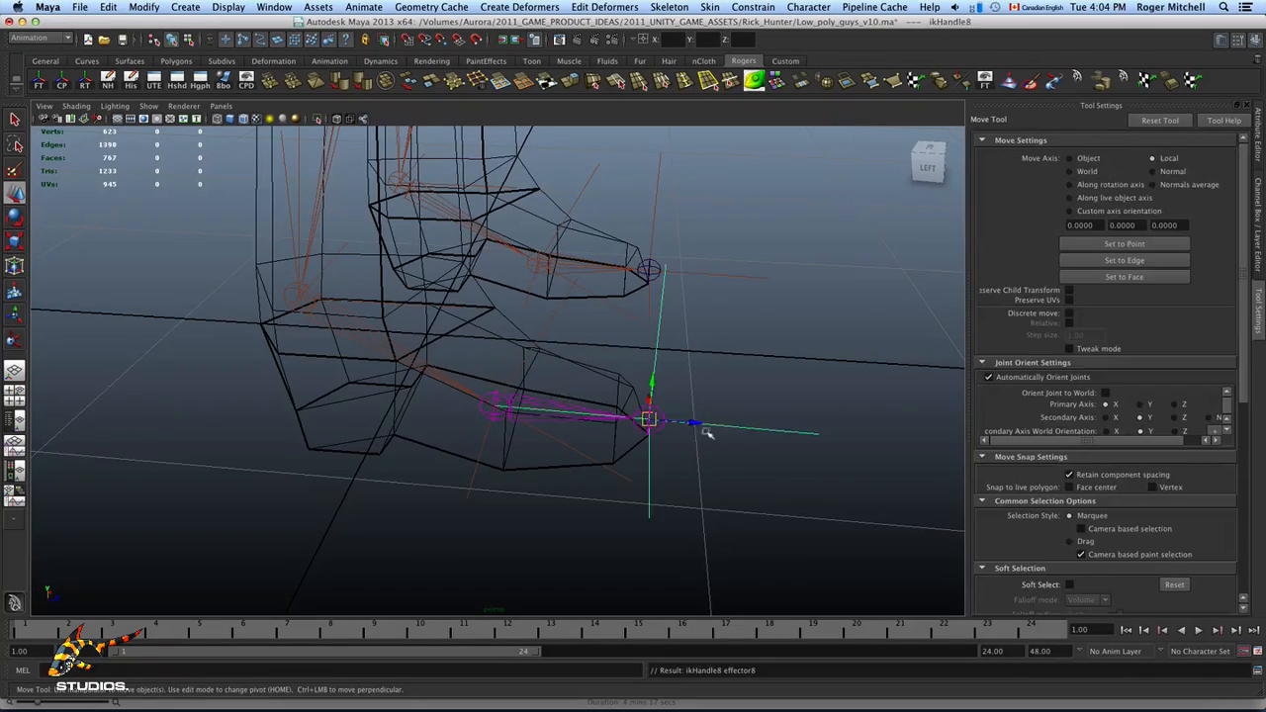
Step: Examine the IK handles on both feet and the finger and thumb joints of the left hand
{"action": "left_click_drag", "start_coordinate": [703, 430], "coordinate": [739, 444], "text": "alt"}
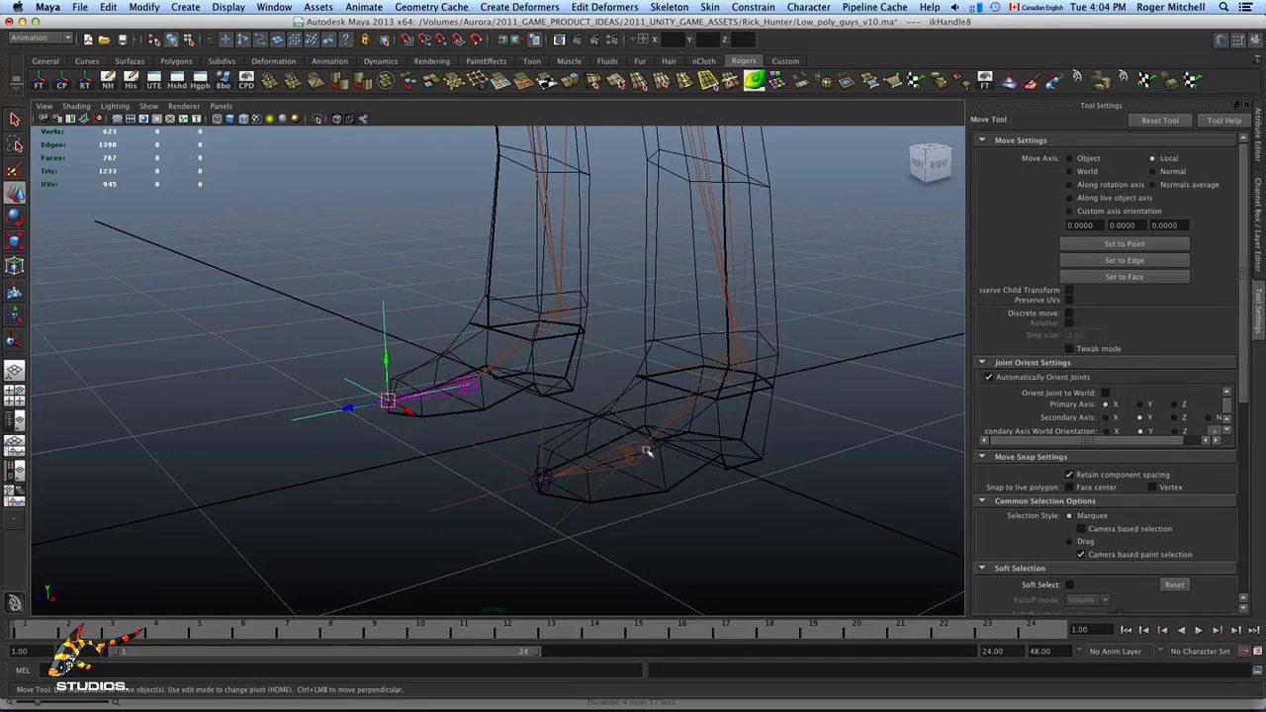
{"action": "right_click_drag", "start_coordinate": [655, 484], "coordinate": [486, 418], "text": "alt"}
{"action": "middle_click_drag", "start_coordinate": [560, 311], "coordinate": [565, 479], "text": "alt"}
{"action": "middle_click_drag", "start_coordinate": [663, 278], "coordinate": [613, 424], "text": "alt"}
{"action": "right_click_drag", "start_coordinate": [613, 424], "coordinate": [729, 484], "text": "alt"}
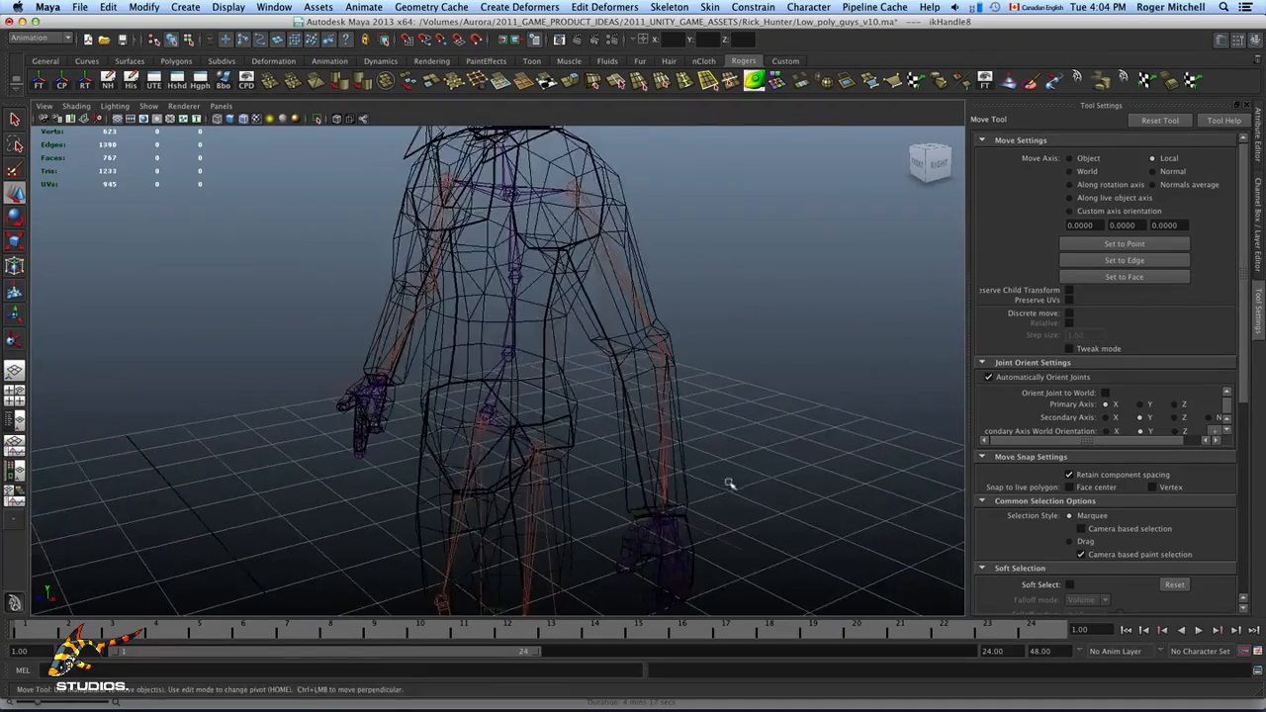
{"action": "middle_click_drag", "start_coordinate": [729, 484], "coordinate": [656, 401], "text": "alt"}
{"action": "right_click_drag", "start_coordinate": [656, 402], "coordinate": [722, 407], "text": "alt"}
{"action": "left_click_drag", "start_coordinate": [656, 405], "coordinate": [703, 411], "text": "alt"}
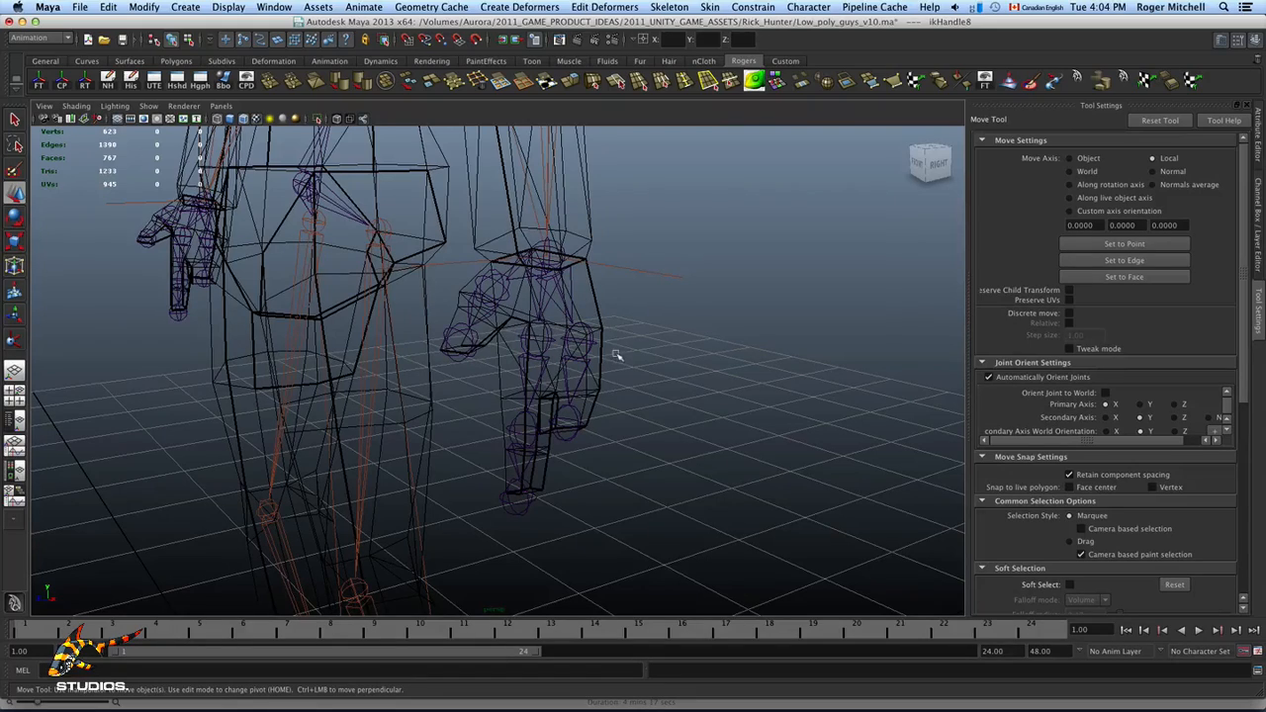
{"action": "left_click_drag", "start_coordinate": [719, 294], "coordinate": [773, 261], "text": "alt"}
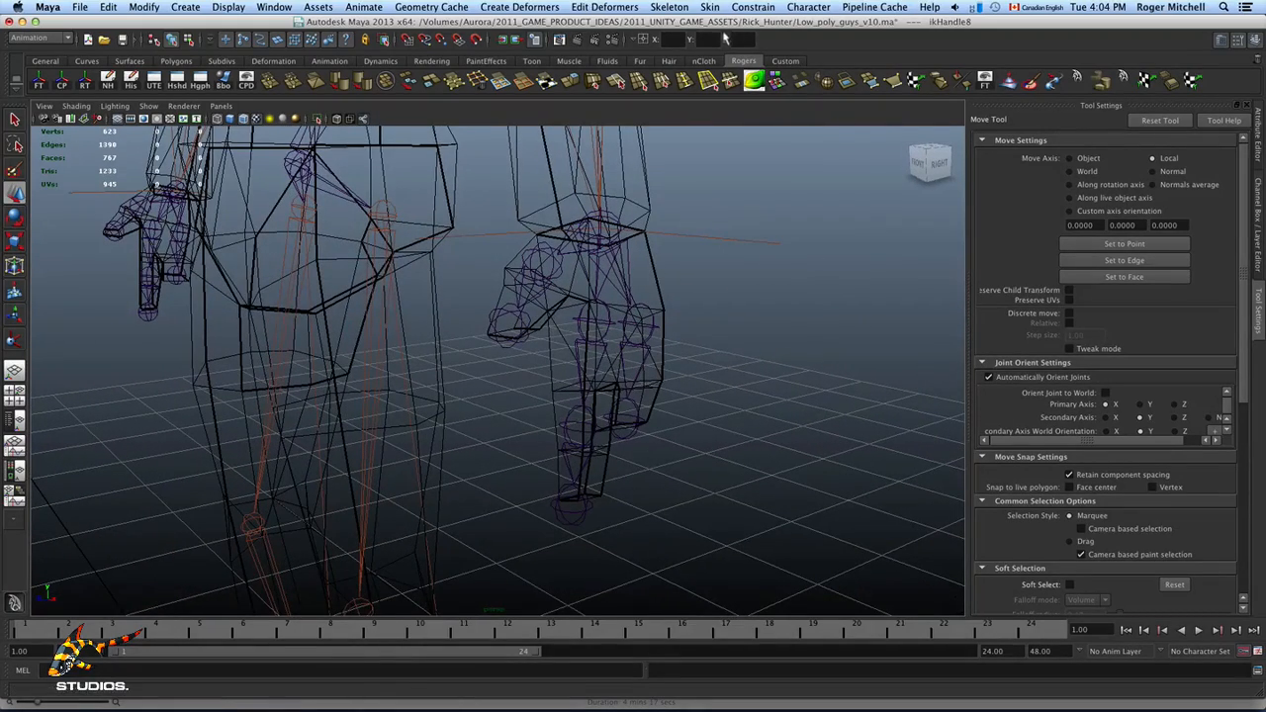
Step: Create an ikRPsolver IK handle on the left hand, from the wrist joint to the end joint of the shorter finger chain
{"action": "left_click", "coordinate": [669, 8]}
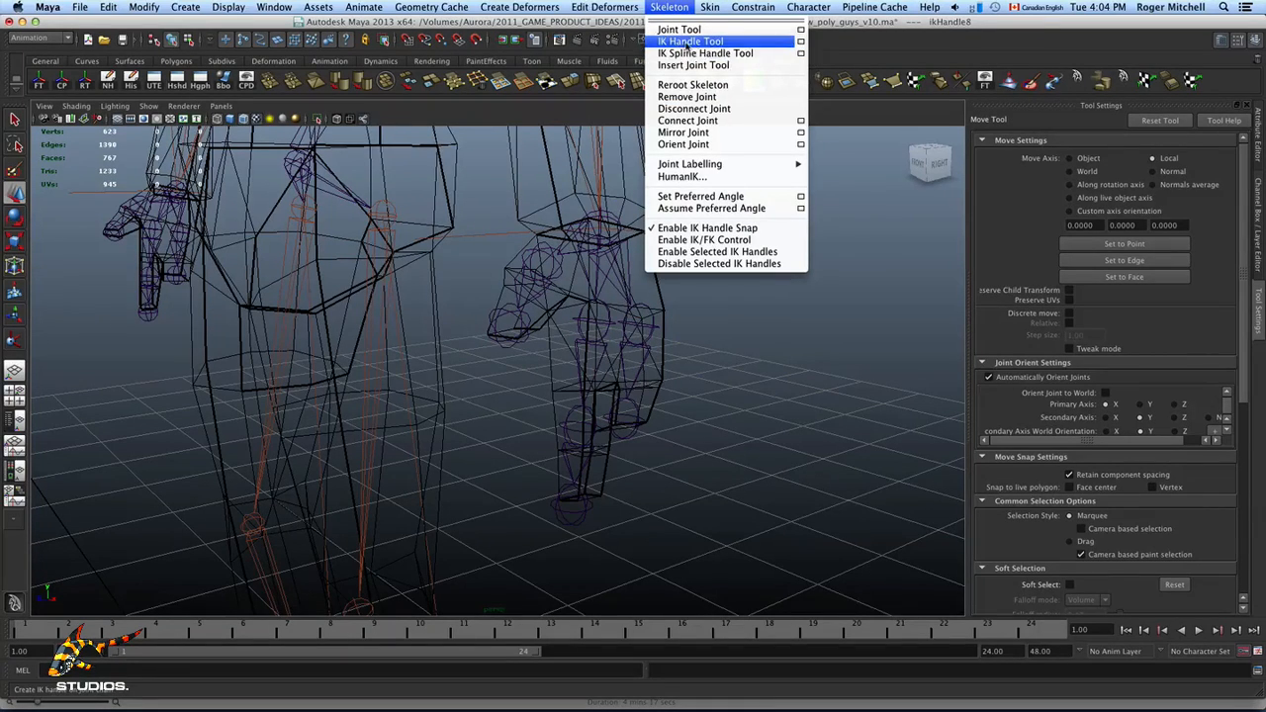
{"action": "left_click", "coordinate": [802, 43]}
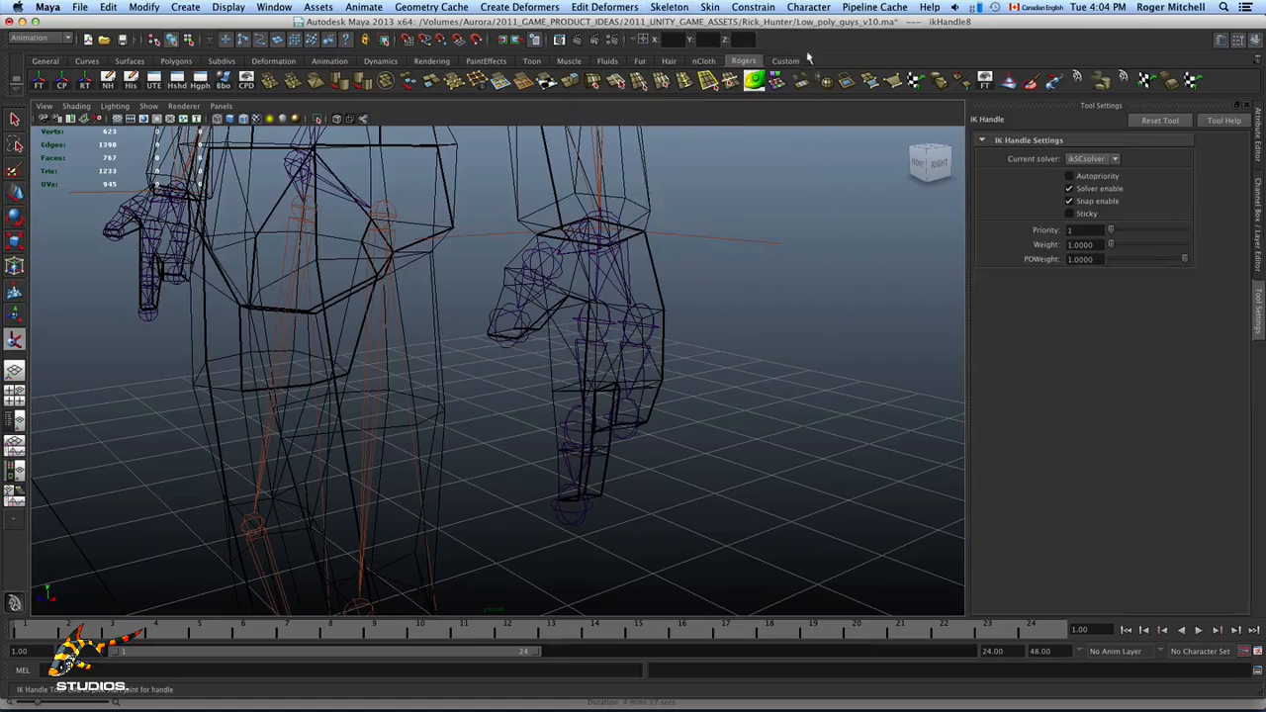
{"action": "left_click", "coordinate": [1115, 160]}
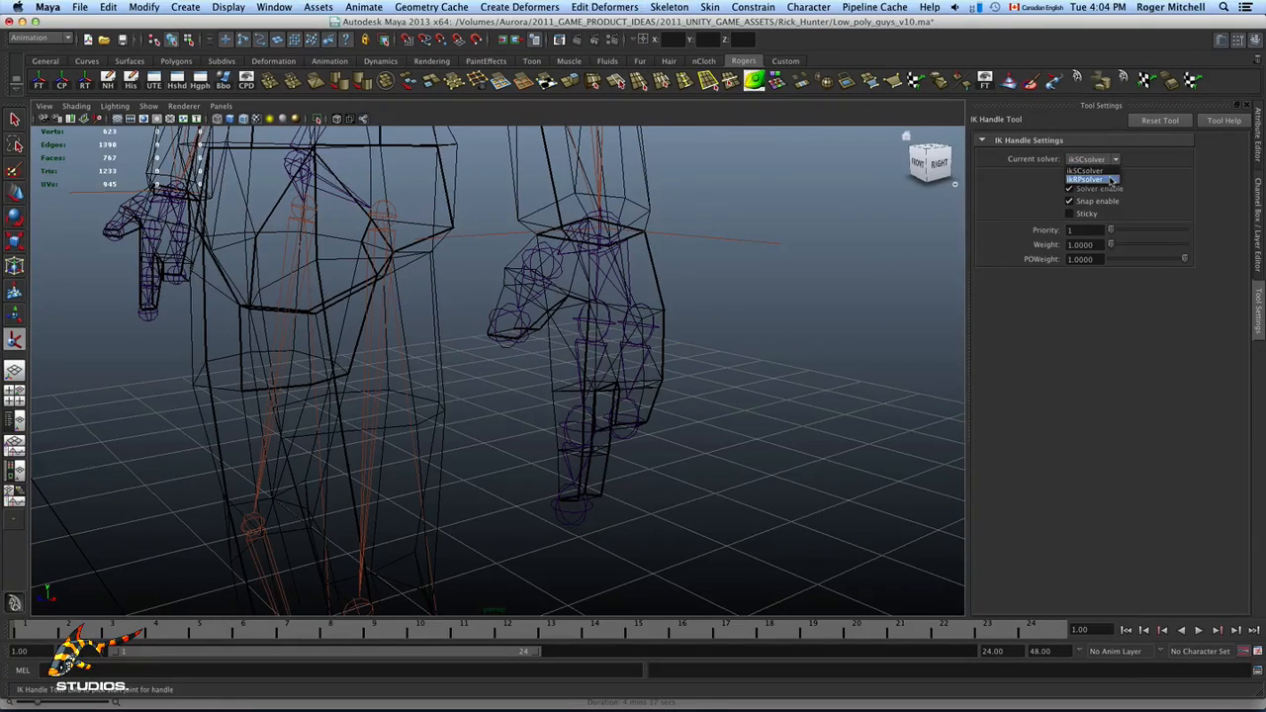
{"action": "left_click", "coordinate": [1085, 179]}
{"action": "right_click_drag", "start_coordinate": [720, 339], "coordinate": [757, 328], "text": "alt"}
{"action": "left_click_drag", "start_coordinate": [757, 327], "coordinate": [712, 321], "text": "alt"}
{"action": "left_click", "coordinate": [584, 231]}
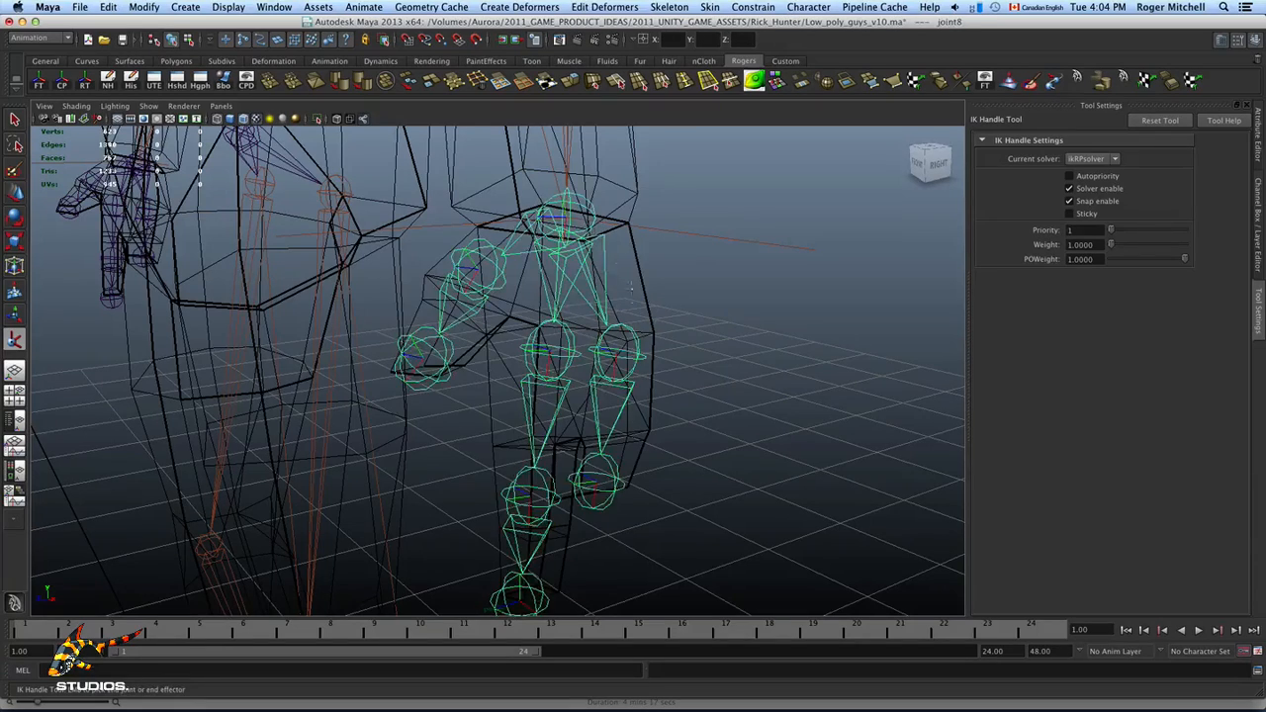
{"action": "middle_click_drag", "start_coordinate": [665, 335], "coordinate": [671, 305], "text": "alt"}
{"action": "left_click", "coordinate": [618, 419]}
{"action": "key", "text": "w"}
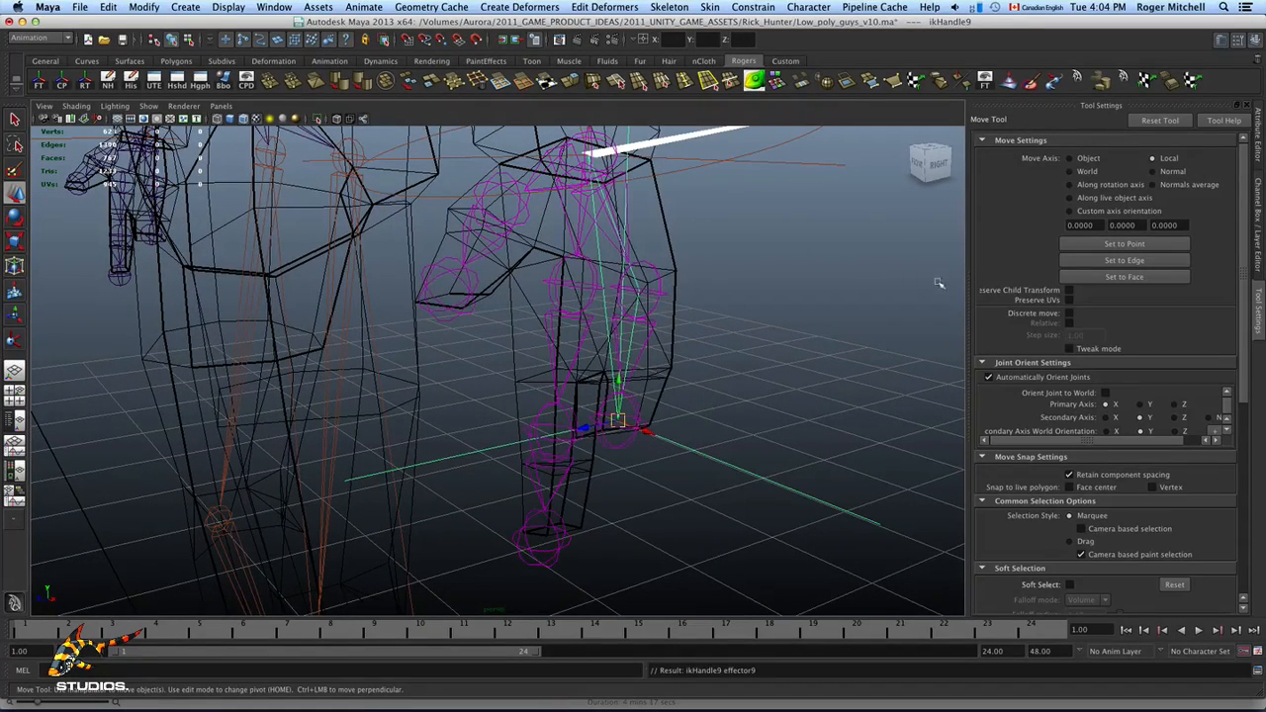
Step: Create an ikRPsolver IK handle on the left hand, from the wrist joint to the tip joint of the longer finger chain
{"action": "key", "text": "y"}
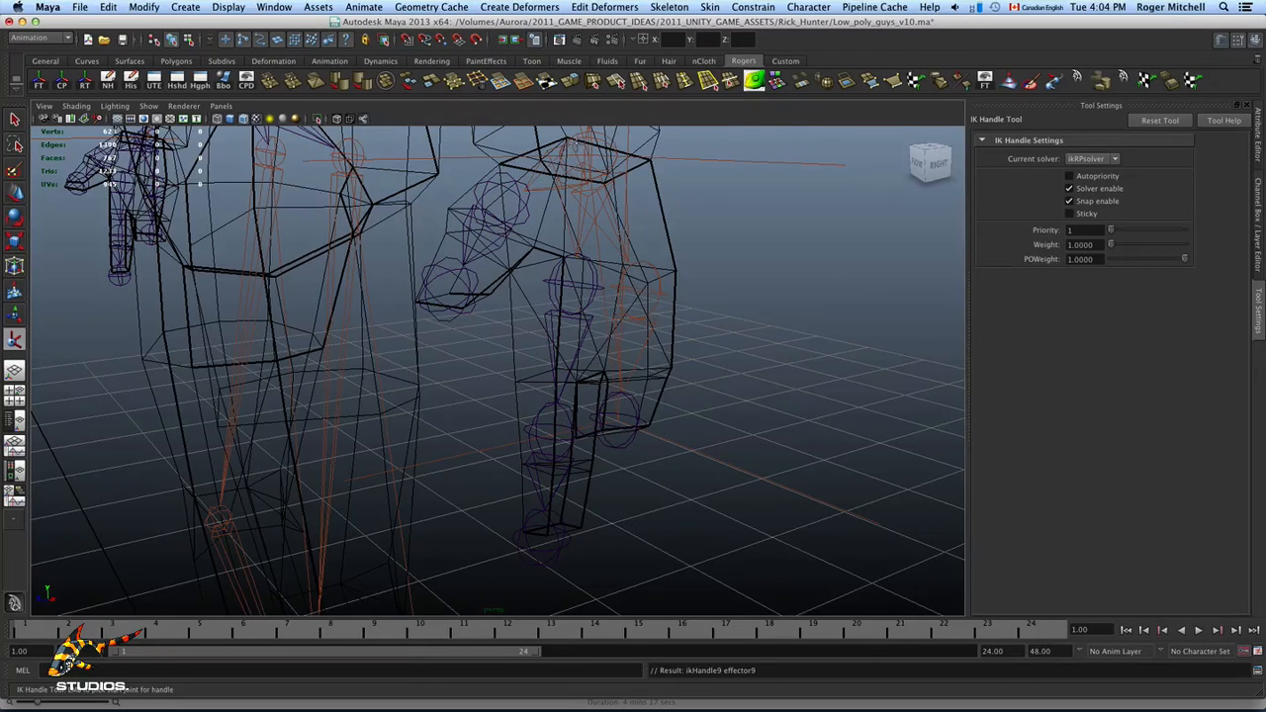
{"action": "left_click", "coordinate": [576, 146]}
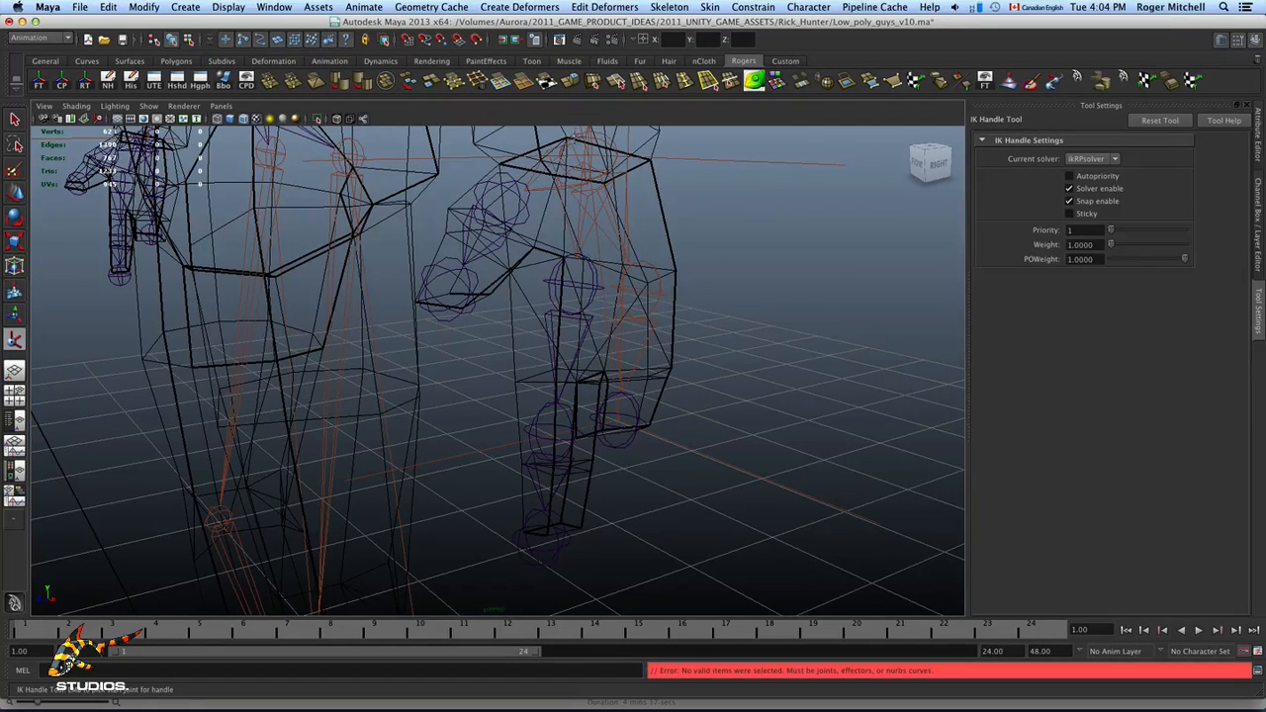
{"action": "left_click", "coordinate": [577, 150]}
{"action": "left_click", "coordinate": [554, 524]}
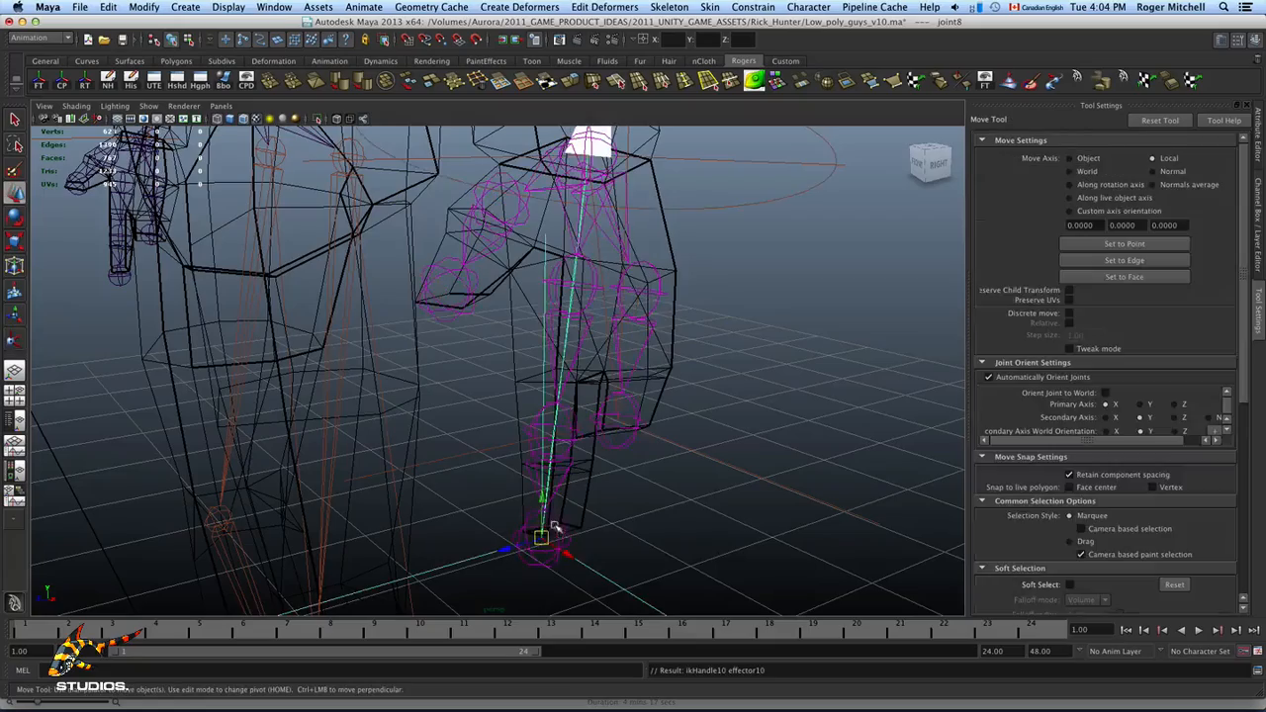
Step: Try moving the left hand's two finger IK handles to test how the fingers bend, and undo the moves
{"action": "left_click_drag", "start_coordinate": [624, 410], "coordinate": [546, 378], "text": "alt"}
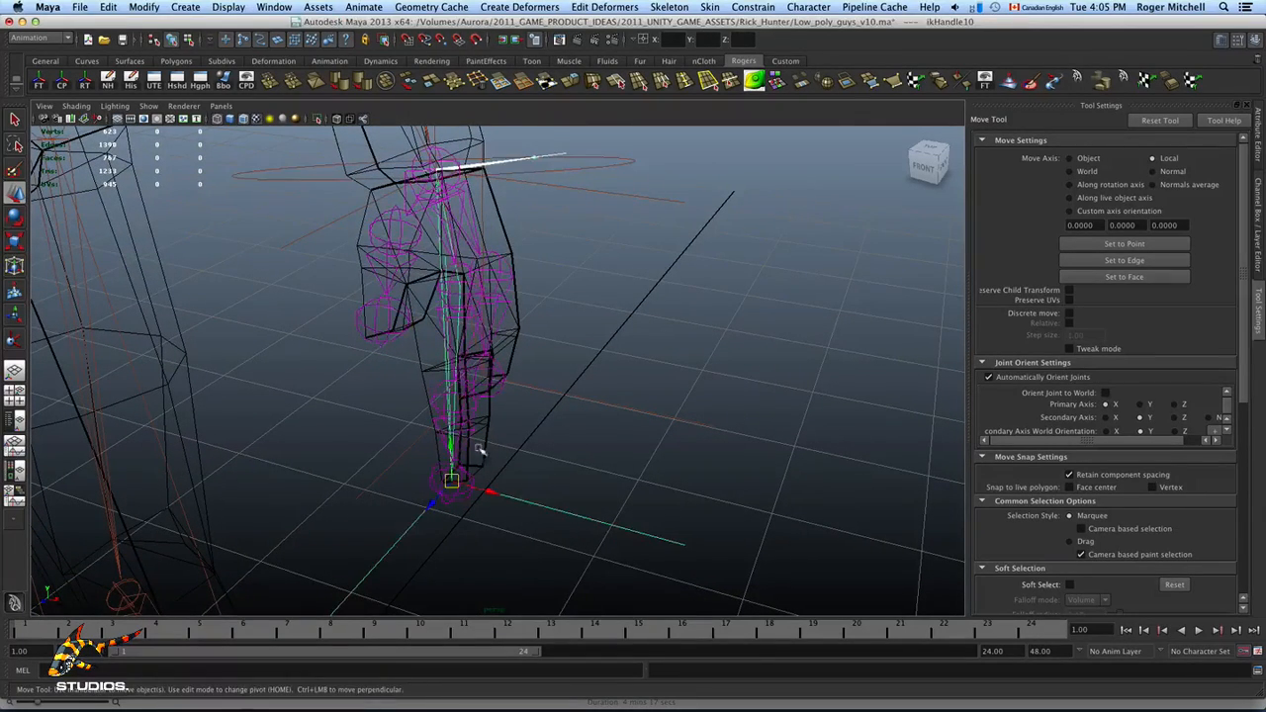
{"action": "left_click_drag", "start_coordinate": [452, 450], "coordinate": [599, 376], "text": "alt"}
{"action": "key", "text": "z"}
{"action": "key", "text": "z"}
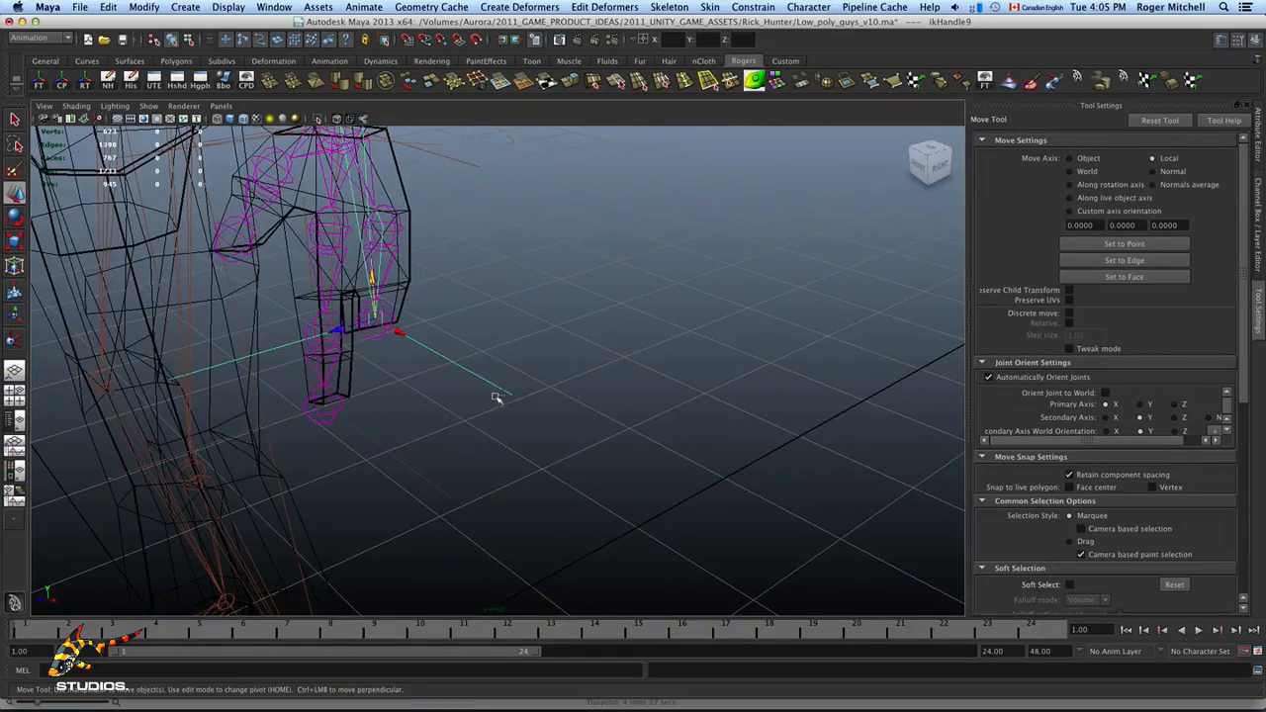
{"action": "left_click_drag", "start_coordinate": [373, 280], "coordinate": [396, 261]}
{"action": "key", "text": "z"}
{"action": "left_click_drag", "start_coordinate": [567, 313], "coordinate": [605, 444], "text": "alt"}
{"action": "right_click_drag", "start_coordinate": [604, 444], "coordinate": [675, 444], "text": "alt"}
{"action": "left_click_drag", "start_coordinate": [676, 443], "coordinate": [688, 436], "text": "alt"}
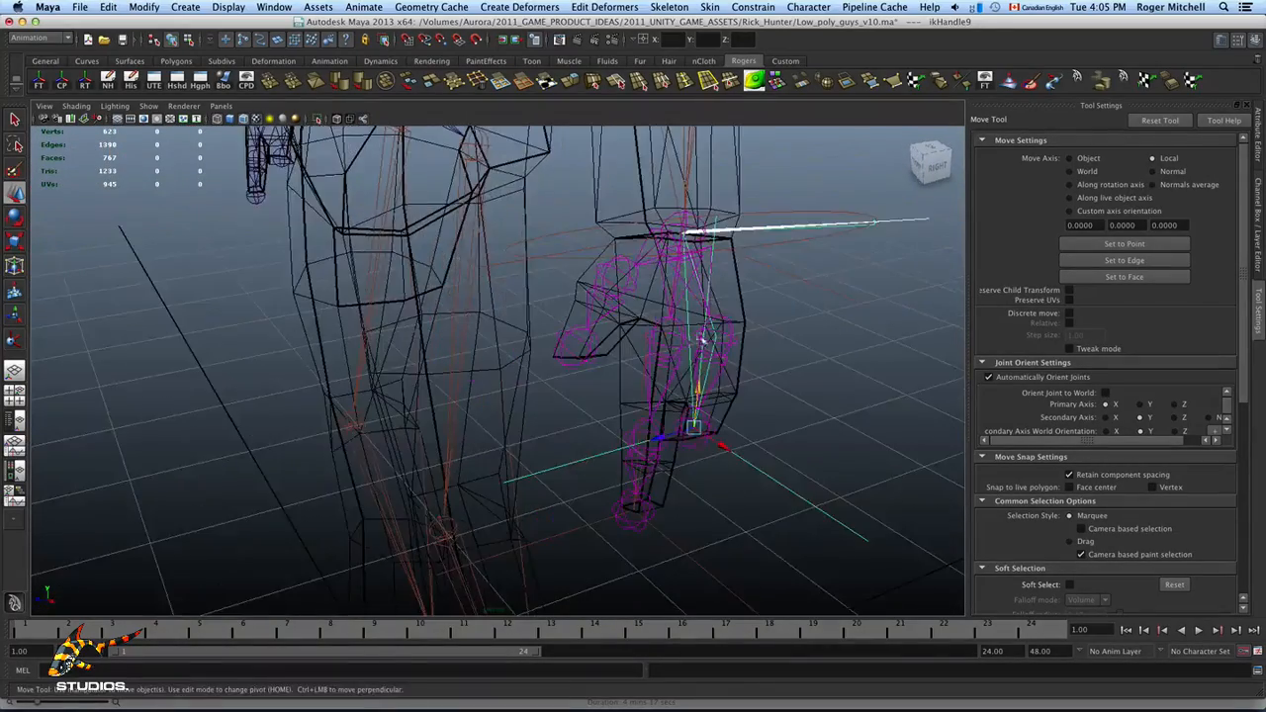
{"action": "middle_click_drag", "start_coordinate": [701, 338], "coordinate": [661, 388], "text": "alt"}
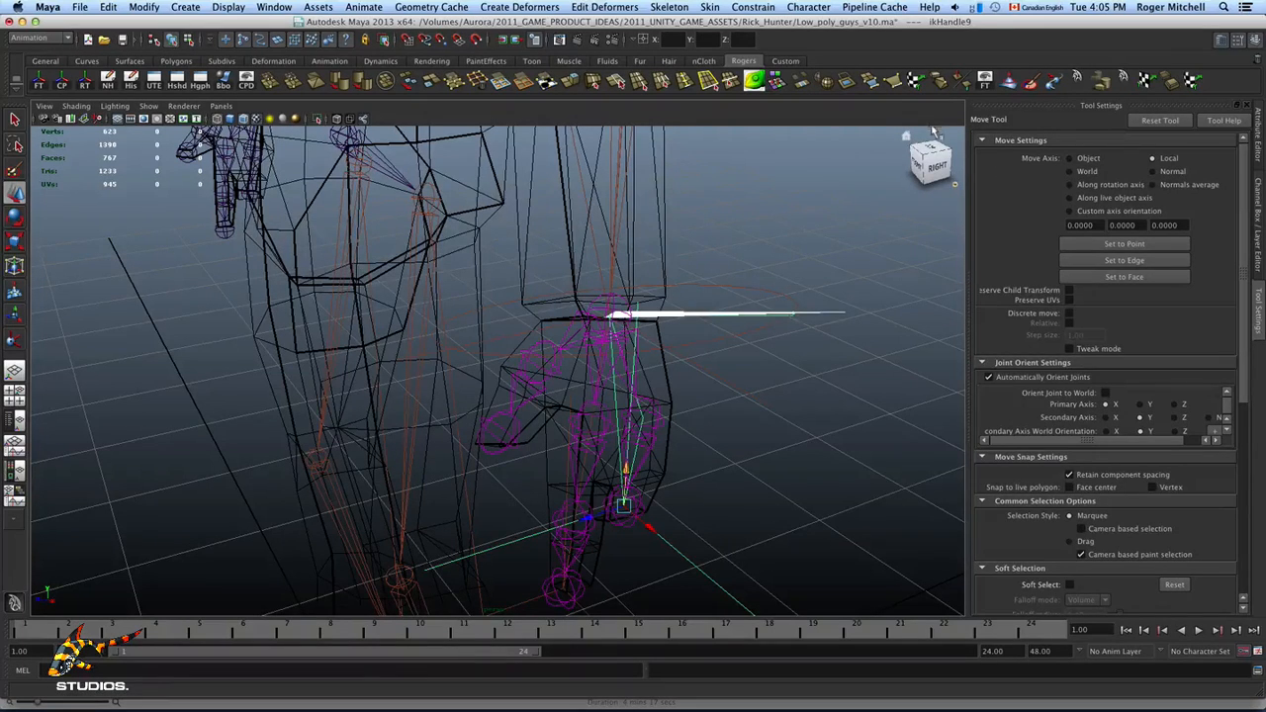
{"action": "key", "text": "y"}
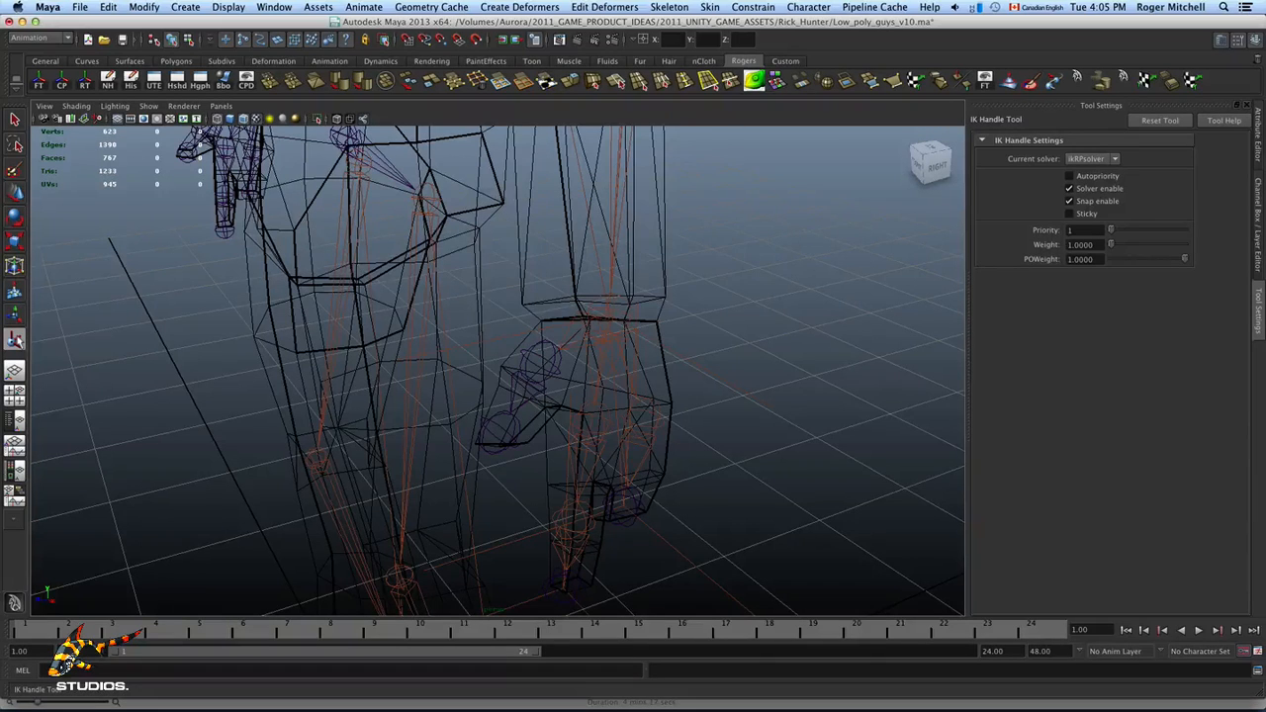
{"action": "left_click", "coordinate": [618, 315]}
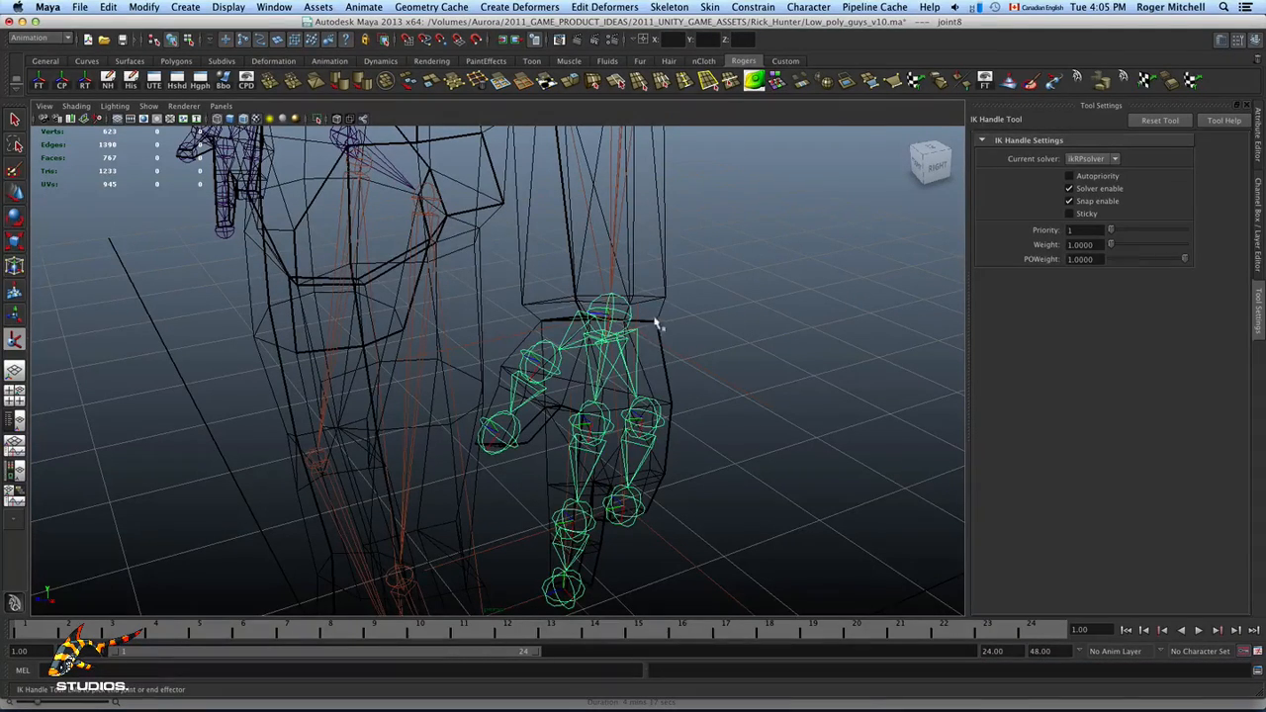
{"action": "left_click", "coordinate": [1093, 161]}
{"action": "left_click", "coordinate": [1093, 162]}
{"action": "left_click", "coordinate": [596, 299]}
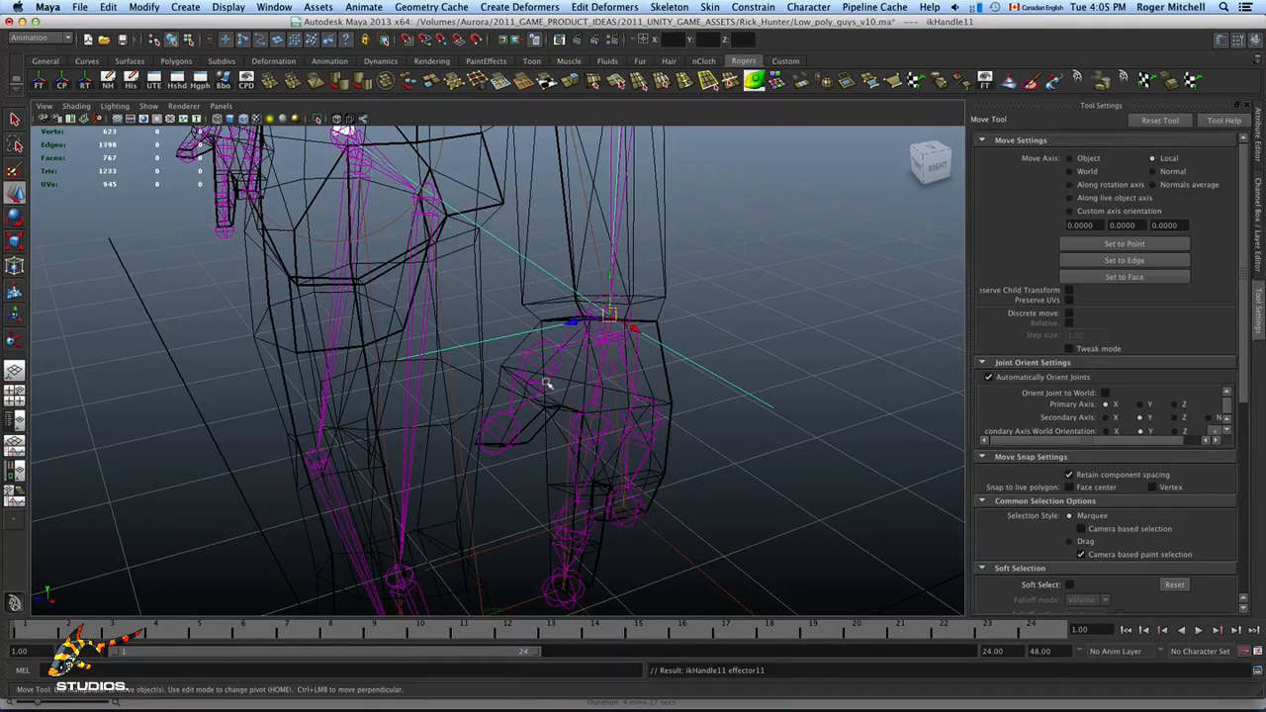
{"action": "key", "text": "ctrl+z"}
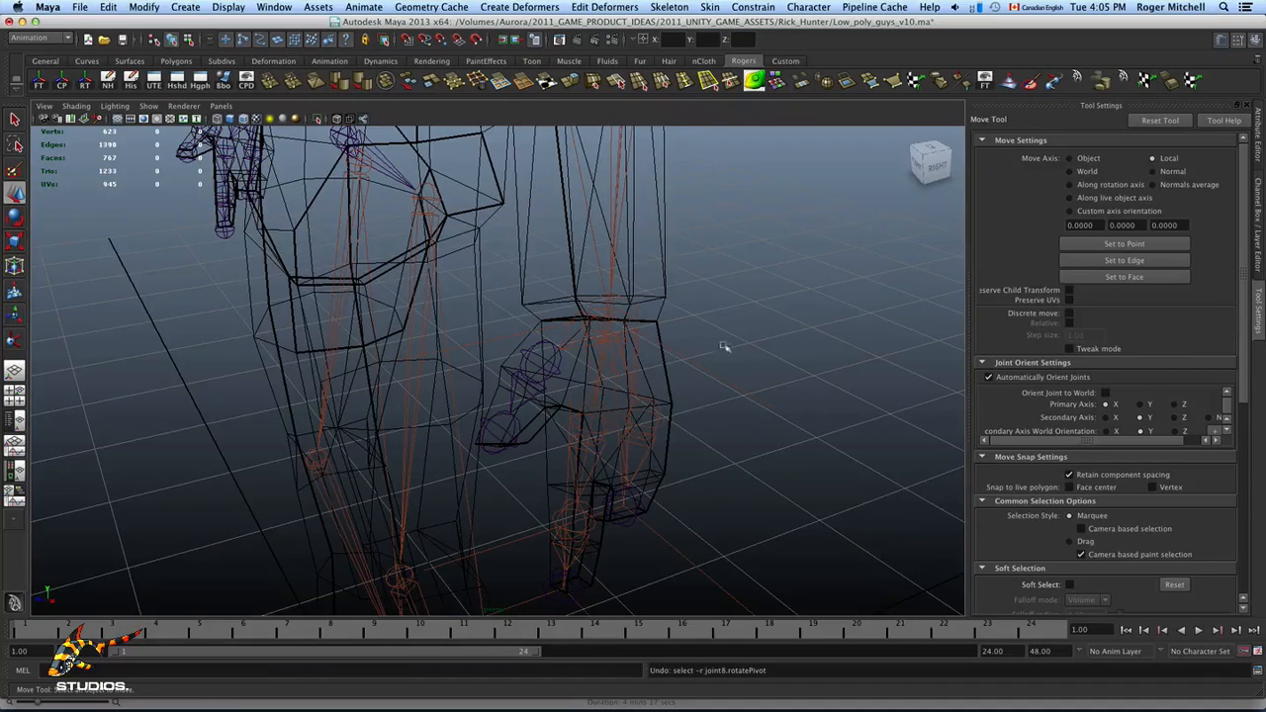
Step: Create an ikRPsolver IK handle on the left hand, from the wrist joint to the tip joint of the thumb
{"action": "scroll", "coordinate": [724, 350], "scroll_direction": "up", "scroll_amount": 2}
{"action": "left_click", "coordinate": [623, 283]}
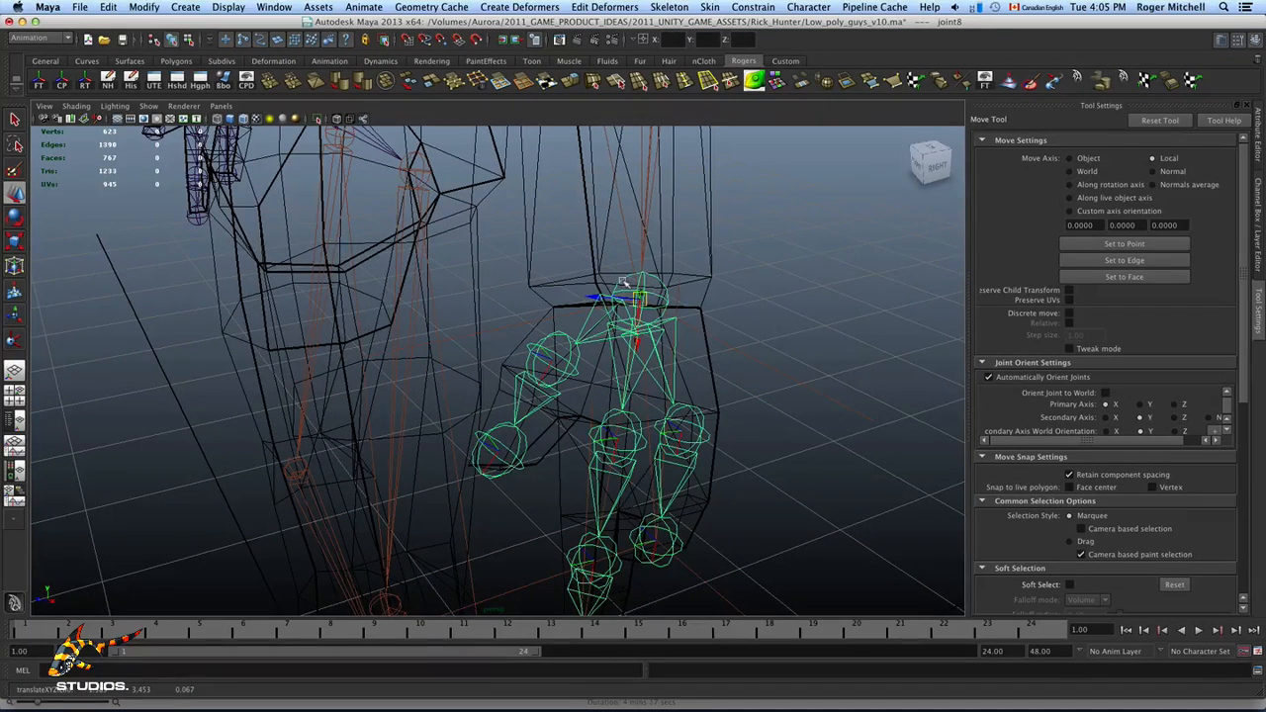
{"action": "key", "text": "y"}
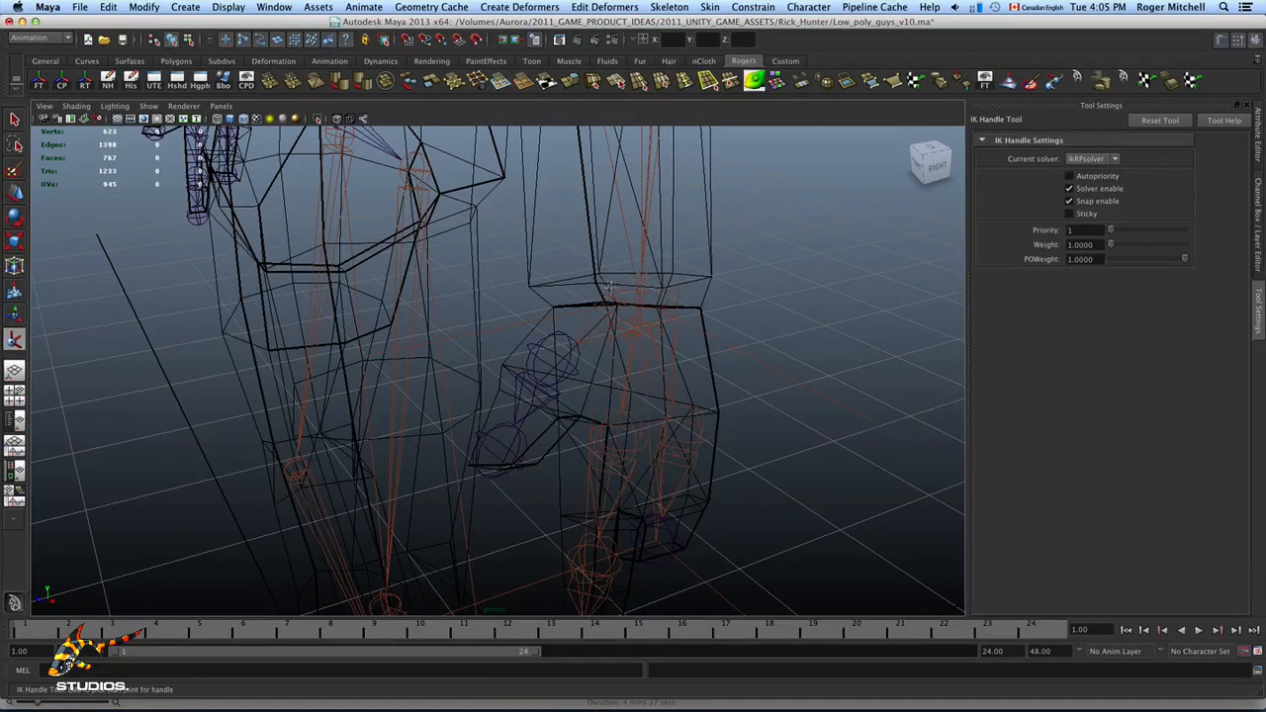
{"action": "left_click", "coordinate": [622, 278]}
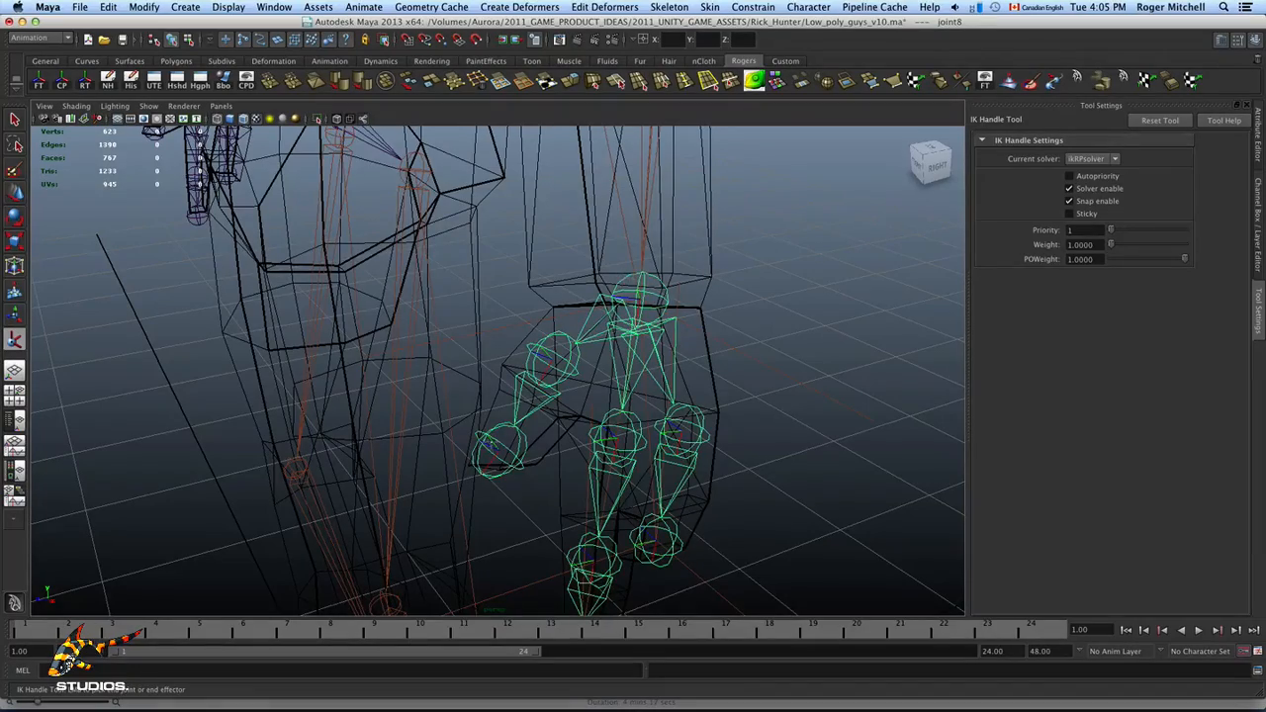
{"action": "left_click", "coordinate": [498, 431]}
Step: Create an ikRPsolver IK handle on the right hand, from the wrist joint to the tip joint of the thumb
{"action": "left_click_drag", "start_coordinate": [592, 423], "coordinate": [680, 402], "text": "alt"}
{"action": "right_click_drag", "start_coordinate": [791, 400], "coordinate": [508, 388], "text": "alt"}
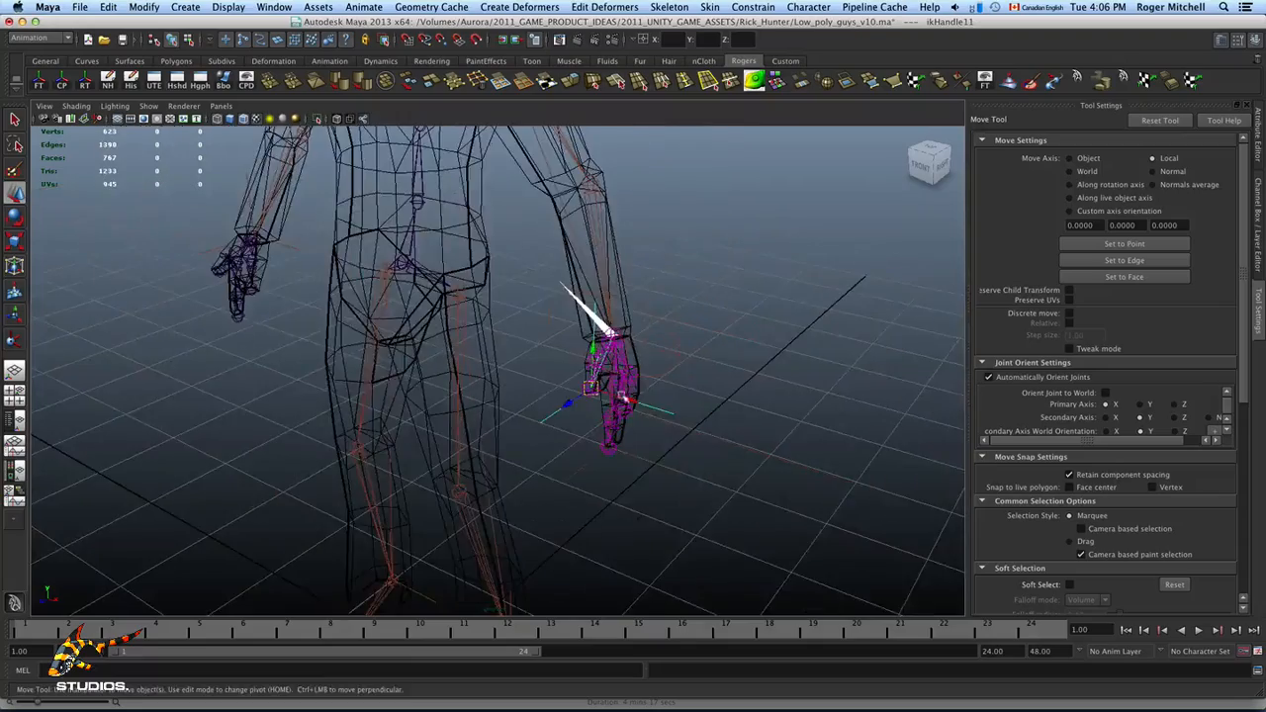
{"action": "left_click_drag", "start_coordinate": [623, 396], "coordinate": [678, 395], "text": "alt"}
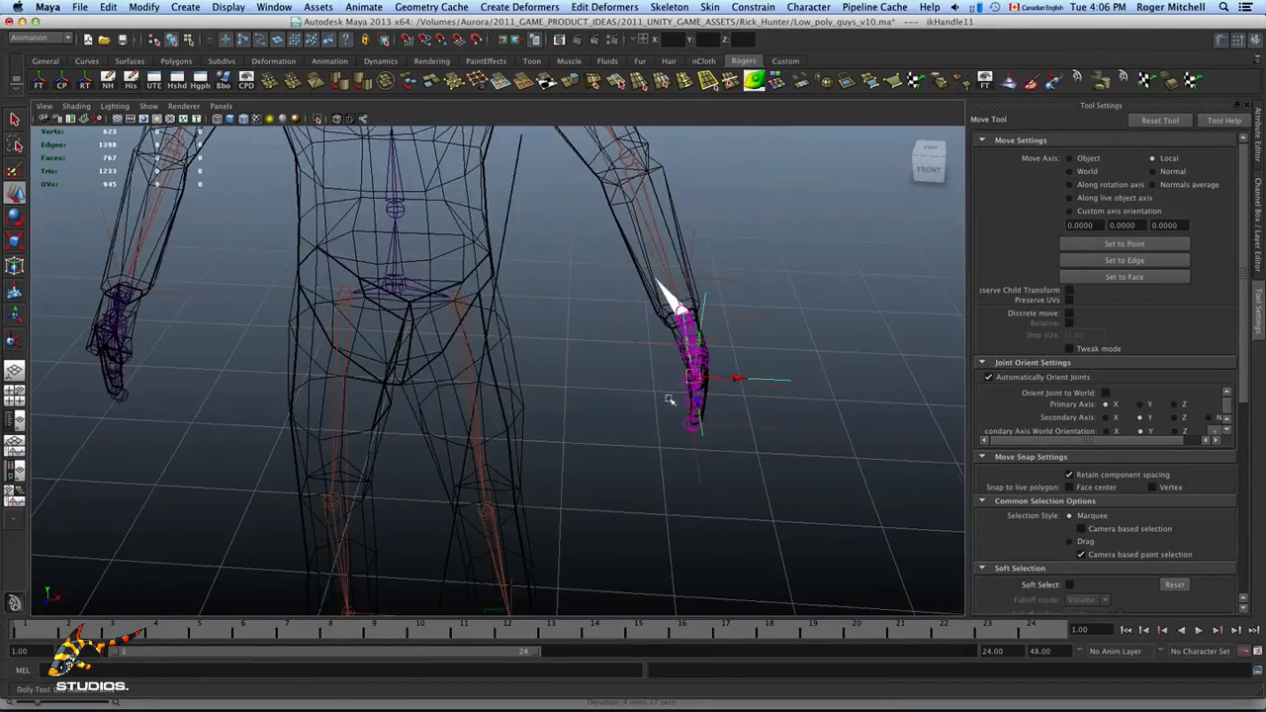
{"action": "right_click_drag", "start_coordinate": [679, 395], "coordinate": [668, 399], "text": "alt"}
{"action": "left_click_drag", "start_coordinate": [668, 400], "coordinate": [613, 403], "text": "alt"}
{"action": "right_click_drag", "start_coordinate": [614, 403], "coordinate": [647, 416], "text": "alt"}
{"action": "key", "text": "y"}
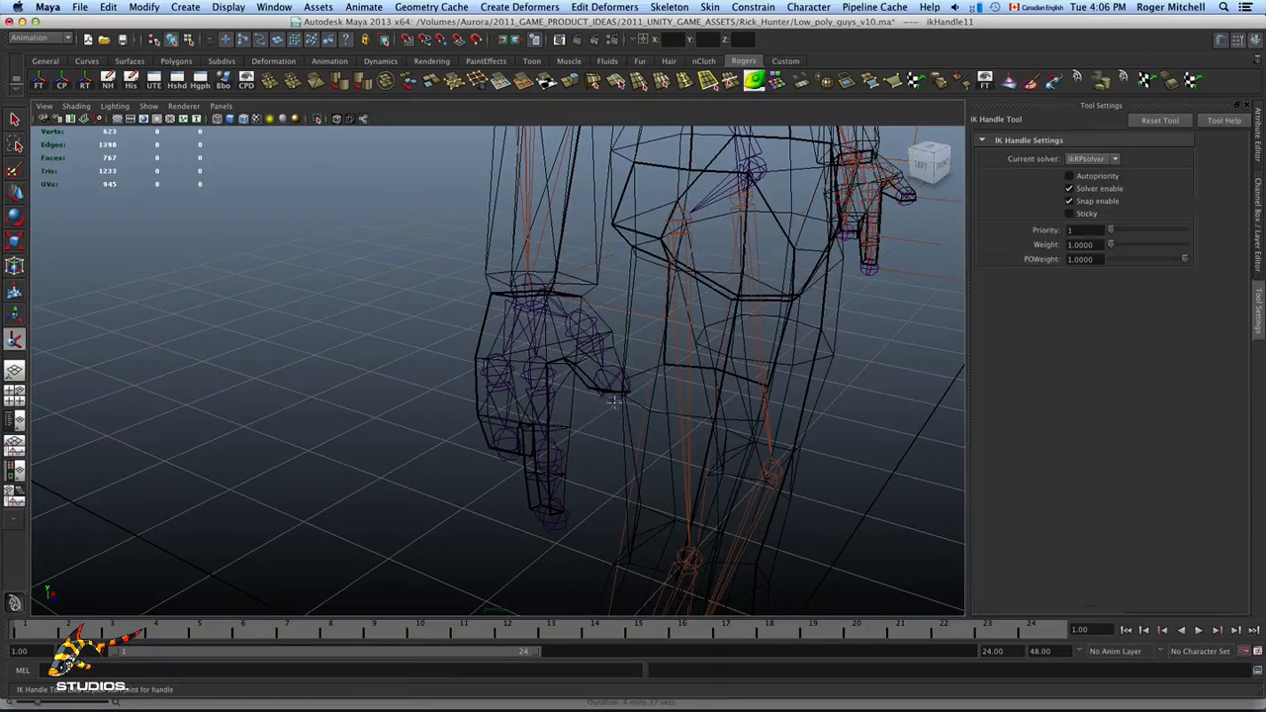
{"action": "left_click", "coordinate": [532, 285]}
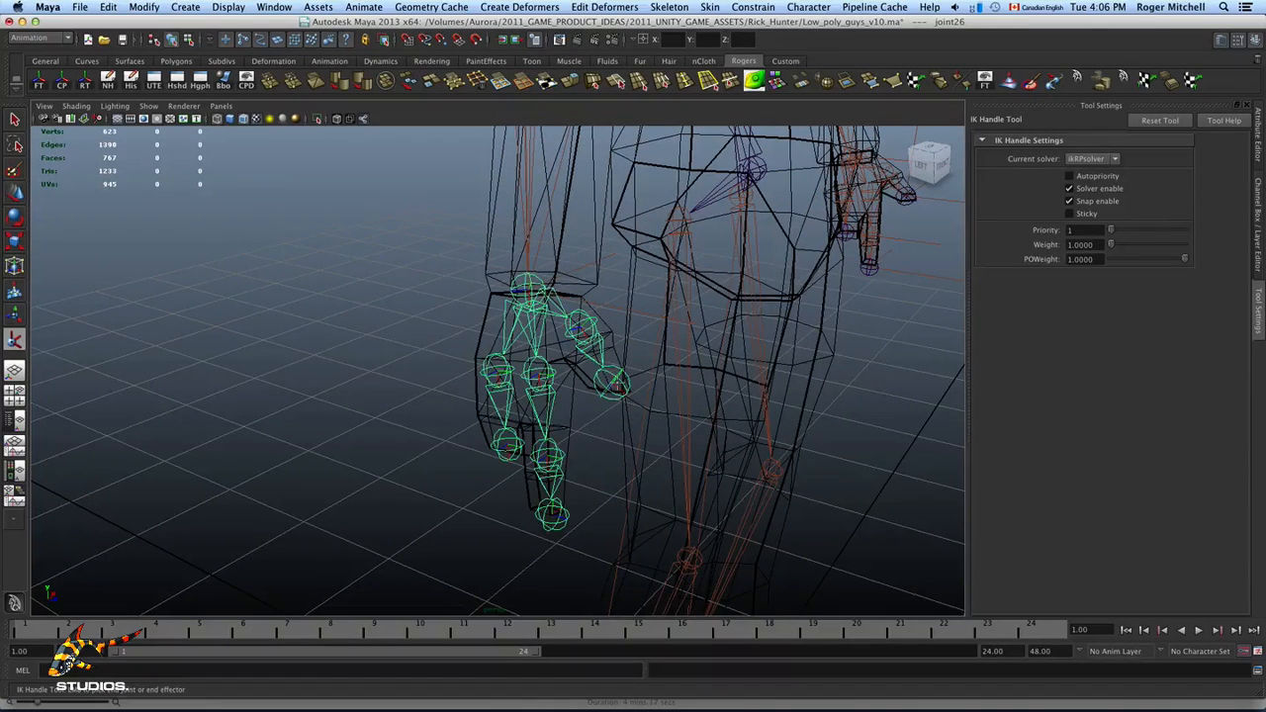
{"action": "left_click", "coordinate": [614, 381]}
Step: Create ikRPsolver IK handles from the right wrist joint to the end joints of the longer and the shorter finger chains
{"action": "key", "text": "y"}
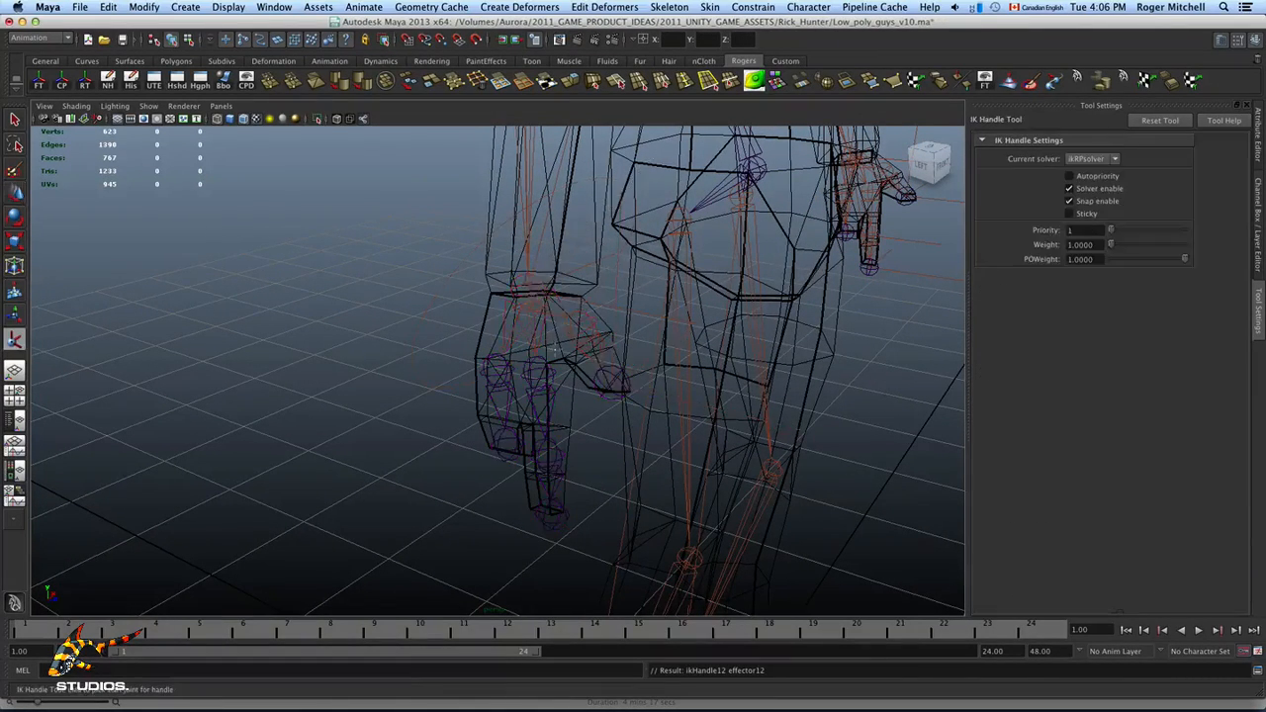
{"action": "left_click", "coordinate": [522, 282]}
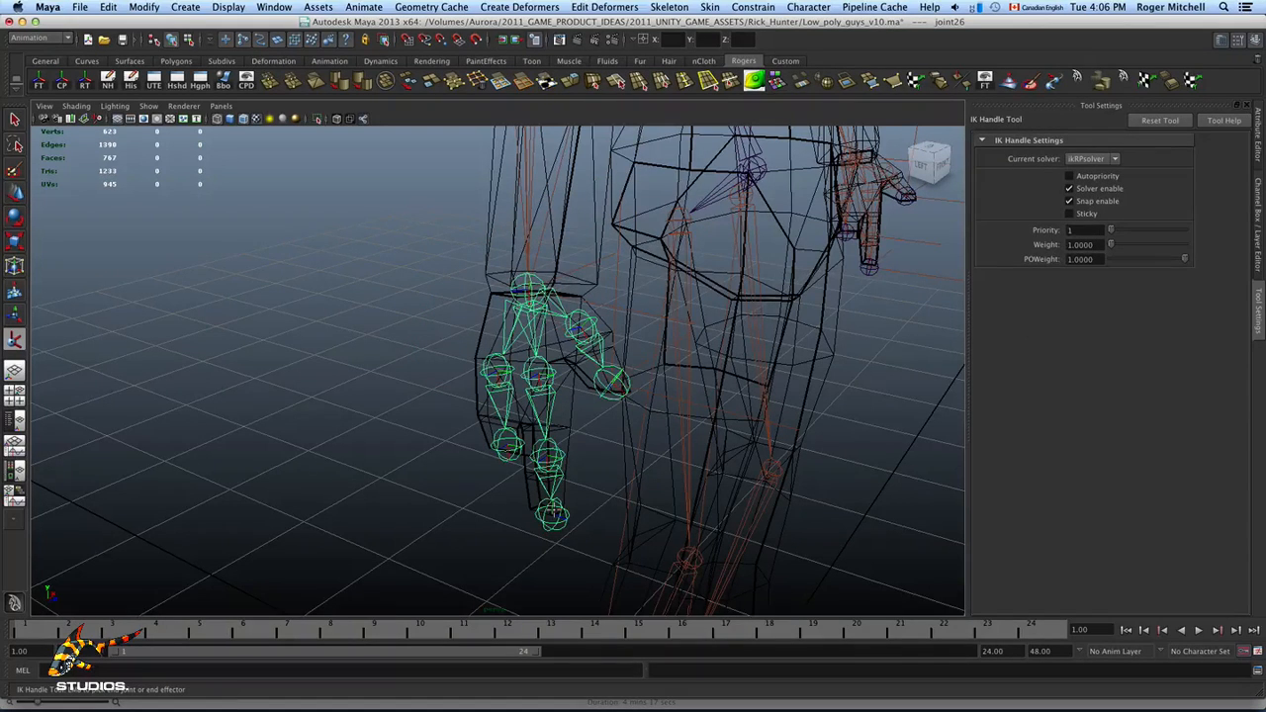
{"action": "left_click", "coordinate": [552, 512]}
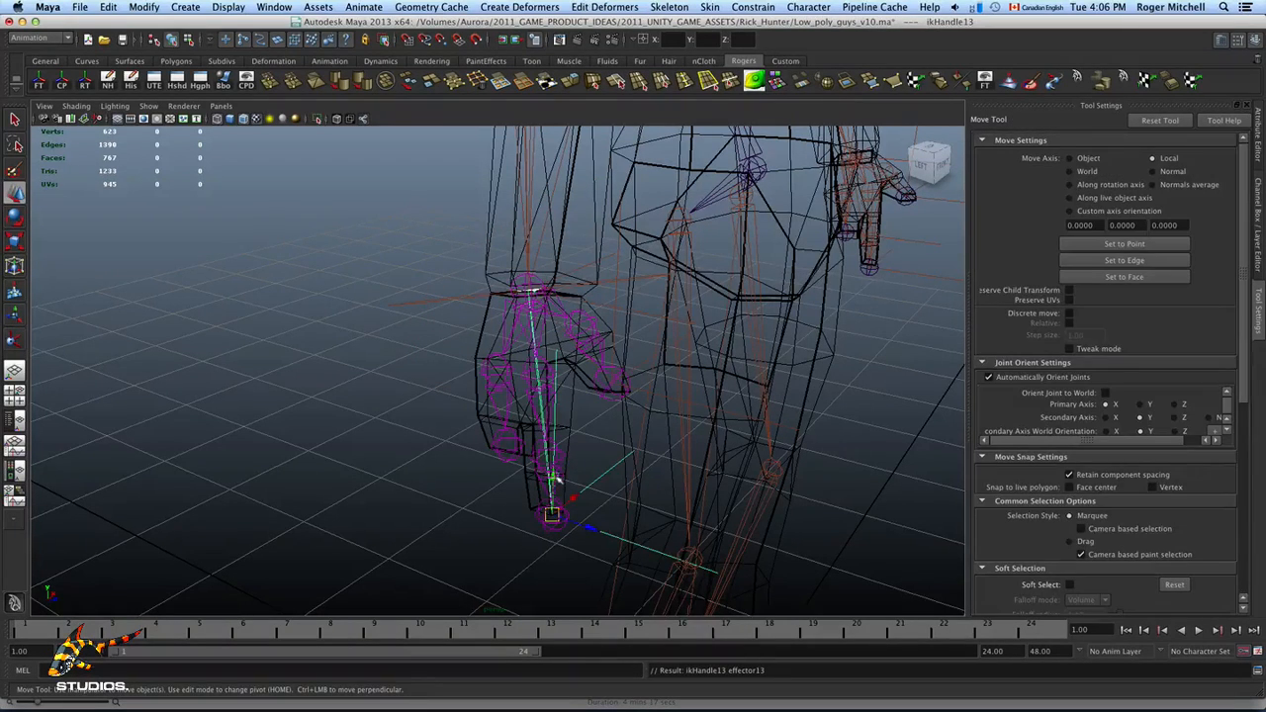
{"action": "key", "text": "y"}
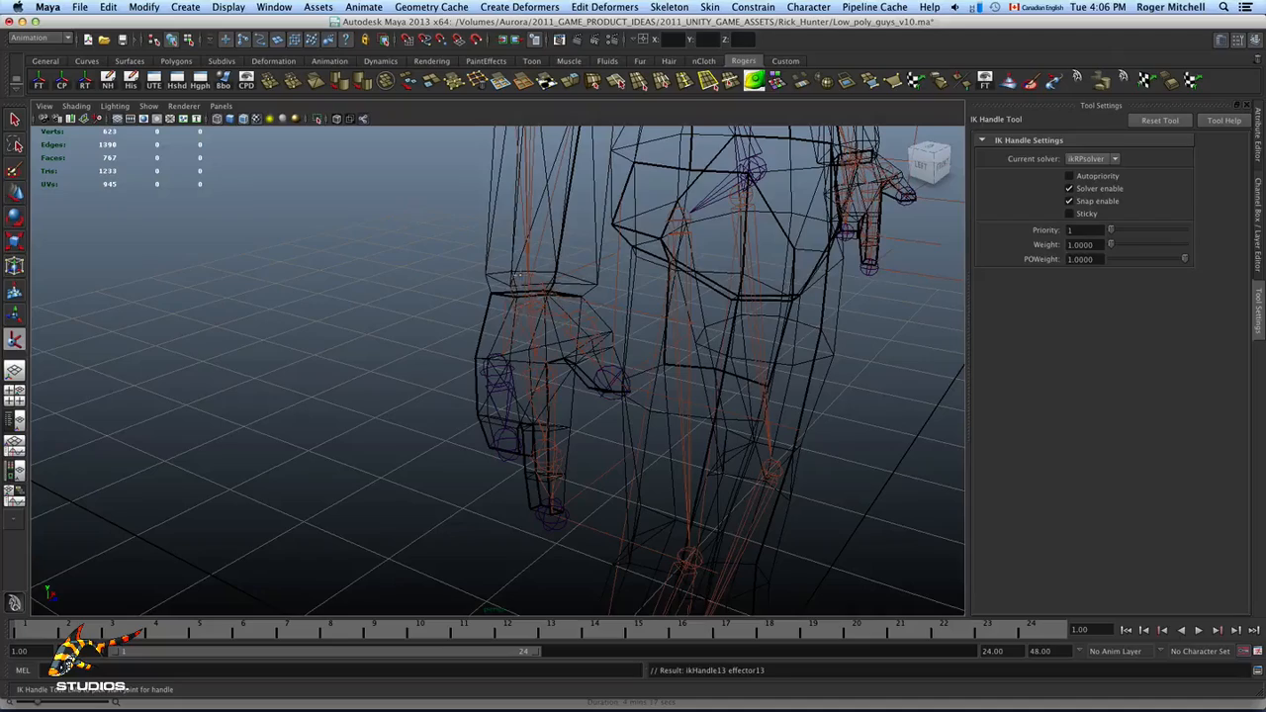
{"action": "left_click", "coordinate": [518, 278]}
{"action": "left_click", "coordinate": [505, 442]}
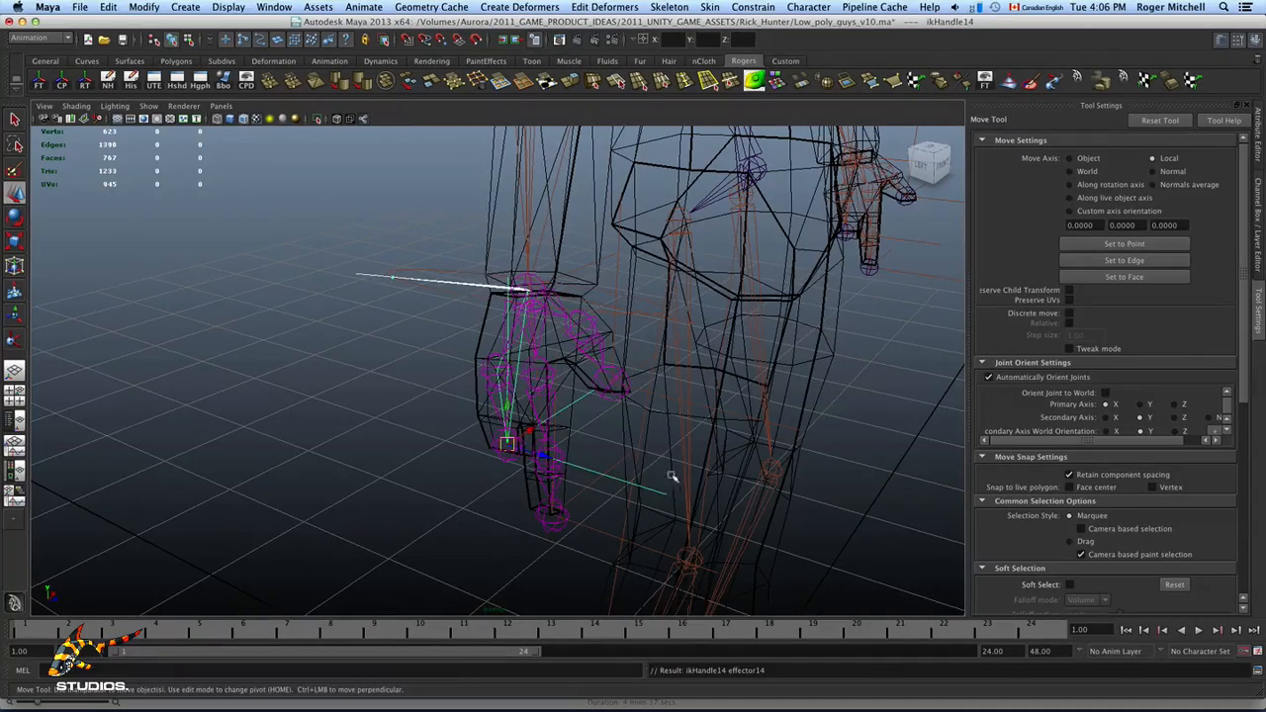
Step: Start the IK Spline Handle Tool with its settings shown and set the number of spans to 4
{"action": "left_click_drag", "start_coordinate": [674, 478], "coordinate": [488, 477], "text": "alt"}
{"action": "right_click_drag", "start_coordinate": [489, 477], "coordinate": [407, 468], "text": "alt"}
{"action": "right_click_drag", "start_coordinate": [517, 431], "coordinate": [435, 424], "text": "alt"}
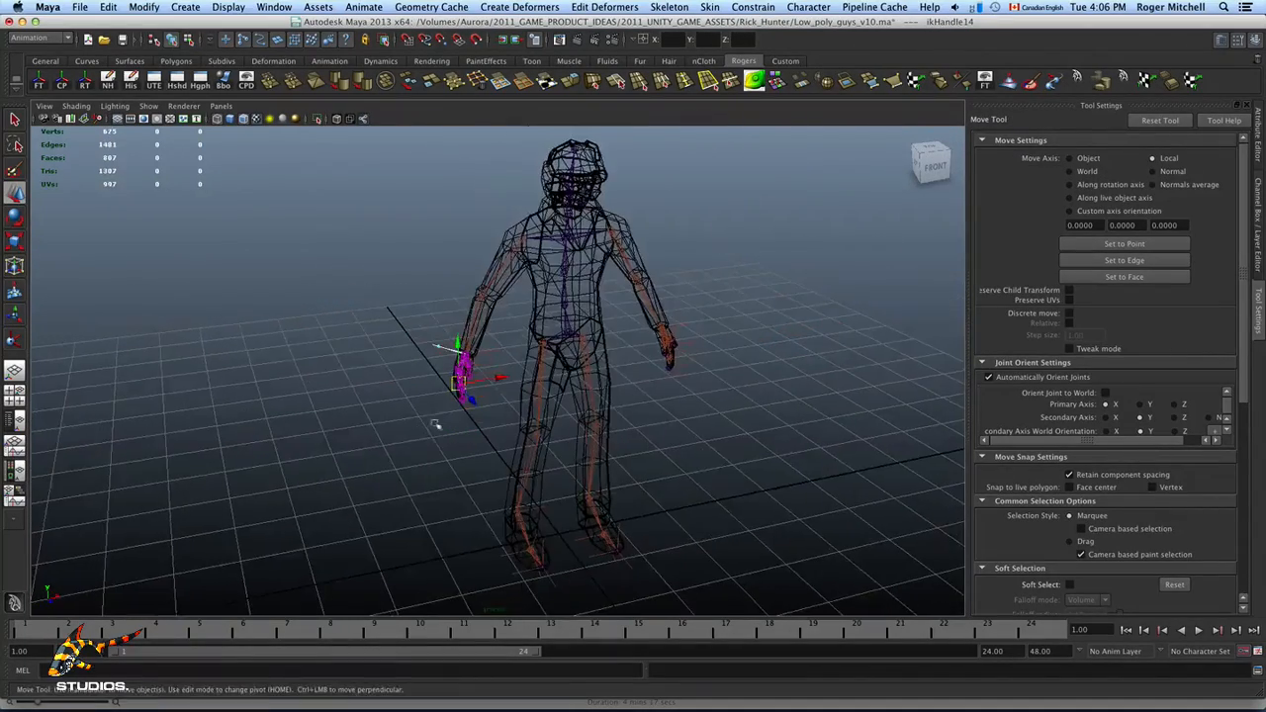
{"action": "middle_click_drag", "start_coordinate": [610, 356], "coordinate": [584, 433], "text": "alt"}
{"action": "right_click_drag", "start_coordinate": [585, 432], "coordinate": [788, 435], "text": "alt"}
{"action": "left_click_drag", "start_coordinate": [788, 435], "coordinate": [614, 396], "text": "alt"}
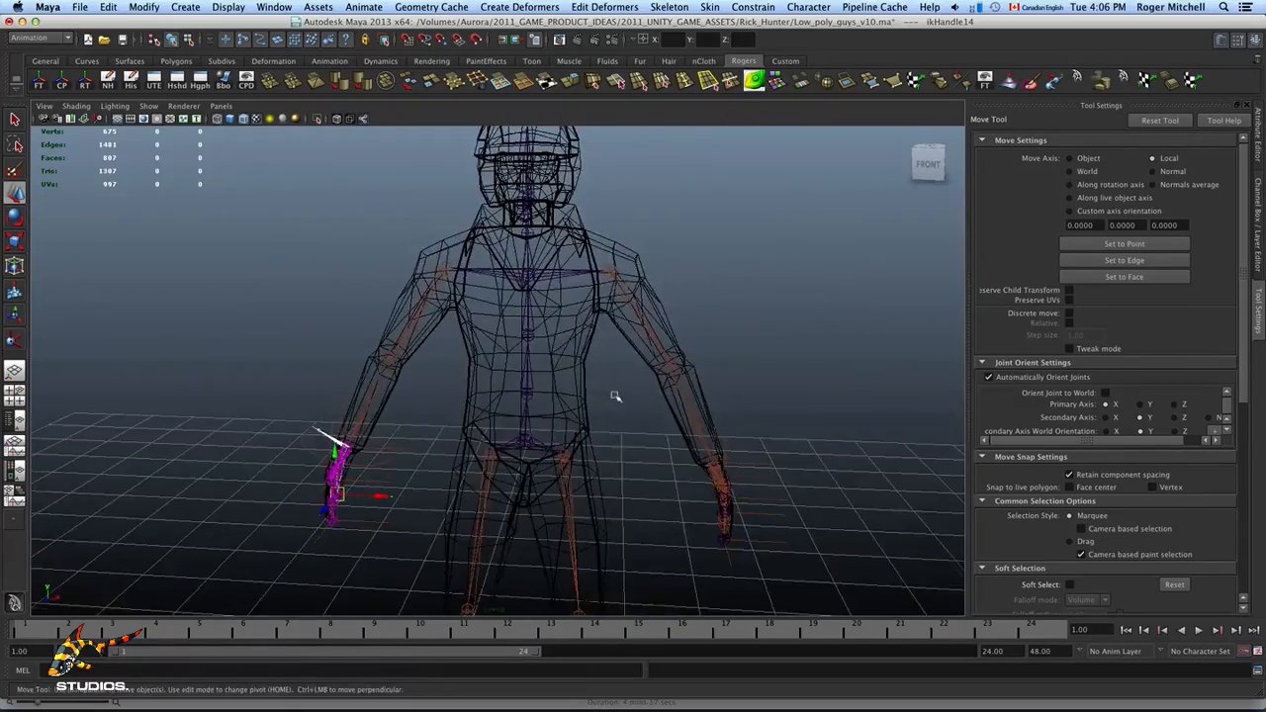
{"action": "right_click_drag", "start_coordinate": [613, 396], "coordinate": [704, 418], "text": "alt"}
{"action": "left_click_drag", "start_coordinate": [704, 418], "coordinate": [481, 429], "text": "alt"}
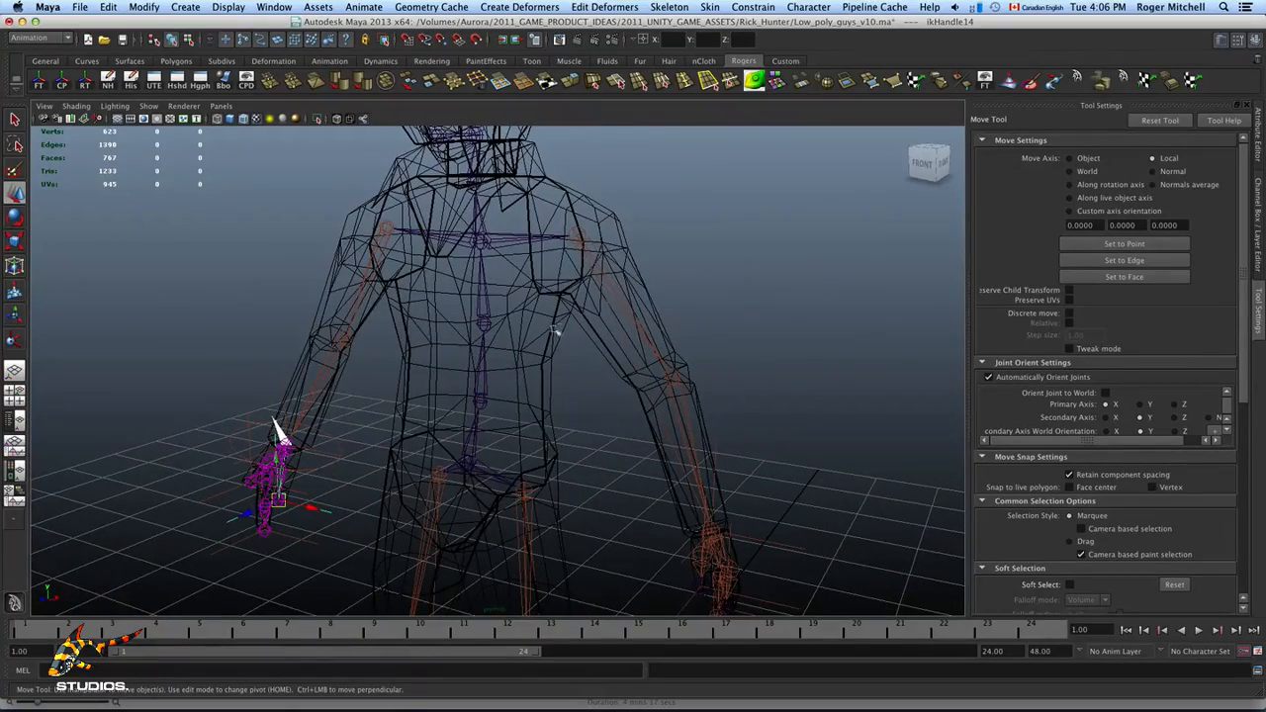
{"action": "left_click_drag", "start_coordinate": [557, 332], "coordinate": [623, 396], "text": "alt"}
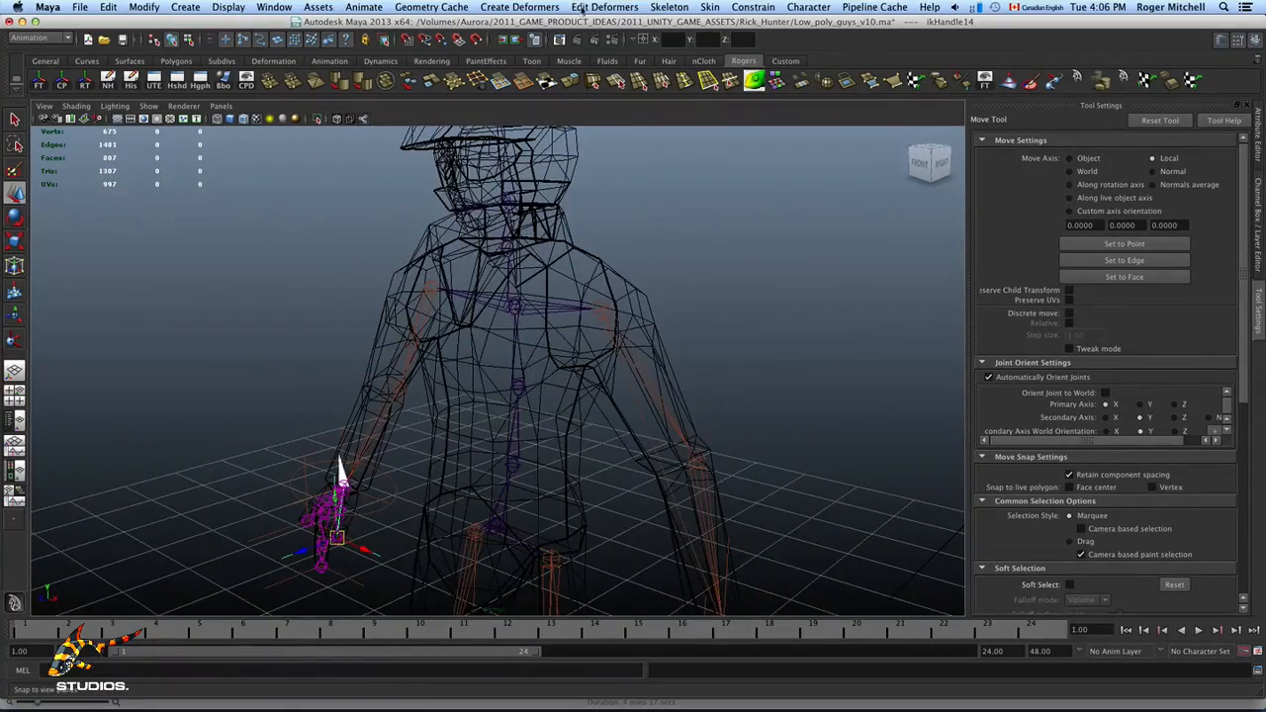
{"action": "left_click", "coordinate": [669, 7]}
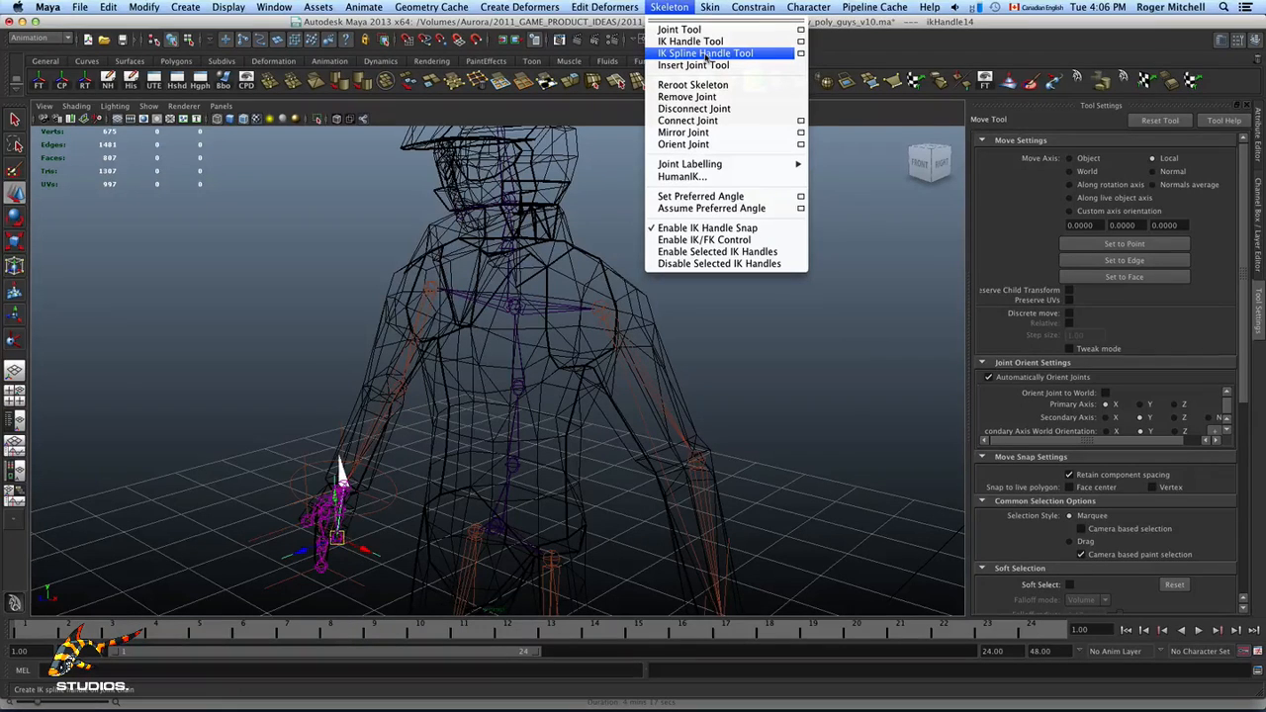
{"action": "left_click", "coordinate": [800, 56]}
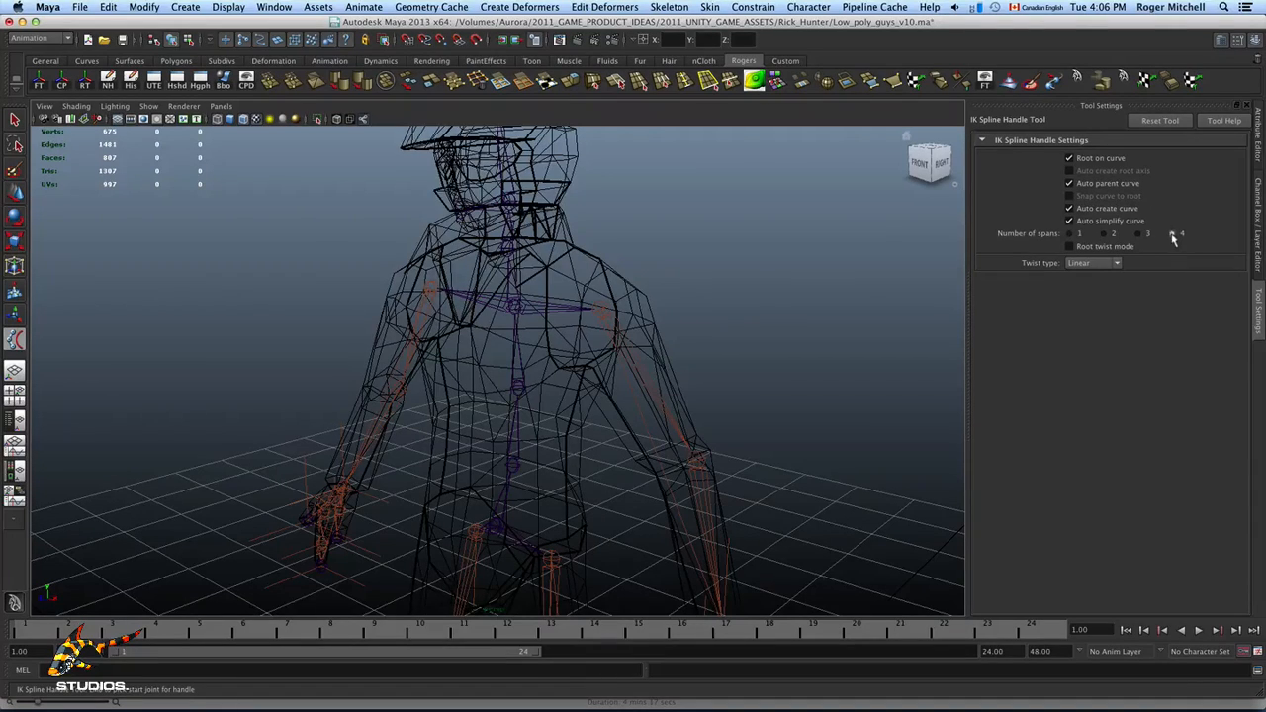
Step: Create an IK spline handle along the spine, from the pelvis root joint to the joint at the base of the neck
{"action": "middle_click_drag", "start_coordinate": [776, 340], "coordinate": [798, 295], "text": "alt"}
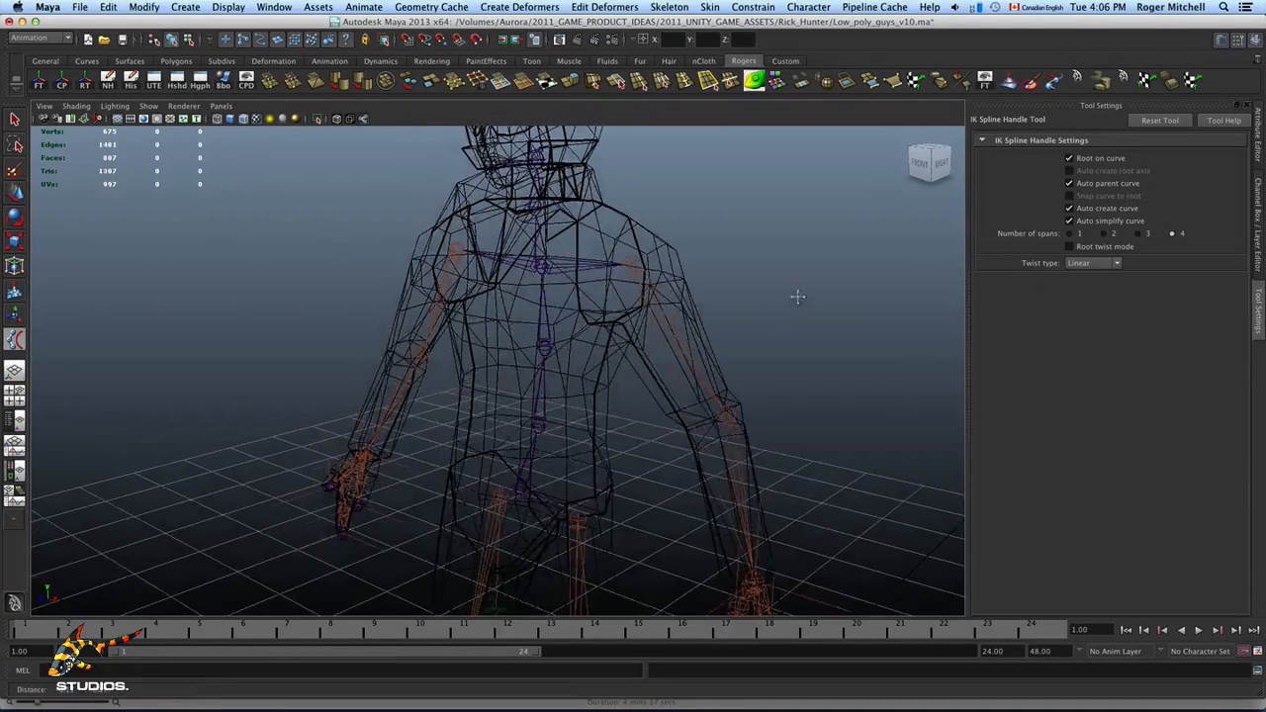
{"action": "right_click_drag", "start_coordinate": [798, 295], "coordinate": [881, 305], "text": "alt"}
{"action": "left_click_drag", "start_coordinate": [815, 312], "coordinate": [799, 318], "text": "alt"}
{"action": "middle_click_drag", "start_coordinate": [773, 327], "coordinate": [758, 354], "text": "alt"}
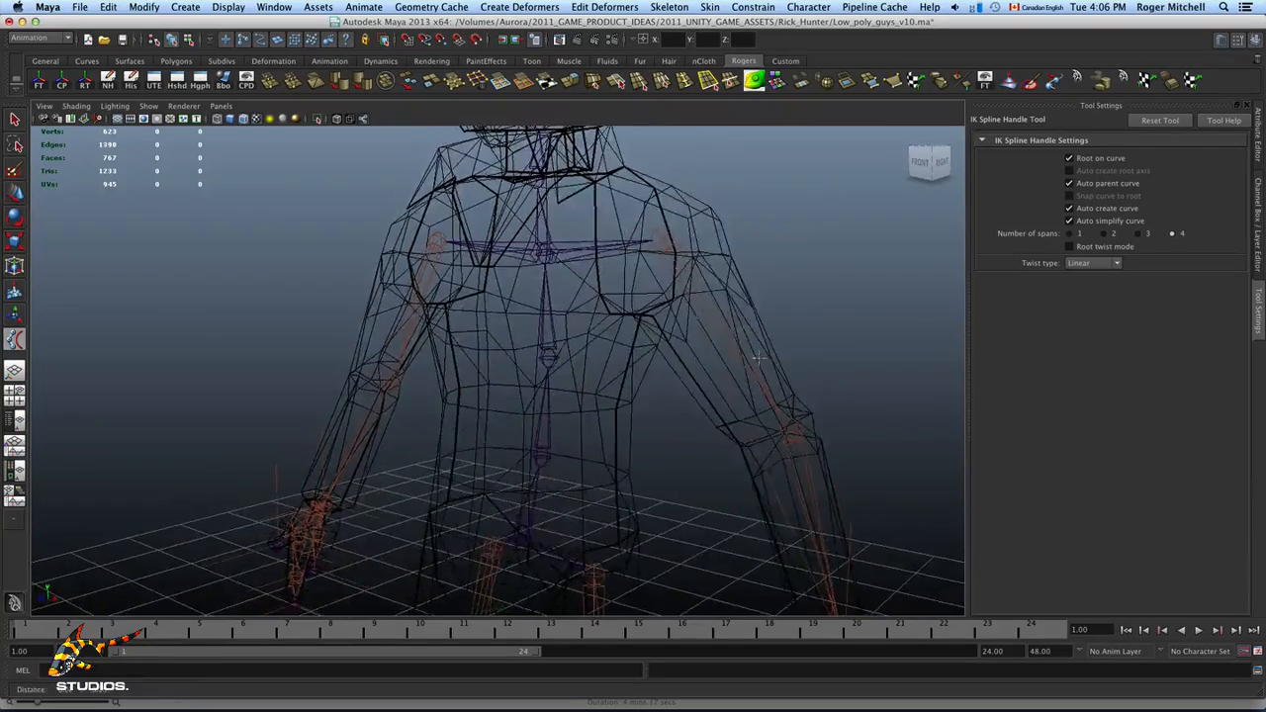
{"action": "right_click_drag", "start_coordinate": [758, 353], "coordinate": [695, 350], "text": "alt"}
{"action": "left_click_drag", "start_coordinate": [695, 350], "coordinate": [708, 346], "text": "alt"}
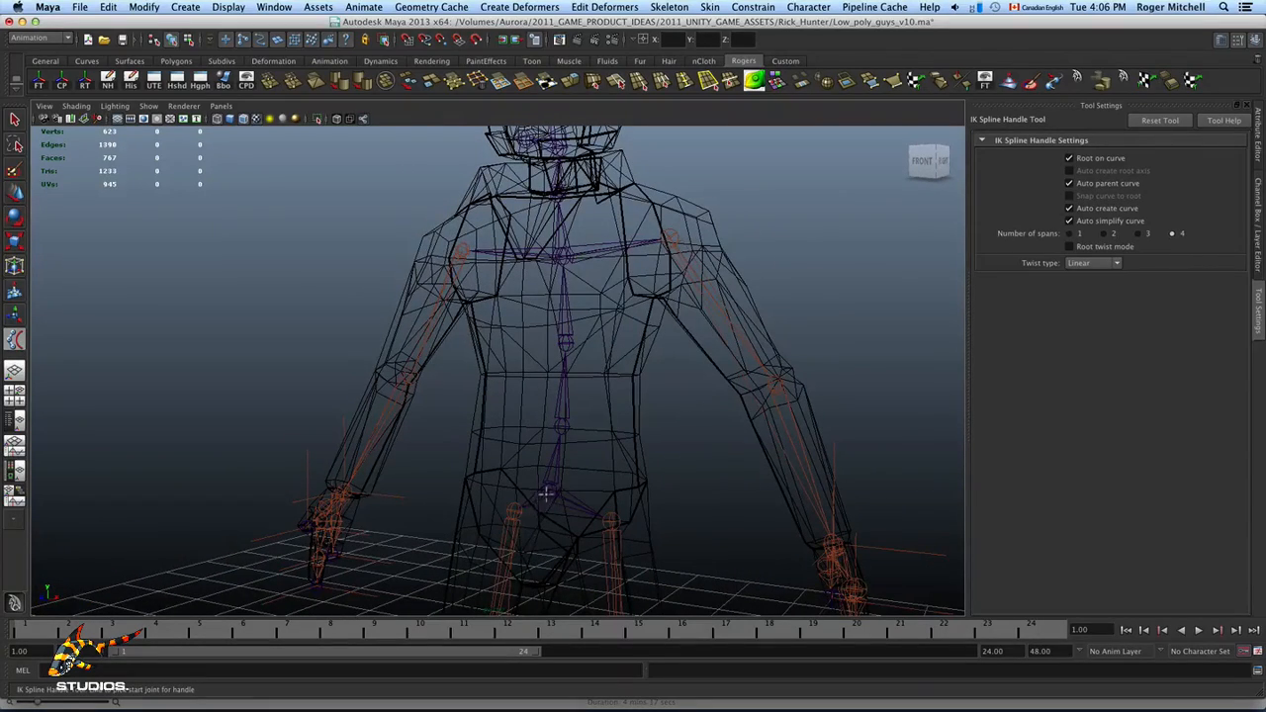
{"action": "left_click", "coordinate": [548, 489]}
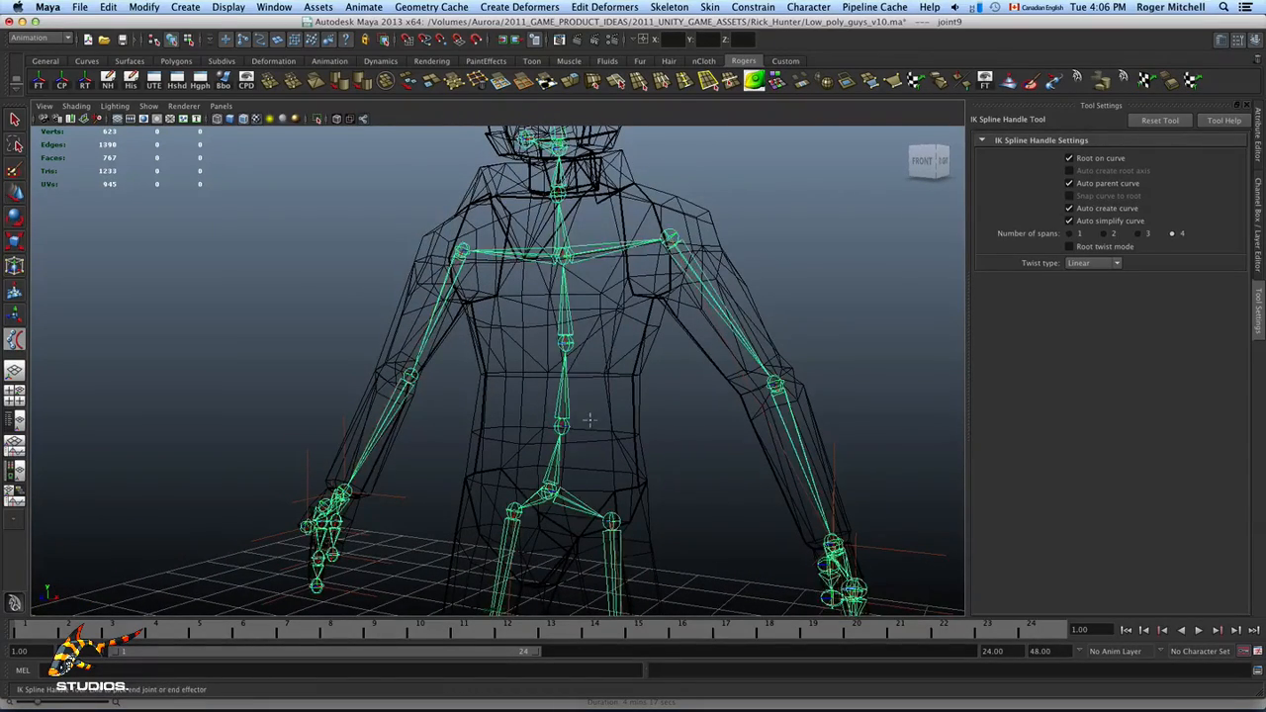
{"action": "middle_click_drag", "start_coordinate": [590, 420], "coordinate": [588, 523], "text": "alt"}
{"action": "left_click_drag", "start_coordinate": [588, 486], "coordinate": [595, 487], "text": "alt"}
{"action": "right_click_drag", "start_coordinate": [591, 479], "coordinate": [624, 468], "text": "alt"}
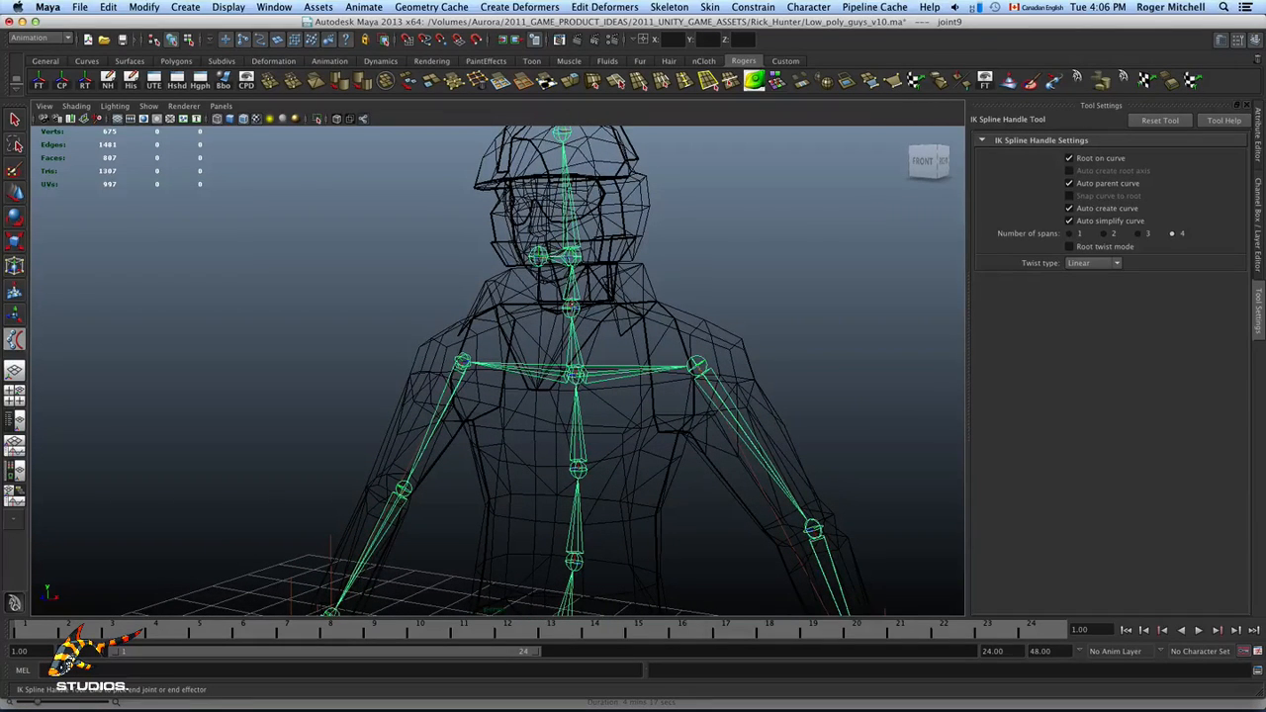
{"action": "left_click", "coordinate": [570, 306]}
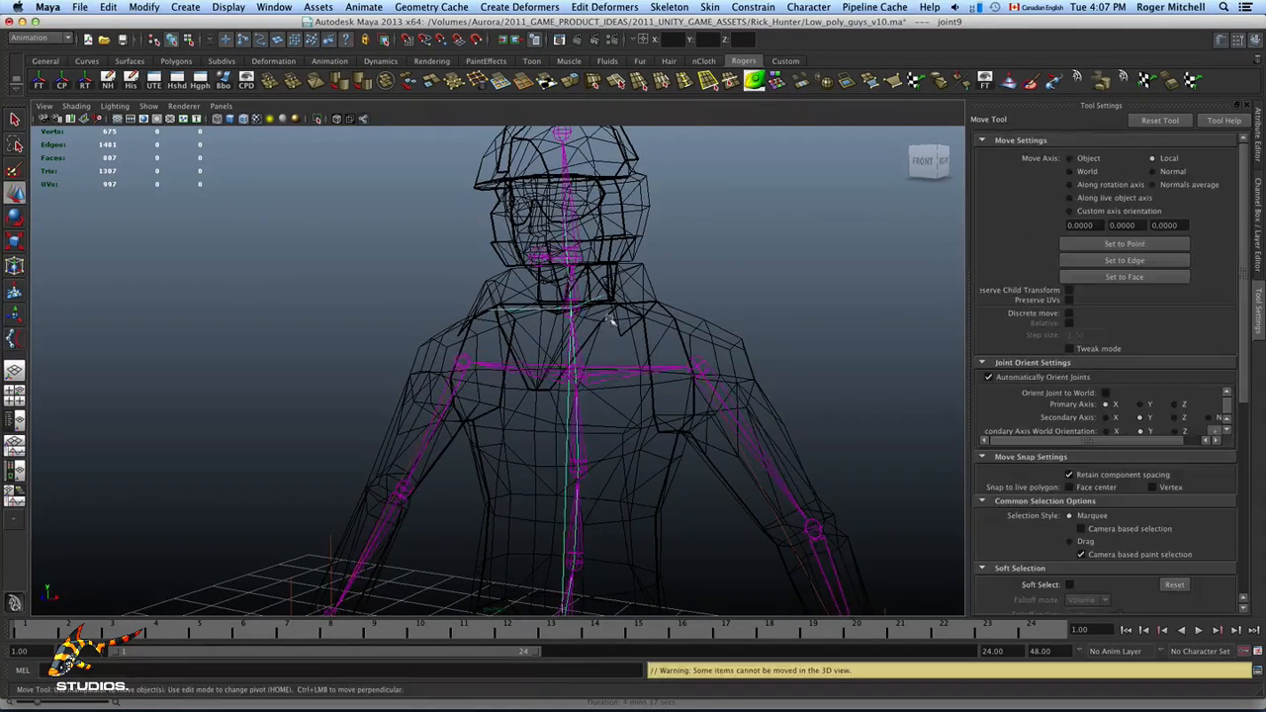
Step: Examine the spine's IK spline handle and curve from several angles, comparing it with a finger IK handle on the left hand
{"action": "left_click_drag", "start_coordinate": [708, 346], "coordinate": [620, 315], "text": "alt"}
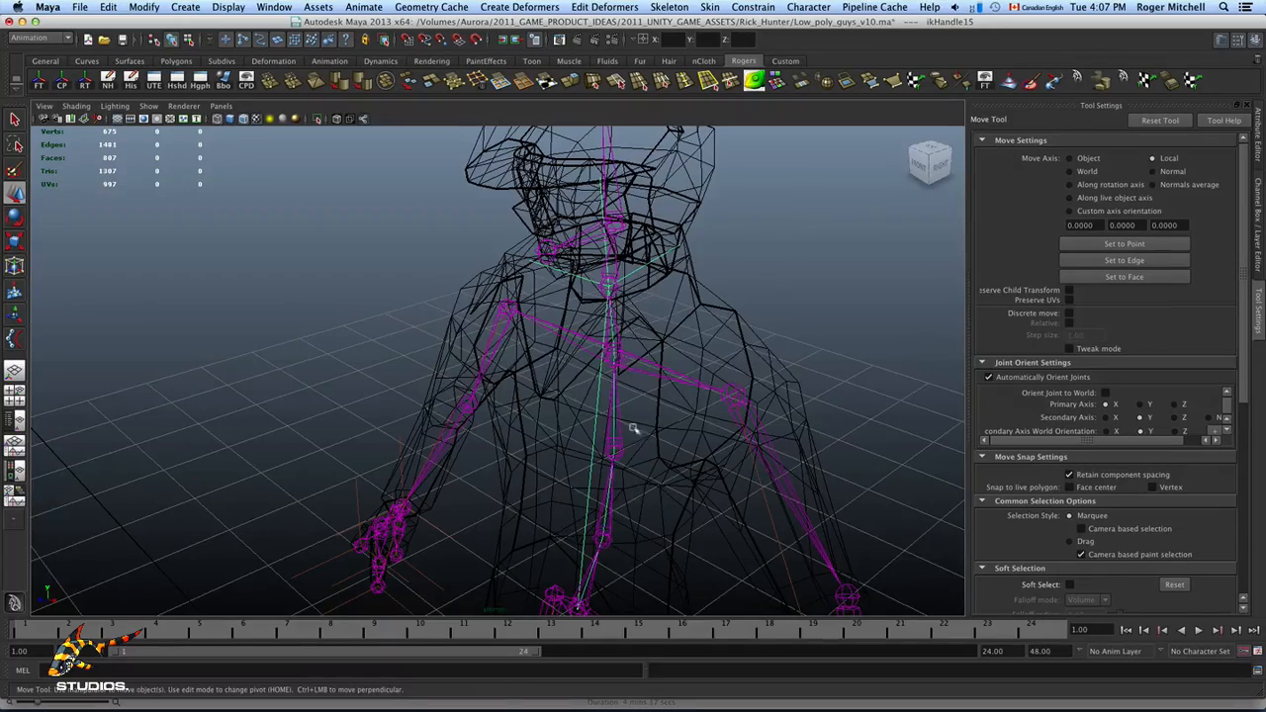
{"action": "left_click_drag", "start_coordinate": [633, 427], "coordinate": [692, 425], "text": "alt"}
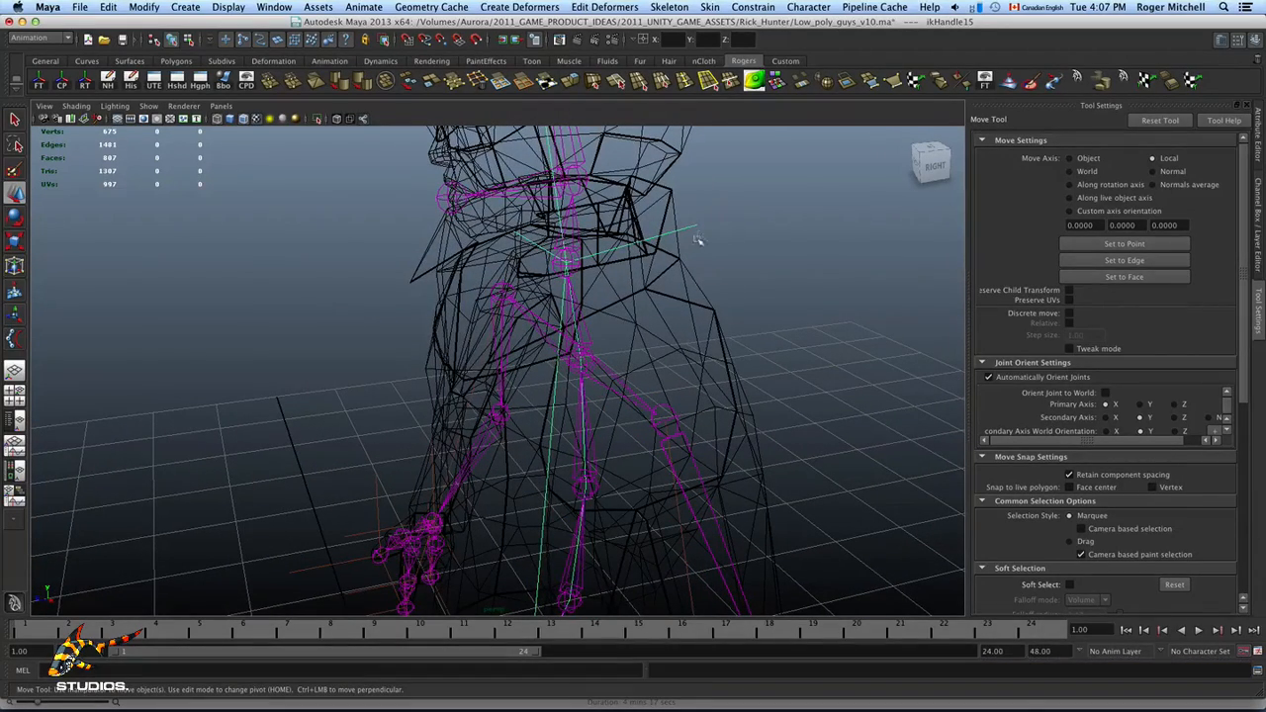
{"action": "left_click_drag", "start_coordinate": [811, 371], "coordinate": [758, 554], "text": "alt"}
{"action": "left_click", "coordinate": [769, 503]}
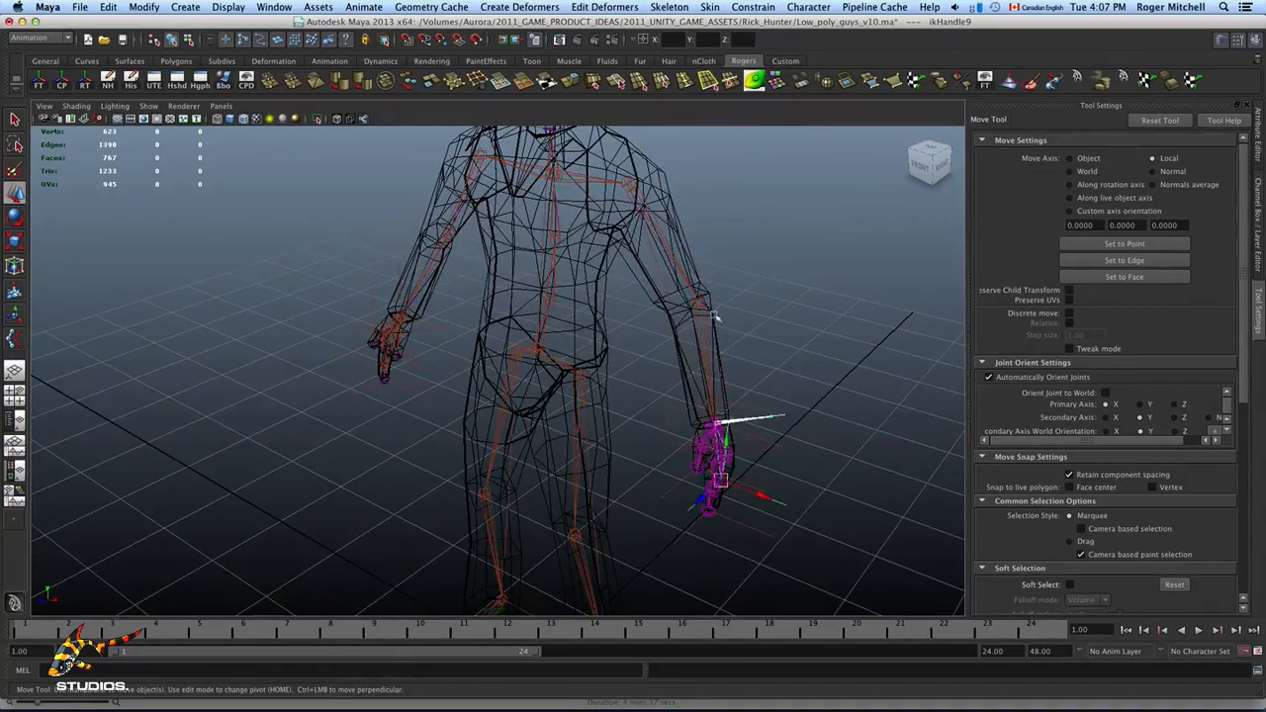
{"action": "middle_click_drag", "start_coordinate": [715, 320], "coordinate": [644, 444], "text": "alt"}
{"action": "left_click_drag", "start_coordinate": [644, 444], "coordinate": [590, 373], "text": "alt"}
{"action": "middle_click_drag", "start_coordinate": [591, 373], "coordinate": [650, 336], "text": "alt"}
{"action": "right_click_drag", "start_coordinate": [651, 336], "coordinate": [703, 469], "text": "alt"}
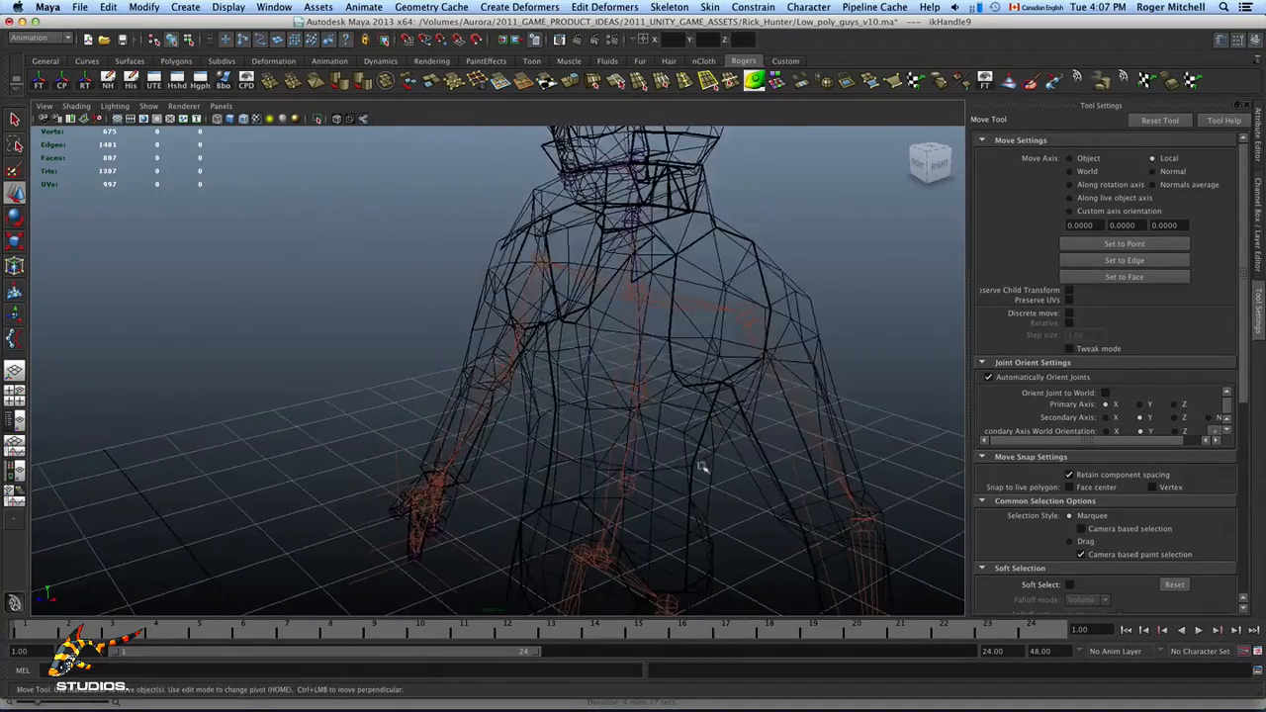
{"action": "left_click", "coordinate": [602, 524]}
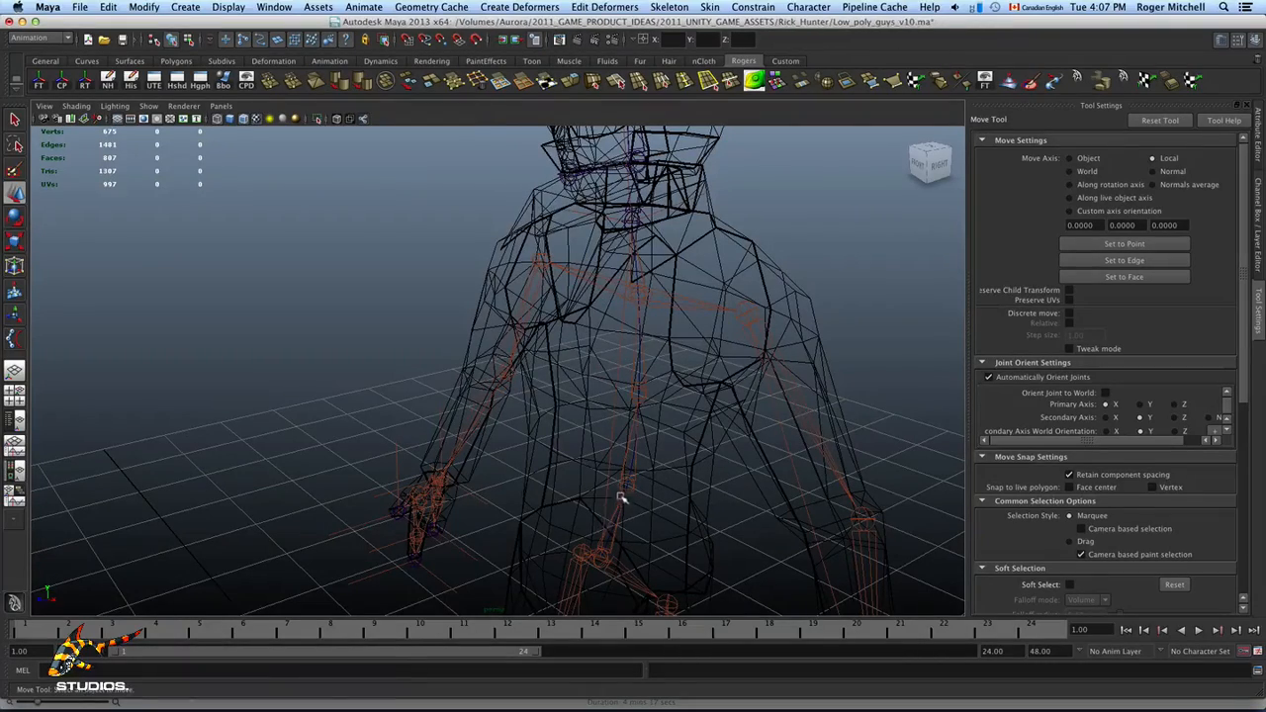
Step: Select the lowest spine joint, move the selection up to the pelvis root joint, and examine the skeleton around it
{"action": "left_click", "coordinate": [623, 492]}
{"action": "right_click_drag", "start_coordinate": [659, 512], "coordinate": [750, 457], "text": "alt"}
{"action": "middle_click_drag", "start_coordinate": [750, 457], "coordinate": [683, 352], "text": "alt"}
{"action": "right_click_drag", "start_coordinate": [683, 352], "coordinate": [658, 419], "text": "alt"}
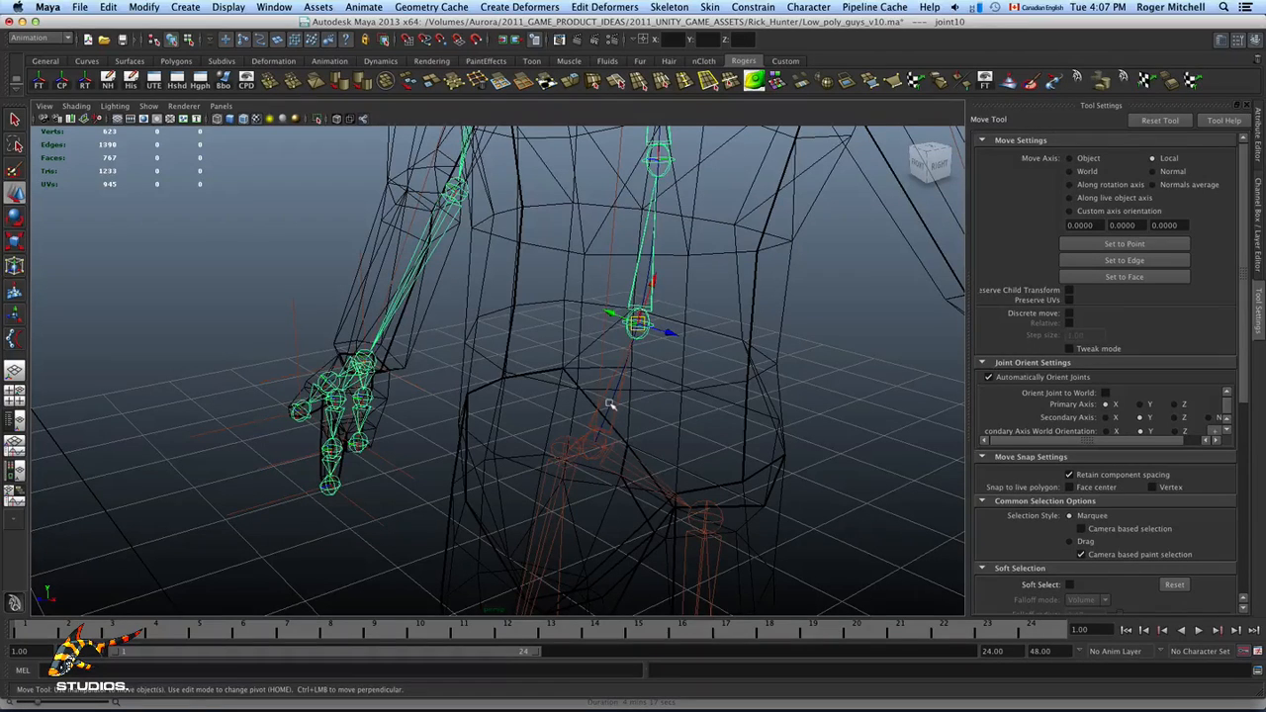
{"action": "key", "text": "Up"}
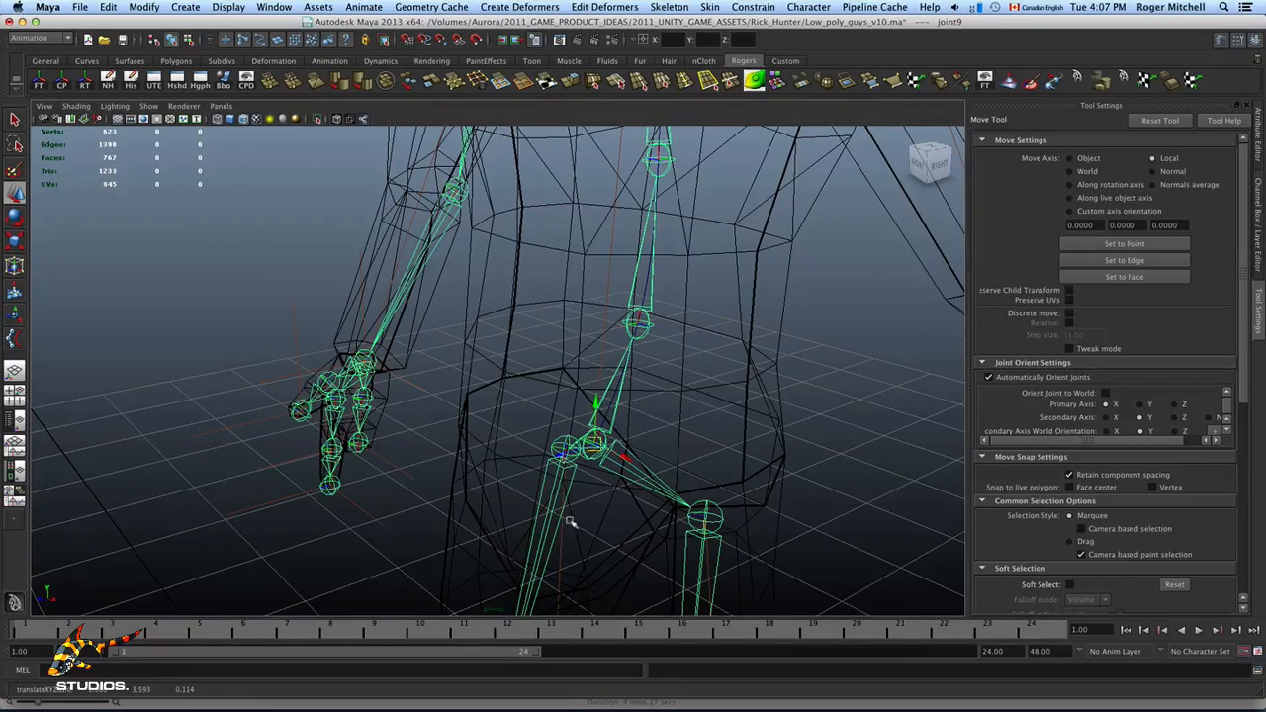
{"action": "right_click_drag", "start_coordinate": [697, 435], "coordinate": [594, 452], "text": "alt"}
{"action": "left_click_drag", "start_coordinate": [594, 452], "coordinate": [532, 454], "text": "alt"}
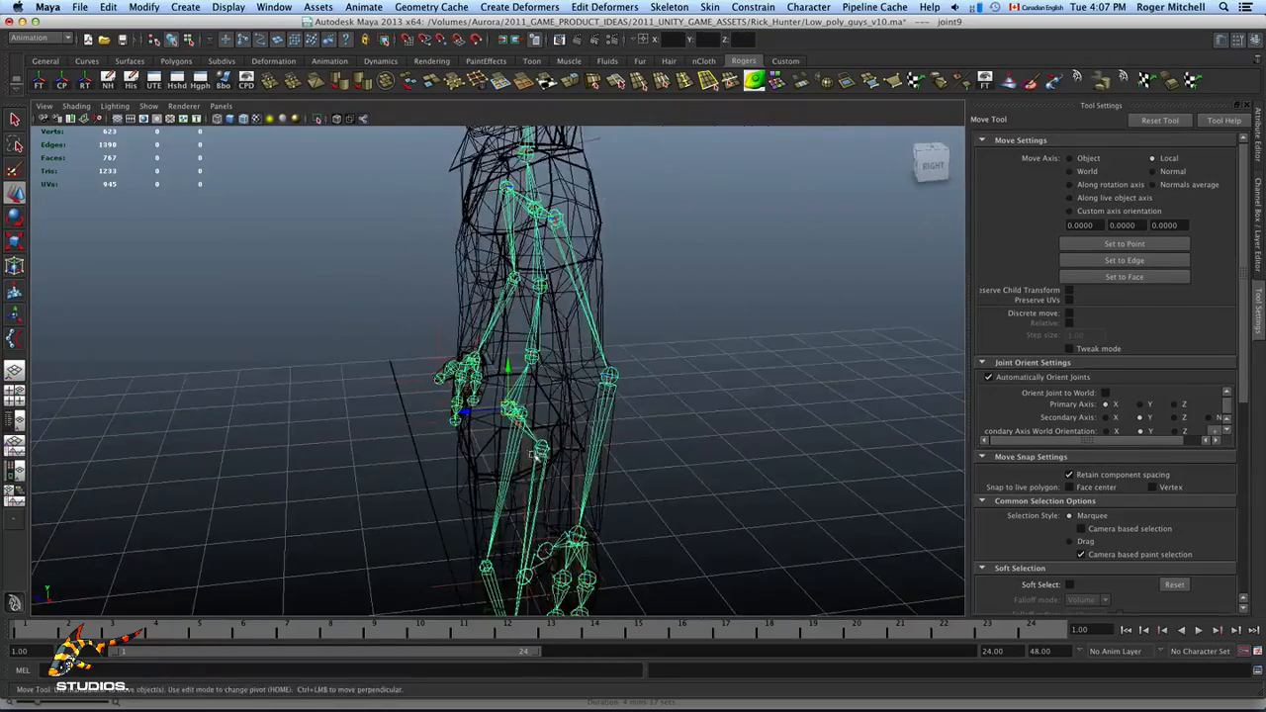
{"action": "right_click_drag", "start_coordinate": [621, 459], "coordinate": [554, 462], "text": "alt"}
{"action": "left_click_drag", "start_coordinate": [553, 462], "coordinate": [539, 460], "text": "alt"}
Step: Save the scene under the new file name Low_poly_guys_v11.ma in the Rick_Hunter folder
{"action": "left_click", "coordinate": [79, 7]}
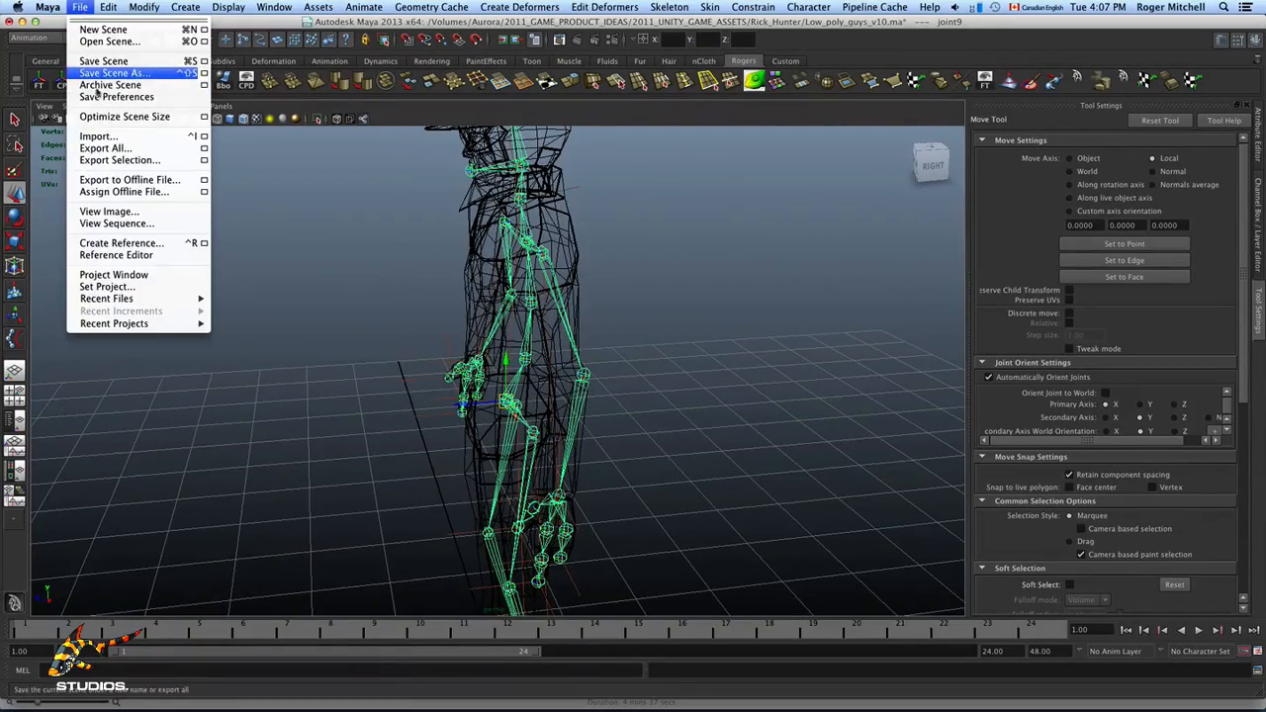
{"action": "left_click", "coordinate": [115, 73]}
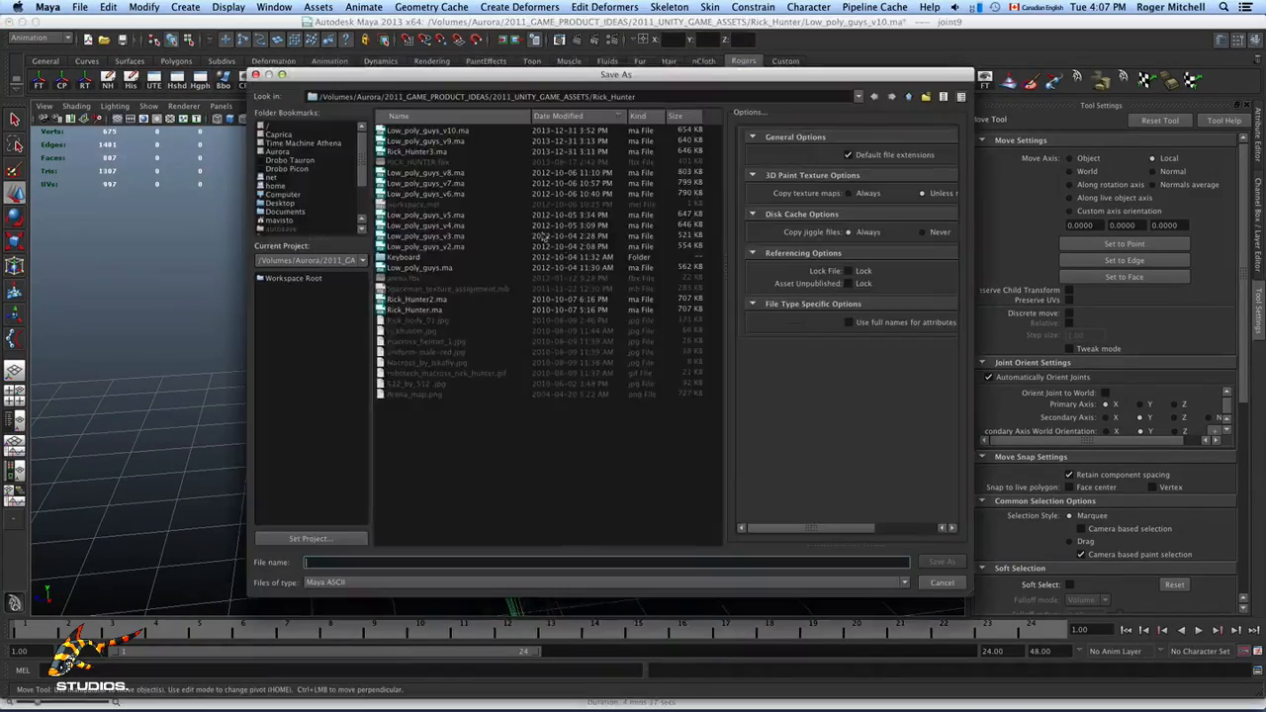
{"action": "left_click", "coordinate": [465, 130]}
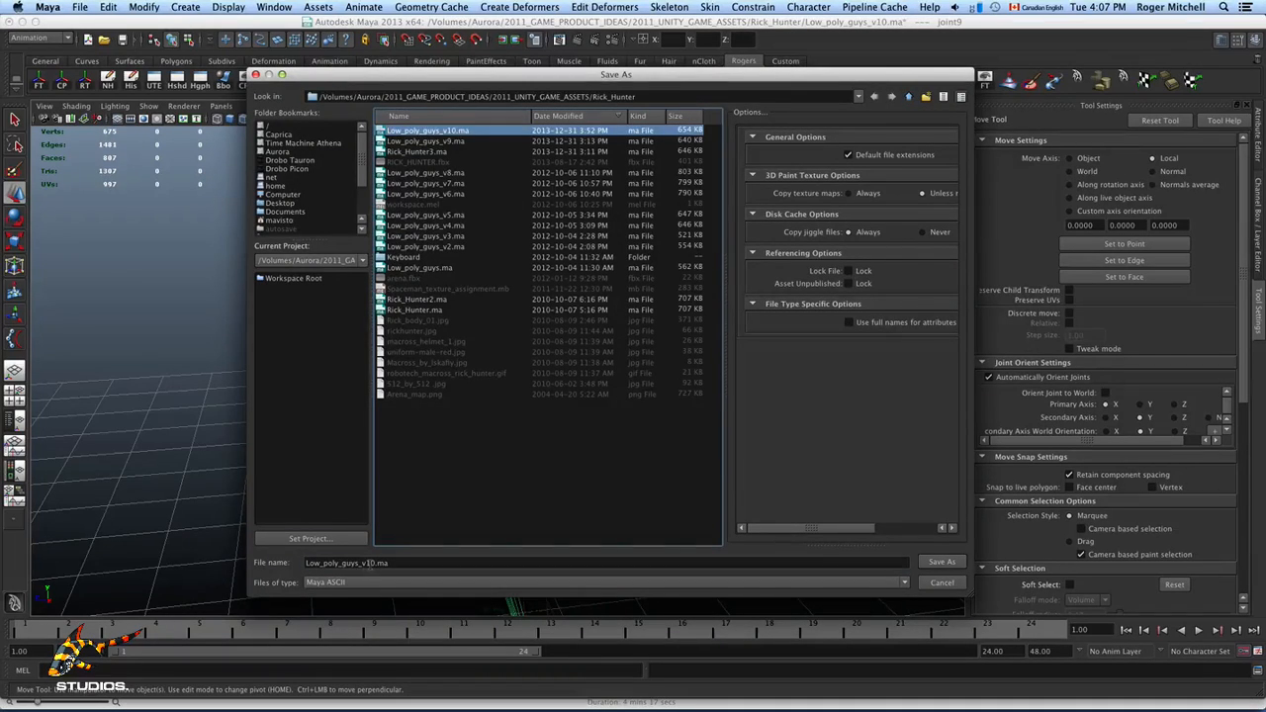
{"action": "left_click", "coordinate": [363, 563]}
{"action": "key", "text": "BackSpace"}
{"action": "type", "text": "1"}
{"action": "key", "text": "Return"}
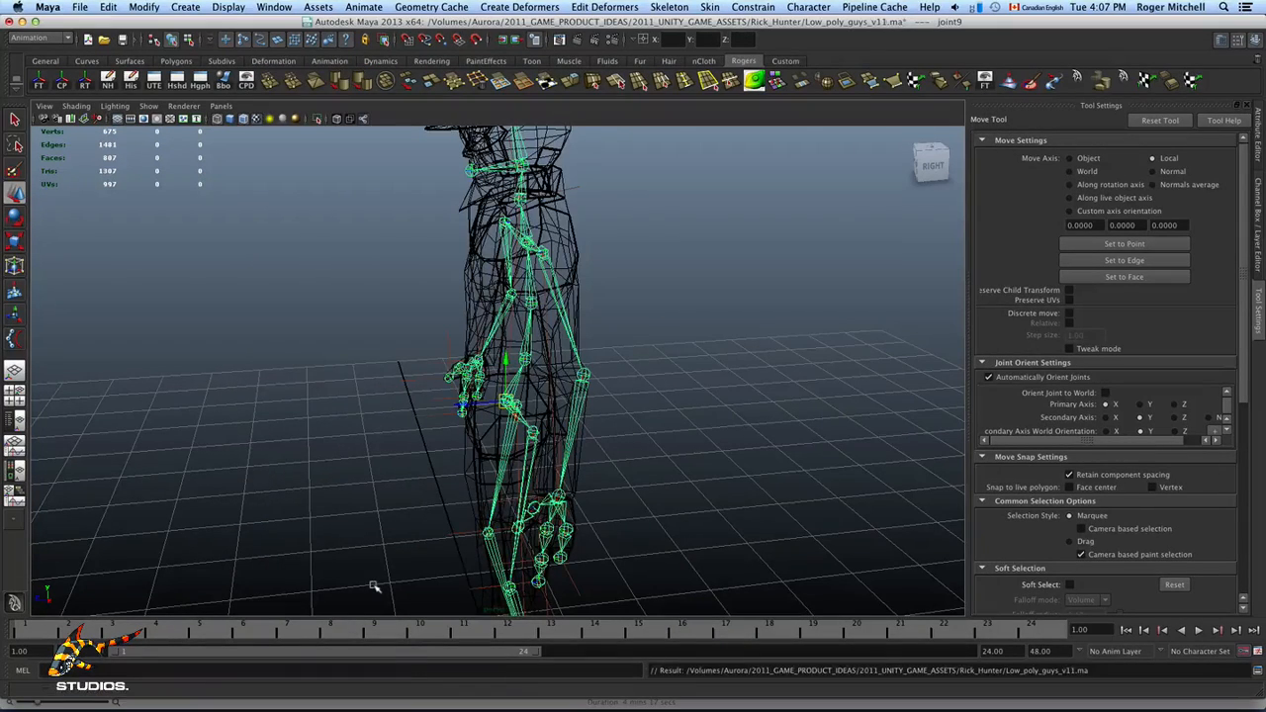
Step: Examine the spine and pelvis joints from several angles in the perspective view, then alongside the side view in the four-view layout
{"action": "left_click_drag", "start_coordinate": [630, 431], "coordinate": [679, 436], "text": "alt"}
{"action": "right_click_drag", "start_coordinate": [679, 435], "coordinate": [597, 525], "text": "alt"}
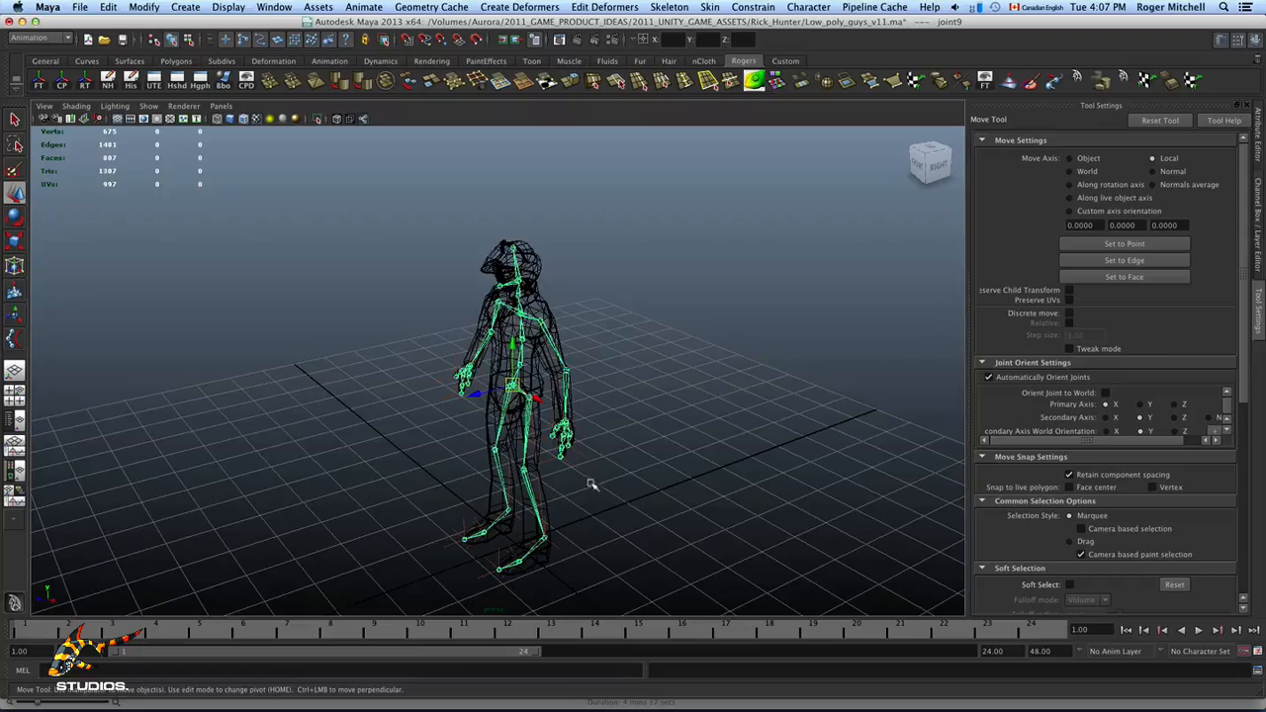
{"action": "left_click_drag", "start_coordinate": [592, 484], "coordinate": [495, 457], "text": "alt"}
{"action": "right_click_drag", "start_coordinate": [633, 515], "coordinate": [811, 539], "text": "alt"}
{"action": "middle_click_drag", "start_coordinate": [622, 446], "coordinate": [695, 484], "text": "alt"}
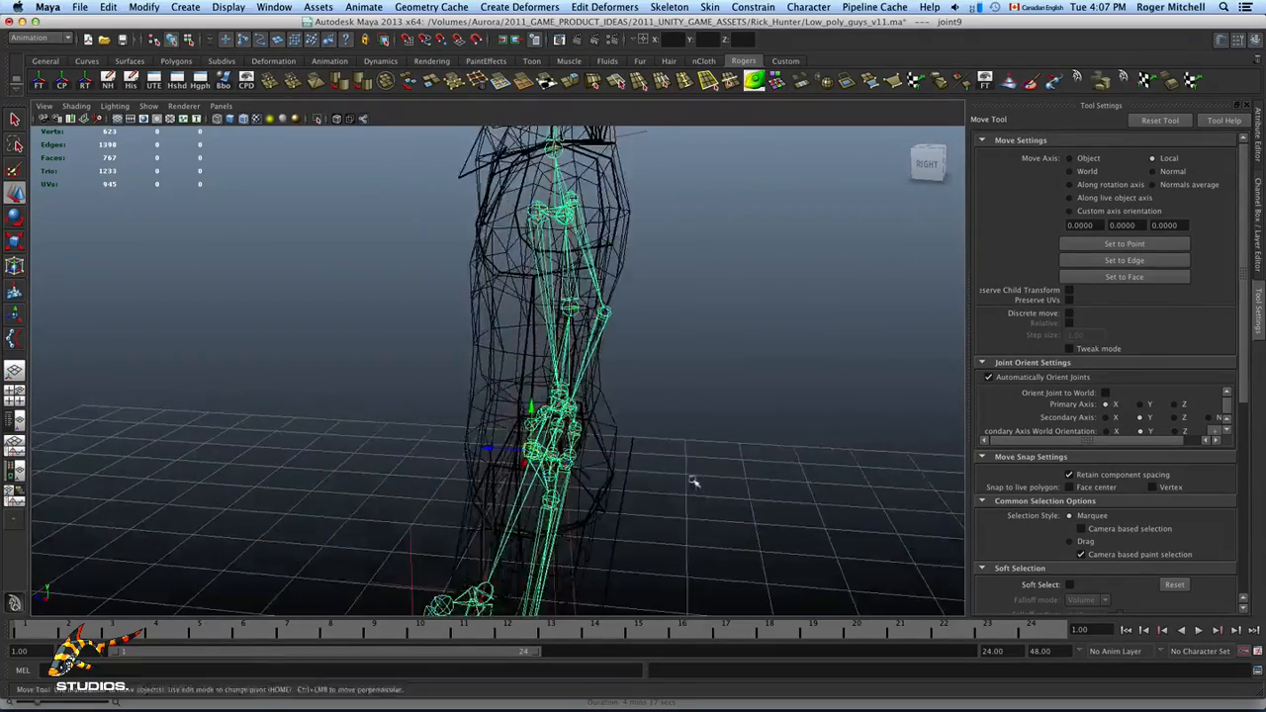
{"action": "left_click_drag", "start_coordinate": [696, 484], "coordinate": [539, 462], "text": "alt"}
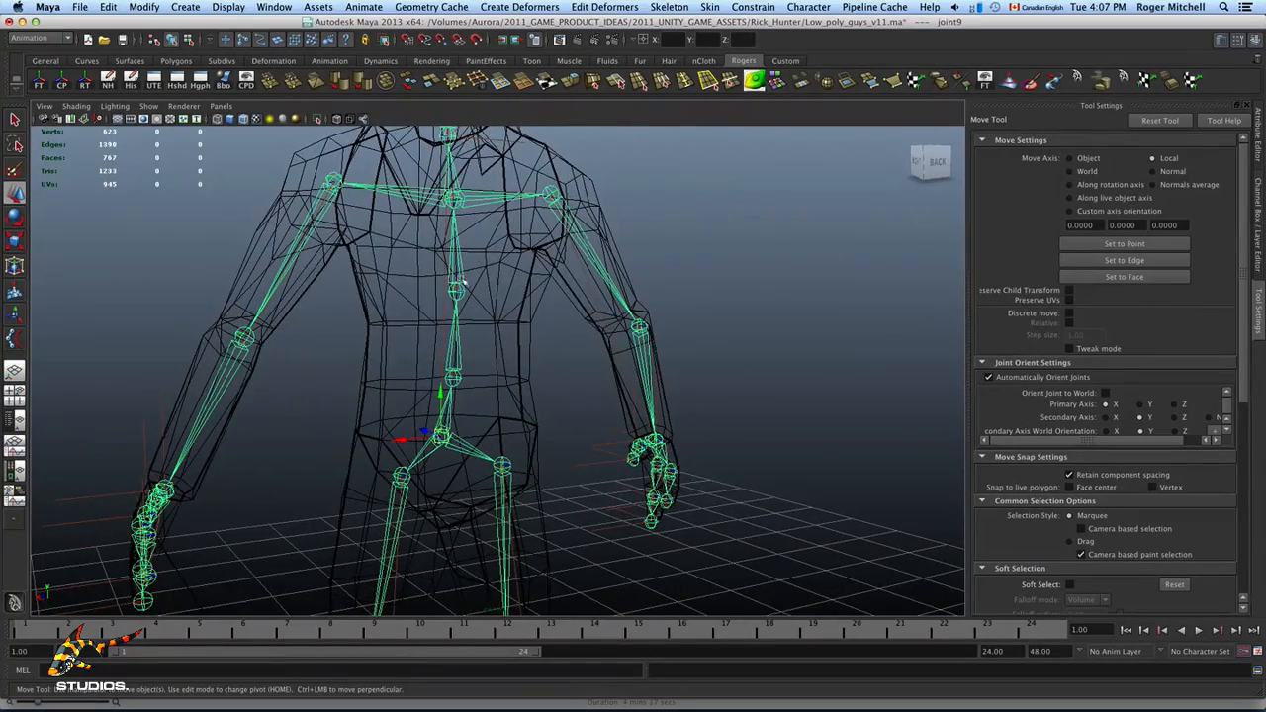
{"action": "key", "text": "space"}
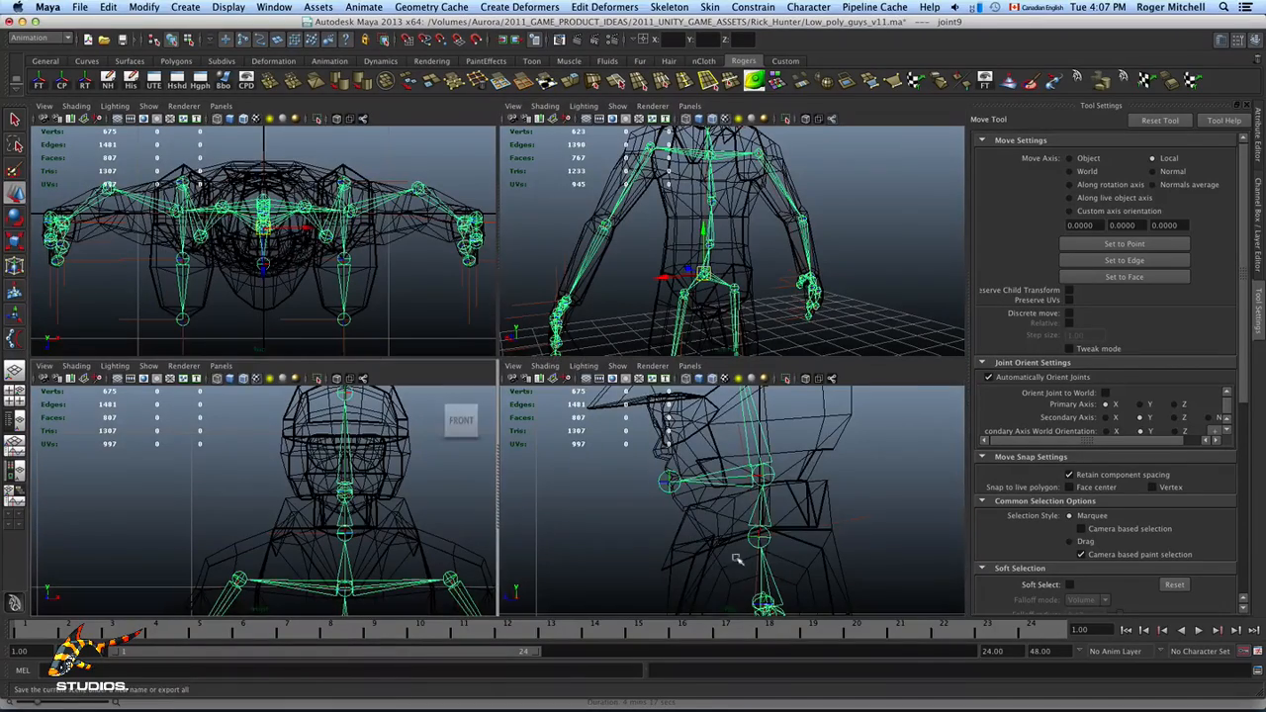
{"action": "right_click_drag", "start_coordinate": [778, 519], "coordinate": [594, 550], "text": "alt"}
{"action": "middle_click_drag", "start_coordinate": [729, 557], "coordinate": [729, 475], "text": "alt"}
{"action": "right_click_drag", "start_coordinate": [752, 534], "coordinate": [919, 551], "text": "alt"}
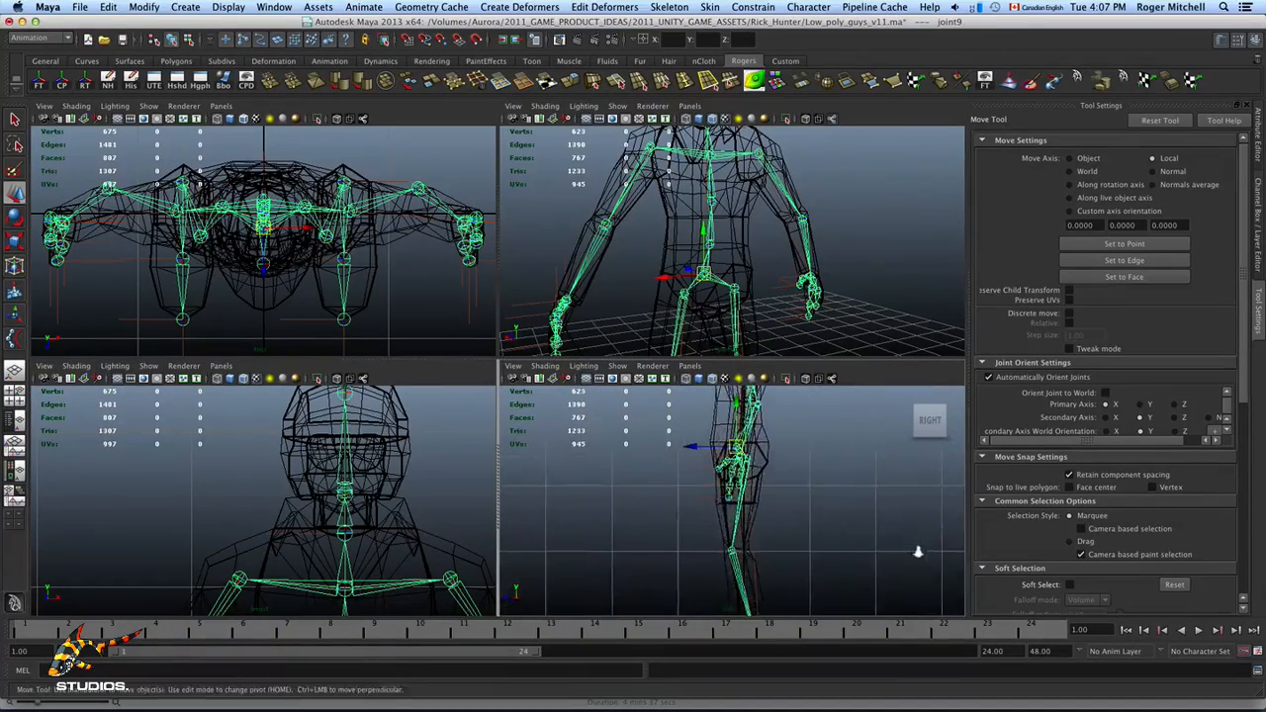
{"action": "middle_click_drag", "start_coordinate": [832, 535], "coordinate": [832, 519], "text": "alt"}
{"action": "middle_click_drag", "start_coordinate": [792, 461], "coordinate": [792, 543], "text": "alt"}
{"action": "left_click_drag", "start_coordinate": [679, 211], "coordinate": [791, 267], "text": "alt"}
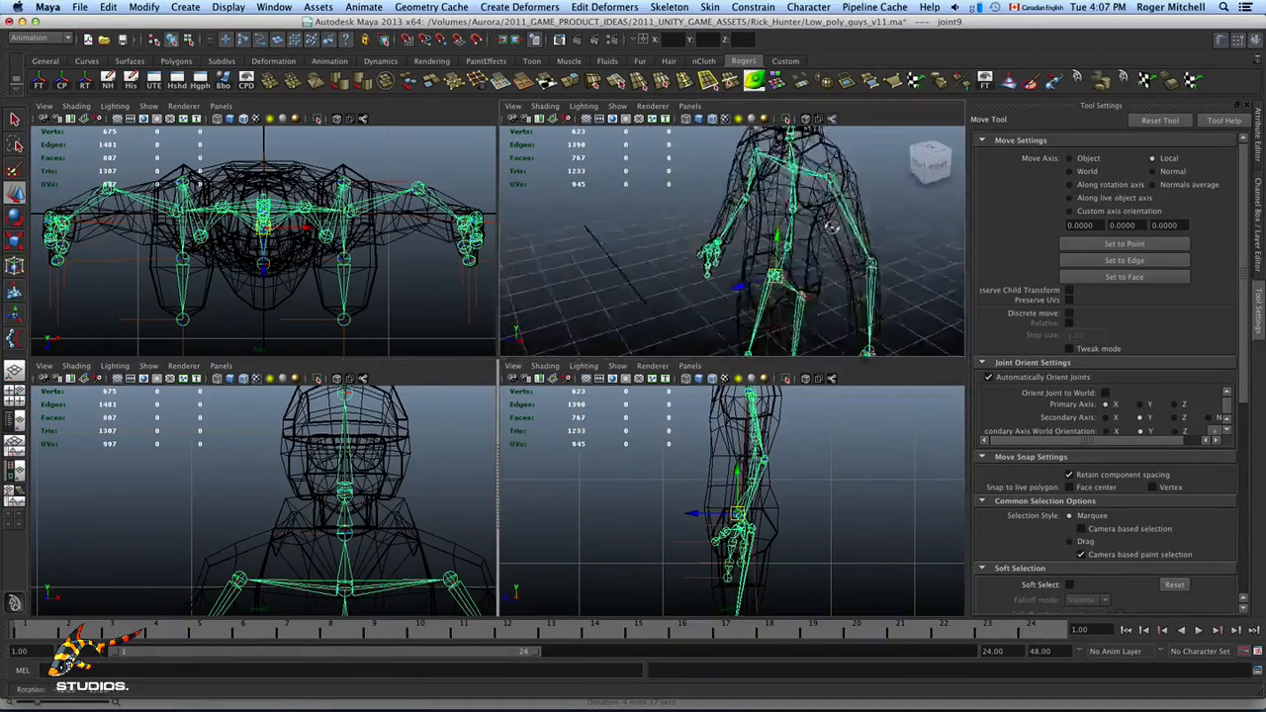
{"action": "middle_click_drag", "start_coordinate": [792, 267], "coordinate": [768, 258], "text": "alt"}
{"action": "right_click_drag", "start_coordinate": [769, 258], "coordinate": [871, 232], "text": "alt"}
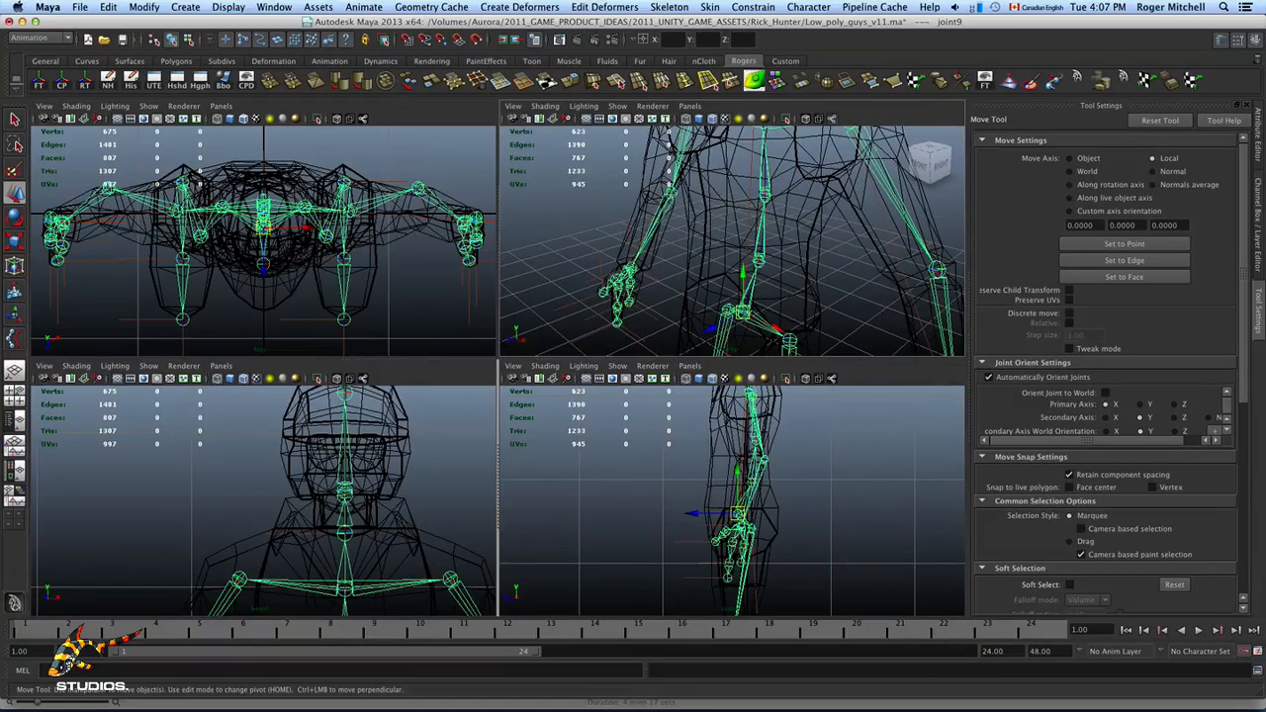
Step: Hide the flight_suit layer and show the perspective view alone, framed on the spine joints
{"action": "left_click", "coordinate": [1255, 40]}
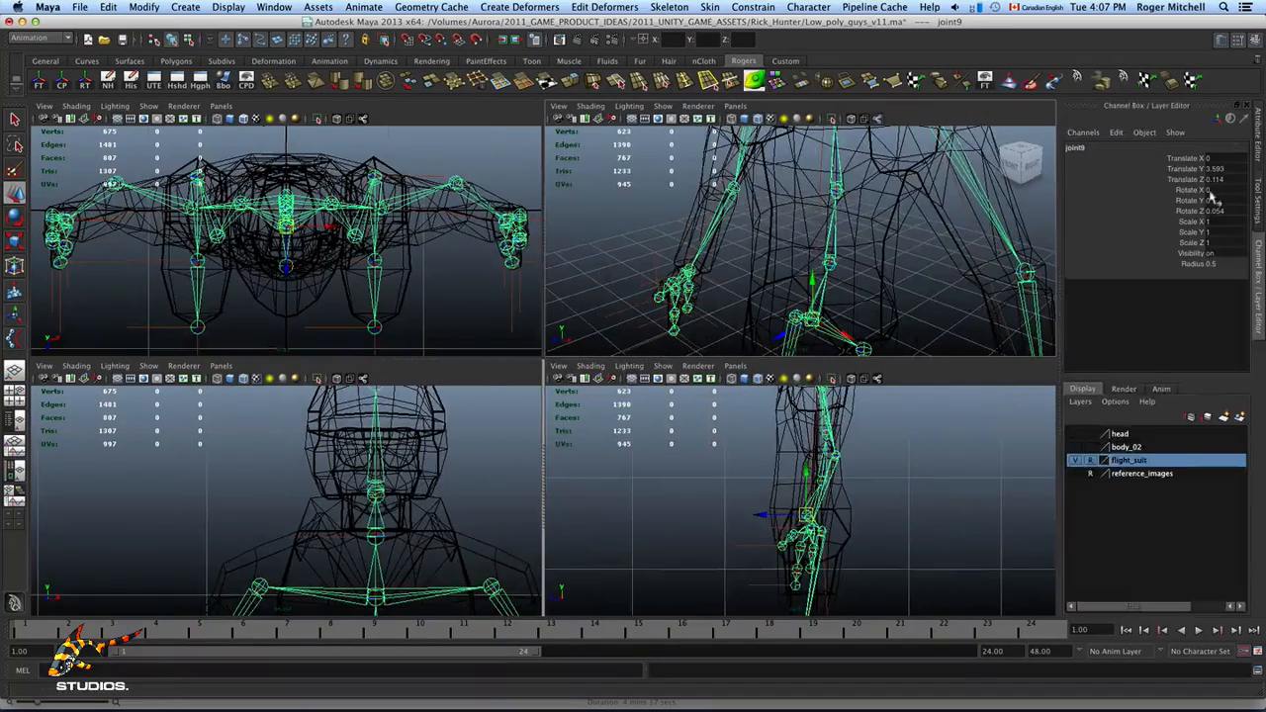
{"action": "left_click", "coordinate": [1076, 460]}
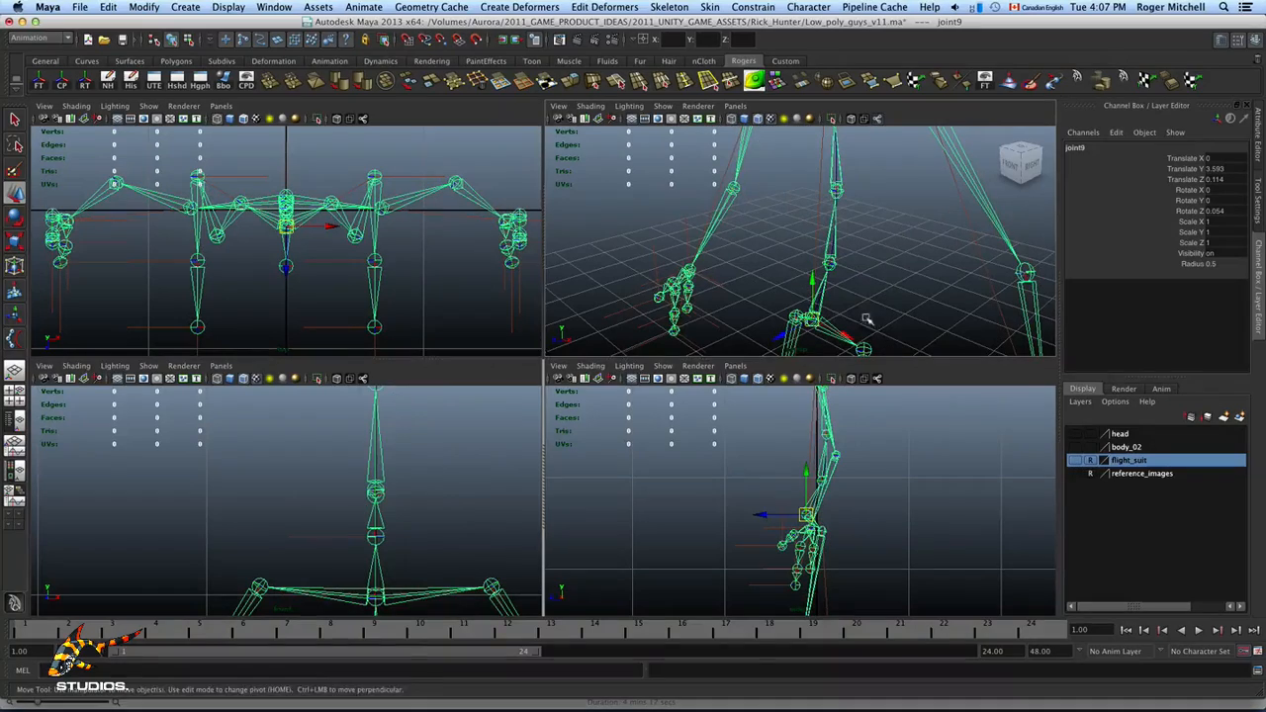
{"action": "middle_click_drag", "start_coordinate": [869, 252], "coordinate": [892, 259], "text": "alt"}
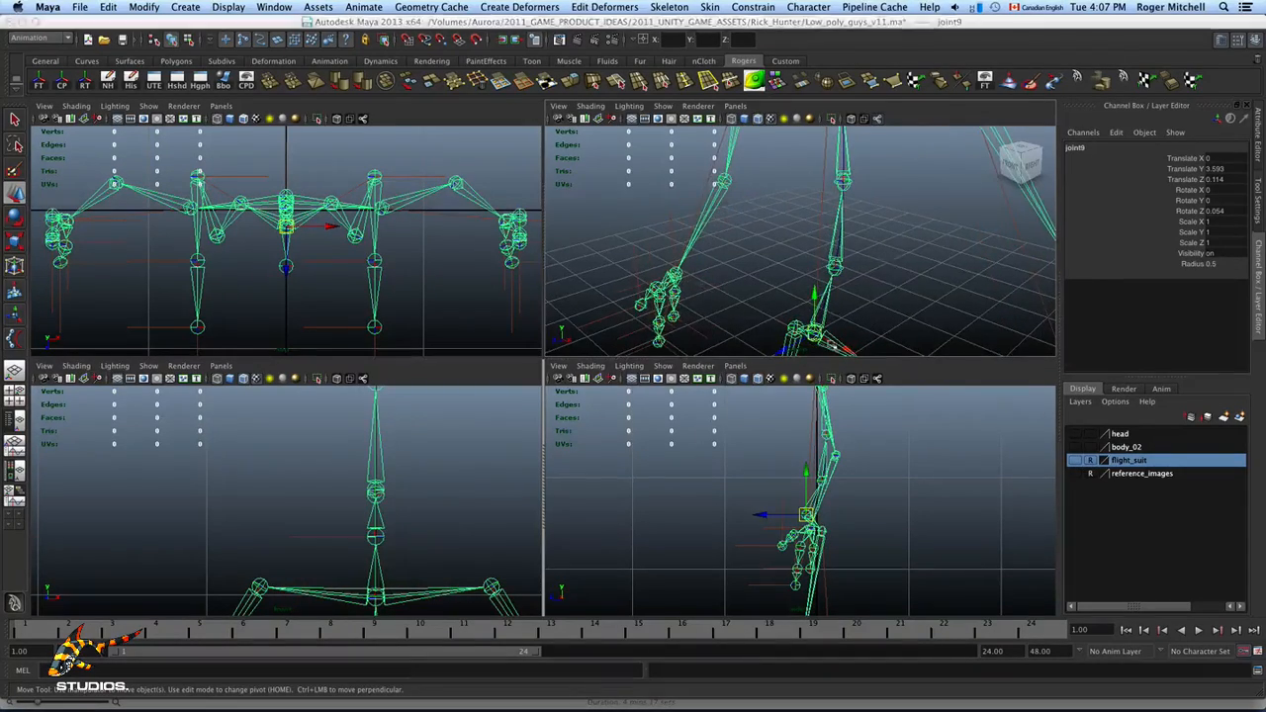
{"action": "key", "text": "space"}
{"action": "left_click_drag", "start_coordinate": [804, 374], "coordinate": [719, 368], "text": "alt"}
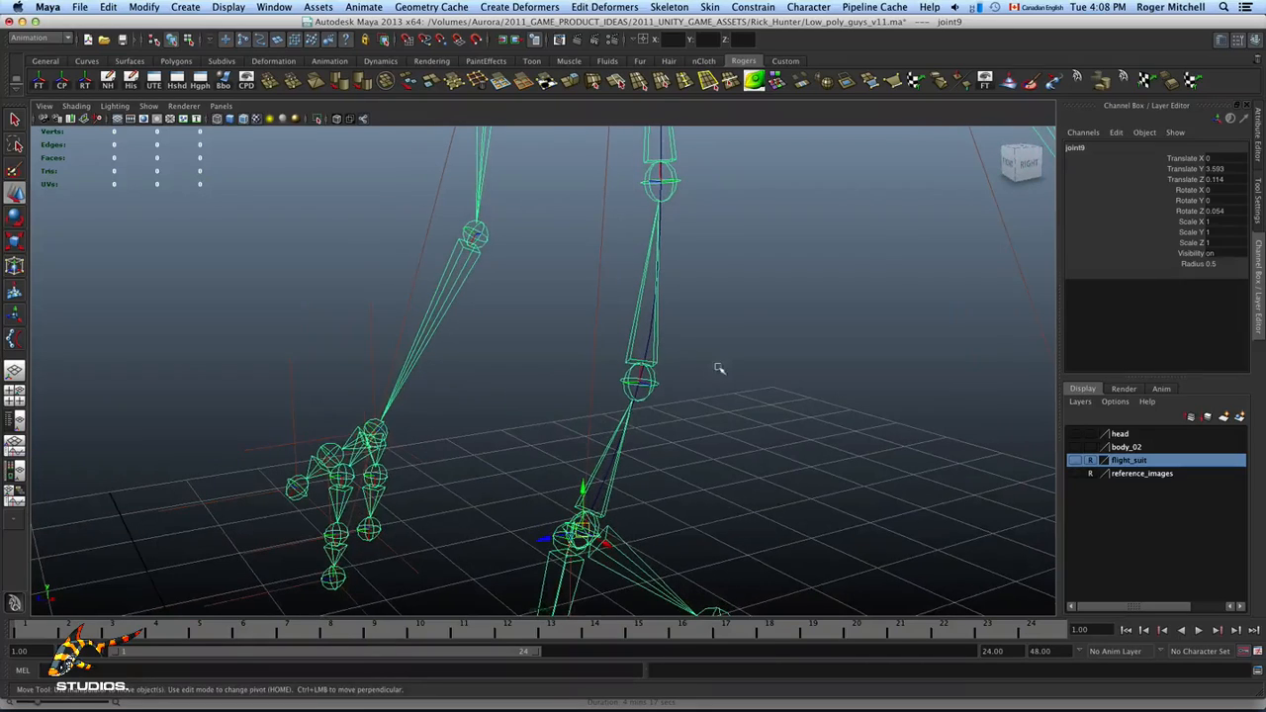
Step: Try to select the spine's IK curve where it runs through the lower spine joints
{"action": "left_click", "coordinate": [645, 345]}
{"action": "left_click", "coordinate": [712, 346]}
{"action": "left_click", "coordinate": [645, 340]}
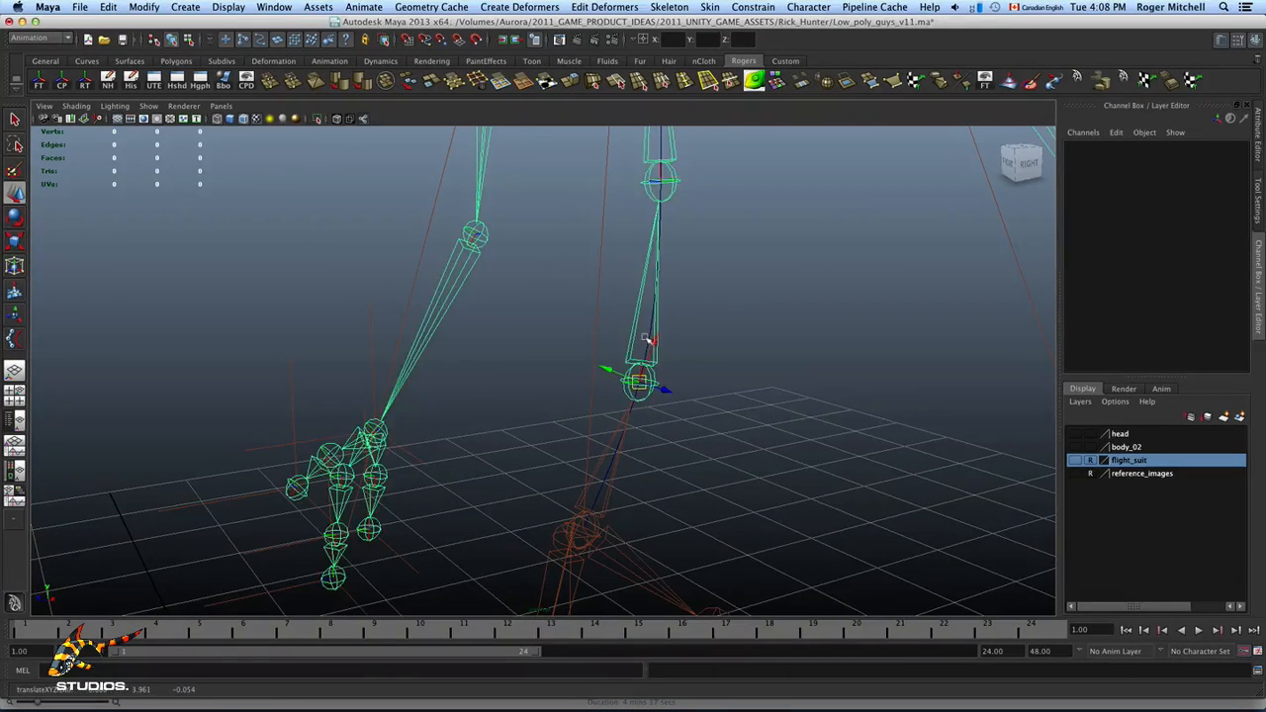
{"action": "left_click", "coordinate": [725, 346]}
{"action": "left_click_drag", "start_coordinate": [696, 425], "coordinate": [616, 514], "text": "alt"}
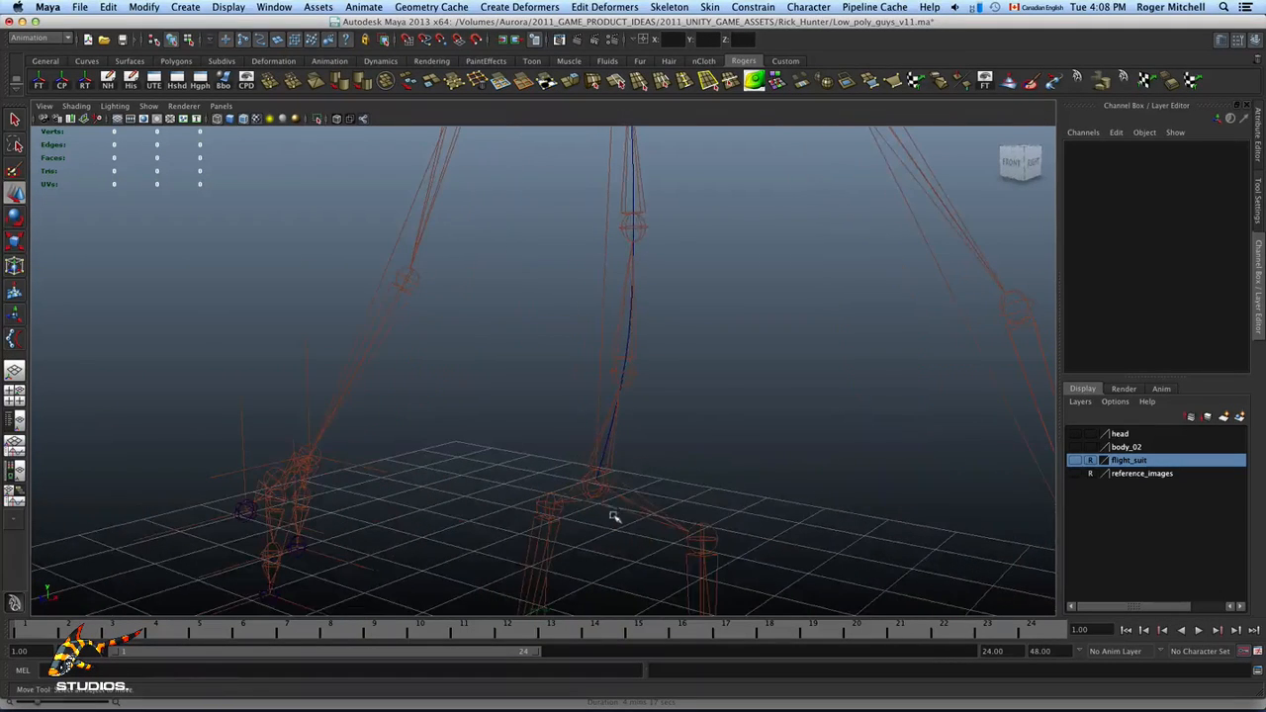
Step: Select the whole joint hierarchy from the pelvis root joint and create a new display layer from the selection
{"action": "left_click", "coordinate": [596, 498]}
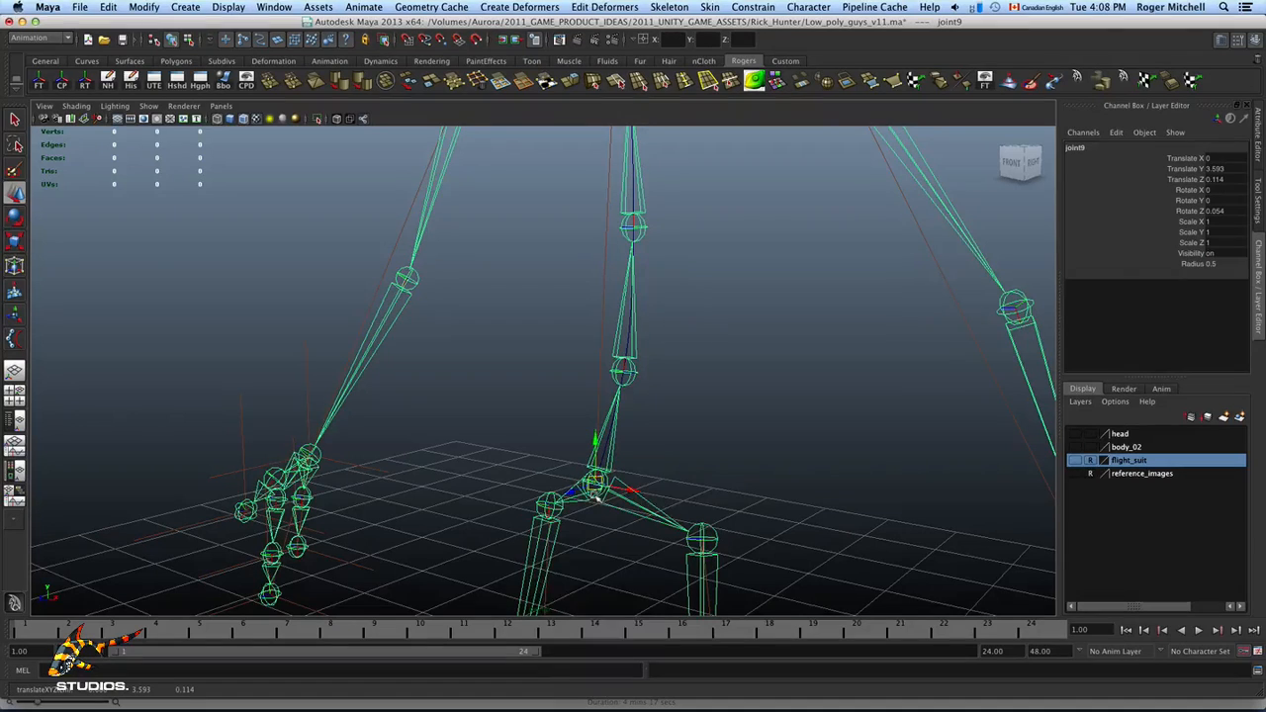
{"action": "right_click", "coordinate": [596, 497]}
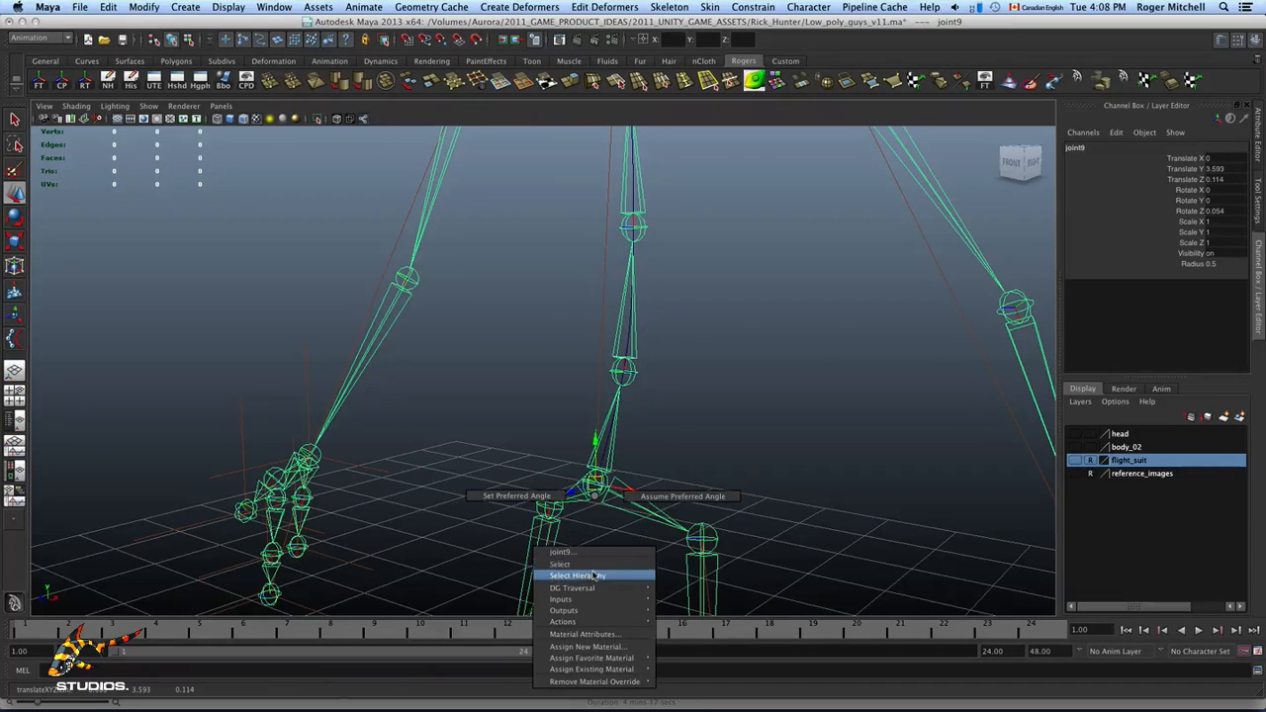
{"action": "left_click", "coordinate": [594, 576]}
{"action": "left_click", "coordinate": [1239, 416]}
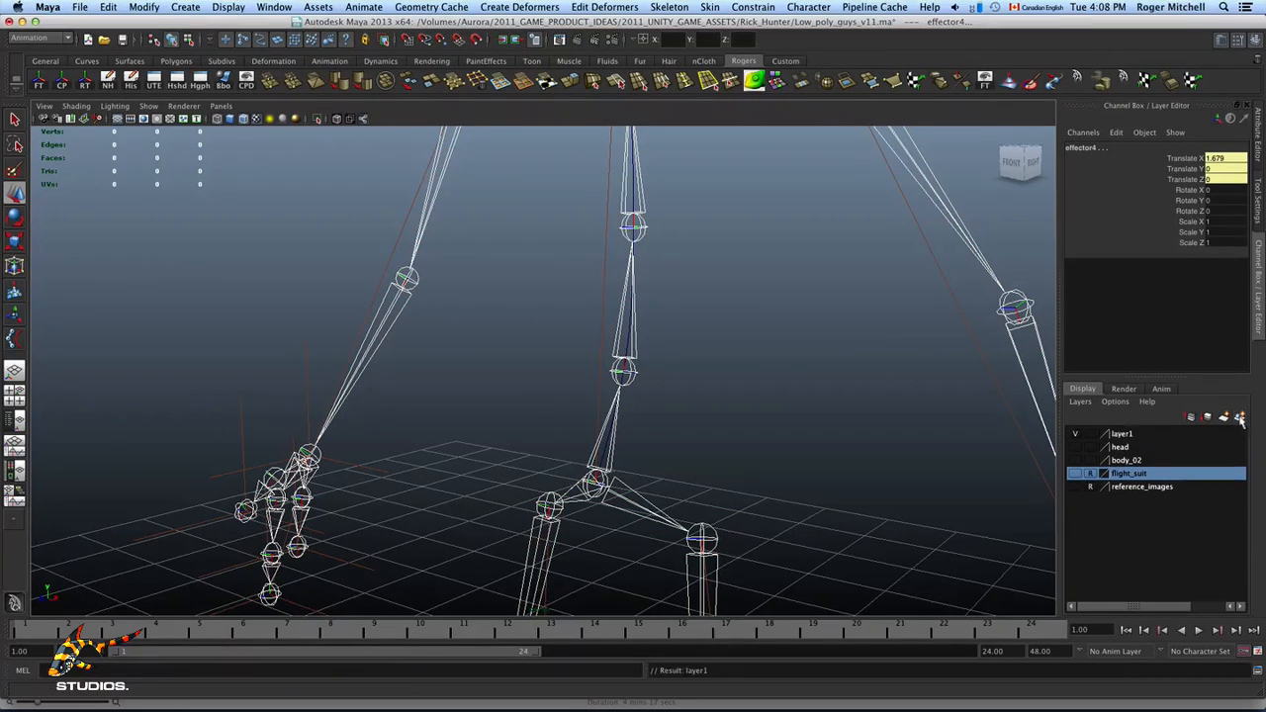
Step: Rename the new display layer as bones
{"action": "left_click", "coordinate": [1127, 436]}
{"action": "double_click", "coordinate": [1128, 436]}
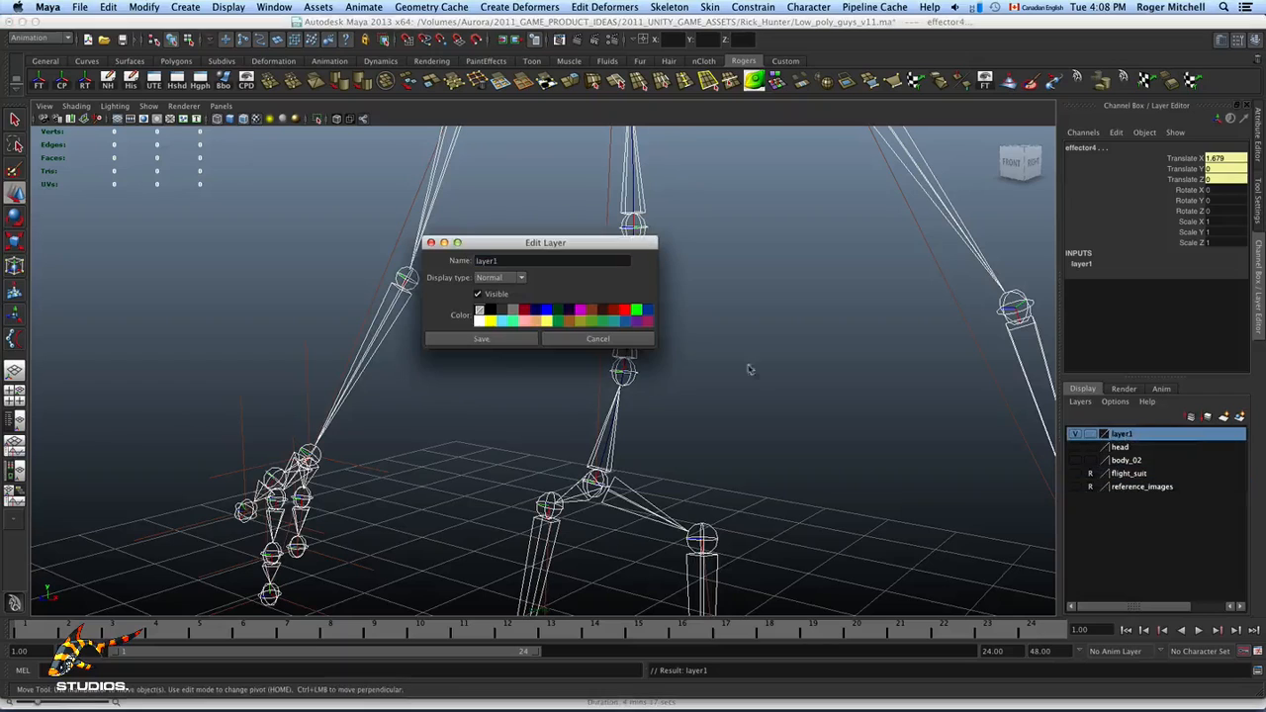
{"action": "double_click", "coordinate": [534, 261]}
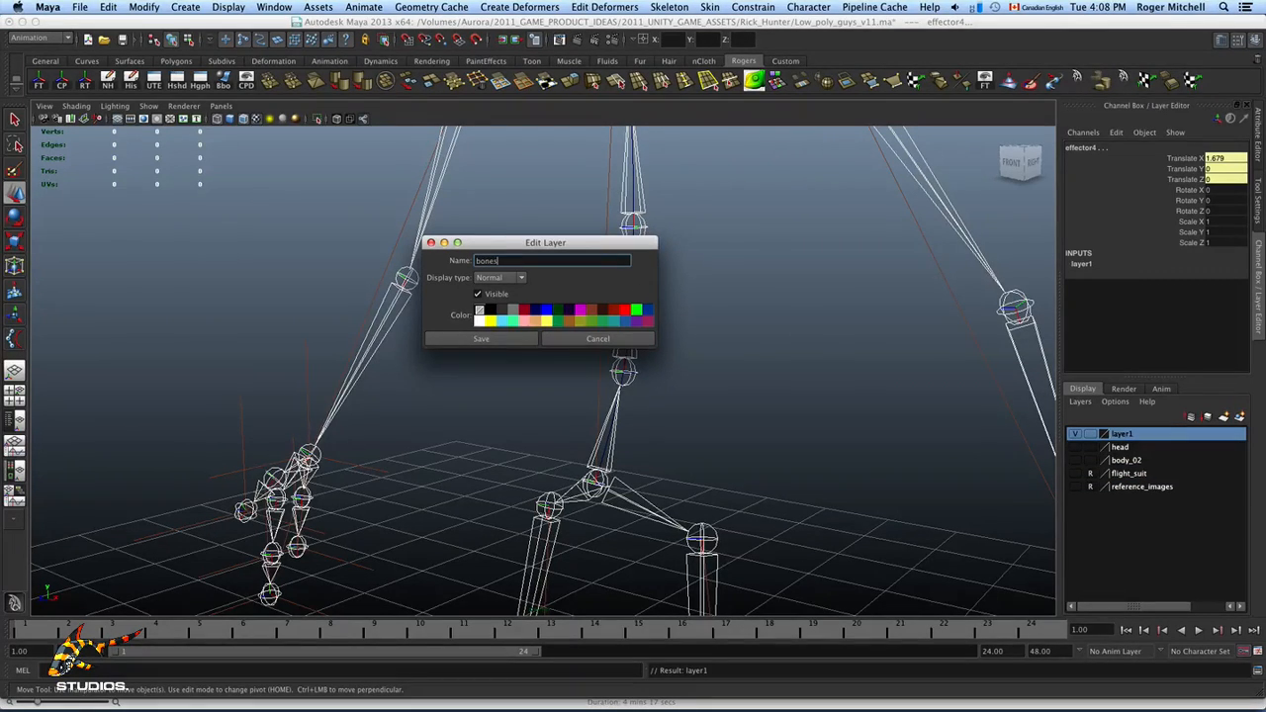
{"action": "left_click", "coordinate": [450, 339]}
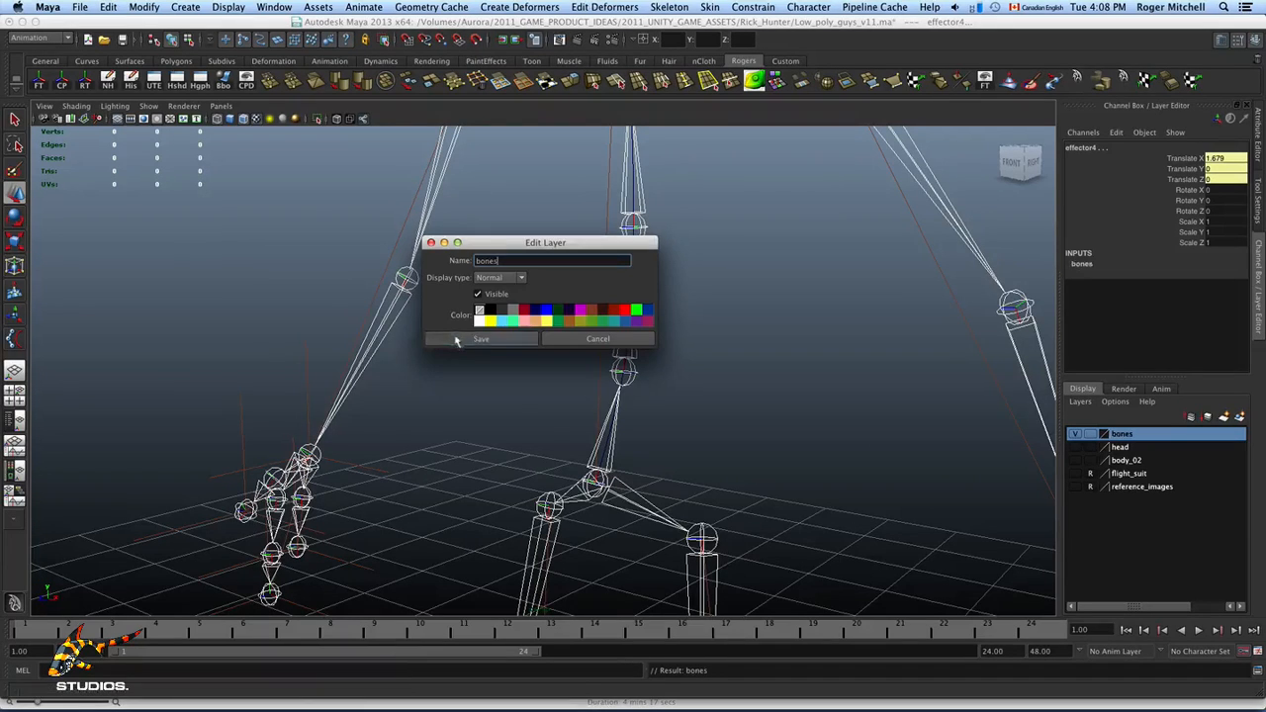
Step: Hide the bones layer and select the spine's IK curve
{"action": "left_click", "coordinate": [1075, 435]}
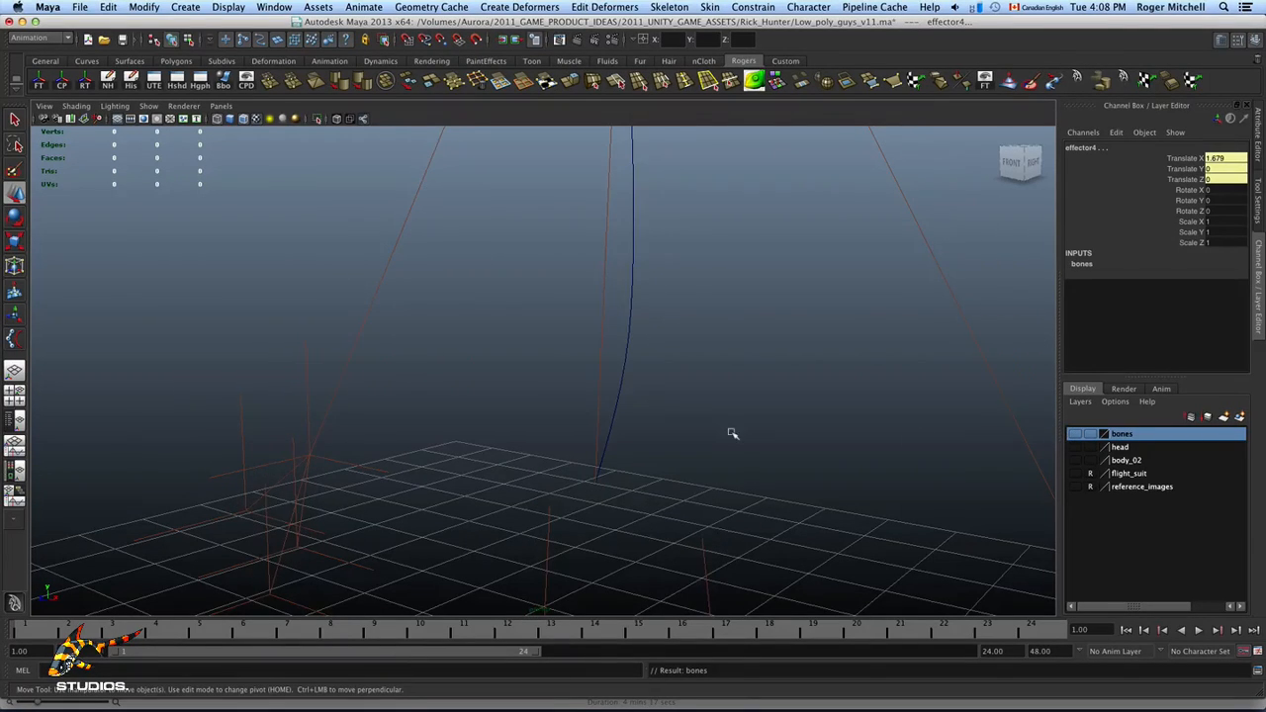
{"action": "left_click_drag", "start_coordinate": [725, 354], "coordinate": [630, 349]}
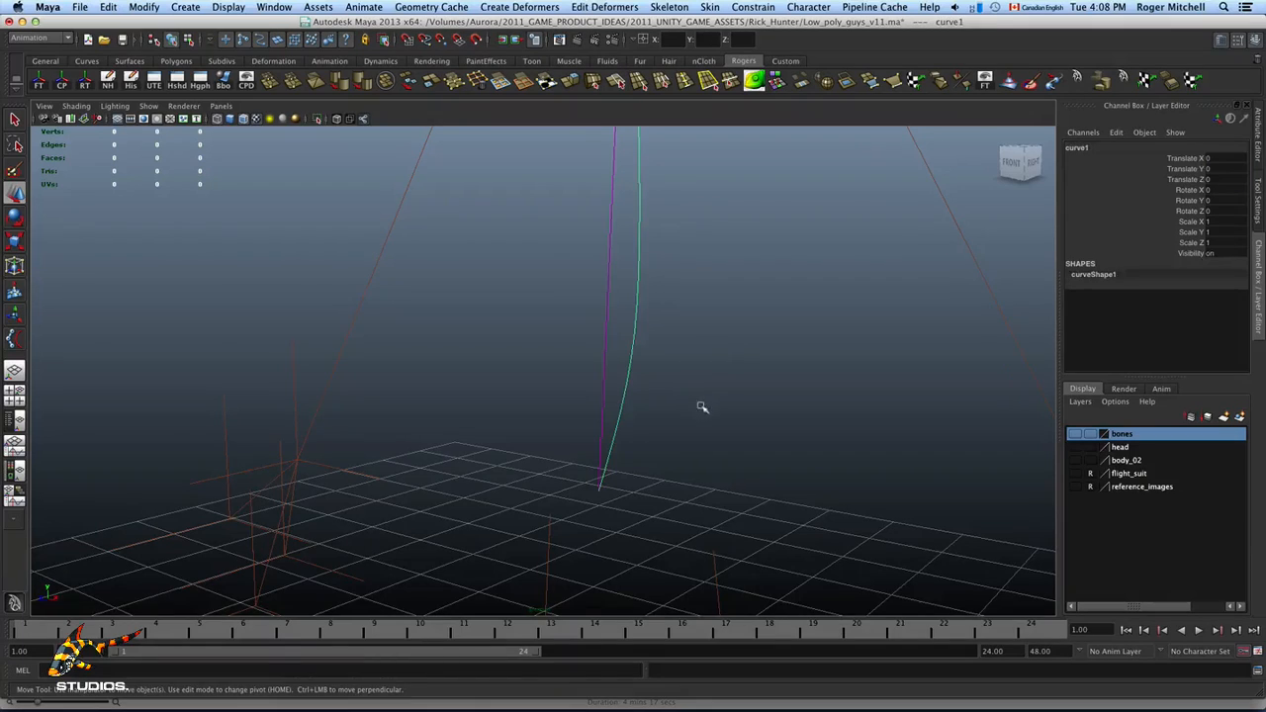
{"action": "left_click_drag", "start_coordinate": [701, 410], "coordinate": [624, 433], "text": "alt"}
Step: Show the spine curve's control vertices, working in the side view of the four-view layout
{"action": "key", "text": "space"}
{"action": "right_click_drag", "start_coordinate": [744, 527], "coordinate": [831, 469], "text": "alt"}
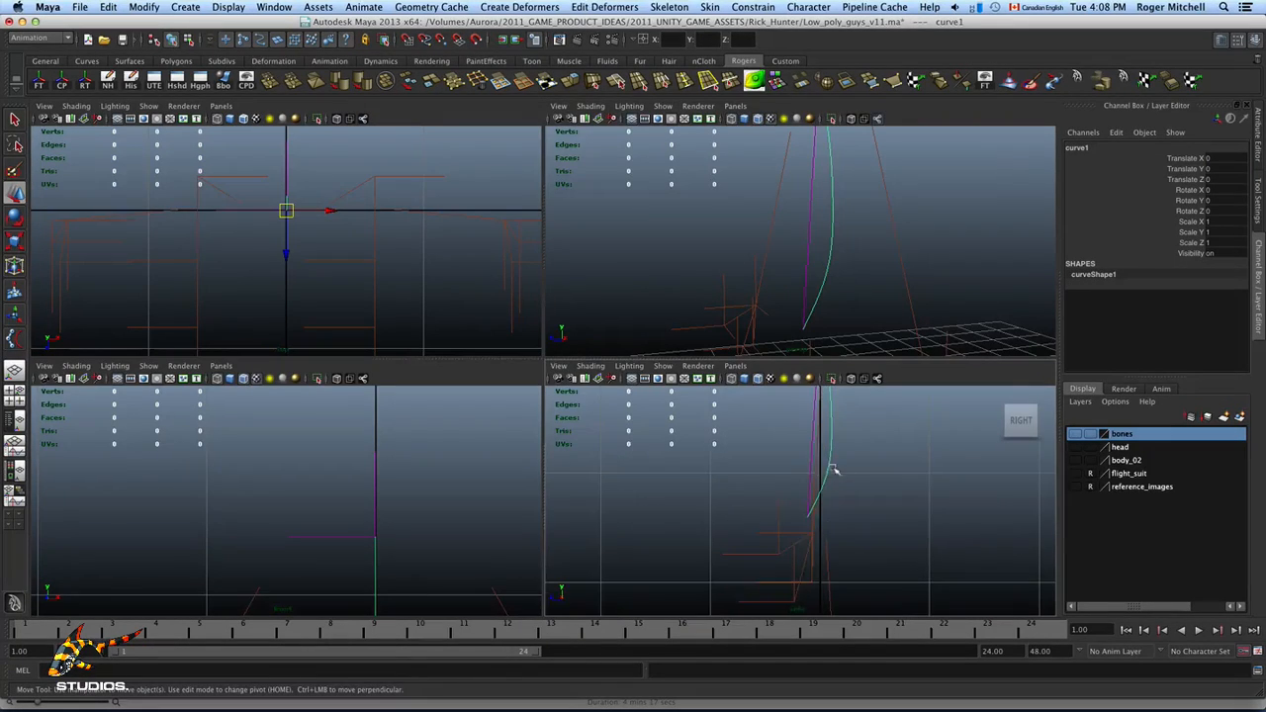
{"action": "middle_click_drag", "start_coordinate": [841, 447], "coordinate": [827, 503], "text": "alt"}
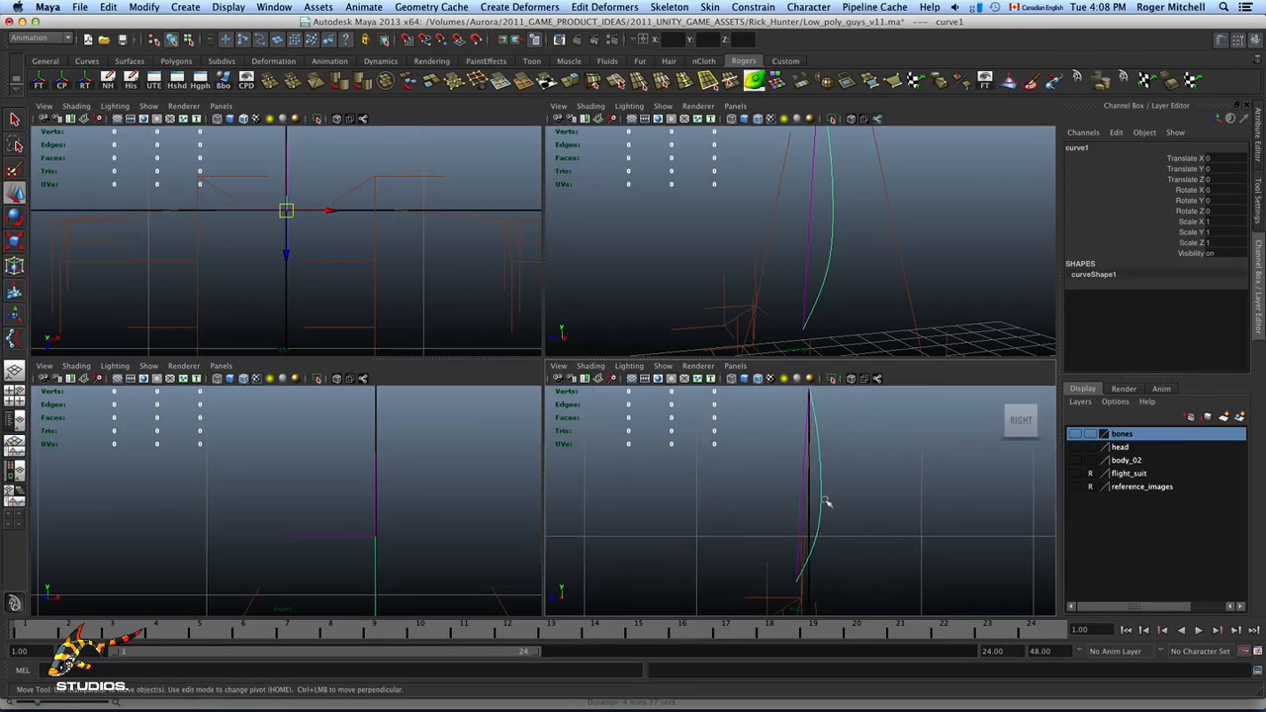
{"action": "right_click", "coordinate": [822, 497]}
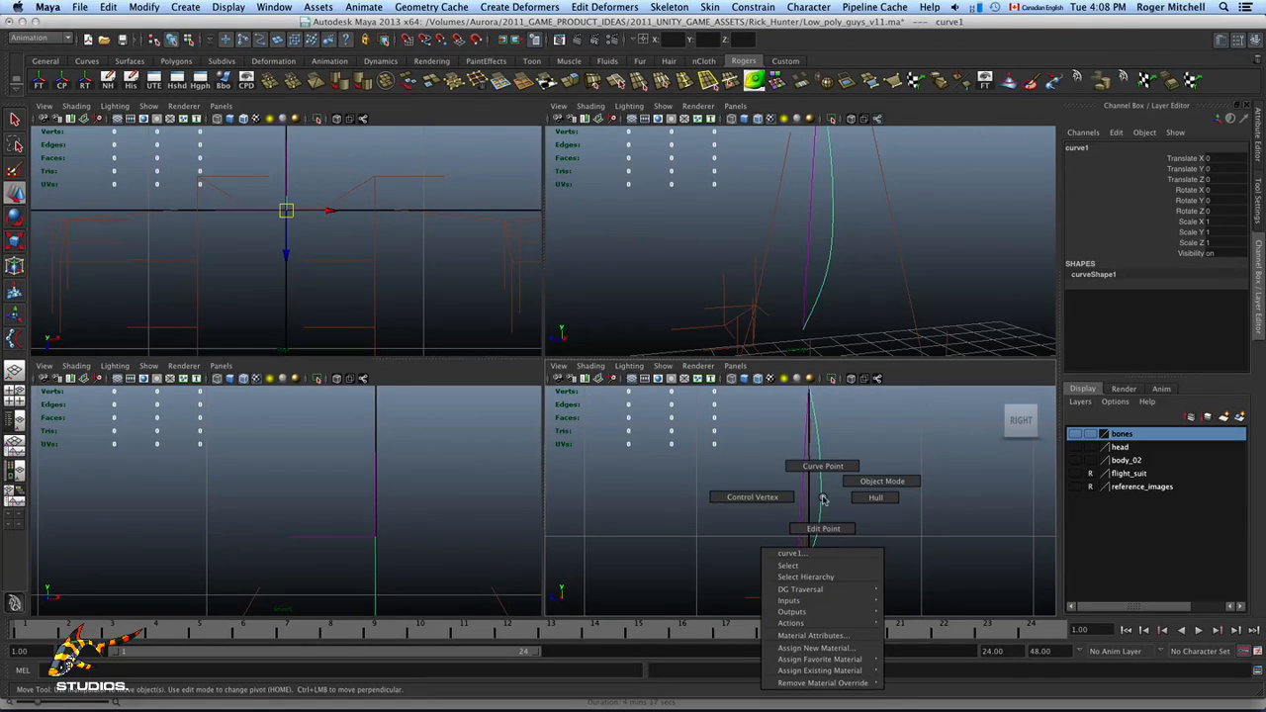
{"action": "left_click", "coordinate": [752, 498]}
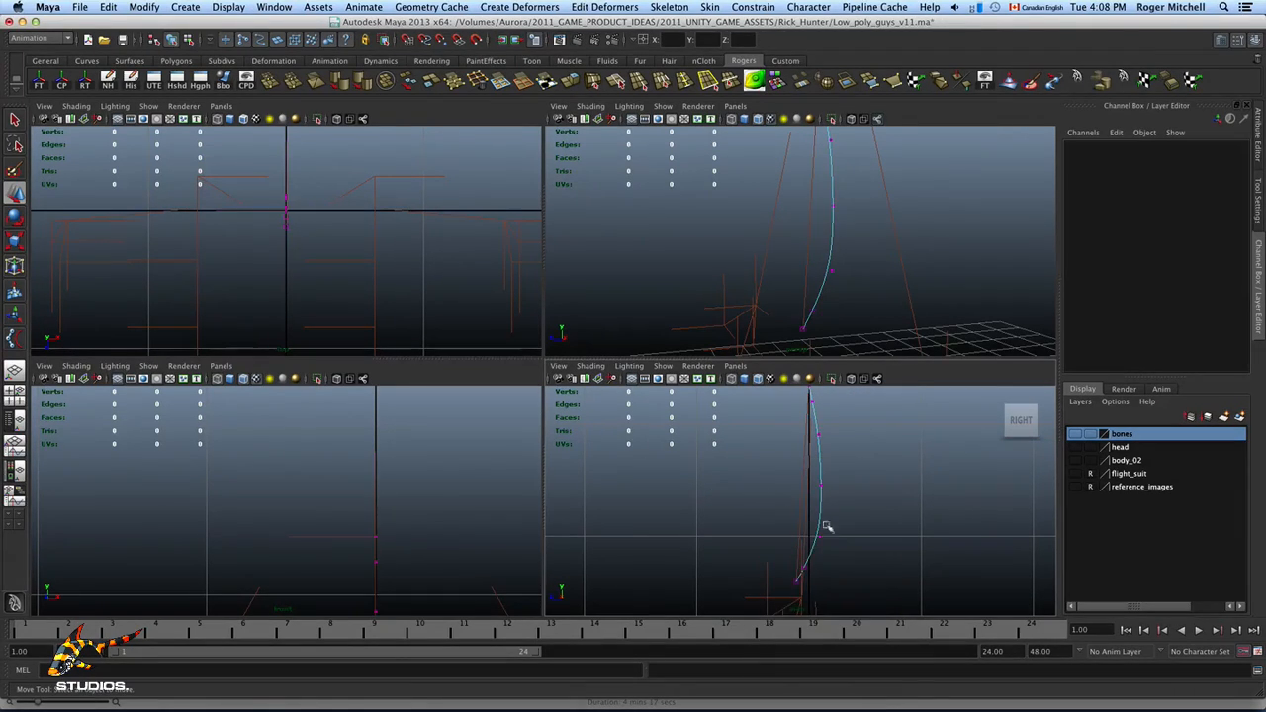
Step: Try shifting the third control vertex from the spine curve's lower end front to back, and undo the move
{"action": "middle_click_drag", "start_coordinate": [835, 537], "coordinate": [826, 515], "text": "alt"}
{"action": "right_click_drag", "start_coordinate": [826, 516], "coordinate": [846, 493], "text": "alt"}
{"action": "left_click_drag", "start_coordinate": [847, 494], "coordinate": [773, 502]}
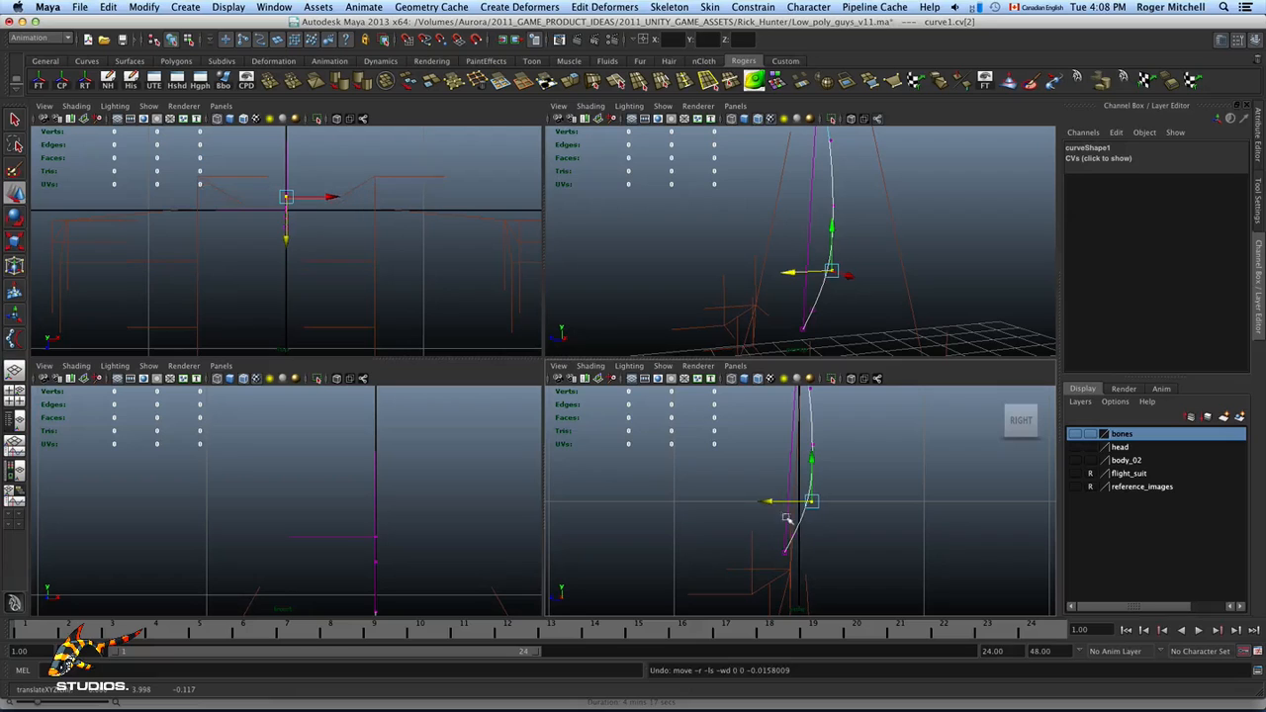
Step: Select the second and third control vertices from the lower end of the spine curve together in the side view
{"action": "right_click_drag", "start_coordinate": [795, 540], "coordinate": [910, 543], "text": "alt"}
{"action": "middle_click_drag", "start_coordinate": [834, 541], "coordinate": [860, 528], "text": "alt"}
{"action": "right_click_drag", "start_coordinate": [860, 529], "coordinate": [907, 537], "text": "alt"}
{"action": "left_click", "coordinate": [838, 561]}
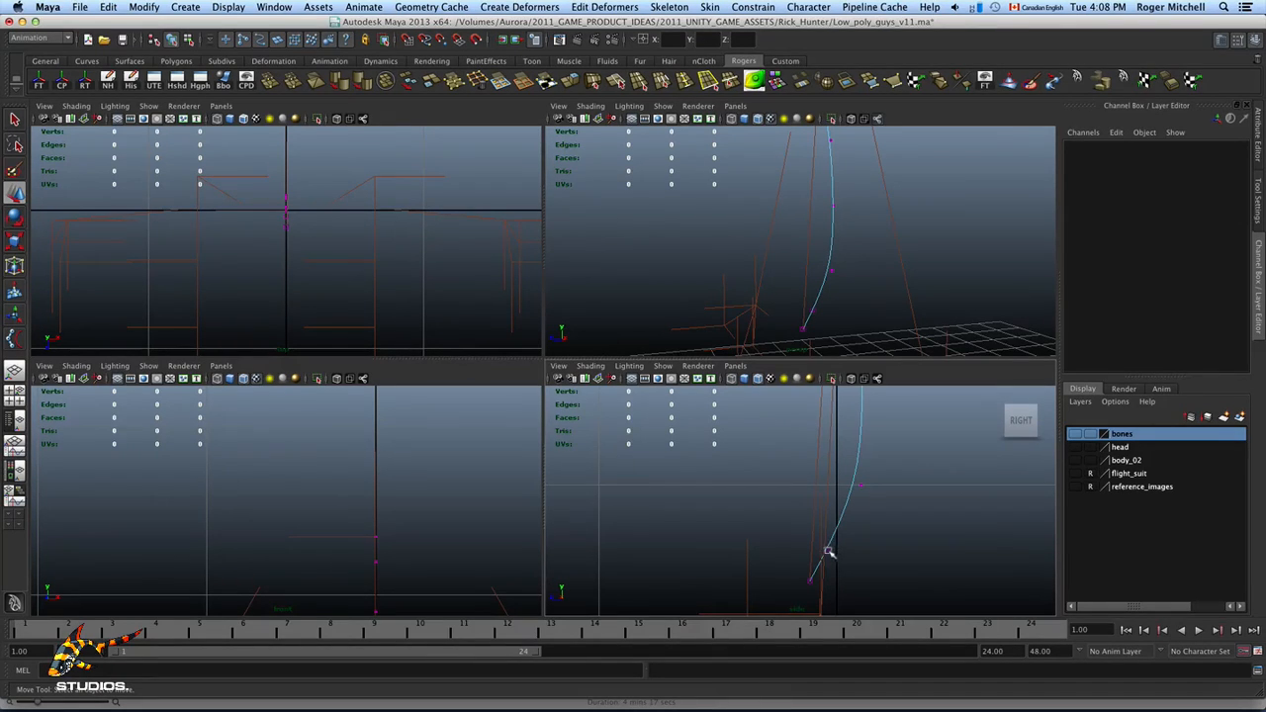
{"action": "left_click", "coordinate": [827, 551]}
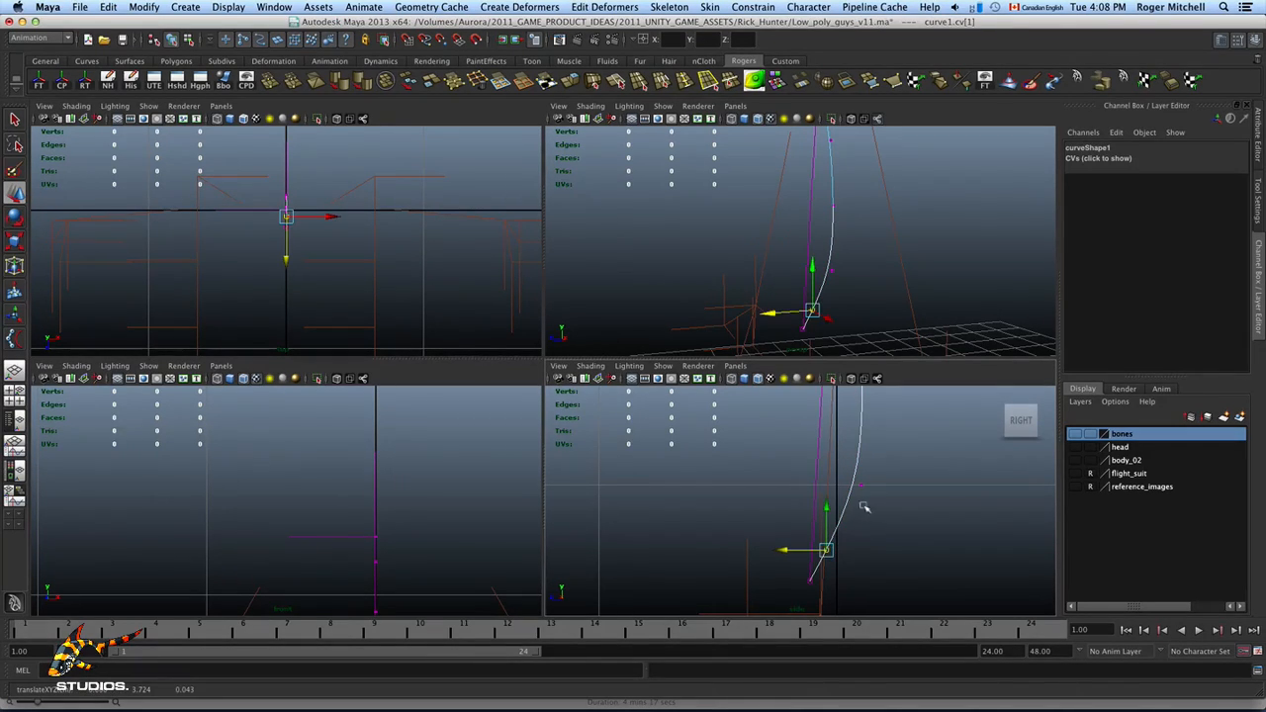
{"action": "left_click", "coordinate": [877, 472]}
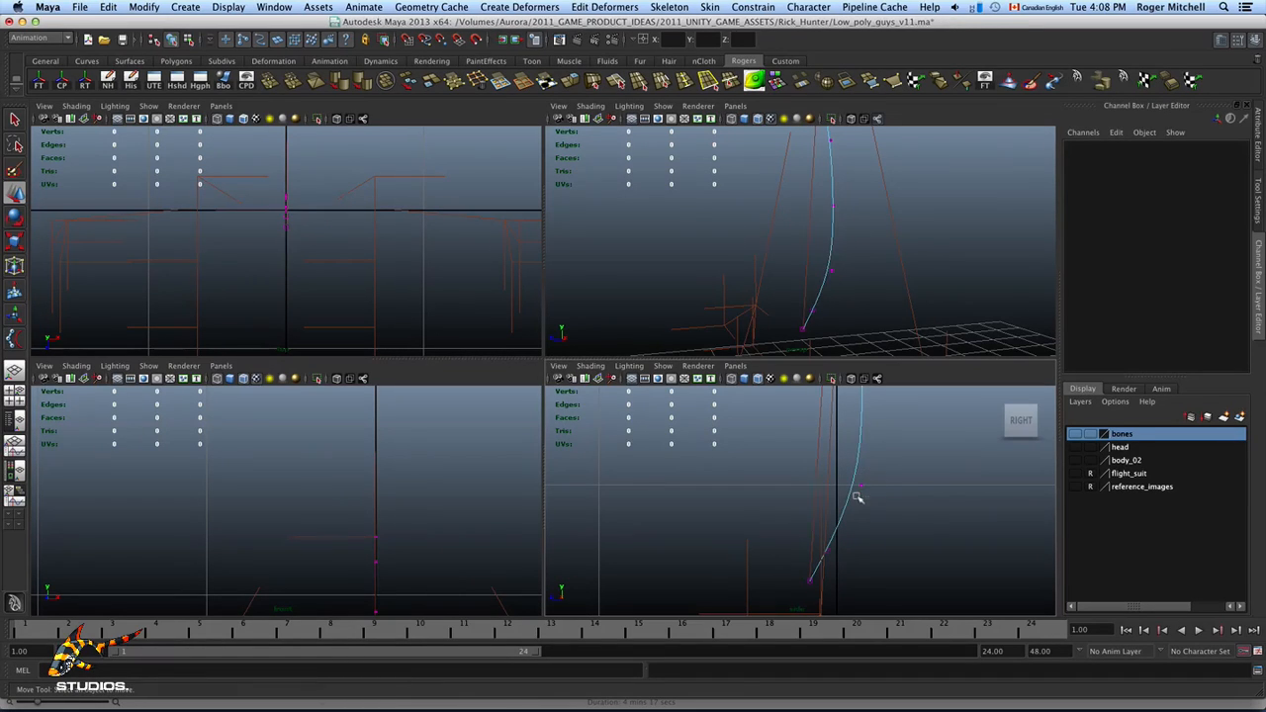
{"action": "left_click", "coordinate": [858, 498]}
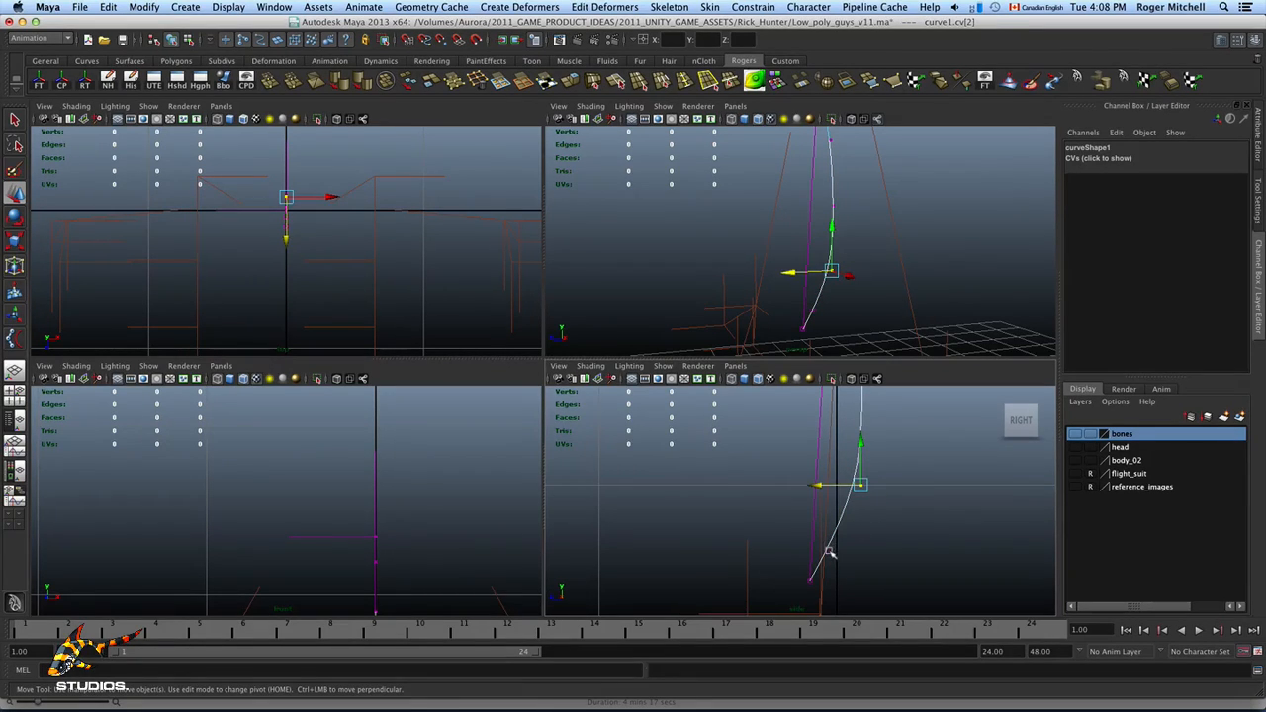
{"action": "left_click", "coordinate": [827, 551], "text": "shift"}
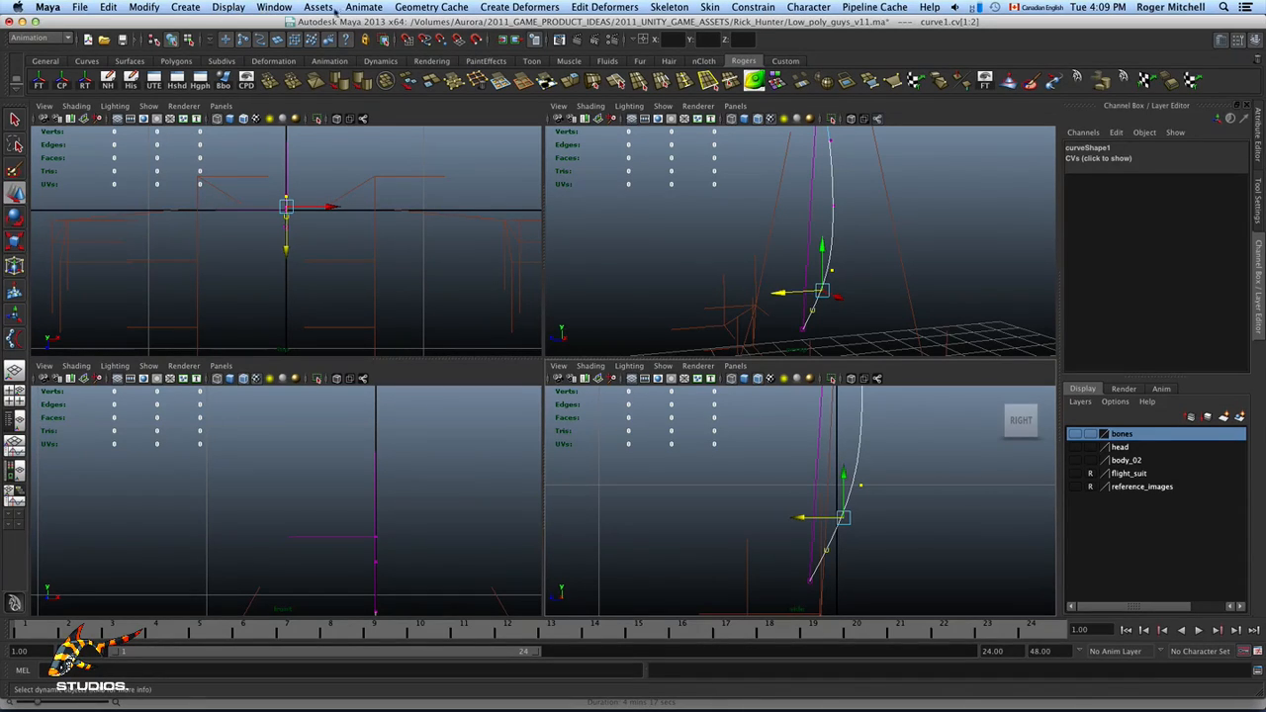
Step: Create a cluster deformer on the two selected spine curve vertices, with relative mode off and an envelope of 1.000
{"action": "left_click", "coordinate": [366, 8]}
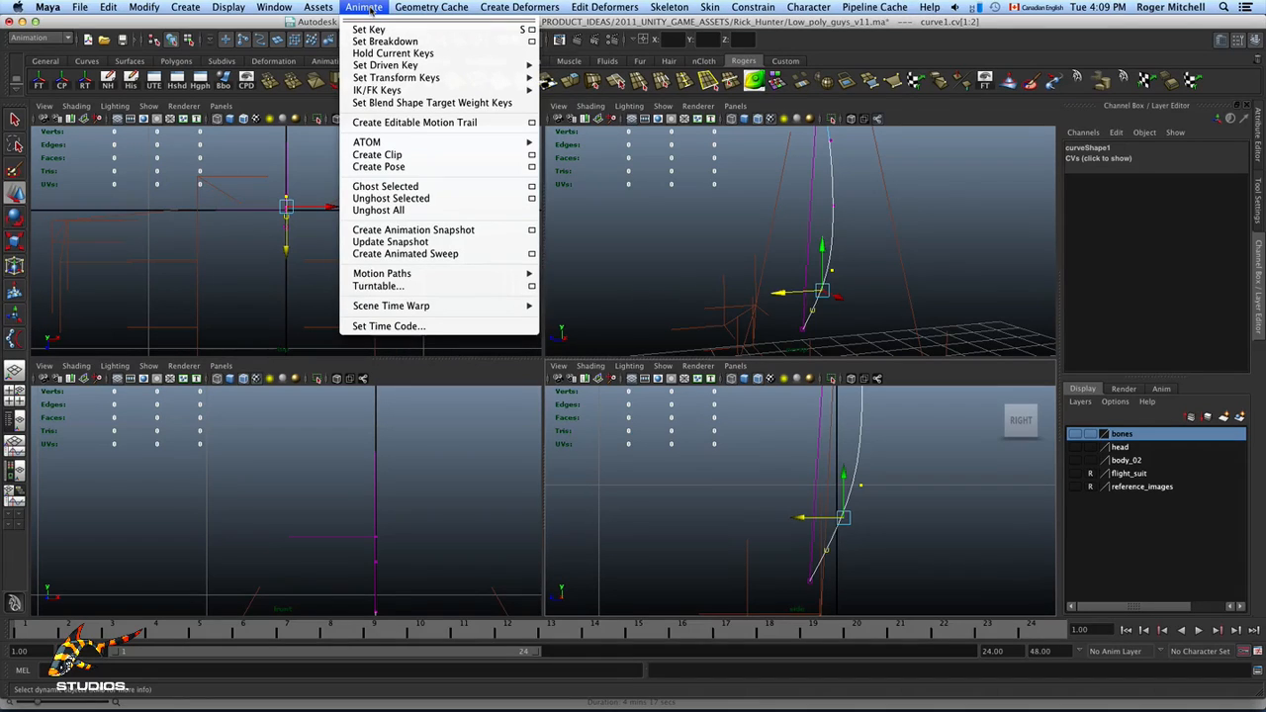
{"action": "mouse_move", "coordinate": [407, 9]}
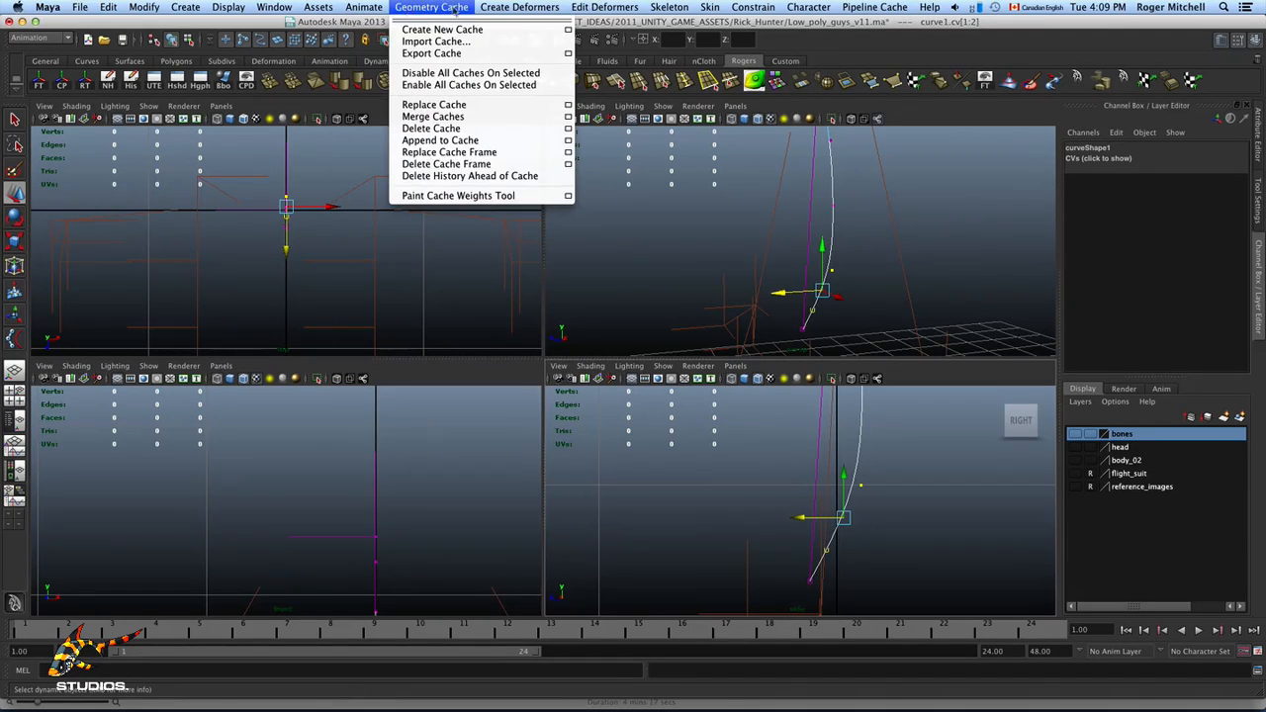
{"action": "mouse_move", "coordinate": [497, 10]}
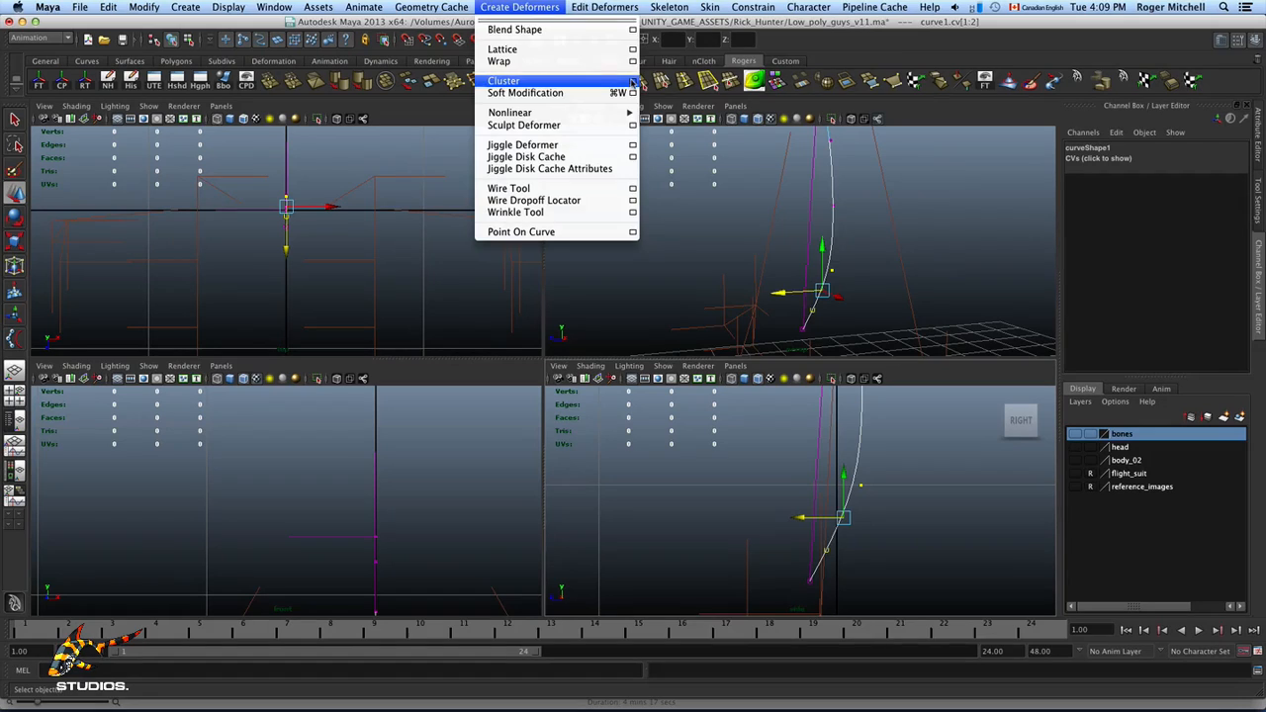
{"action": "left_click", "coordinate": [633, 81]}
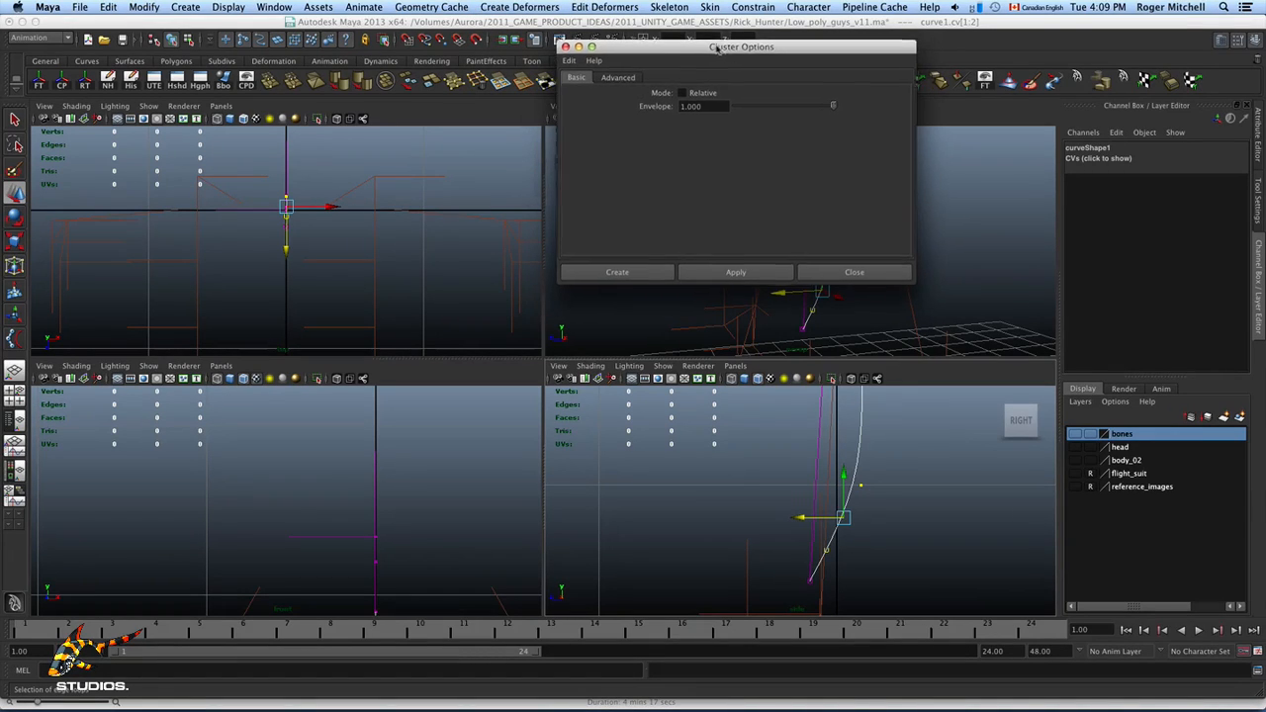
{"action": "left_click_drag", "start_coordinate": [725, 56], "coordinate": [500, 66]}
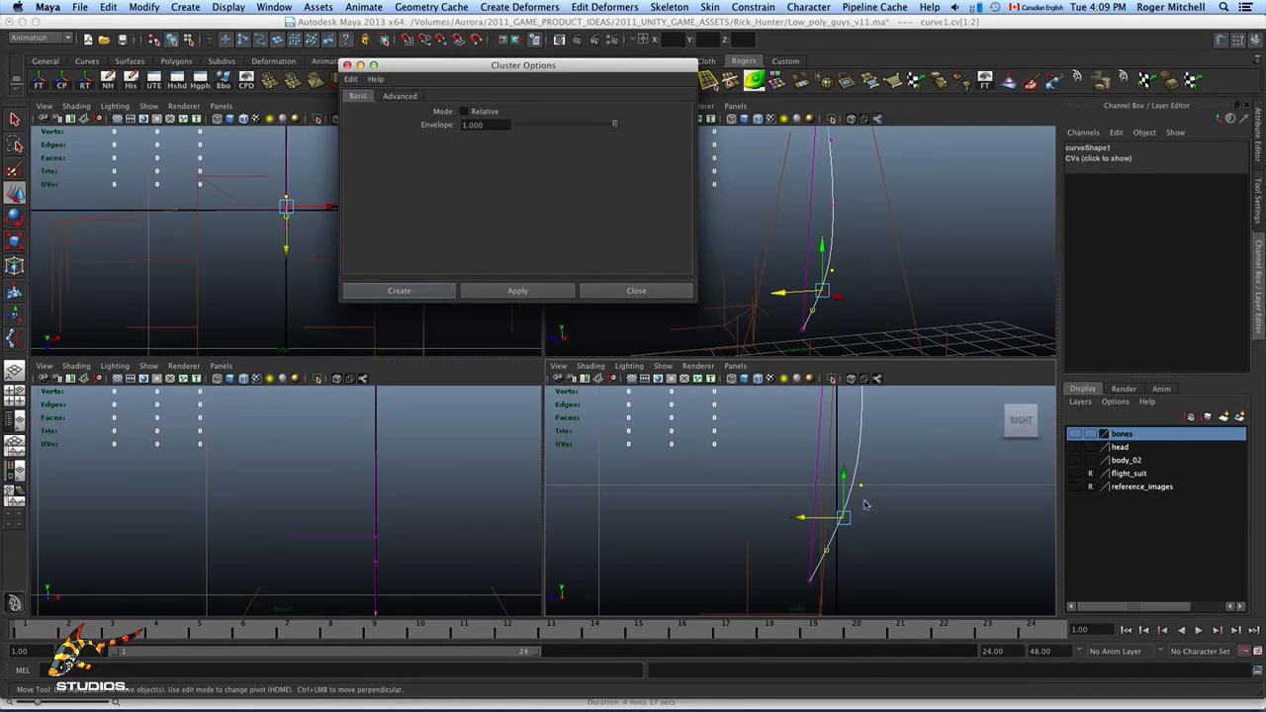
{"action": "left_click", "coordinate": [416, 292]}
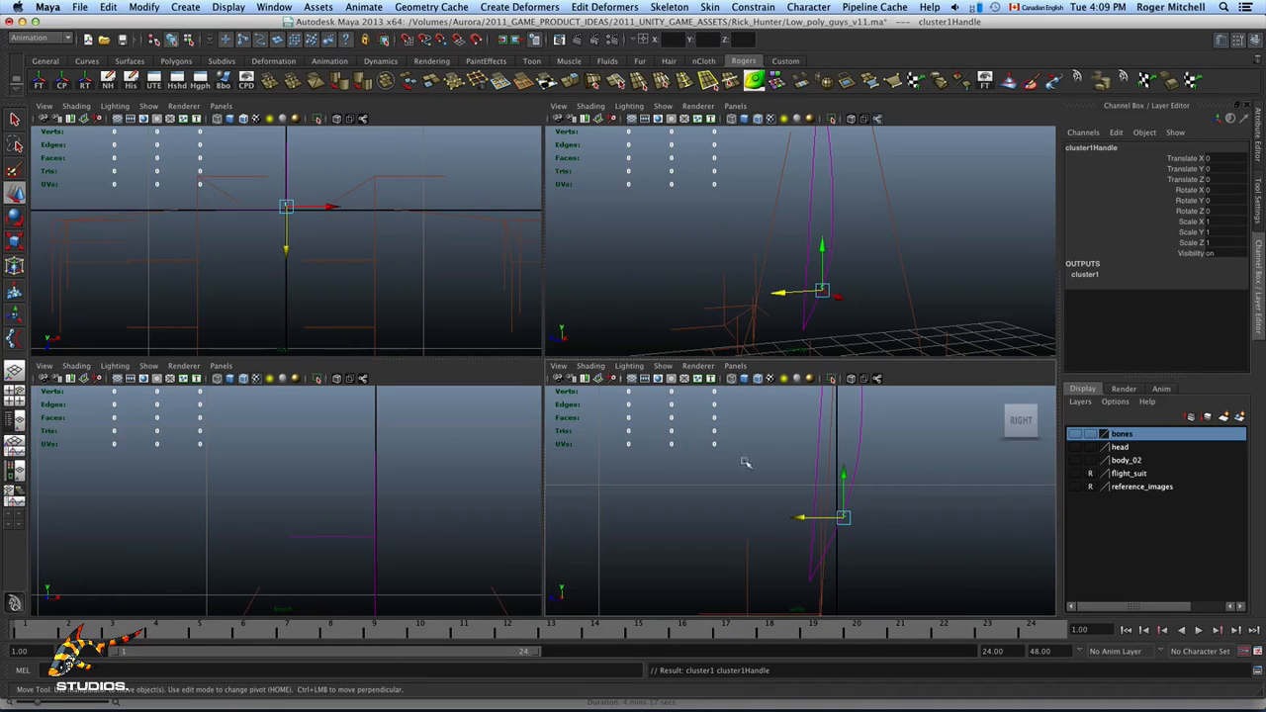
Step: Select the cluster handle in the side view, try shifting it front to back, and undo the move
{"action": "scroll", "coordinate": [855, 504], "scroll_direction": "up", "scroll_amount": 3}
{"action": "middle_click_drag", "start_coordinate": [855, 504], "coordinate": [798, 484], "text": "alt"}
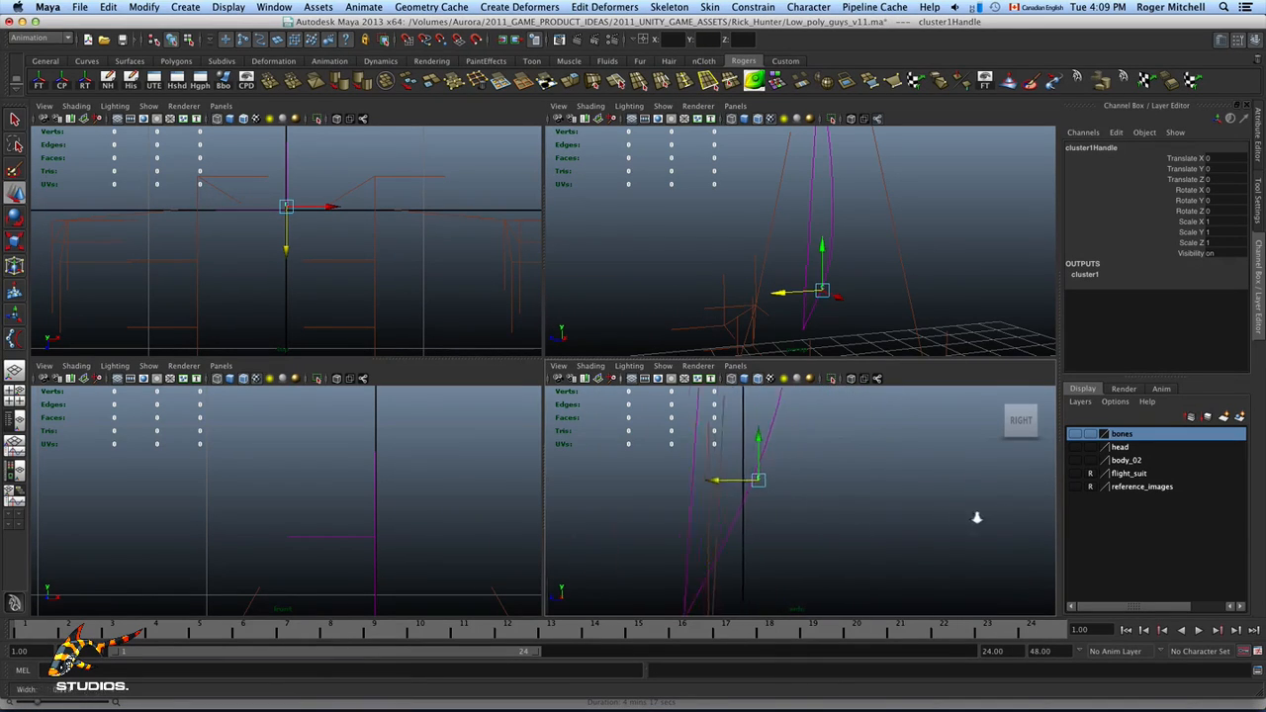
{"action": "mouse_move", "coordinate": [978, 517]}
{"action": "right_mouse_down", "text": "alt"}
{"action": "mouse_move", "coordinate": [825, 512]}
{"action": "mouse_move", "coordinate": [917, 524]}
{"action": "mouse_move", "coordinate": [954, 512]}
{"action": "right_mouse_up", "text": "alt"}
{"action": "left_click", "coordinate": [888, 491]}
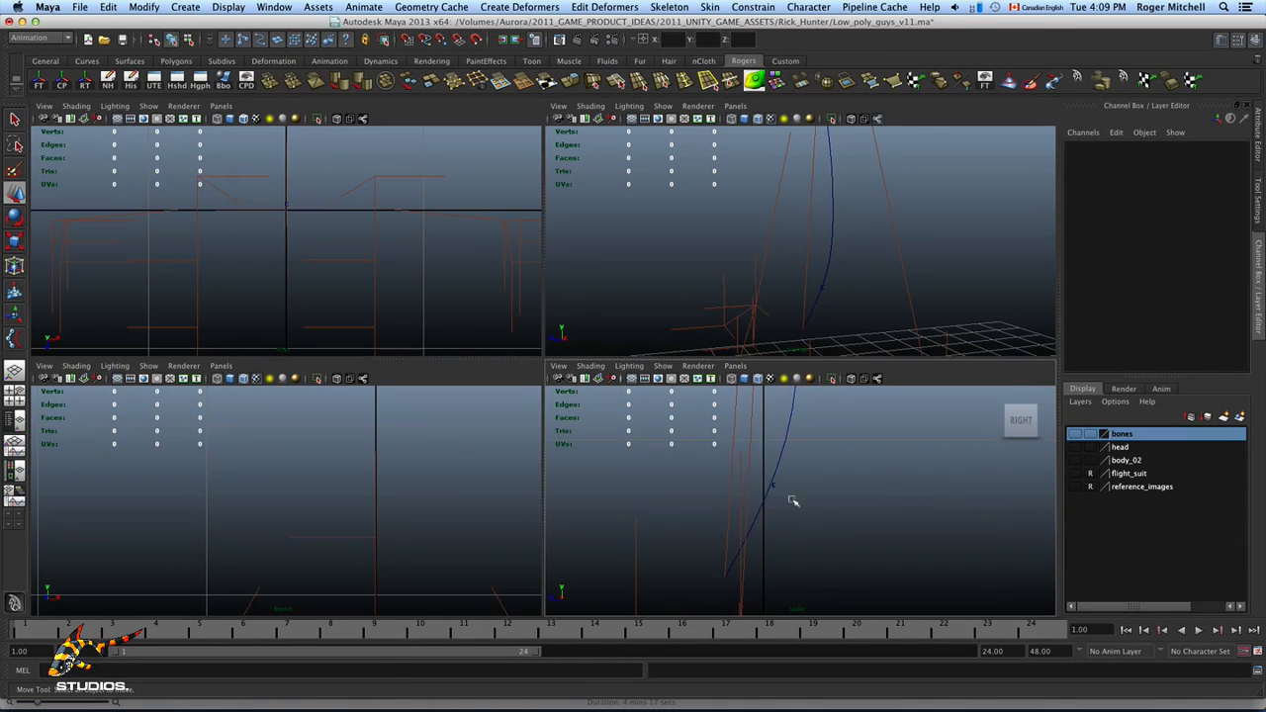
{"action": "left_click", "coordinate": [775, 487]}
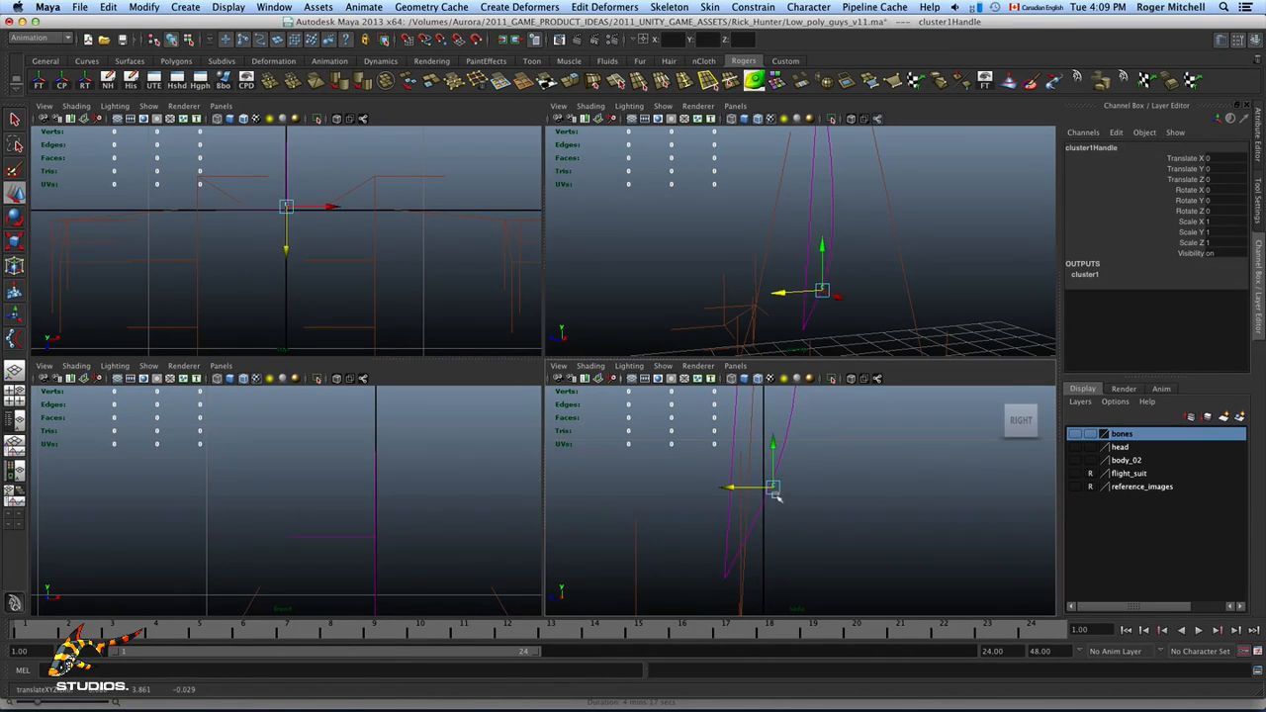
{"action": "left_click_drag", "start_coordinate": [736, 491], "coordinate": [763, 488]}
{"action": "key", "text": "z"}
{"action": "key", "text": "f"}
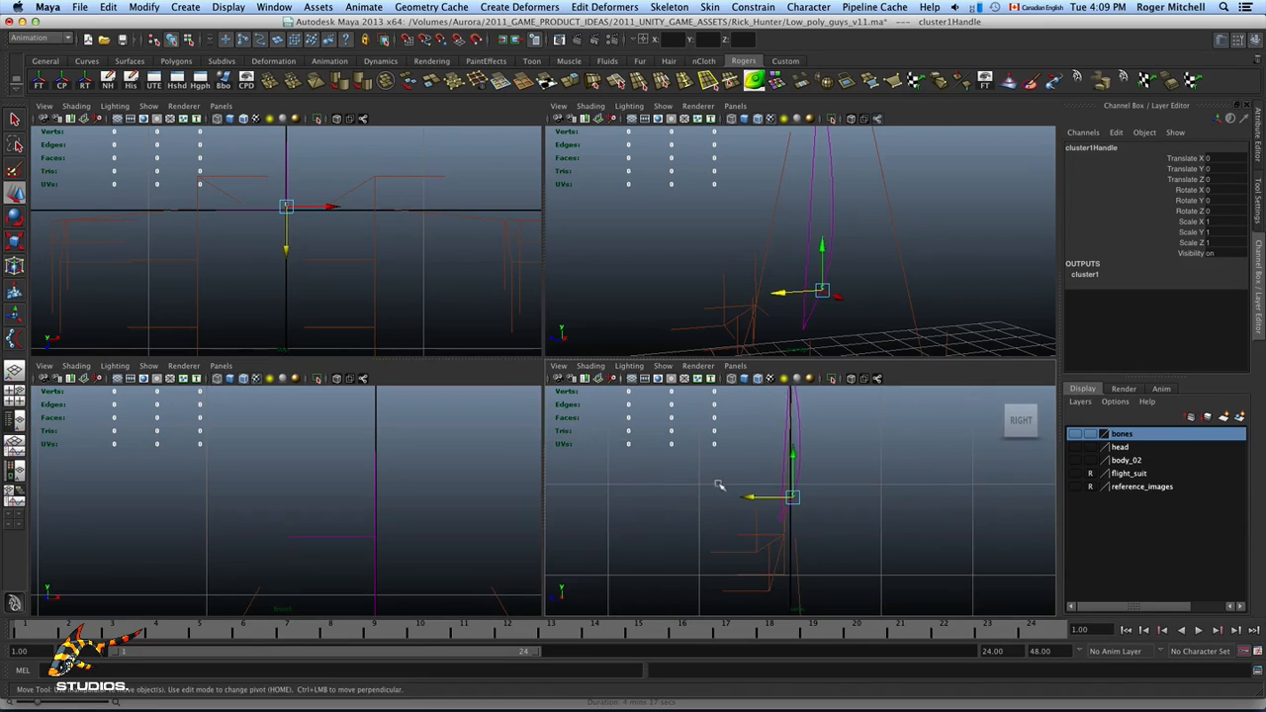
Step: Create a small NURBS circle in the side view behind the lower spine, at about Y 3.95 and Z -2.03
{"action": "left_click", "coordinate": [185, 8]}
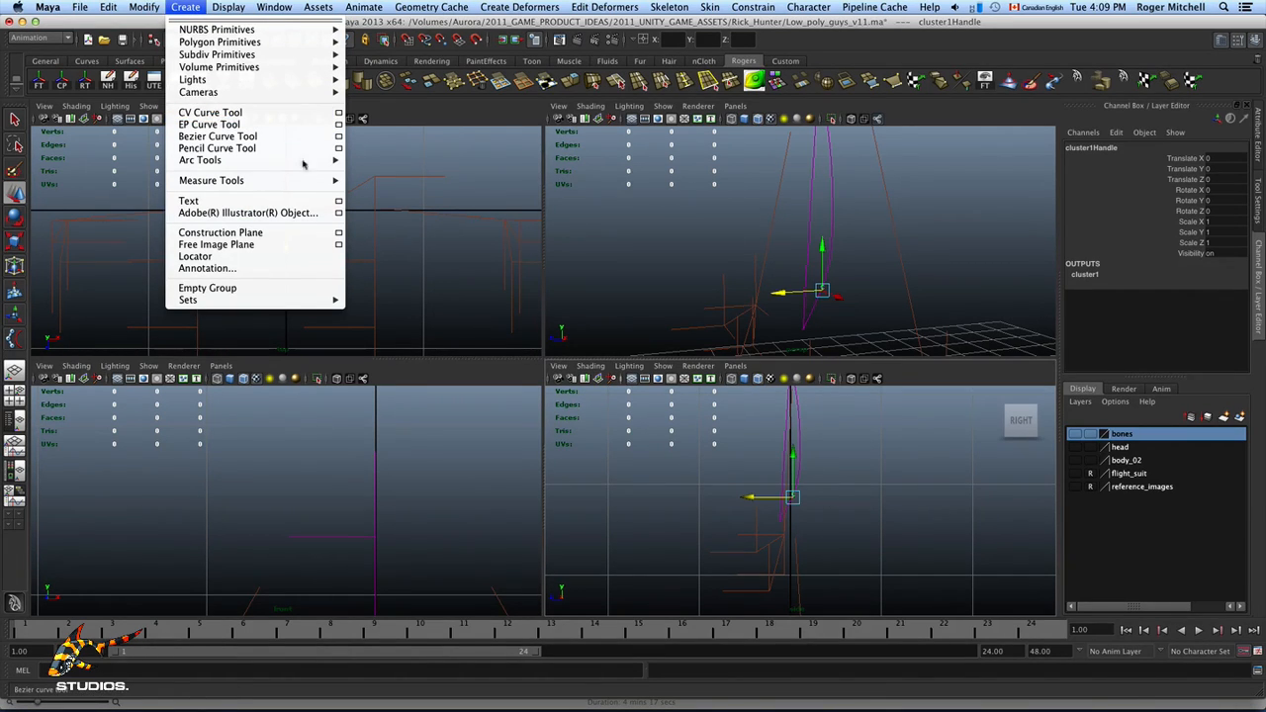
{"action": "mouse_move", "coordinate": [304, 161]}
{"action": "left_click", "coordinate": [457, 119]}
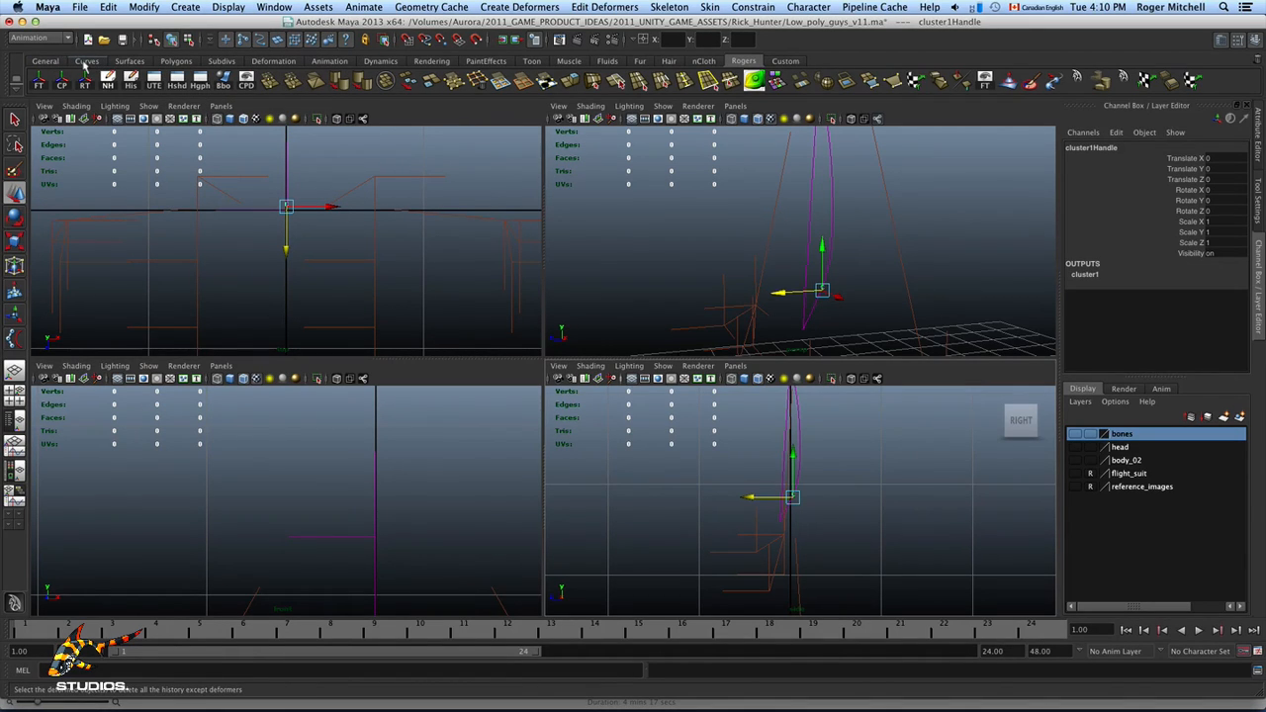
{"action": "left_click", "coordinate": [86, 62]}
{"action": "left_click", "coordinate": [39, 81]}
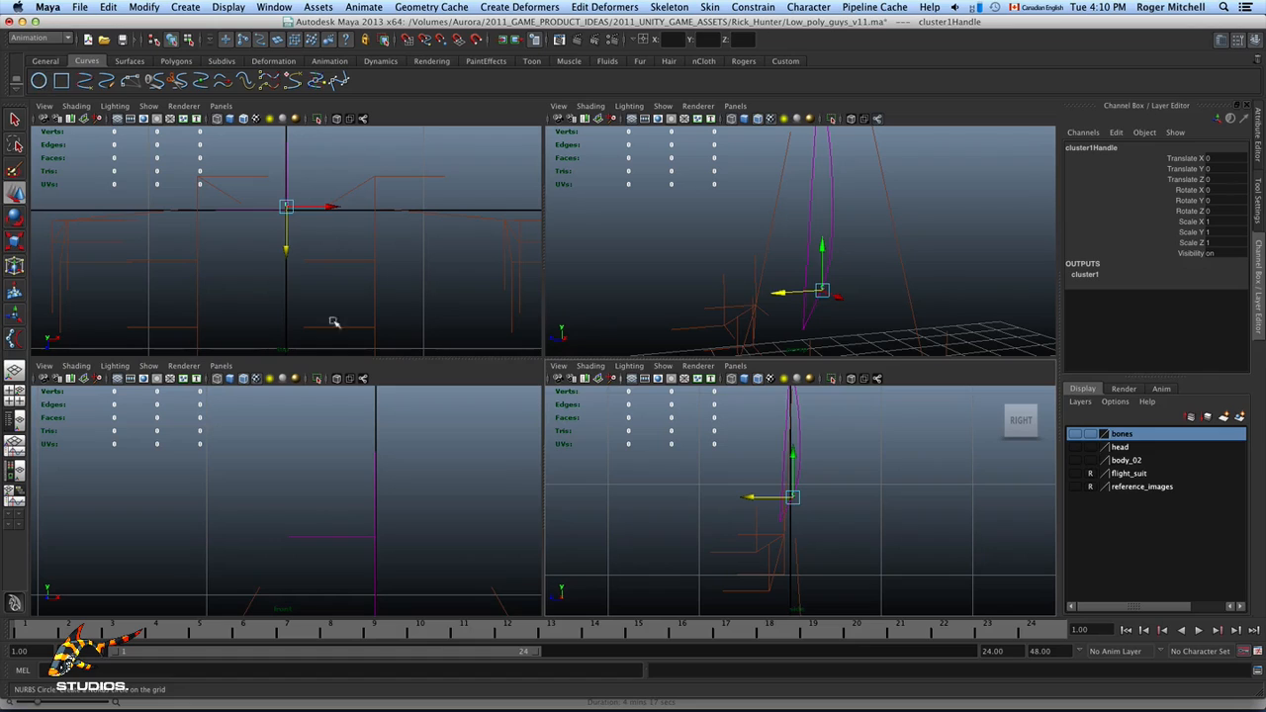
{"action": "middle_click_drag", "start_coordinate": [837, 512], "coordinate": [656, 501], "text": "alt"}
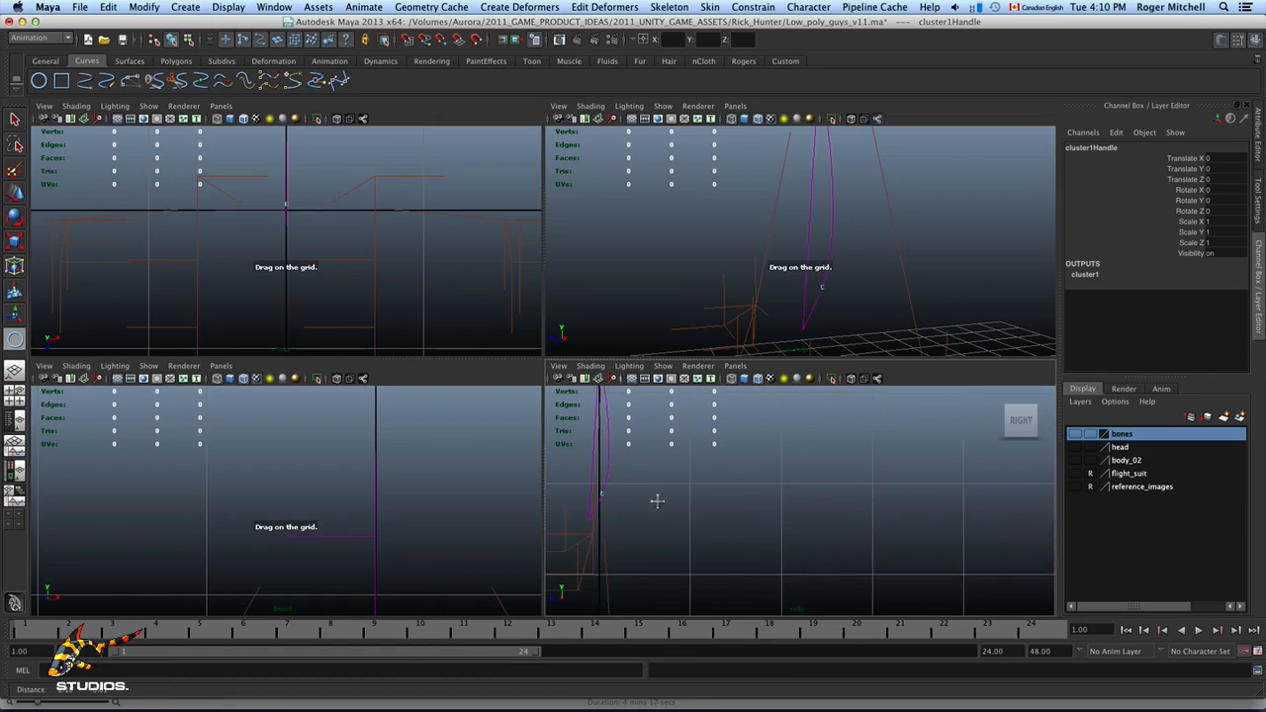
{"action": "left_click", "coordinate": [783, 492]}
{"action": "key", "text": "w"}
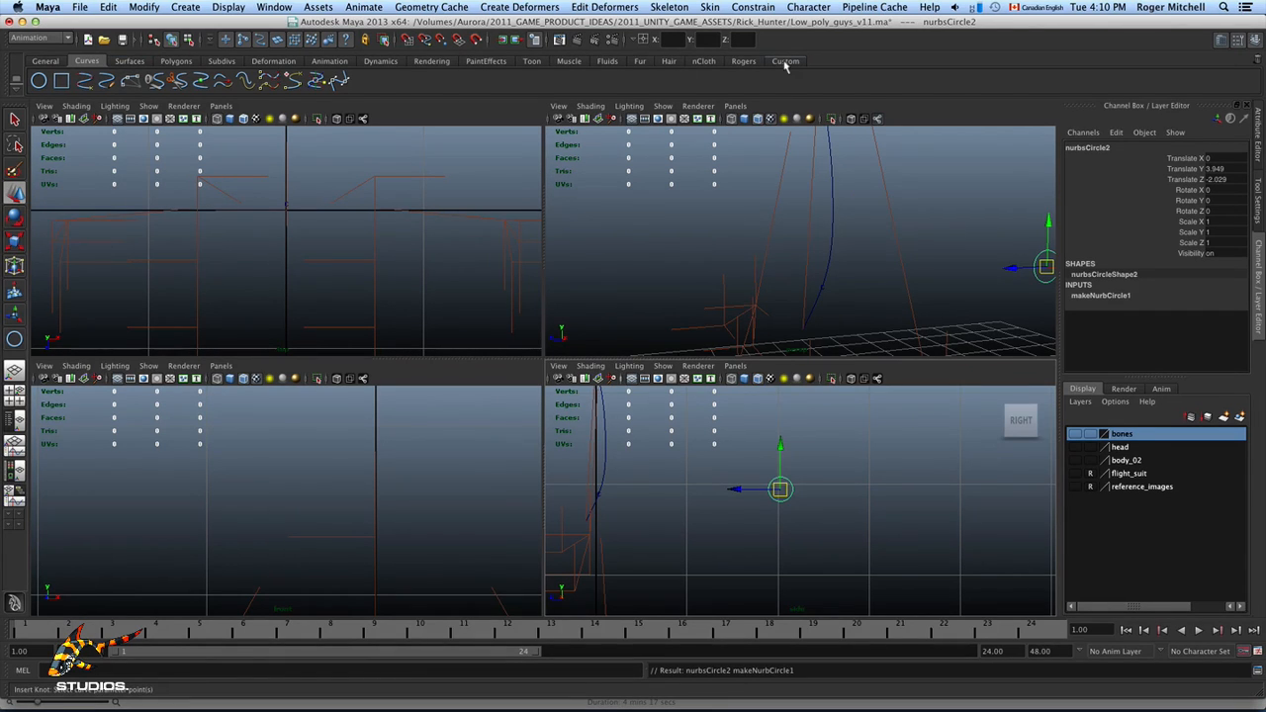
Step: Freeze the circle's transformations and delete its non-deformer history
{"action": "left_click", "coordinate": [743, 60]}
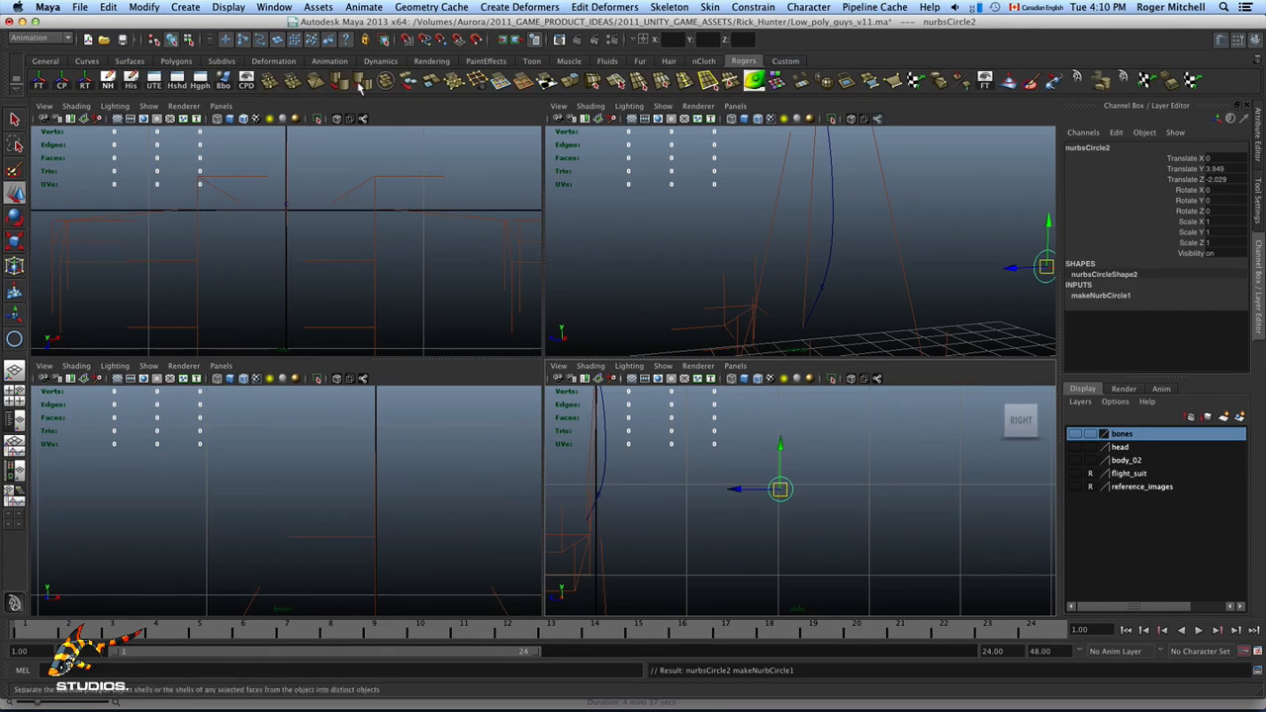
{"action": "left_click", "coordinate": [39, 83]}
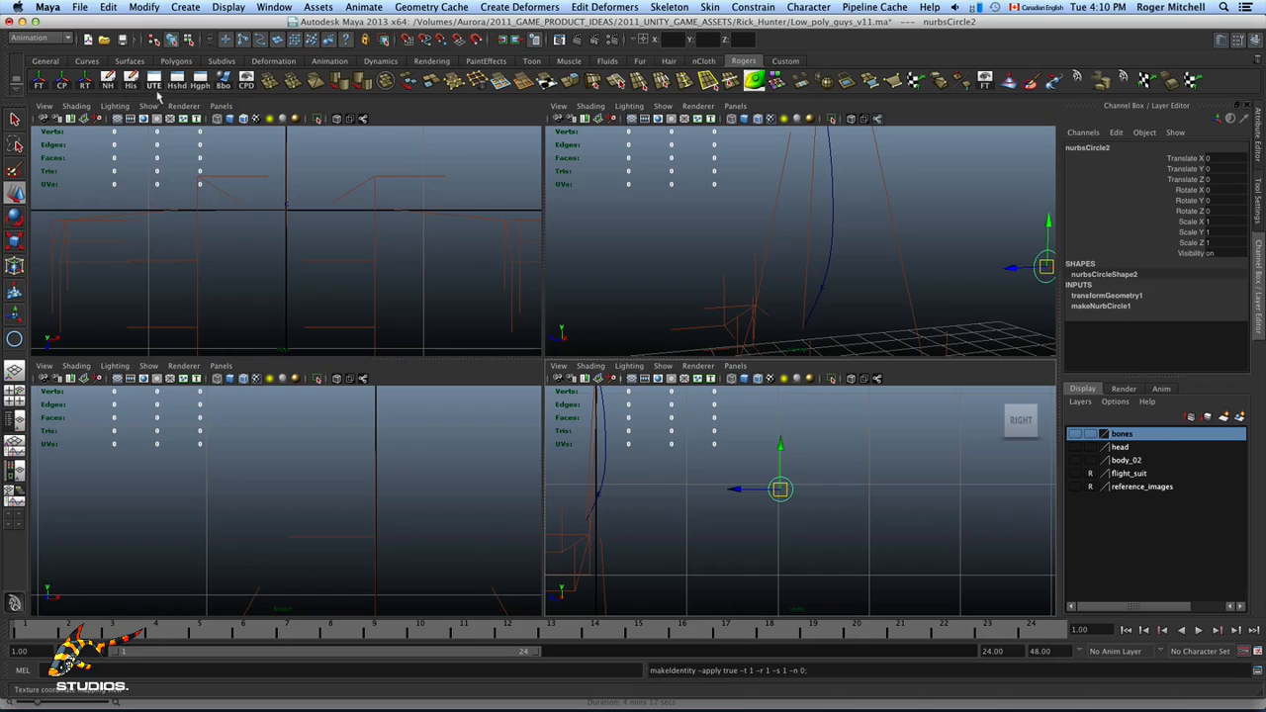
{"action": "left_click", "coordinate": [105, 85]}
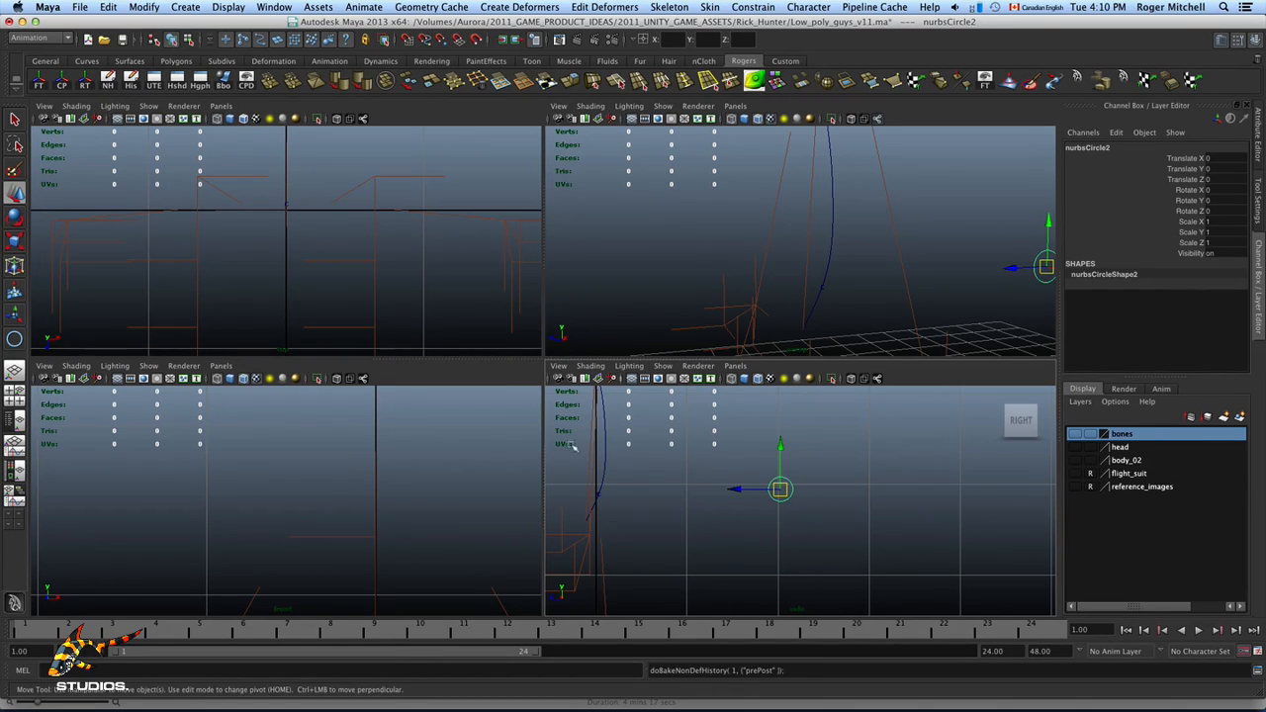
Step: Select the lower spine's cluster handle followed by the NURBS circle, and parent the cluster to the circle
{"action": "middle_click_drag", "start_coordinate": [692, 509], "coordinate": [780, 503], "text": "alt"}
{"action": "left_click", "coordinate": [782, 503]}
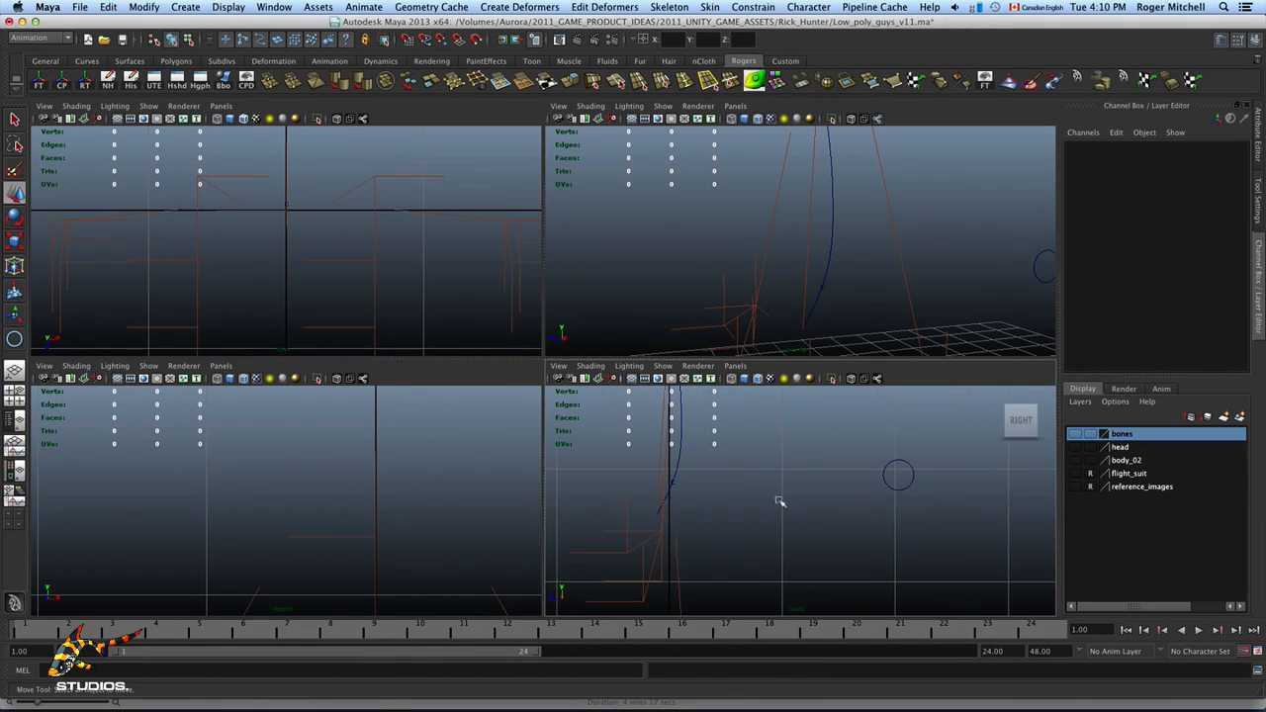
{"action": "left_click", "coordinate": [674, 483]}
{"action": "right_click_drag", "start_coordinate": [679, 494], "coordinate": [813, 493], "text": "alt"}
{"action": "middle_click_drag", "start_coordinate": [755, 493], "coordinate": [814, 493], "text": "alt"}
{"action": "right_click_drag", "start_coordinate": [814, 492], "coordinate": [862, 503], "text": "alt"}
{"action": "left_click", "coordinate": [710, 479]}
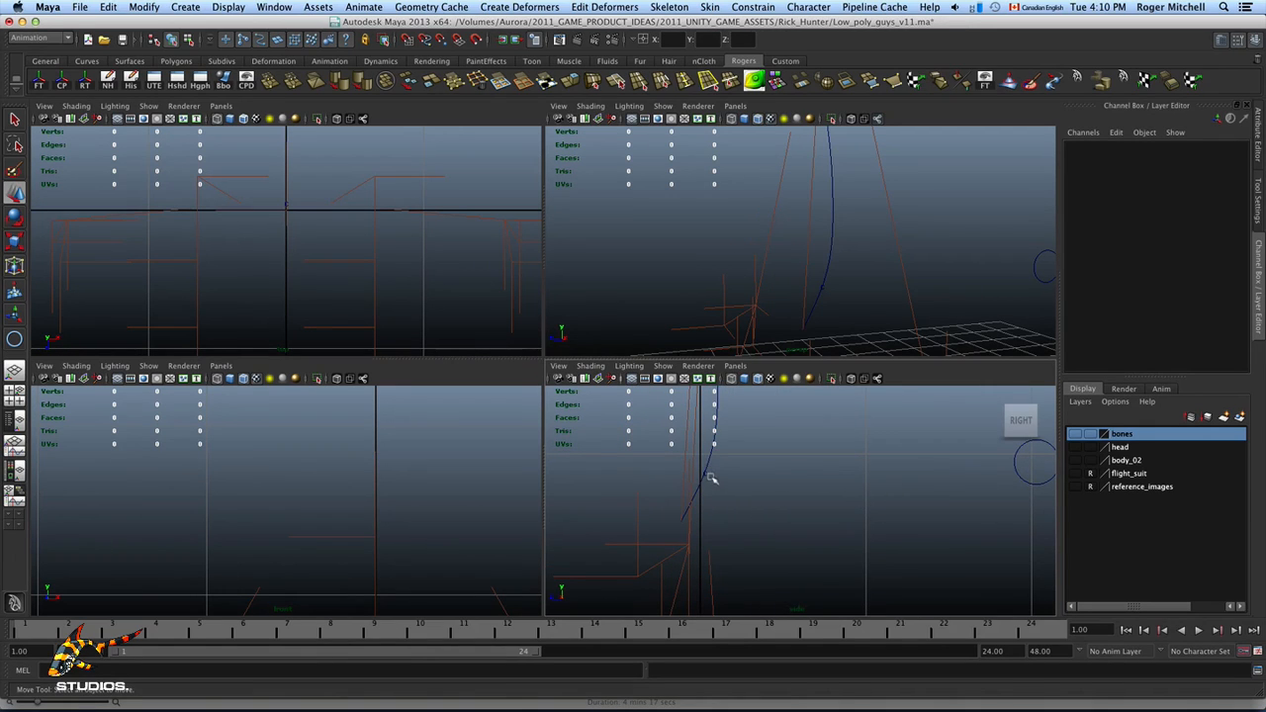
{"action": "left_click", "coordinate": [707, 478]}
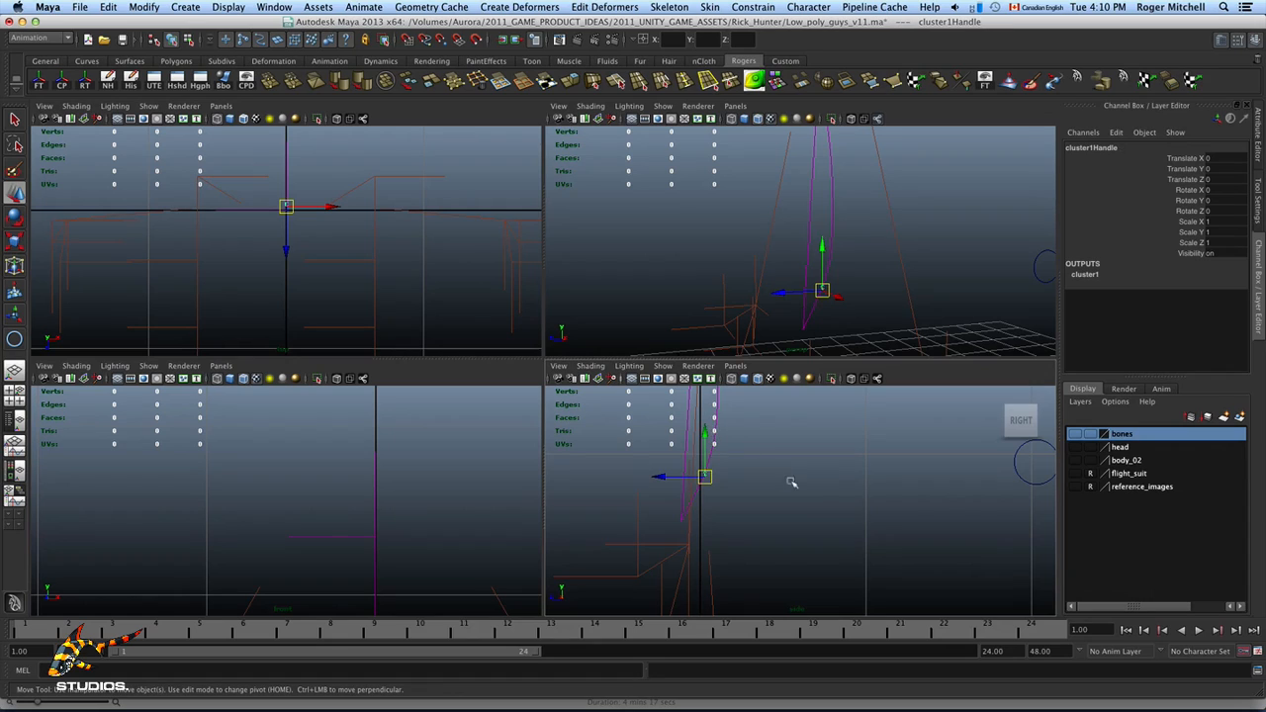
{"action": "middle_click_drag", "start_coordinate": [818, 492], "coordinate": [760, 494], "text": "alt"}
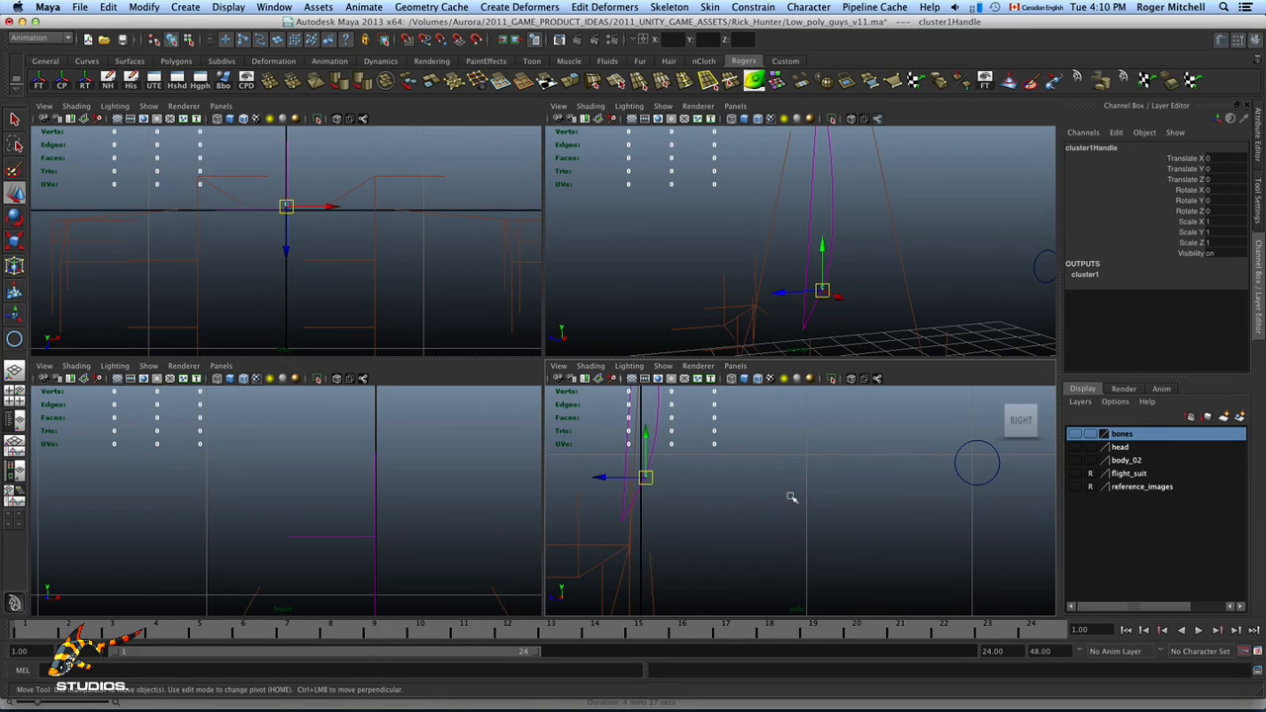
{"action": "left_click_drag", "start_coordinate": [931, 457], "coordinate": [961, 486]}
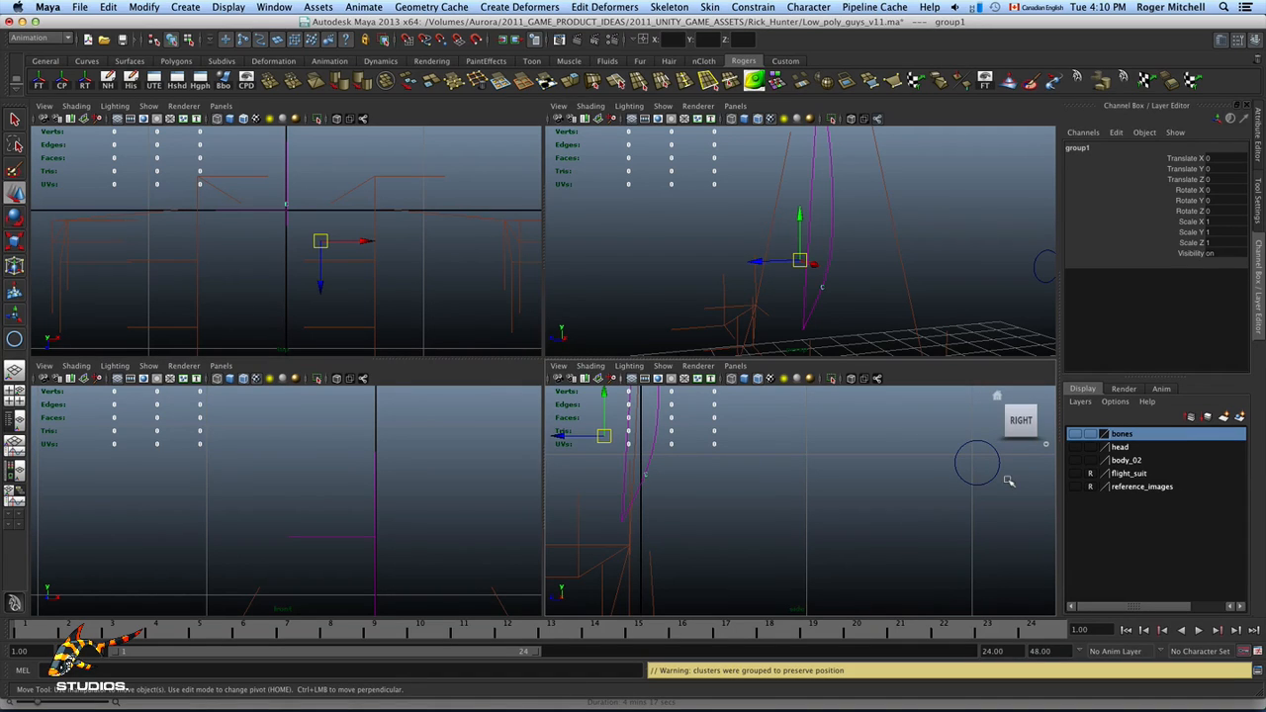
Step: Rename the NURBS circle as Spine_ctrl_01
{"action": "left_click", "coordinate": [984, 470]}
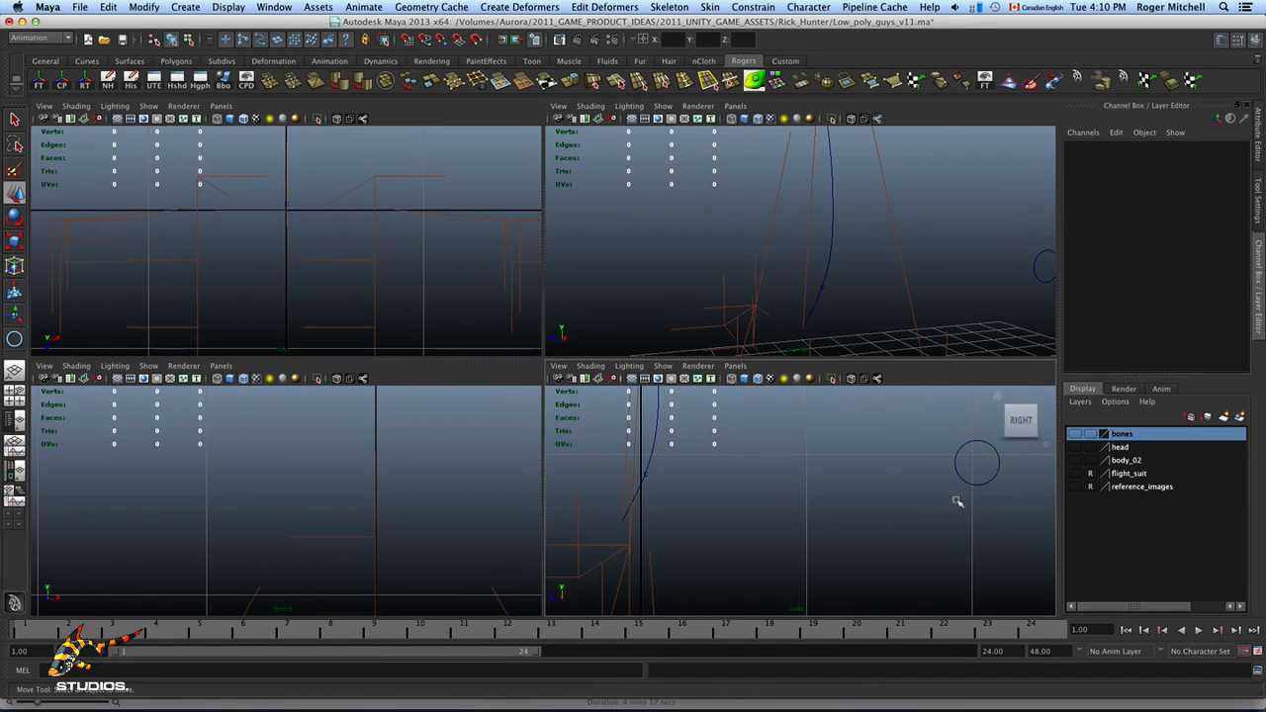
{"action": "left_click", "coordinate": [974, 480]}
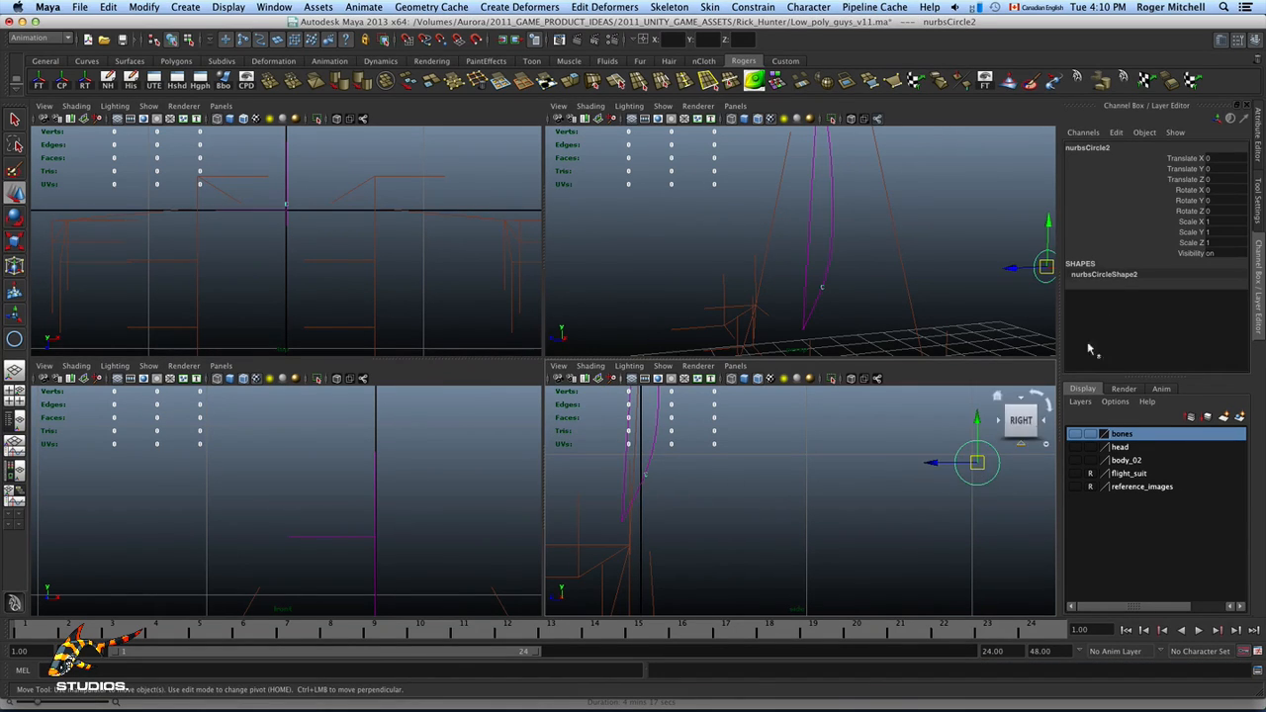
{"action": "left_click", "coordinate": [1092, 148]}
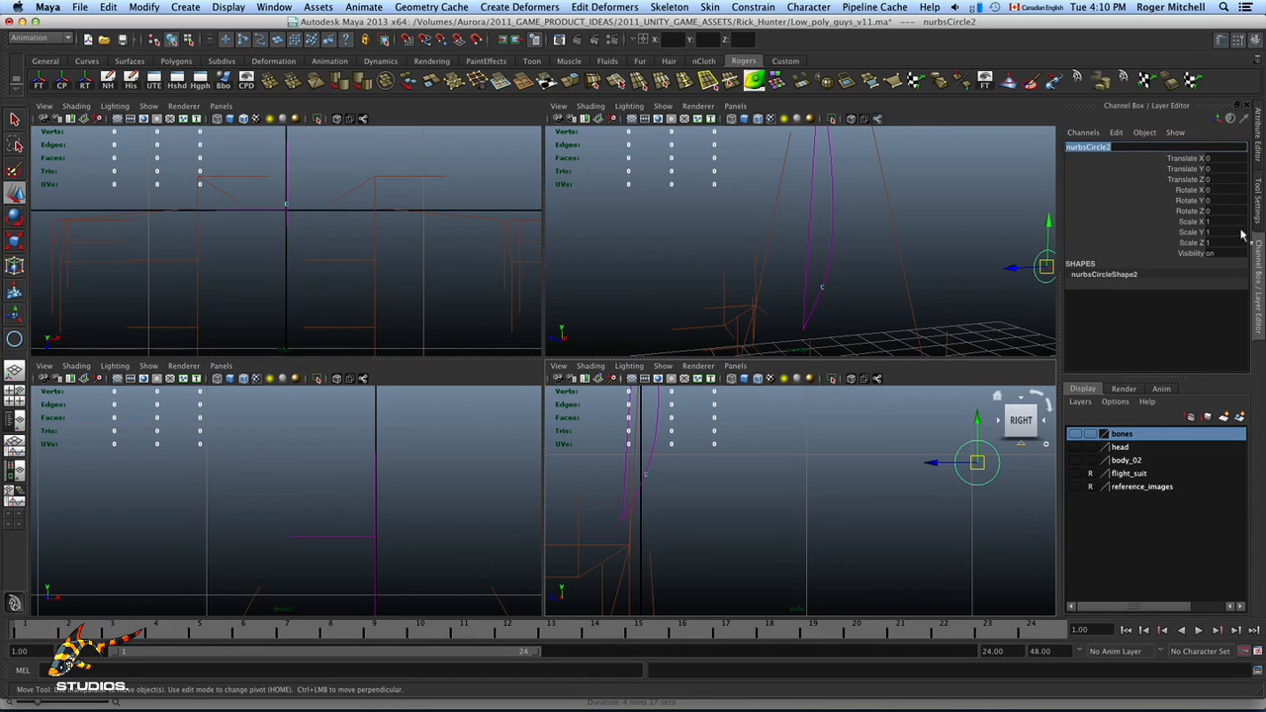
{"action": "type", "text": "S"}
{"action": "type", "text": "pine_ctrl_01"}
{"action": "key", "text": "Return"}
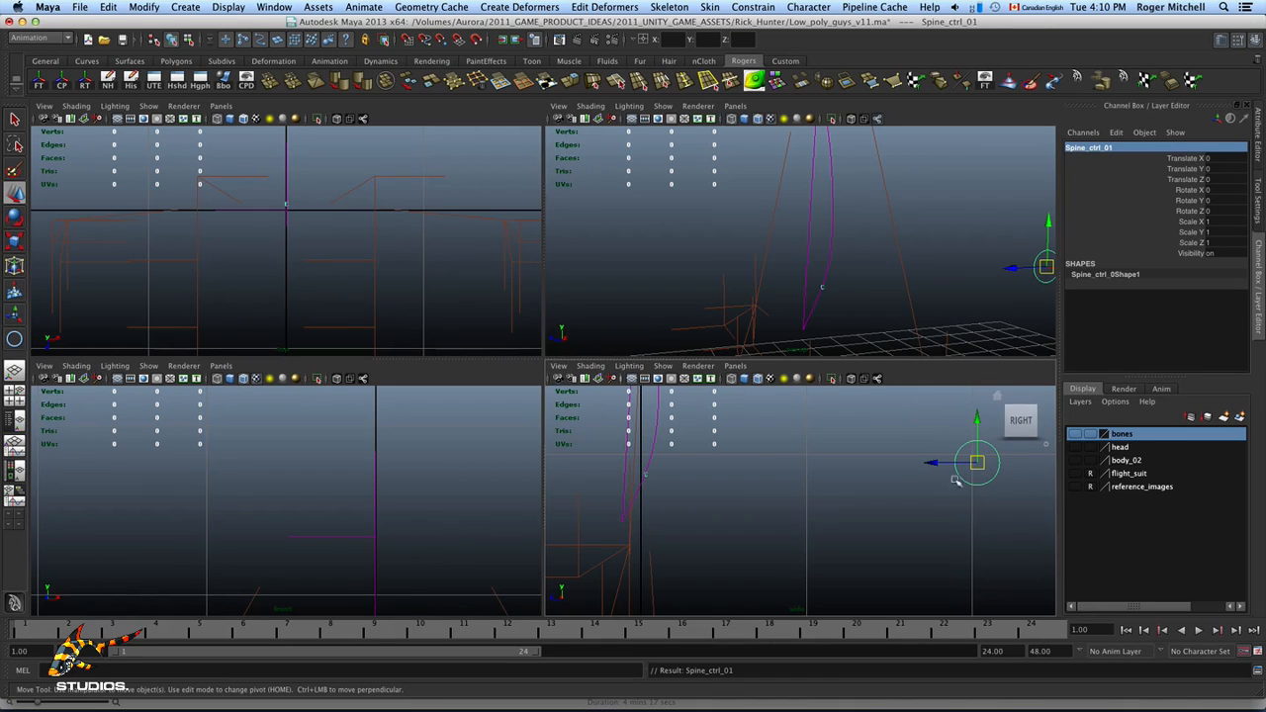
Step: Show the bones layer, and toggle the body_02 layer on and back off to compare the skeleton with the mesh
{"action": "left_click", "coordinate": [1074, 434]}
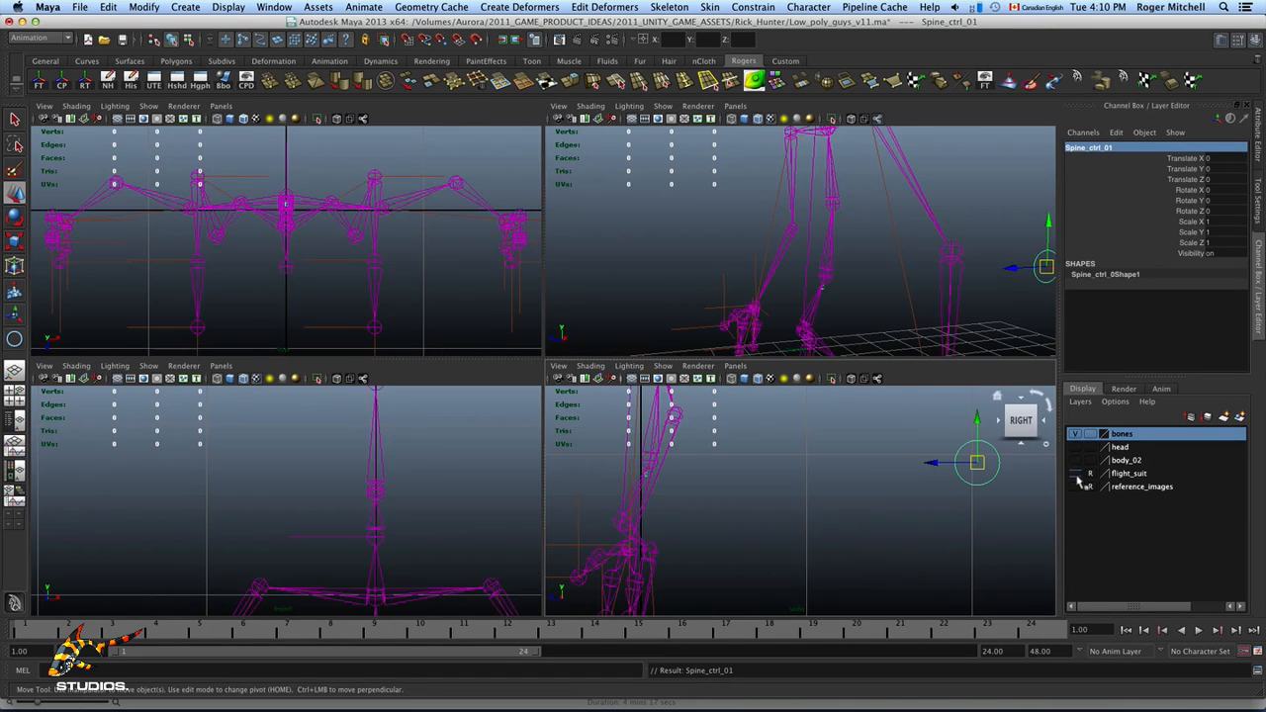
{"action": "left_click", "coordinate": [1077, 460]}
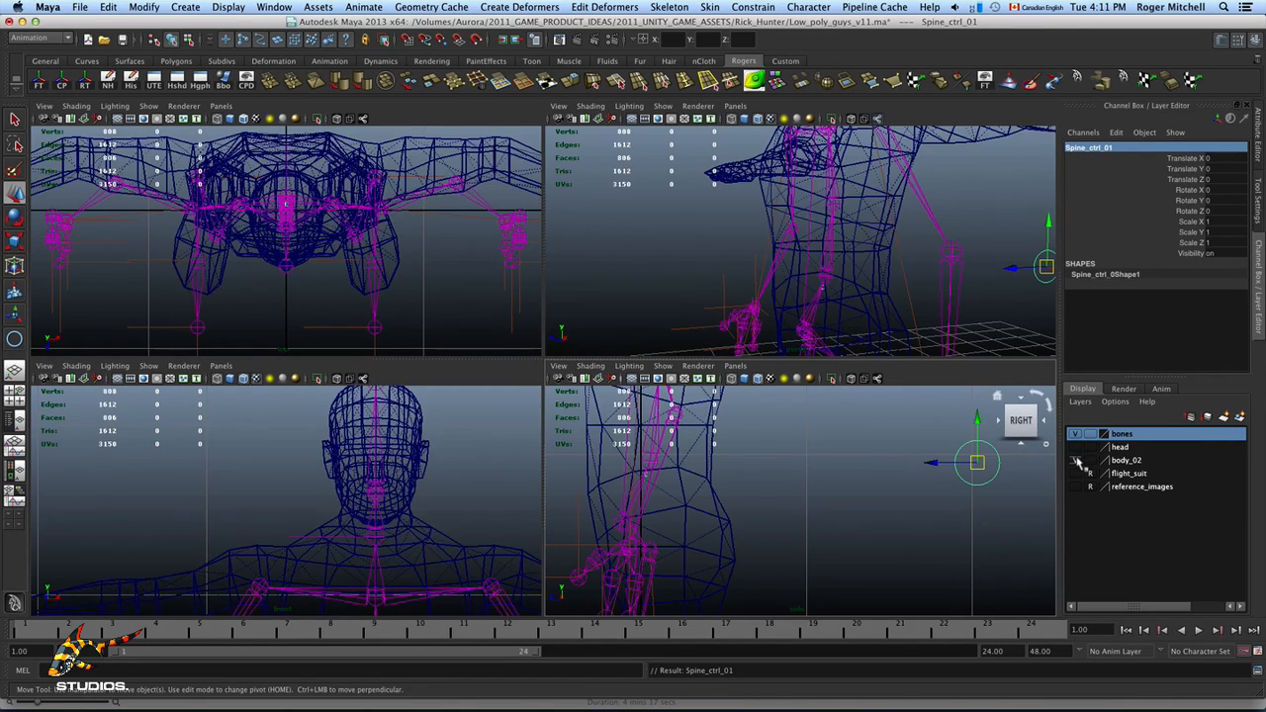
{"action": "left_click", "coordinate": [1076, 460]}
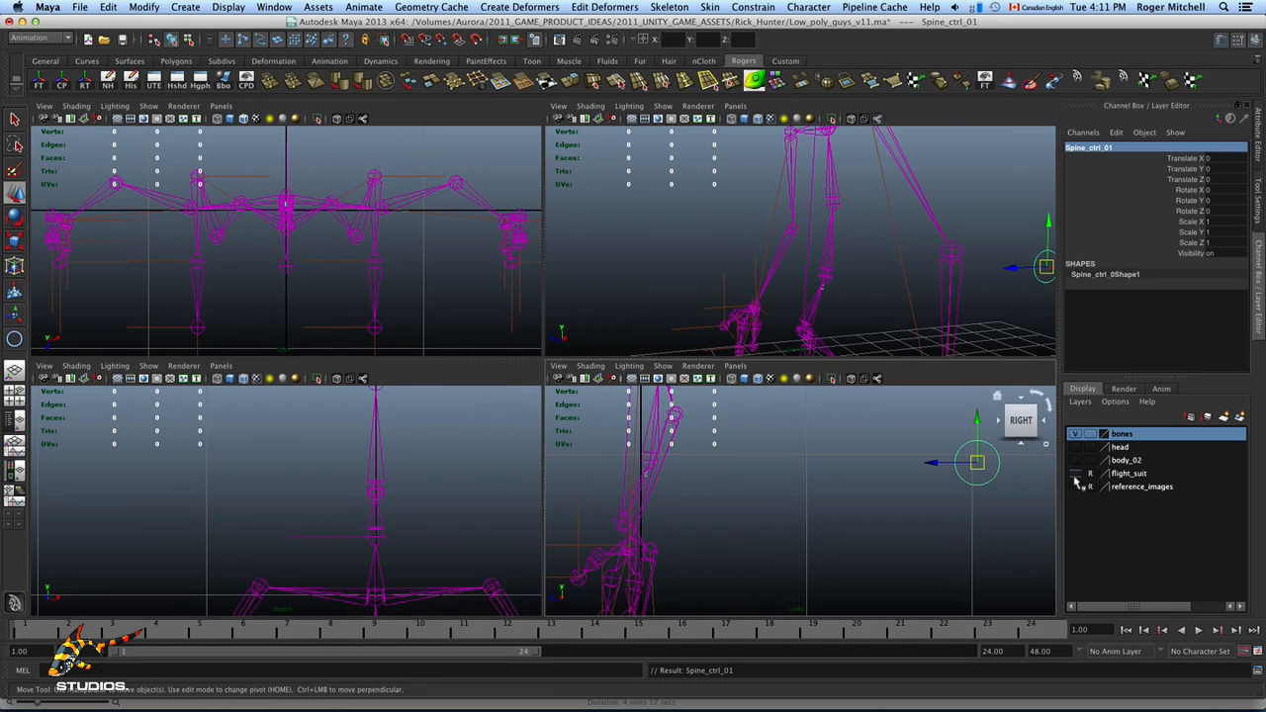
Step: Test how Spine_ctrl_01 bends the skeleton inside the flight suit by moving it along Z, and undo the move
{"action": "left_click", "coordinate": [1077, 473]}
{"action": "scroll", "coordinate": [838, 411], "scroll_direction": "down", "scroll_amount": 4}
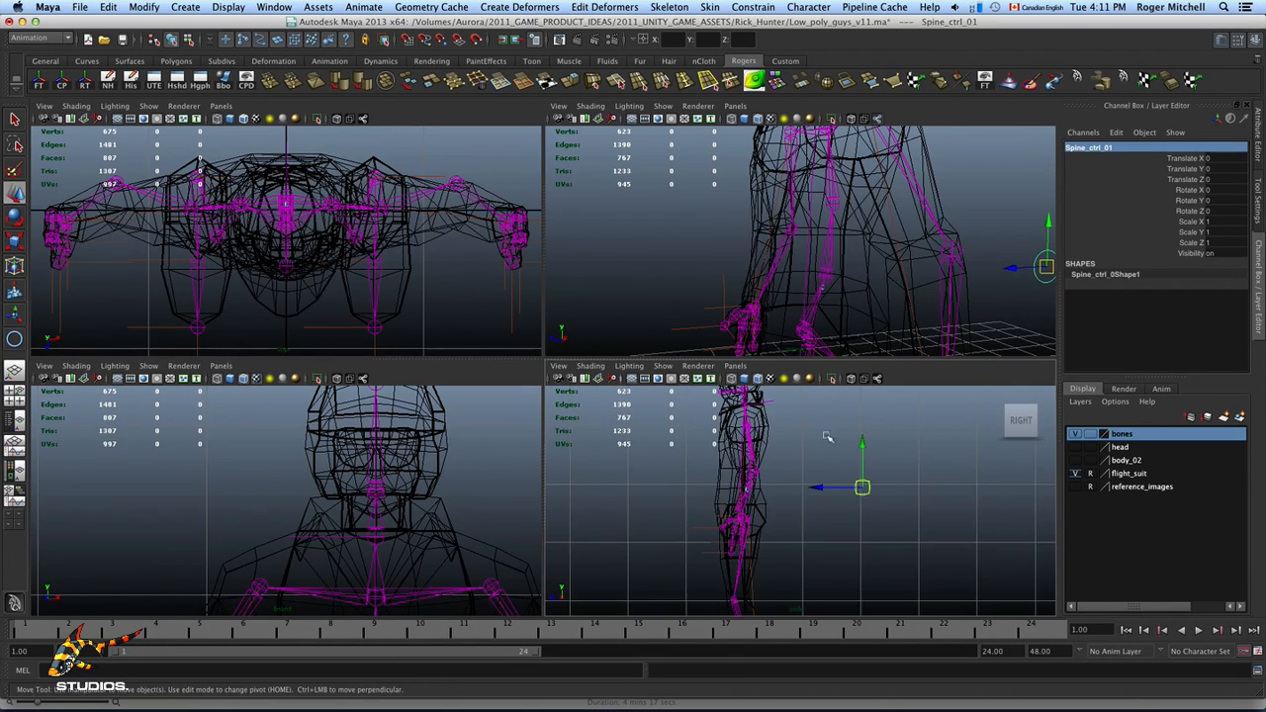
{"action": "right_click_drag", "start_coordinate": [827, 436], "coordinate": [872, 420], "text": "alt"}
{"action": "left_click", "coordinate": [885, 333]}
{"action": "key", "text": "space"}
{"action": "right_click_drag", "start_coordinate": [880, 355], "coordinate": [727, 392], "text": "alt"}
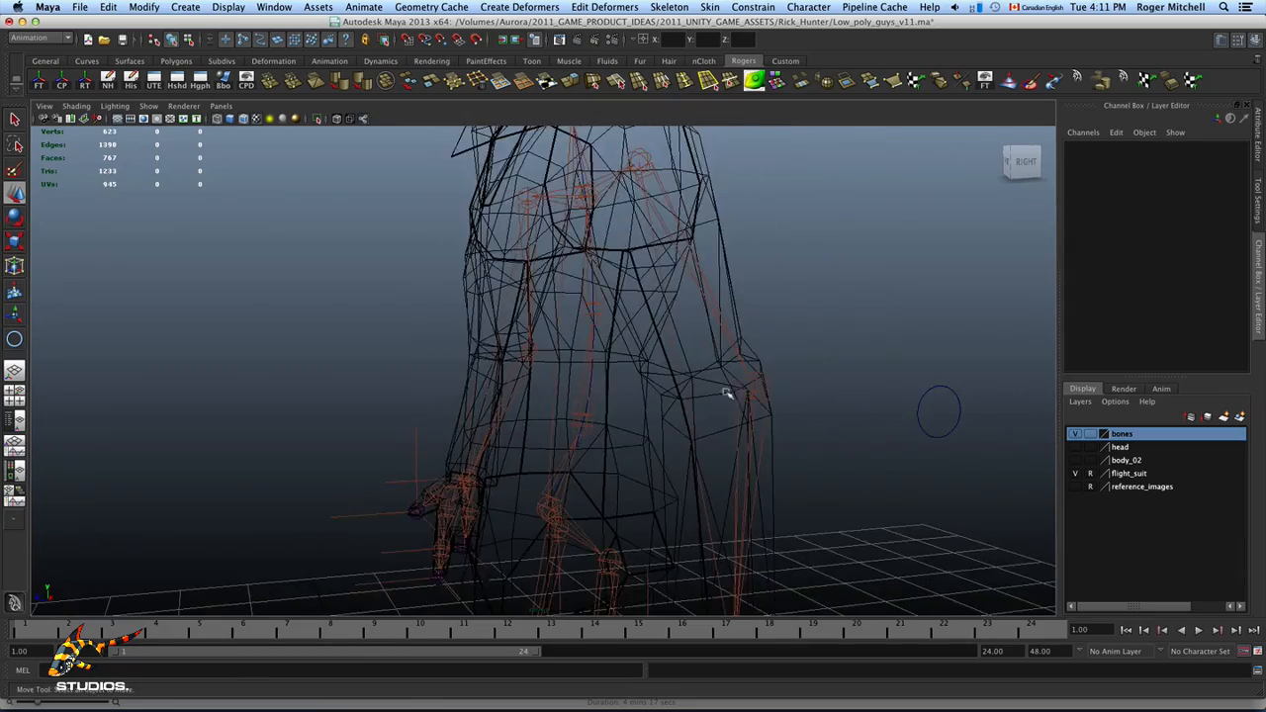
{"action": "left_click_drag", "start_coordinate": [727, 393], "coordinate": [814, 365], "text": "alt"}
{"action": "left_click", "coordinate": [930, 436]}
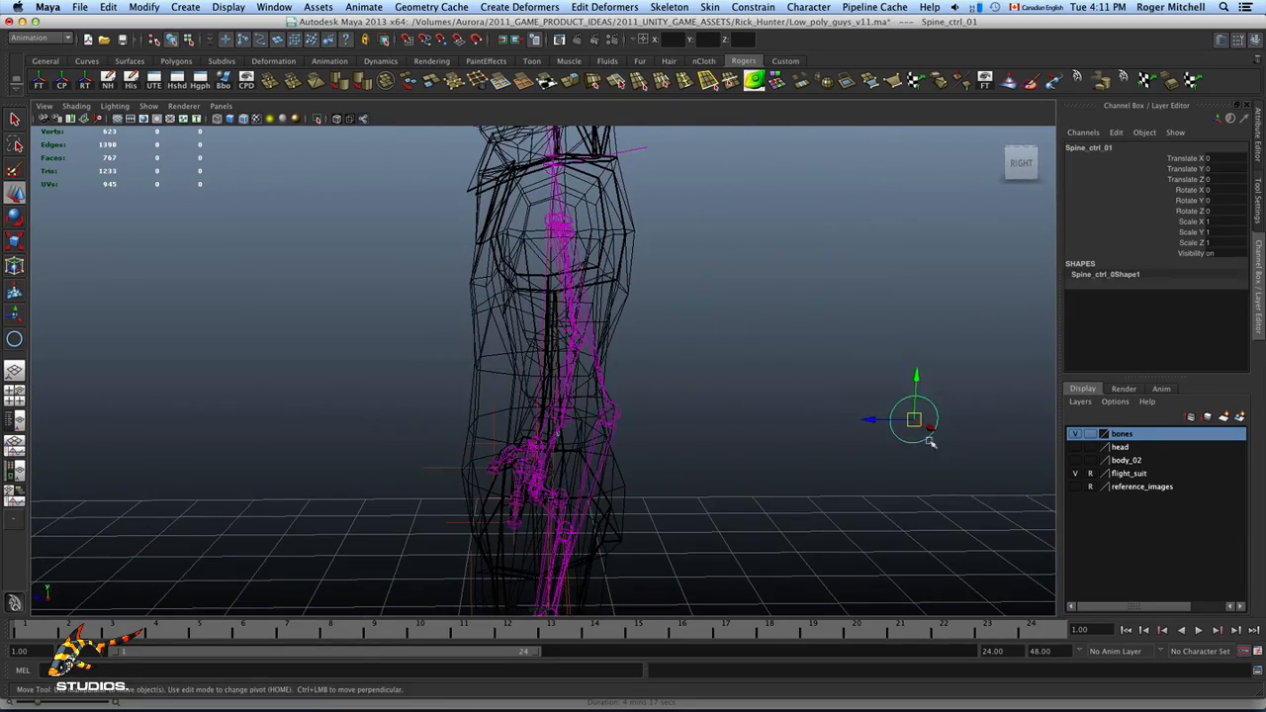
{"action": "left_click_drag", "start_coordinate": [930, 441], "coordinate": [744, 497], "text": "alt"}
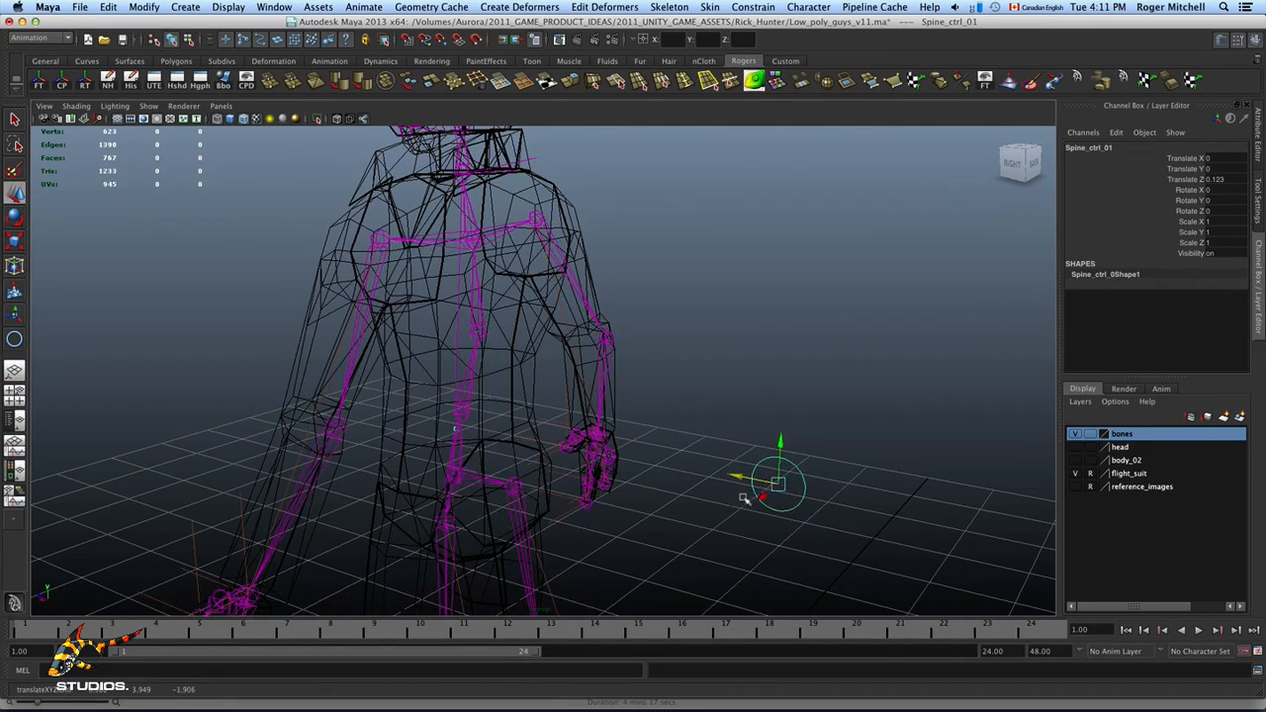
{"action": "key", "text": "z"}
{"action": "key", "text": "space"}
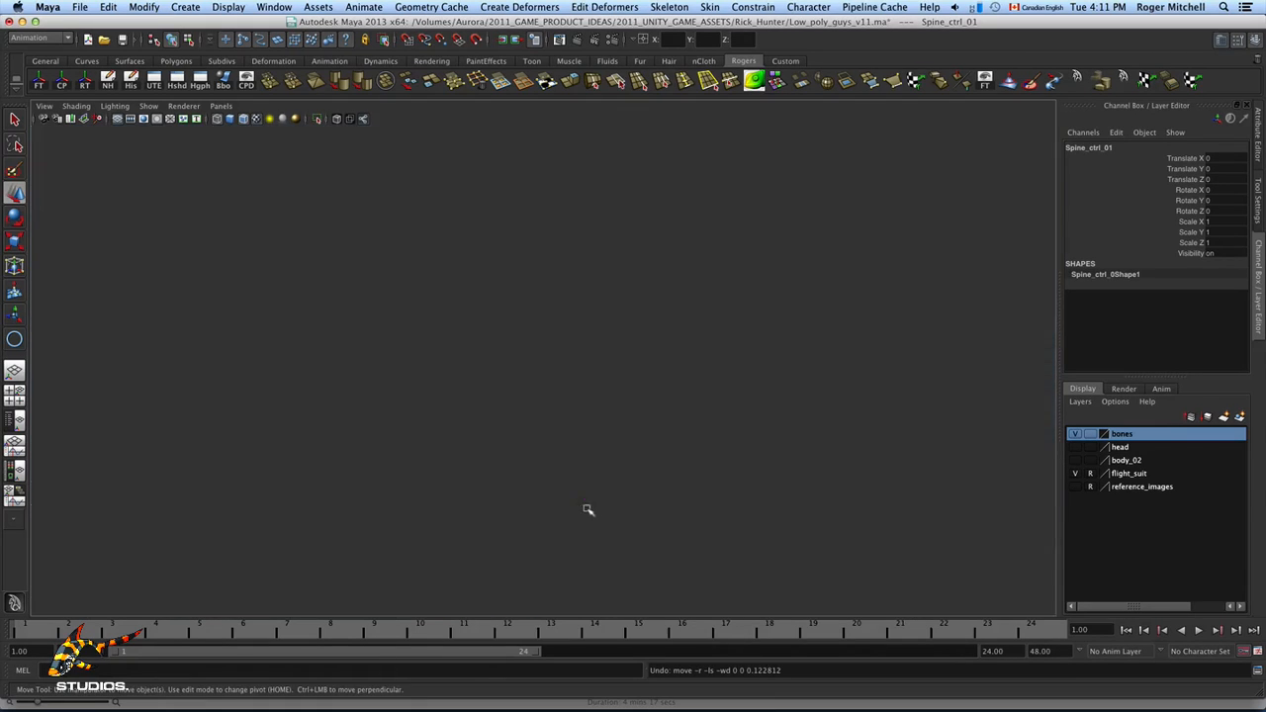
{"action": "left_click", "coordinate": [1077, 473]}
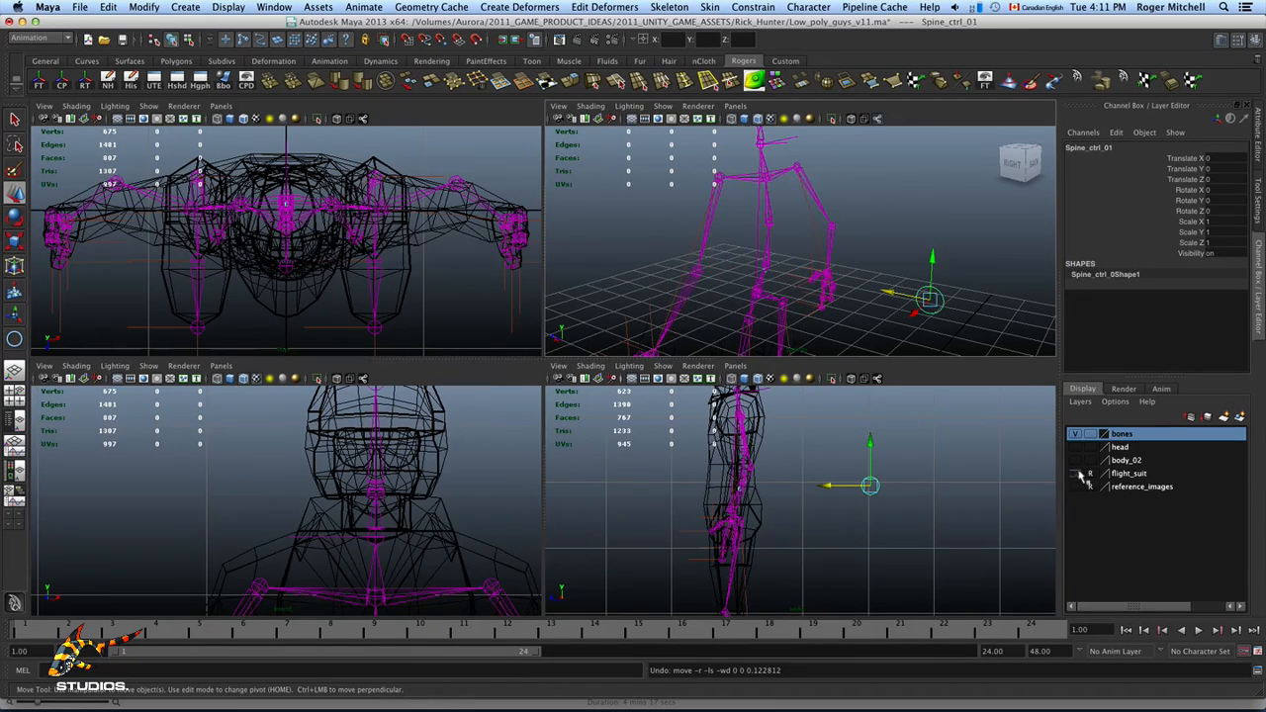
Step: Draw two NURBS circles above Spine_ctrl_01, at about Y 5.27, Z -1.99 and Y 4.63, Z -2.00
{"action": "right_click_drag", "start_coordinate": [754, 527], "coordinate": [878, 526], "text": "alt"}
{"action": "middle_click_drag", "start_coordinate": [738, 478], "coordinate": [777, 525], "text": "alt"}
{"action": "right_click_drag", "start_coordinate": [777, 525], "coordinate": [893, 520], "text": "alt"}
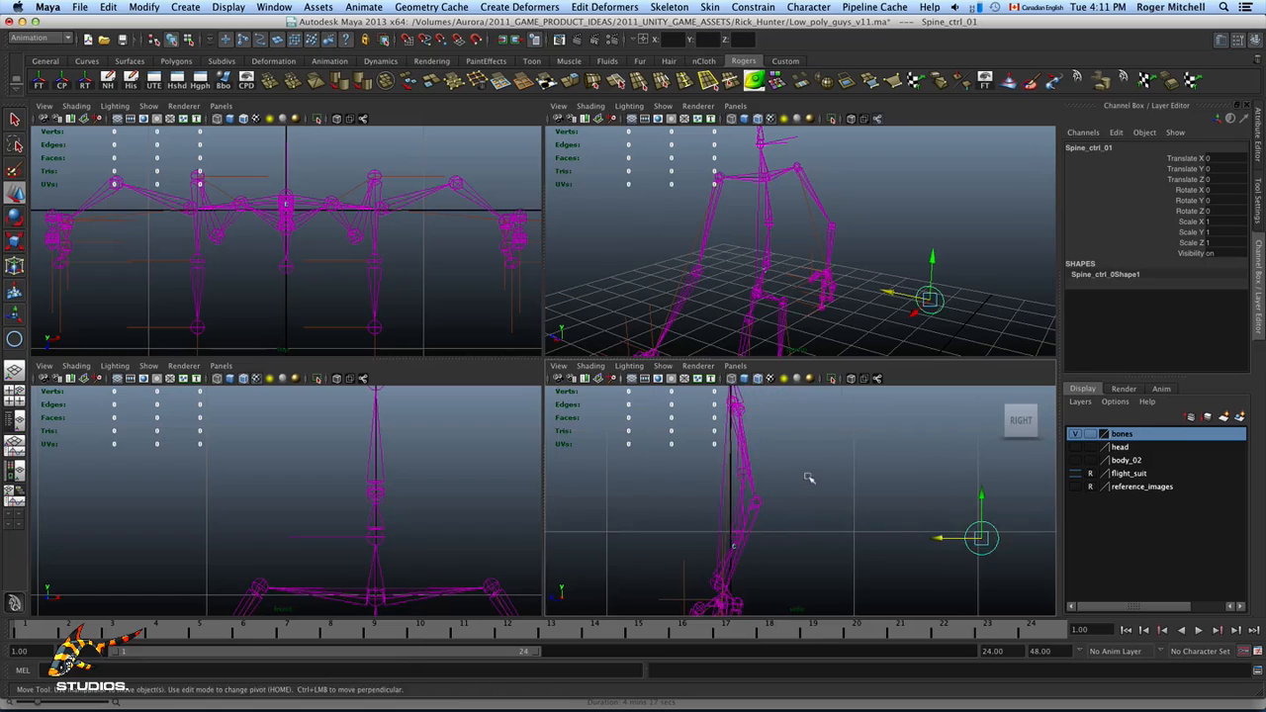
{"action": "middle_click_drag", "start_coordinate": [808, 477], "coordinate": [802, 495], "text": "alt"}
{"action": "right_click_drag", "start_coordinate": [802, 495], "coordinate": [939, 514], "text": "alt"}
{"action": "right_click_drag", "start_coordinate": [919, 458], "coordinate": [838, 460], "text": "alt"}
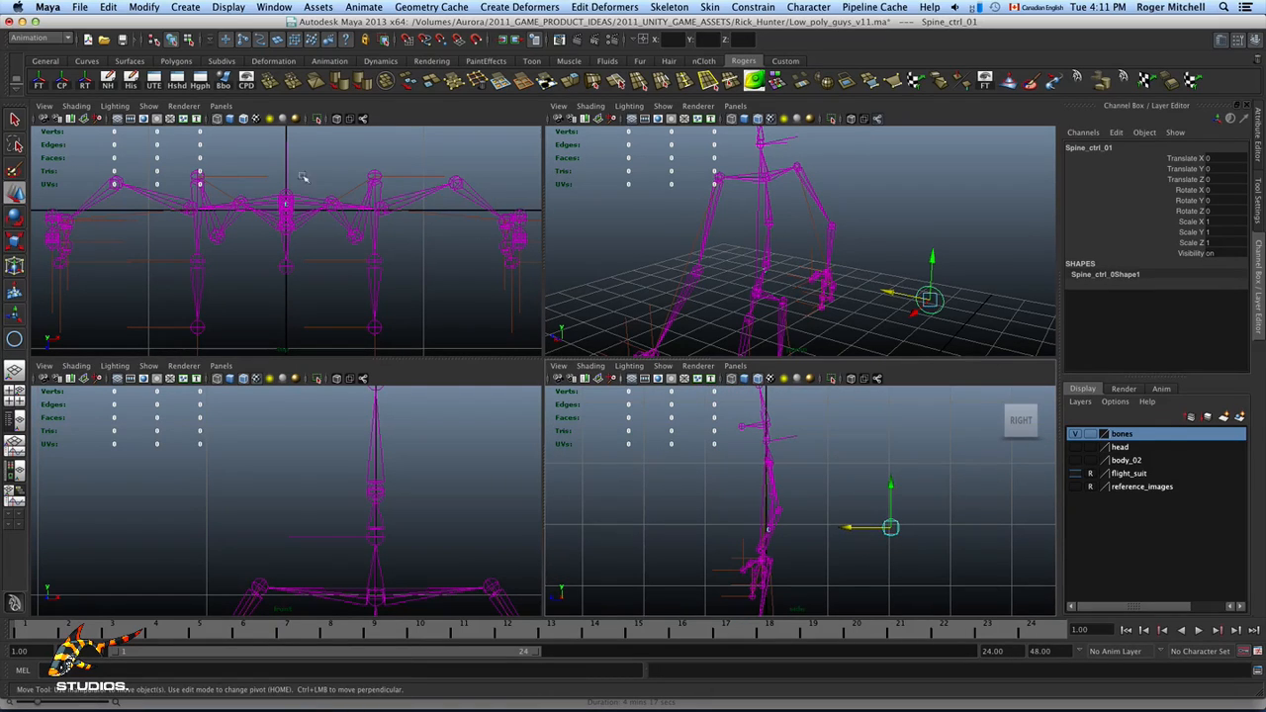
{"action": "left_click", "coordinate": [86, 62]}
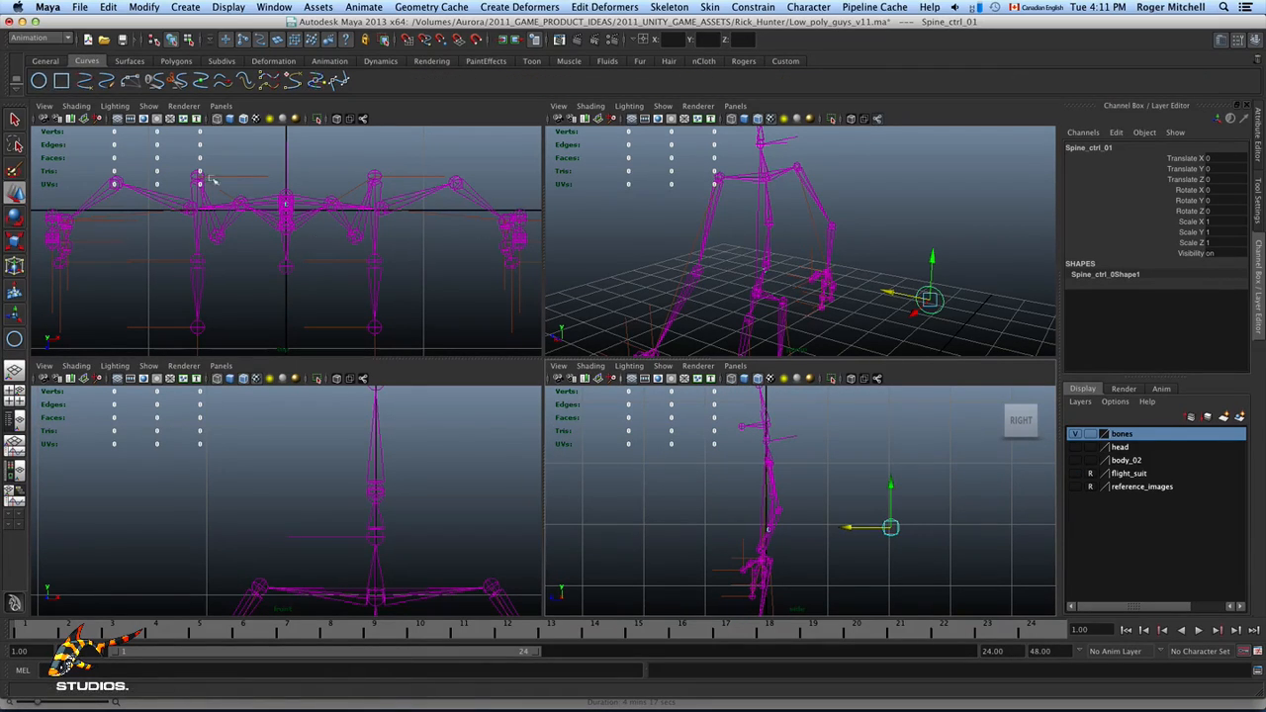
{"action": "left_click", "coordinate": [39, 80]}
{"action": "left_click_drag", "start_coordinate": [890, 447], "coordinate": [900, 455]}
{"action": "key", "text": "w"}
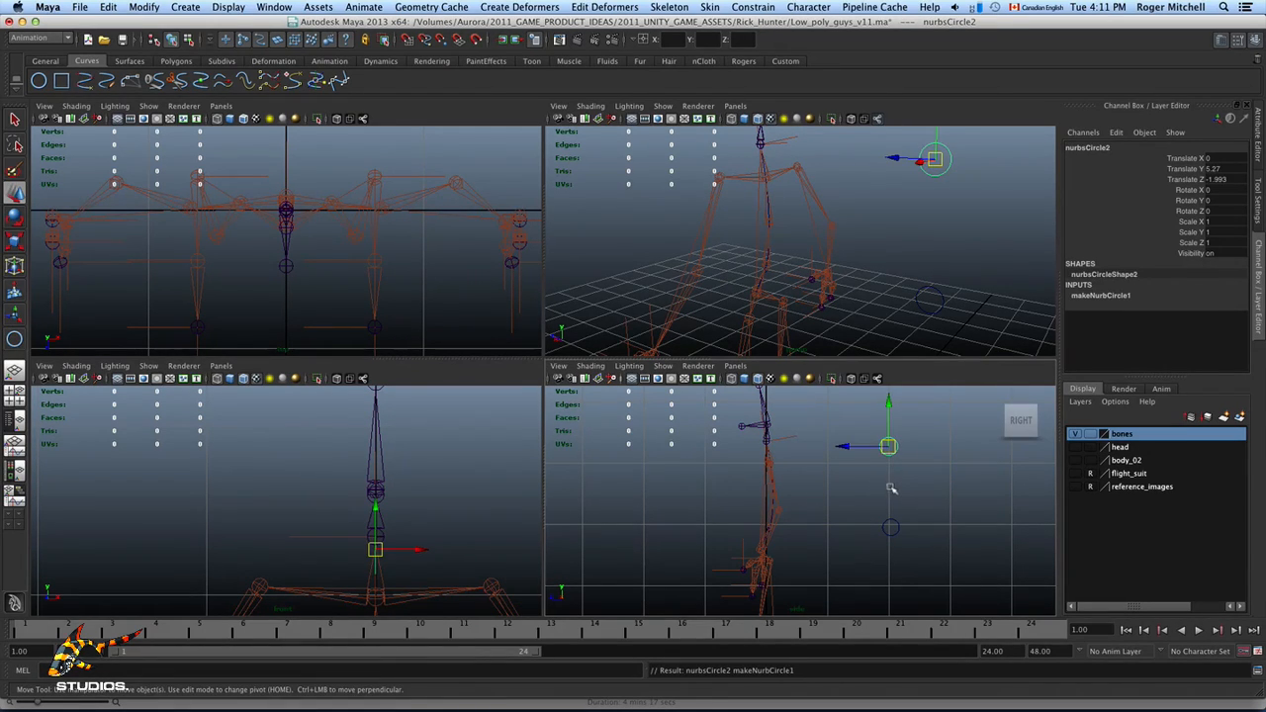
{"action": "key", "text": "g"}
{"action": "left_click_drag", "start_coordinate": [889, 485], "coordinate": [899, 497]}
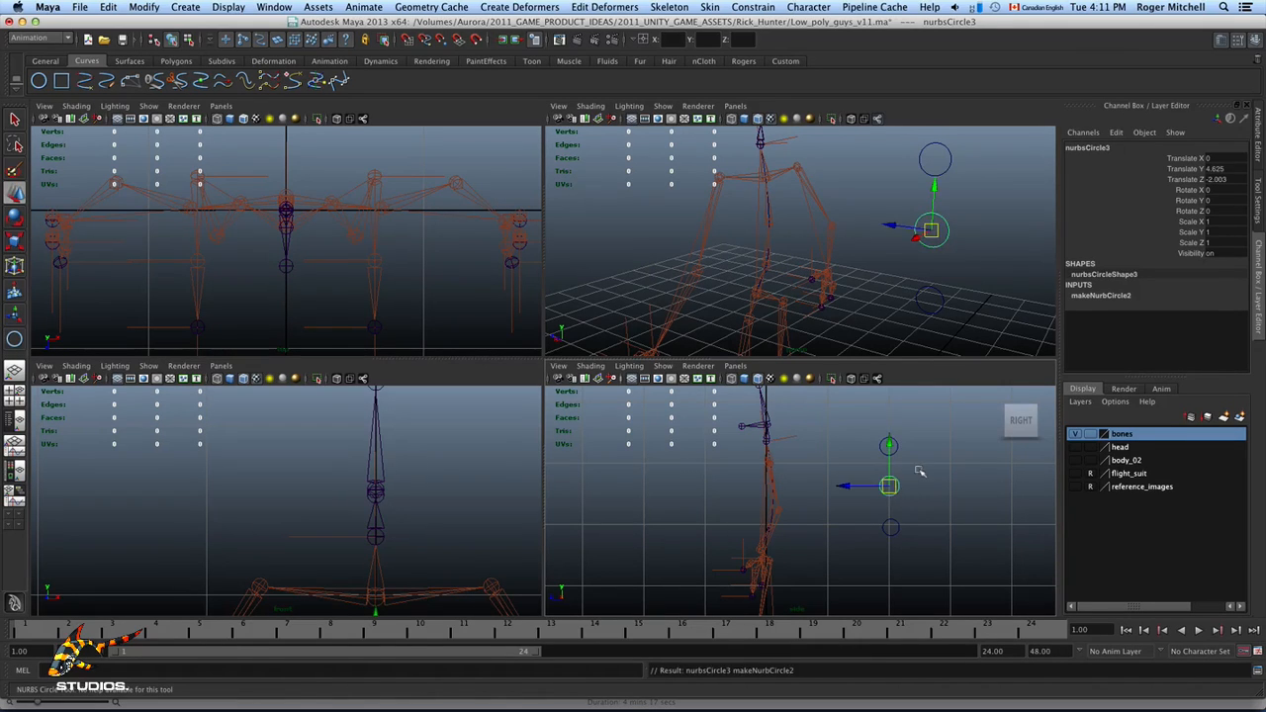
{"action": "left_click", "coordinate": [919, 472]}
Step: Hide the bones layer and display the control vertices of the spine curve
{"action": "scroll", "coordinate": [975, 504], "scroll_direction": "up", "scroll_amount": 5}
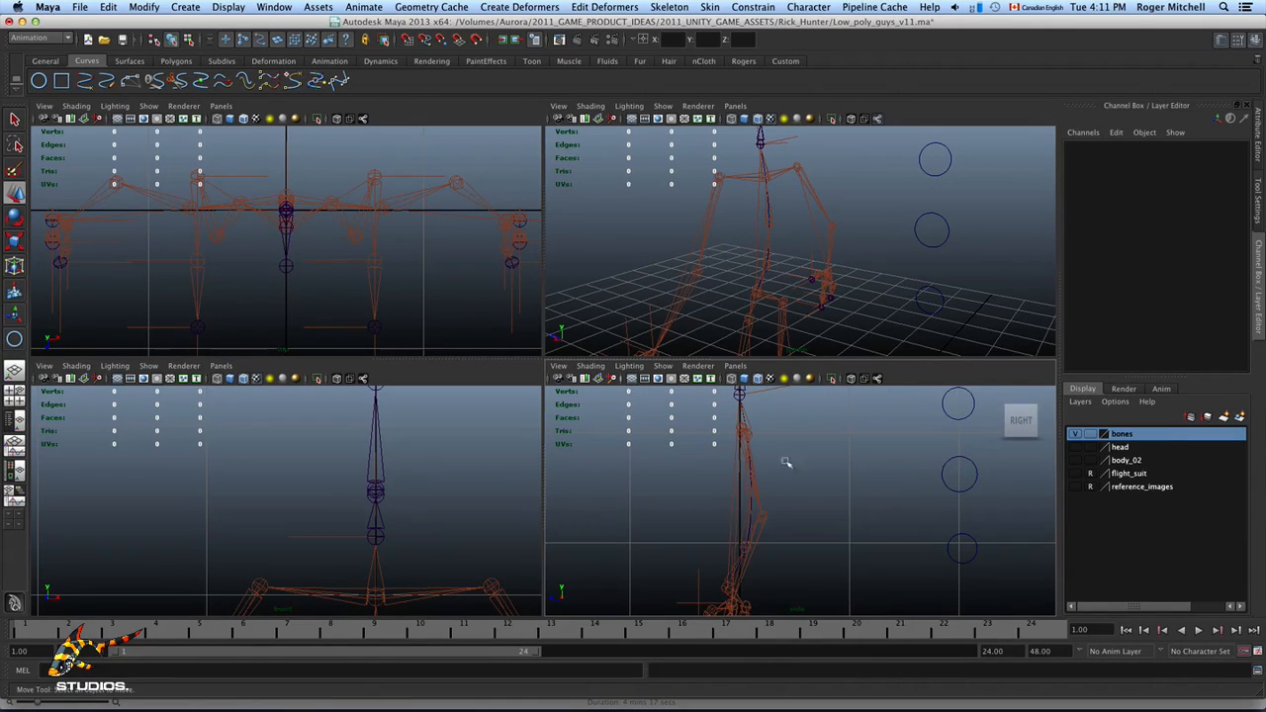
{"action": "left_click", "coordinate": [1076, 434]}
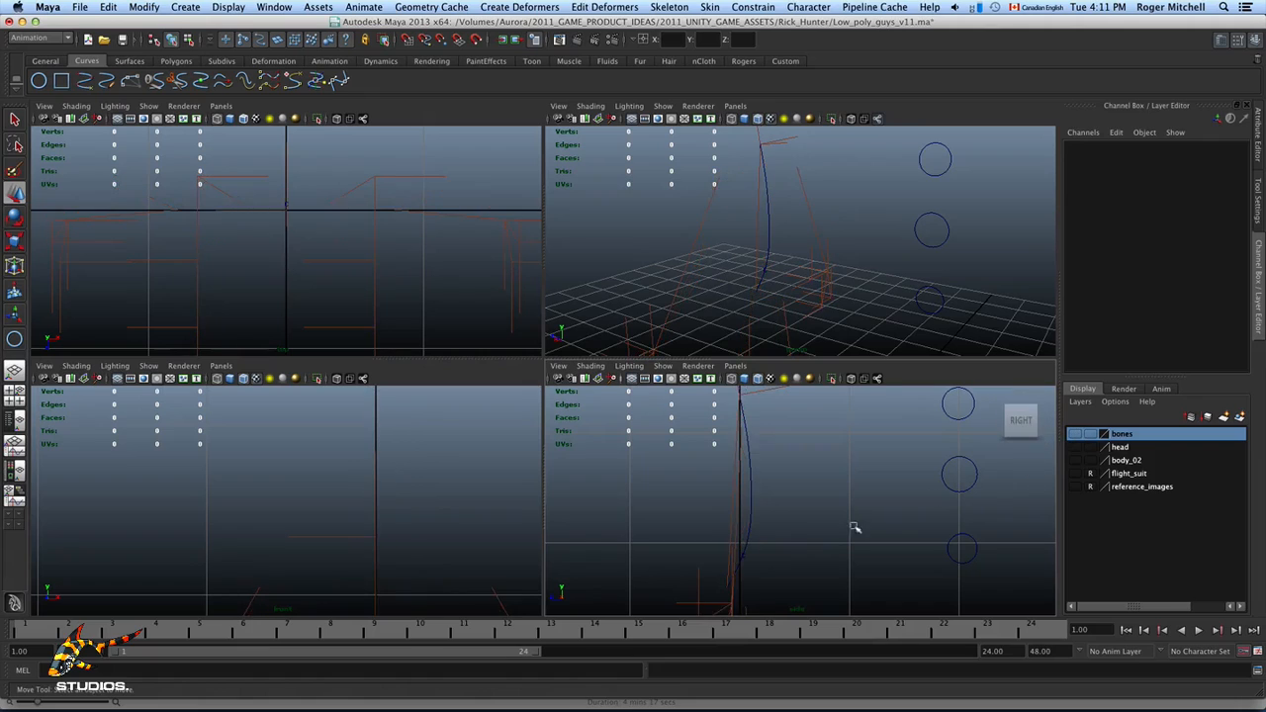
{"action": "scroll", "coordinate": [856, 529], "scroll_direction": "up", "scroll_amount": 2}
{"action": "left_click_drag", "start_coordinate": [790, 484], "coordinate": [747, 508]}
{"action": "right_click", "coordinate": [747, 494]}
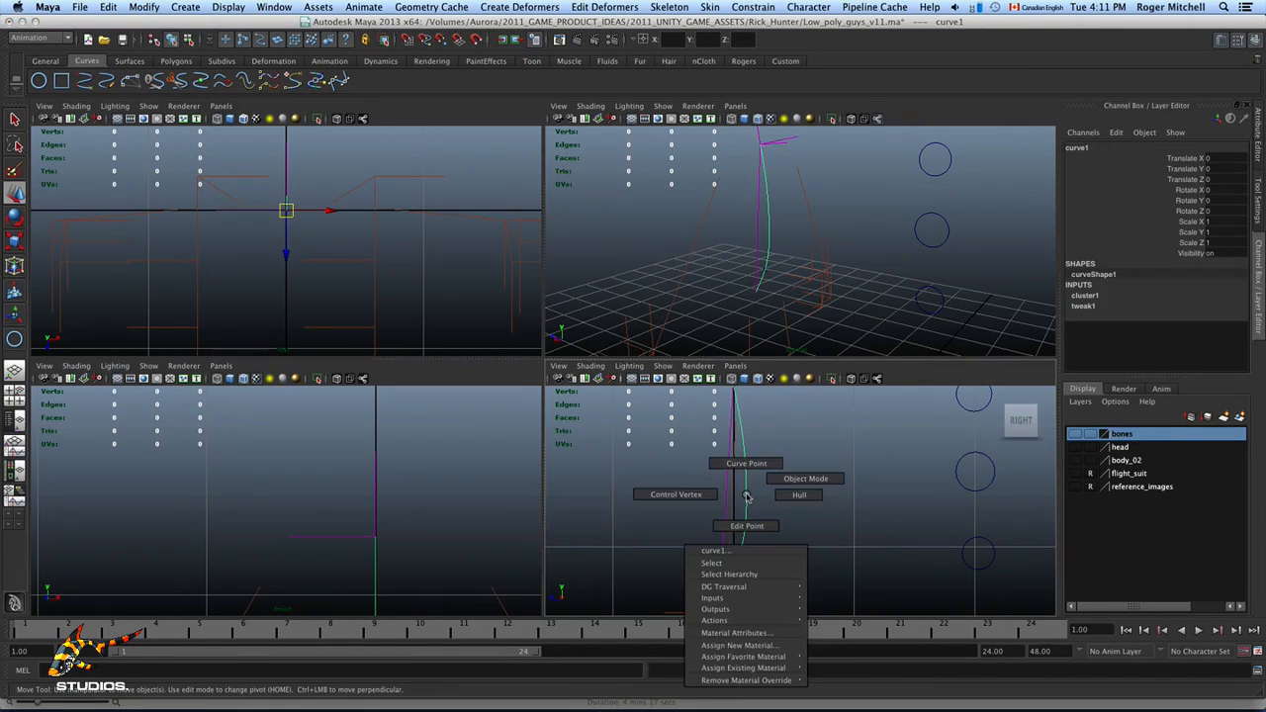
{"action": "right_click_drag", "start_coordinate": [747, 494], "coordinate": [735, 498]}
Step: Create a cluster on the spine curve's middle control vertex, with Relative mode off and an envelope of 1.000
{"action": "left_click", "coordinate": [747, 495]}
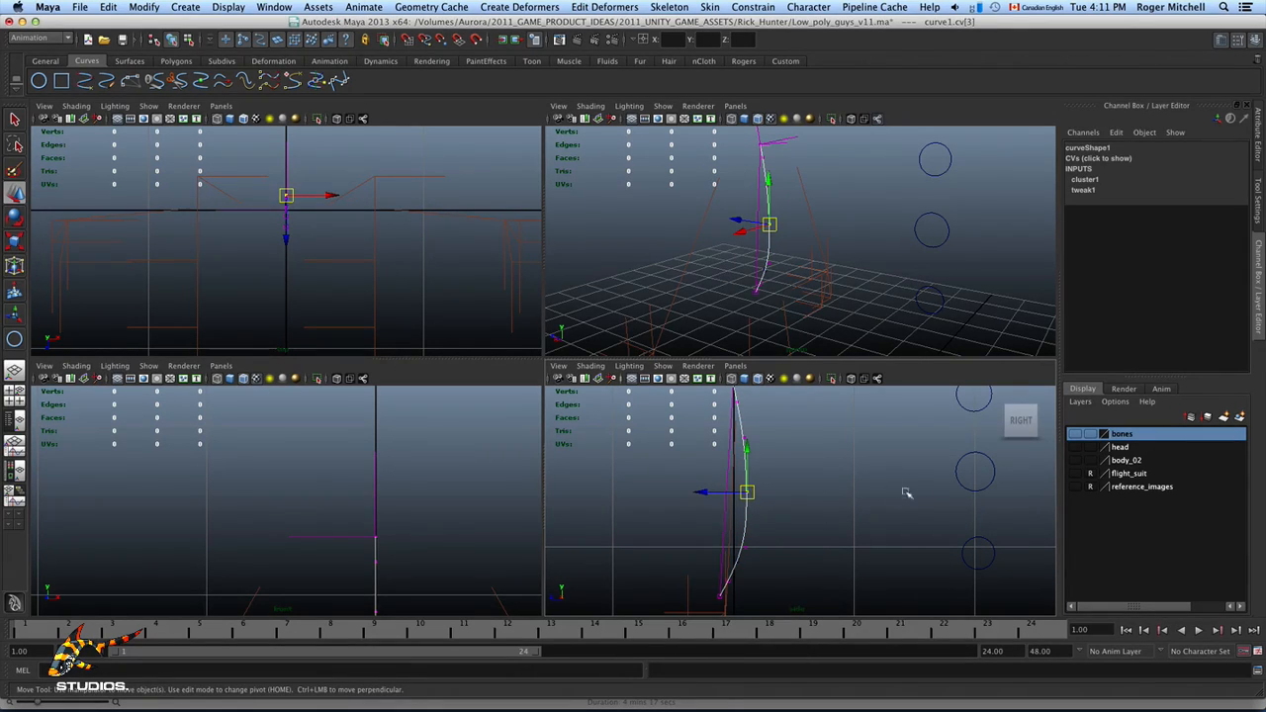
{"action": "left_click", "coordinate": [812, 488]}
{"action": "left_click_drag", "start_coordinate": [766, 484], "coordinate": [747, 495]}
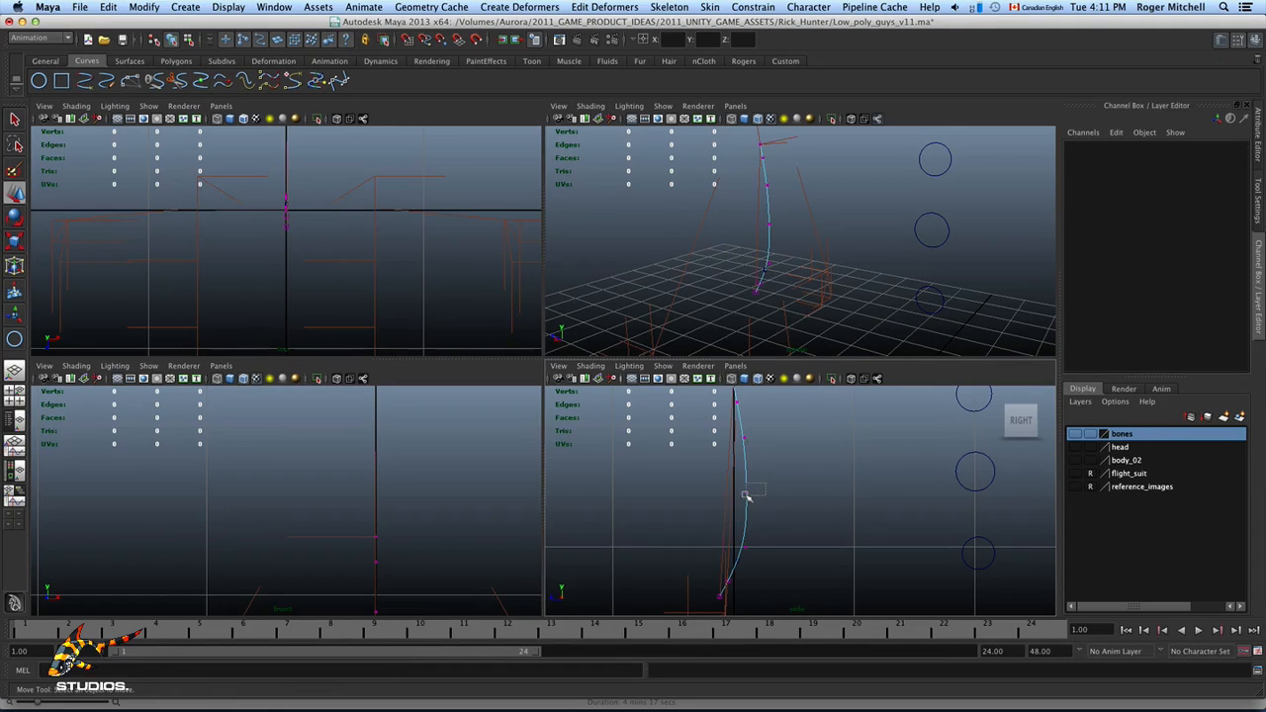
{"action": "middle_click_drag", "start_coordinate": [823, 476], "coordinate": [835, 534], "text": "alt"}
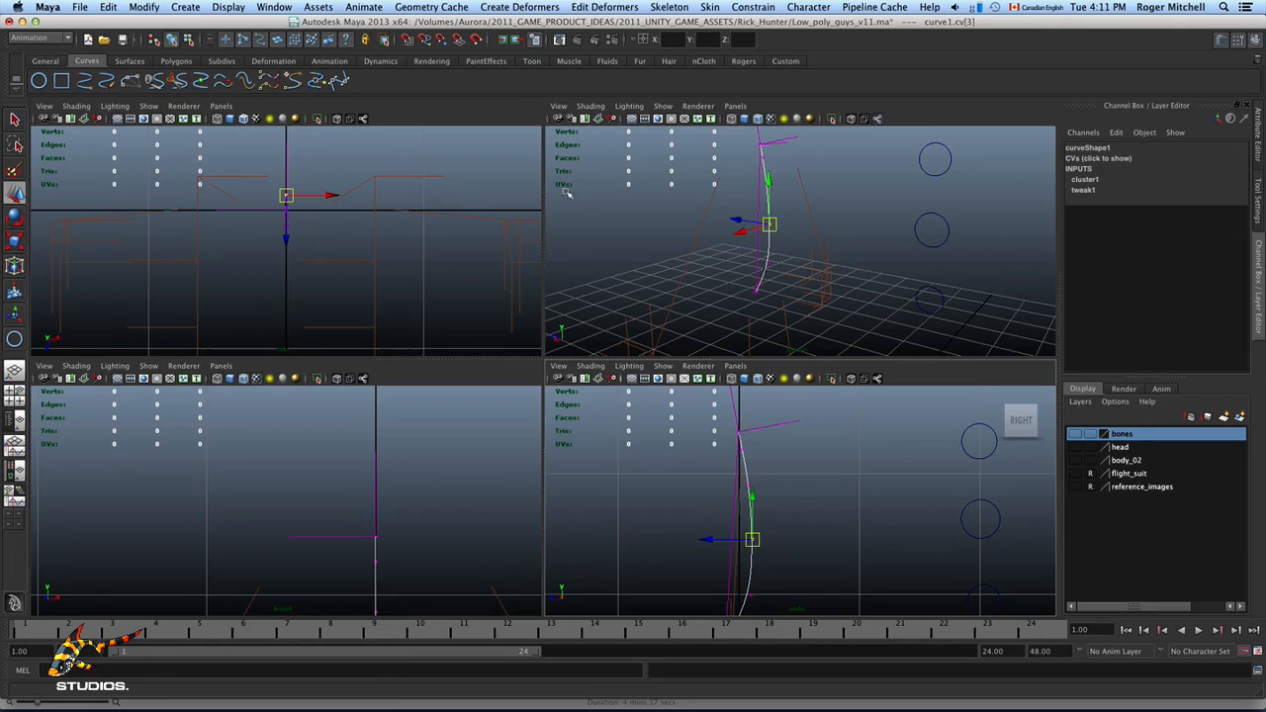
{"action": "left_click", "coordinate": [497, 8]}
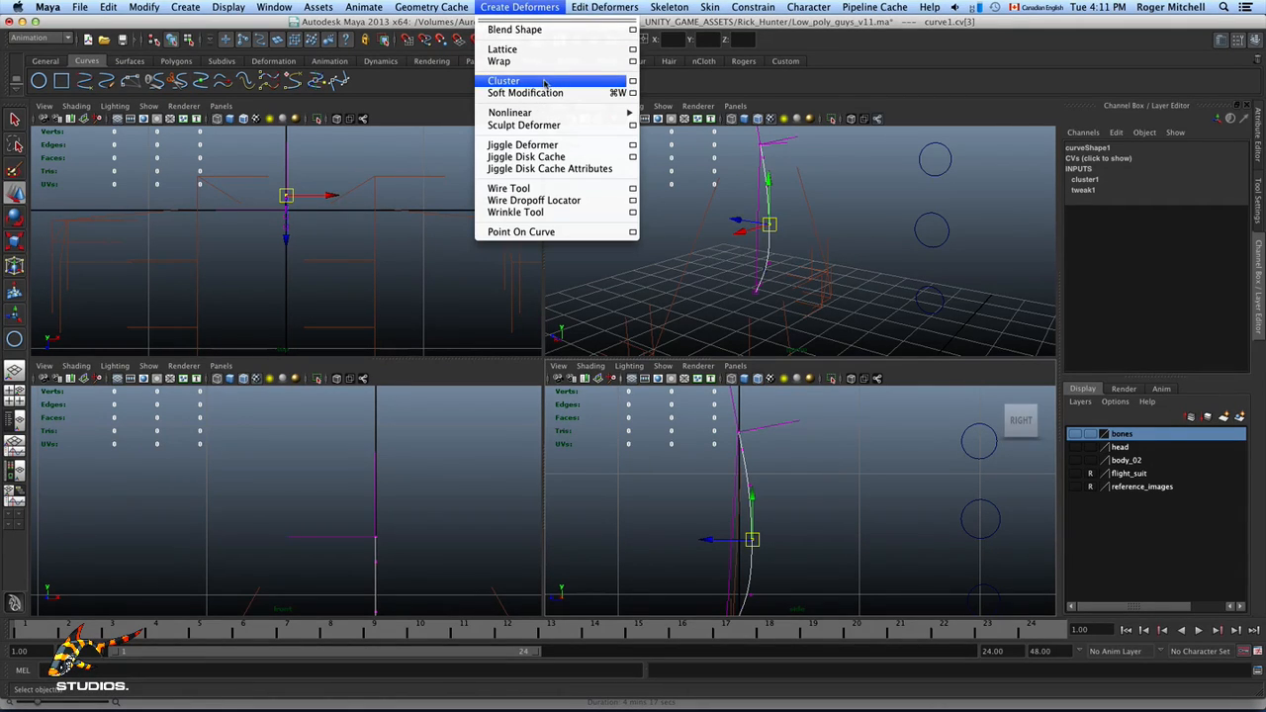
{"action": "left_click", "coordinate": [633, 81]}
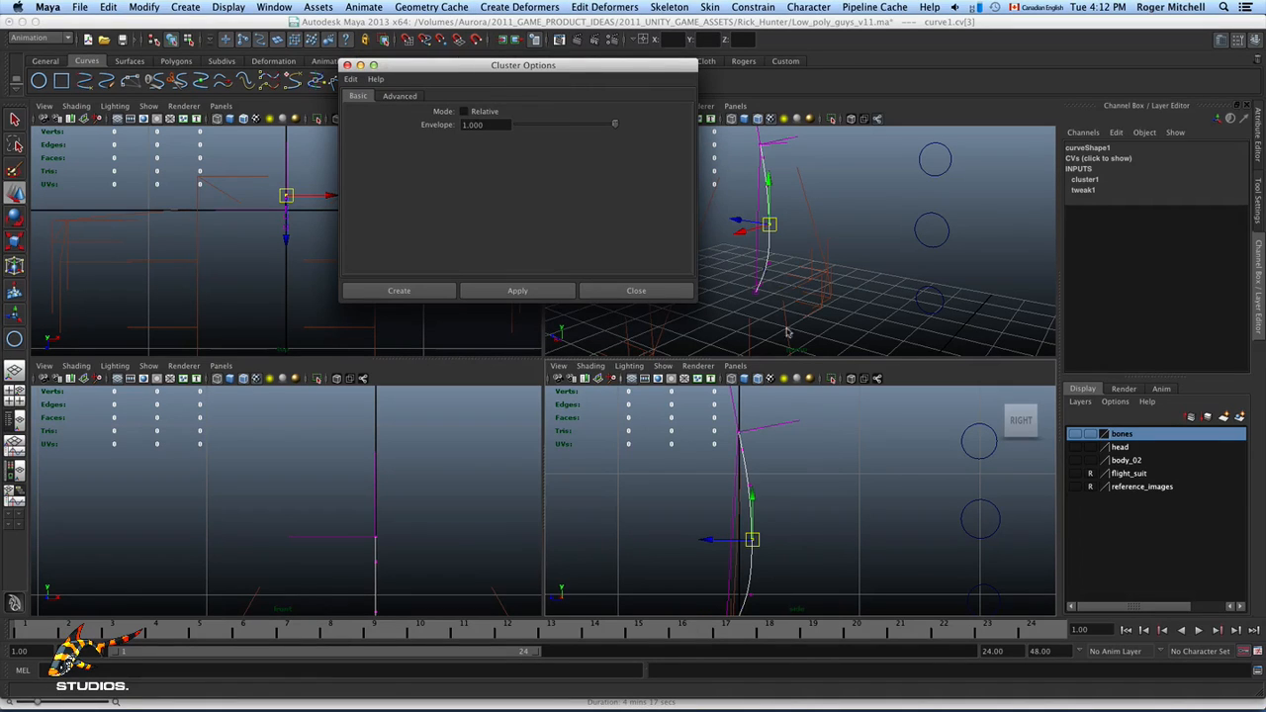
{"action": "left_click", "coordinate": [517, 290]}
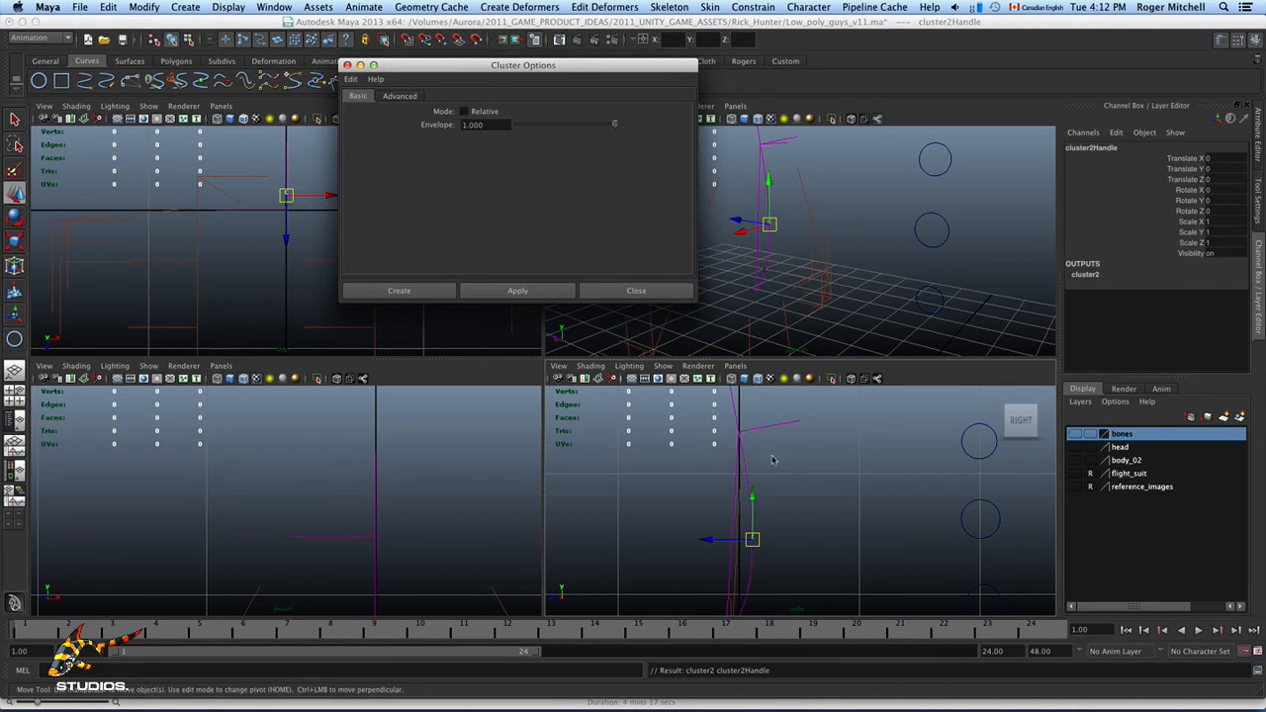
Step: Parent the middle spine cluster to the middle control circle
{"action": "left_click", "coordinate": [960, 519]}
{"action": "key", "text": "p"}
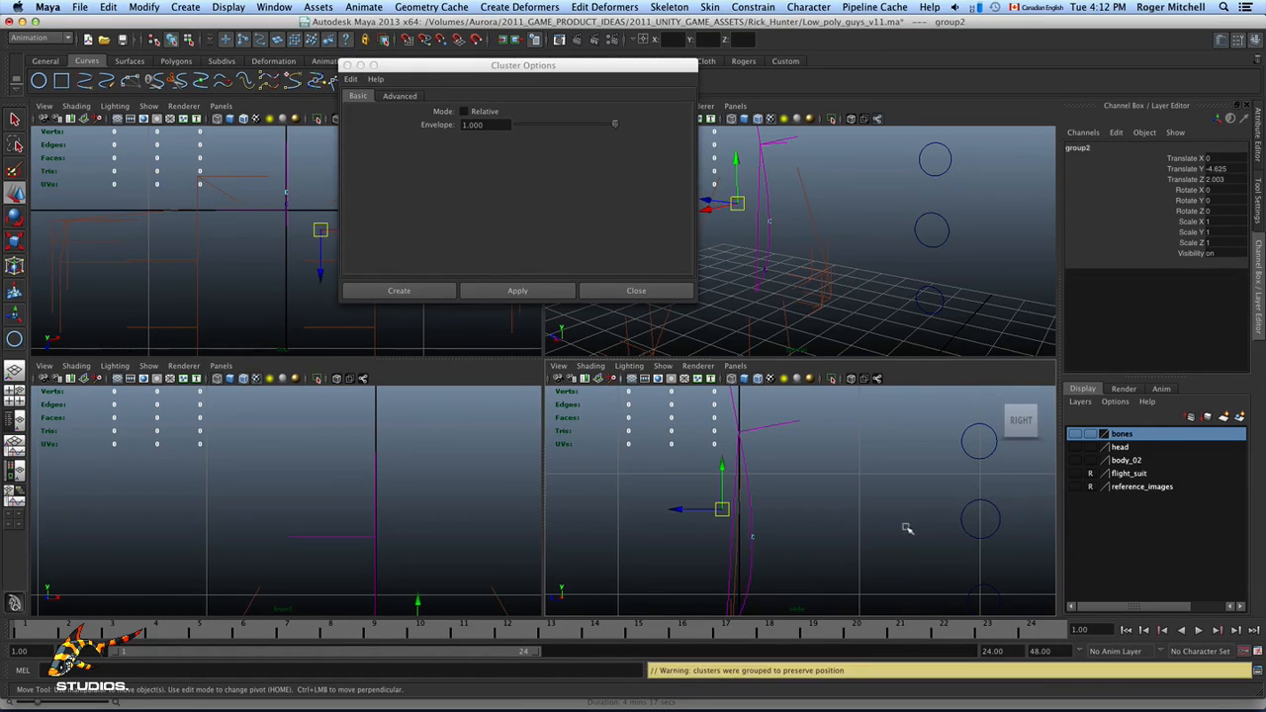
{"action": "left_click", "coordinate": [919, 542]}
{"action": "left_click", "coordinate": [994, 517]}
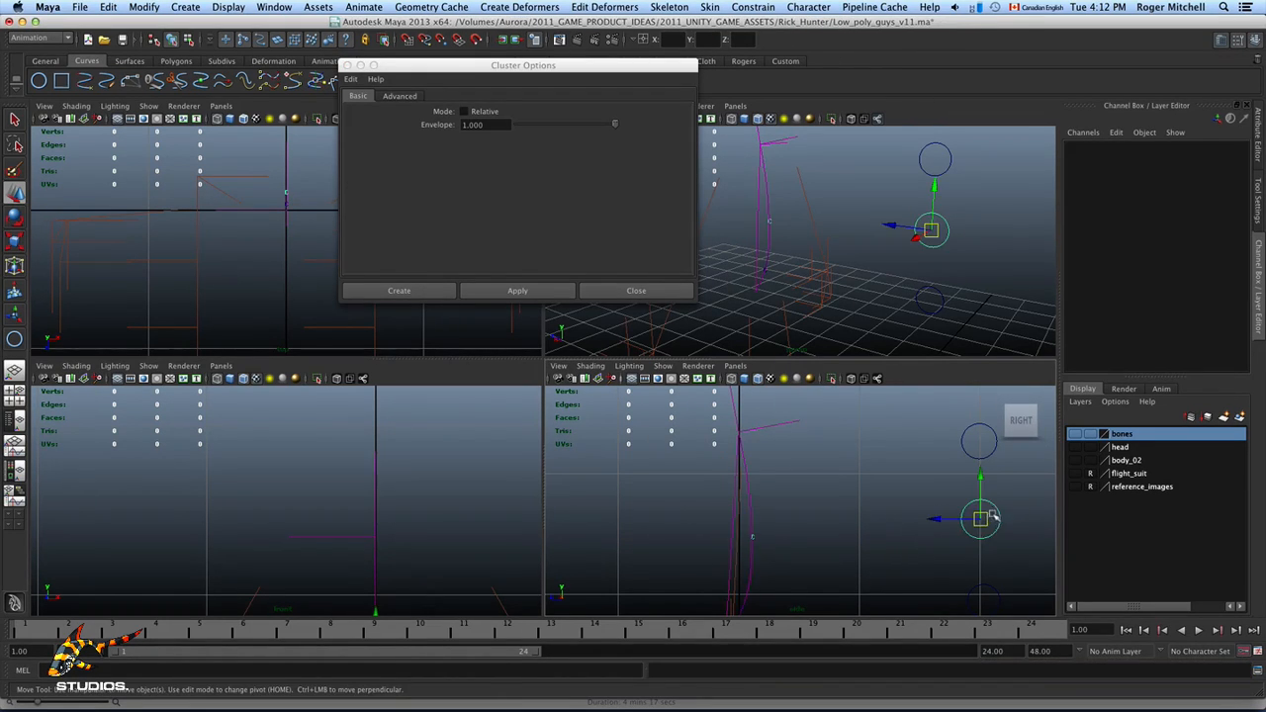
Step: Create a cluster from the two control vertices just below the upper end of the spine curve
{"action": "left_click", "coordinate": [860, 465]}
{"action": "left_click_drag", "start_coordinate": [806, 458], "coordinate": [749, 468]}
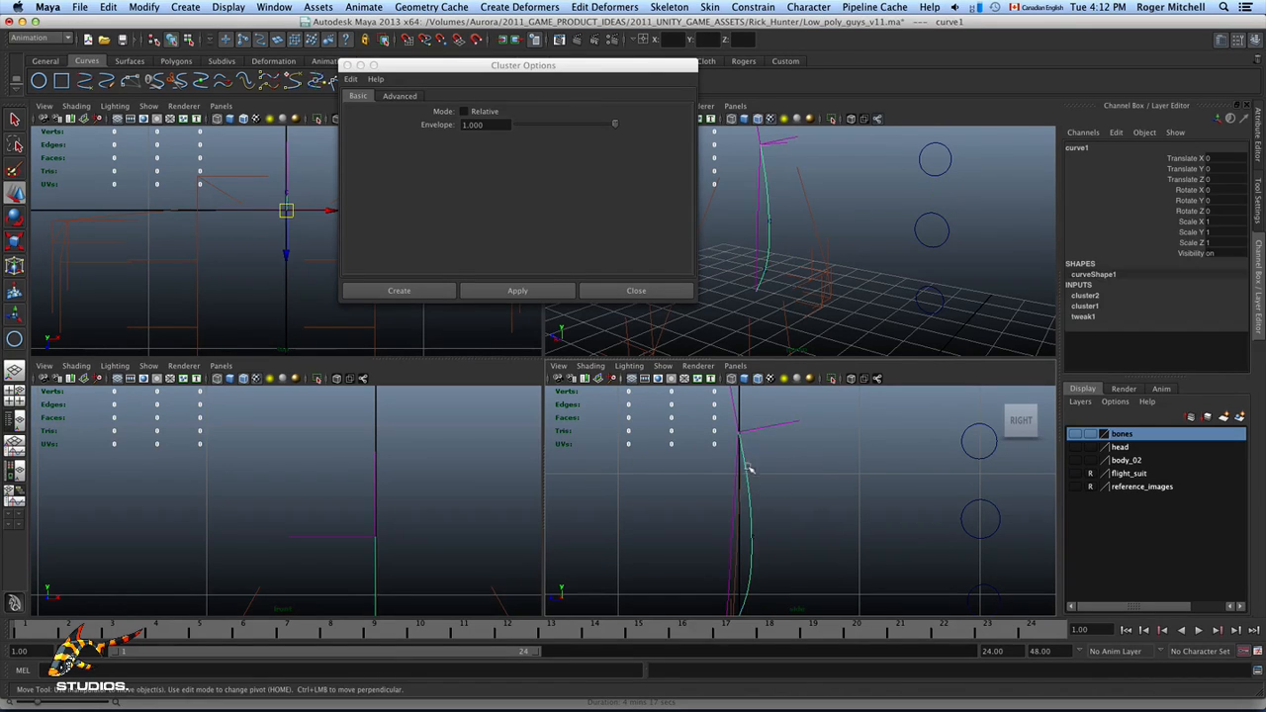
{"action": "right_click_drag", "start_coordinate": [746, 465], "coordinate": [692, 461]}
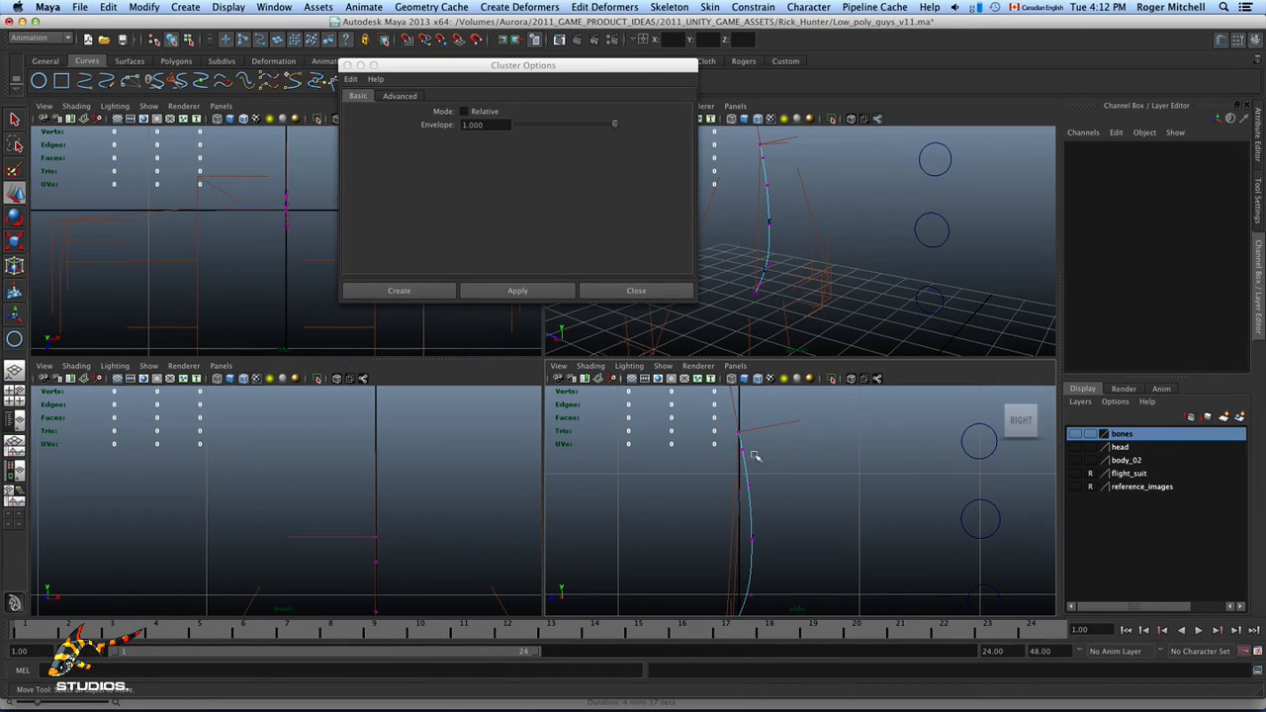
{"action": "left_click_drag", "start_coordinate": [765, 491], "coordinate": [742, 443]}
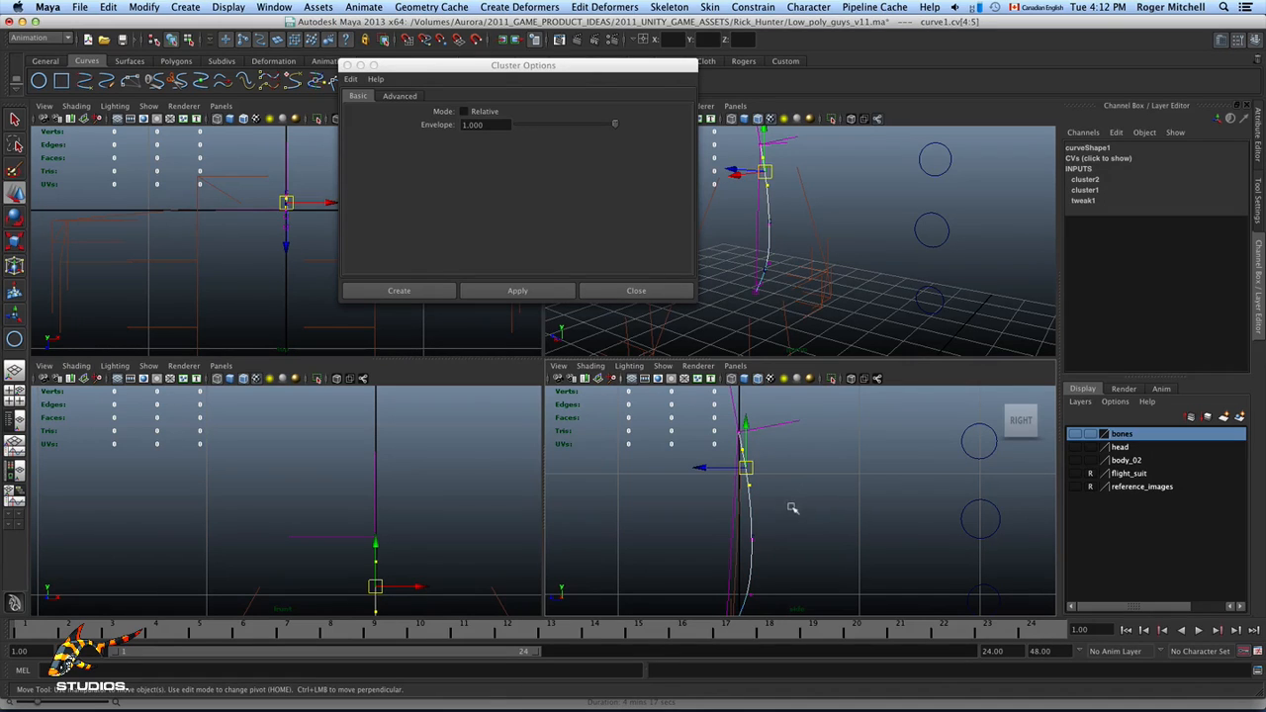
{"action": "left_click_drag", "start_coordinate": [790, 511], "coordinate": [751, 524]}
{"action": "left_click", "coordinate": [425, 294]}
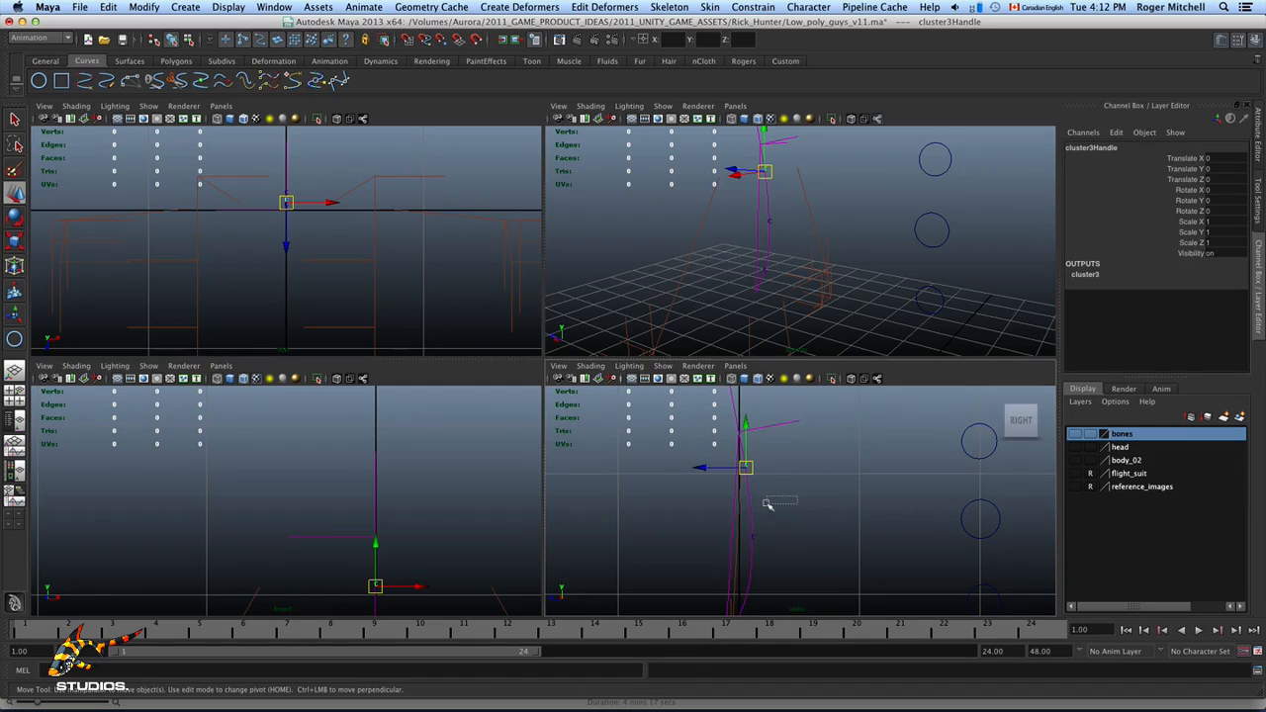
Step: Select the upper spine cluster handle followed by the top circle, and parent the cluster to the circle
{"action": "left_click_drag", "start_coordinate": [766, 505], "coordinate": [767, 504]}
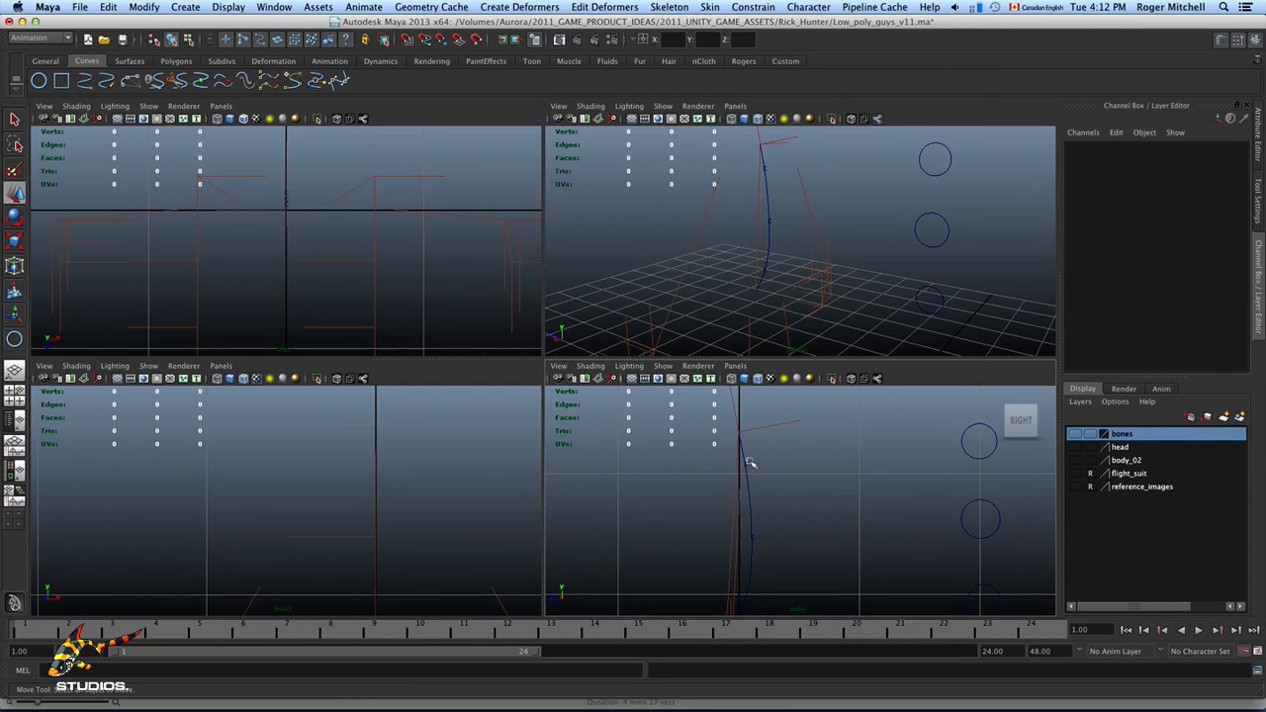
{"action": "left_click", "coordinate": [744, 465]}
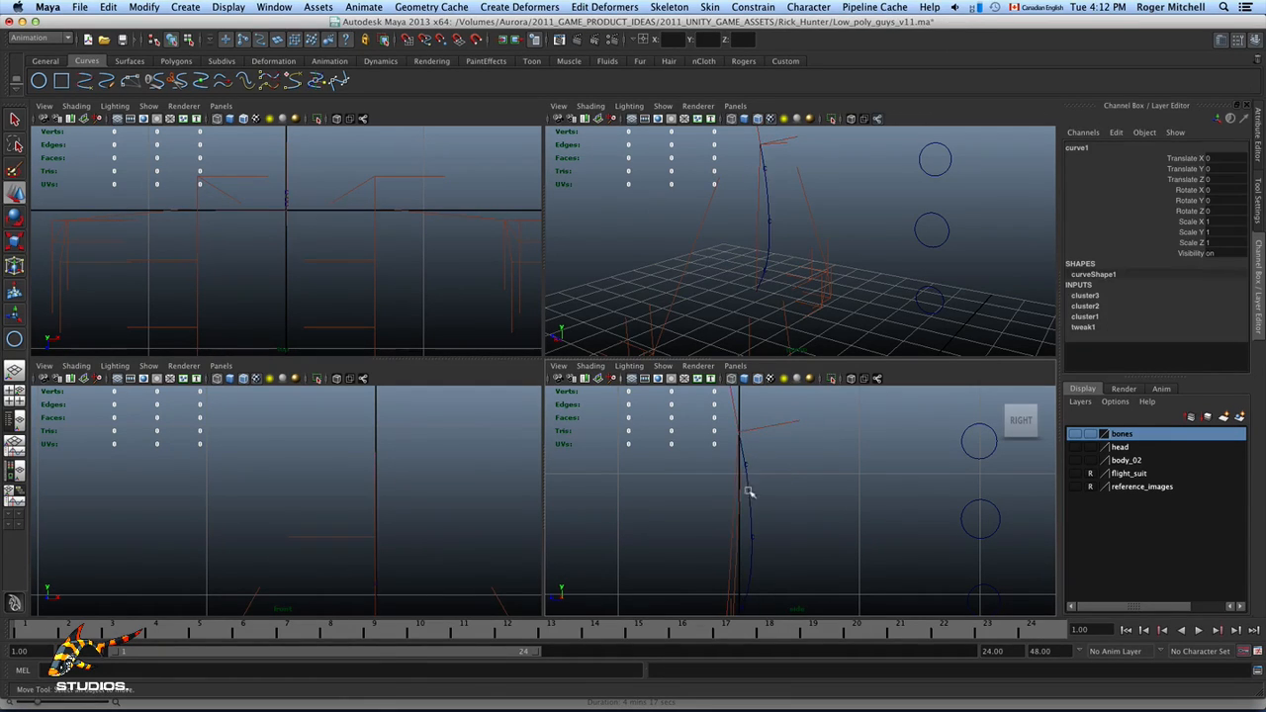
{"action": "left_click", "coordinate": [749, 492]}
{"action": "left_click_drag", "start_coordinate": [782, 483], "coordinate": [744, 454]}
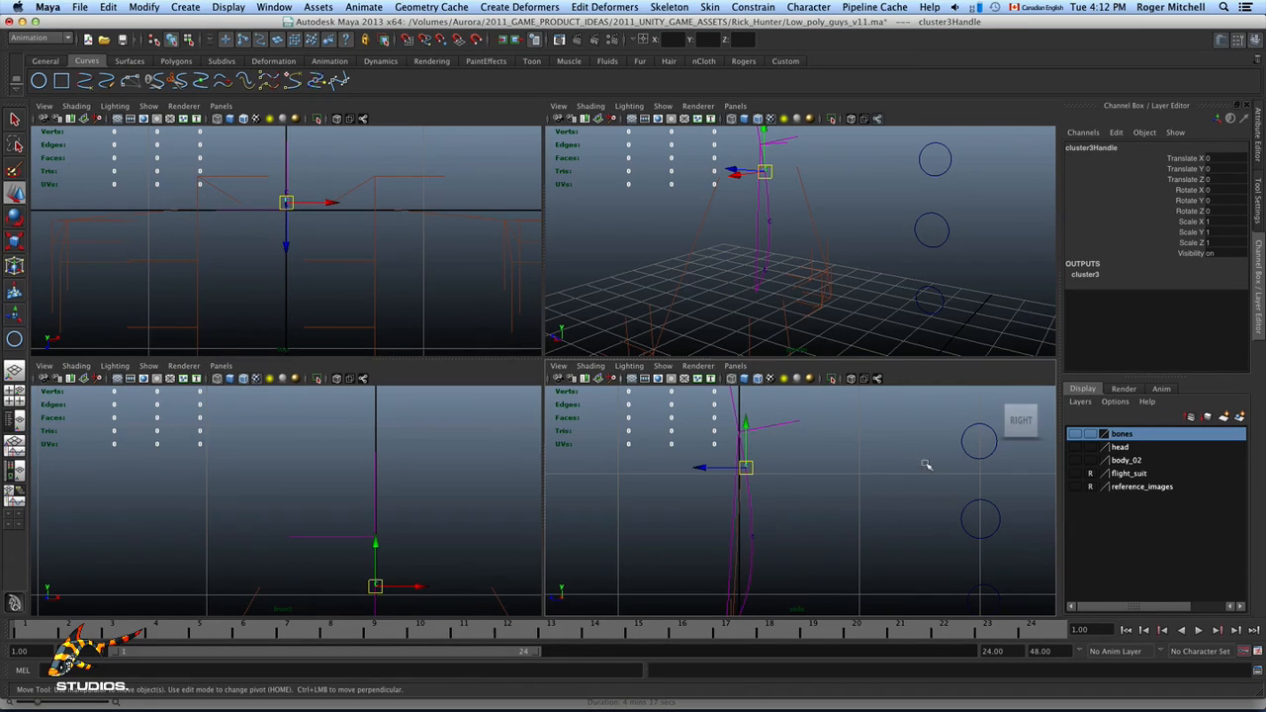
{"action": "left_click", "coordinate": [965, 448], "text": "shift"}
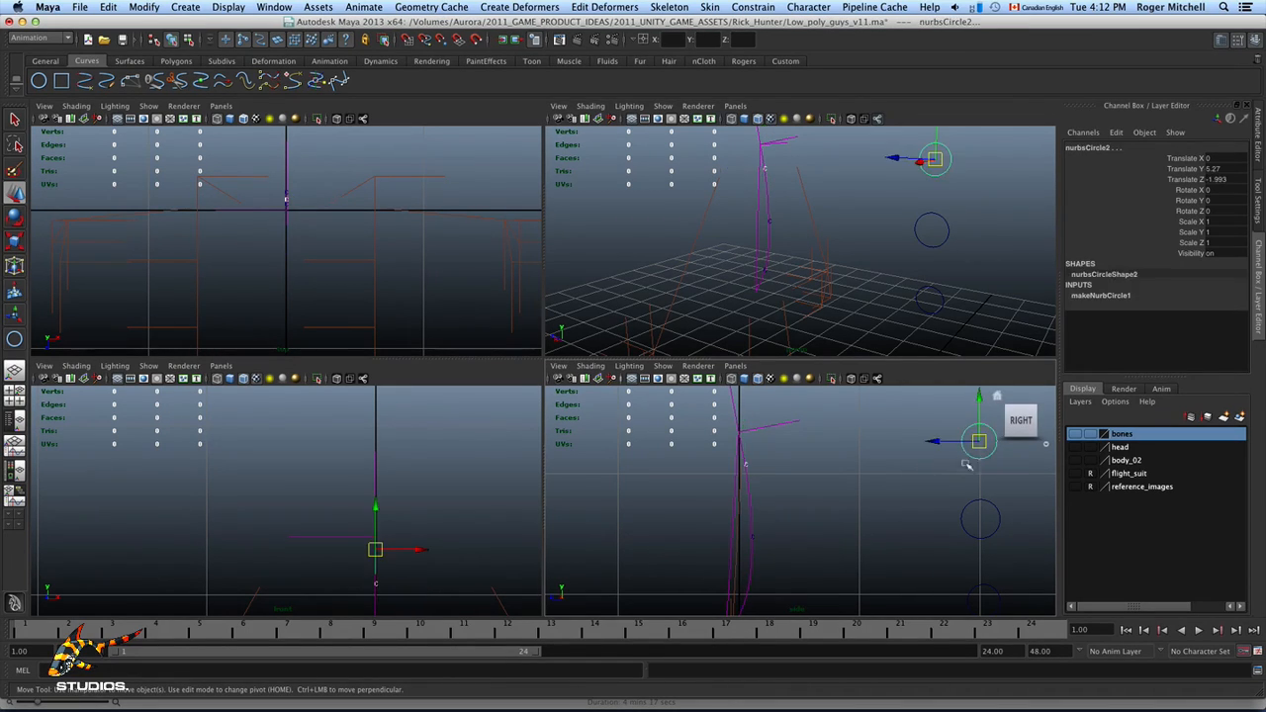
{"action": "key", "text": "p"}
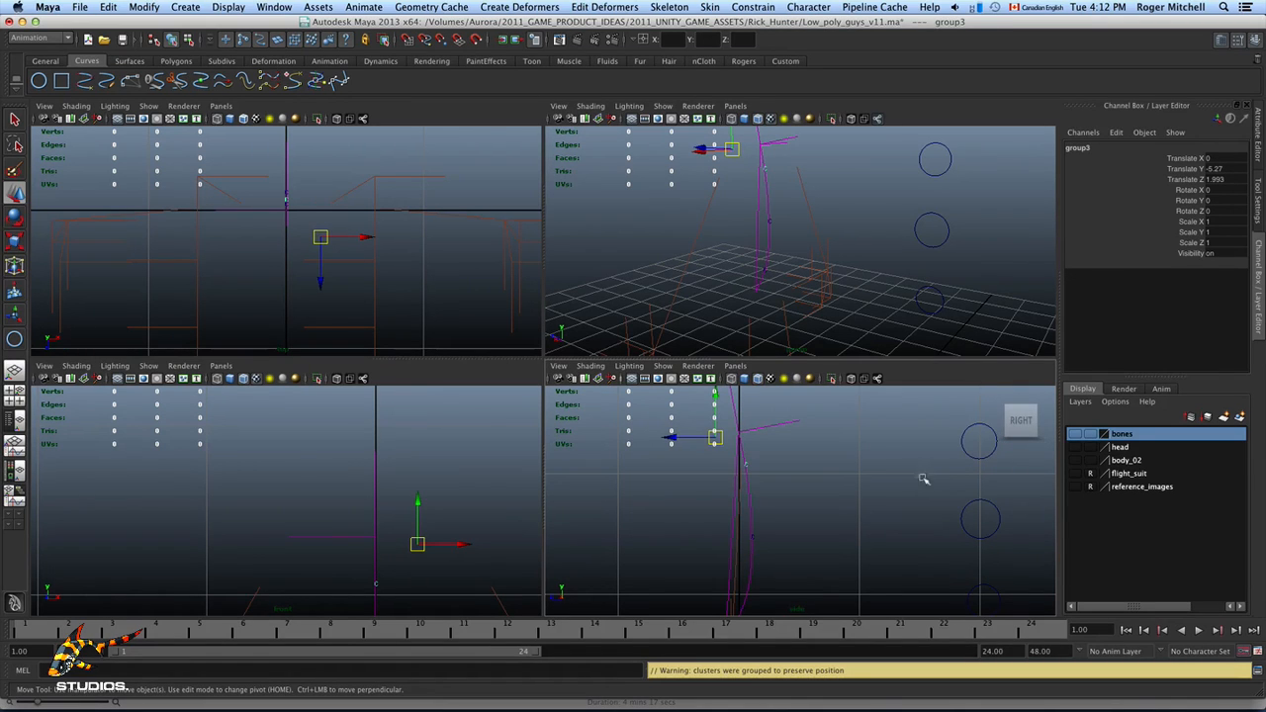
Step: Show the bones and flight_suit layers and enlarge the perspective view to fill the workspace
{"action": "left_click", "coordinate": [1076, 434]}
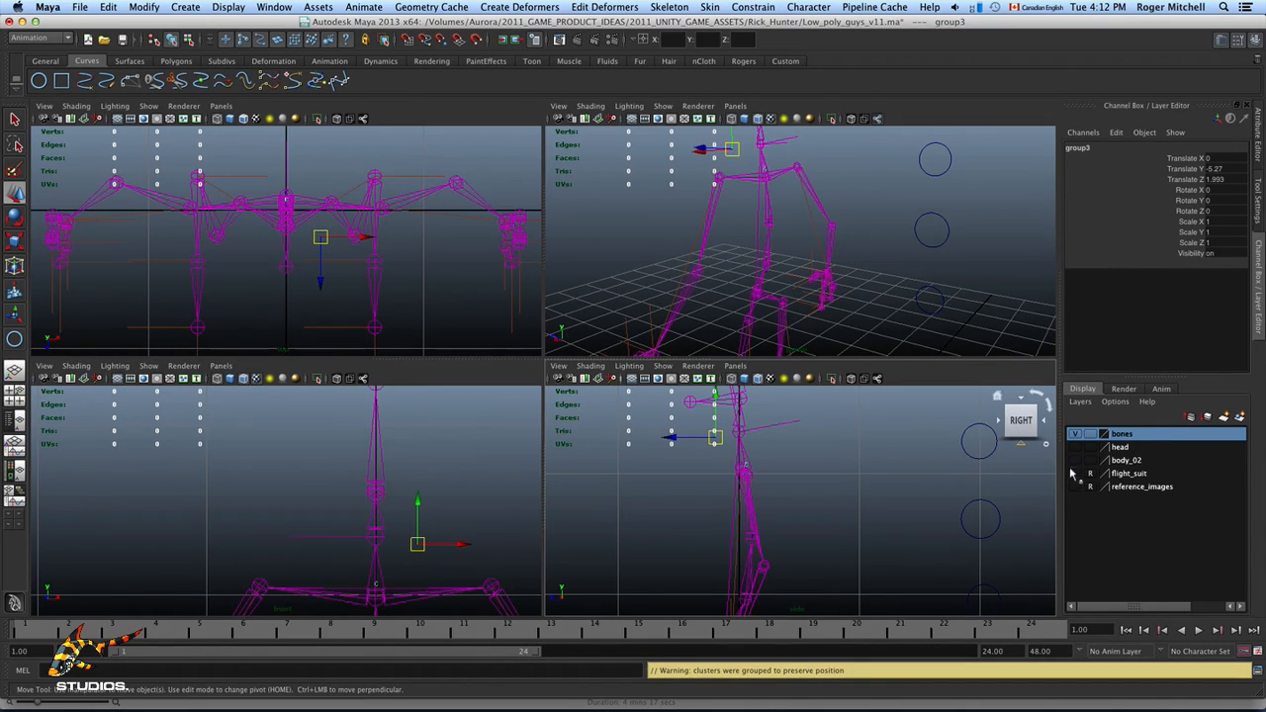
{"action": "left_click", "coordinate": [1075, 474]}
{"action": "left_click", "coordinate": [870, 315]}
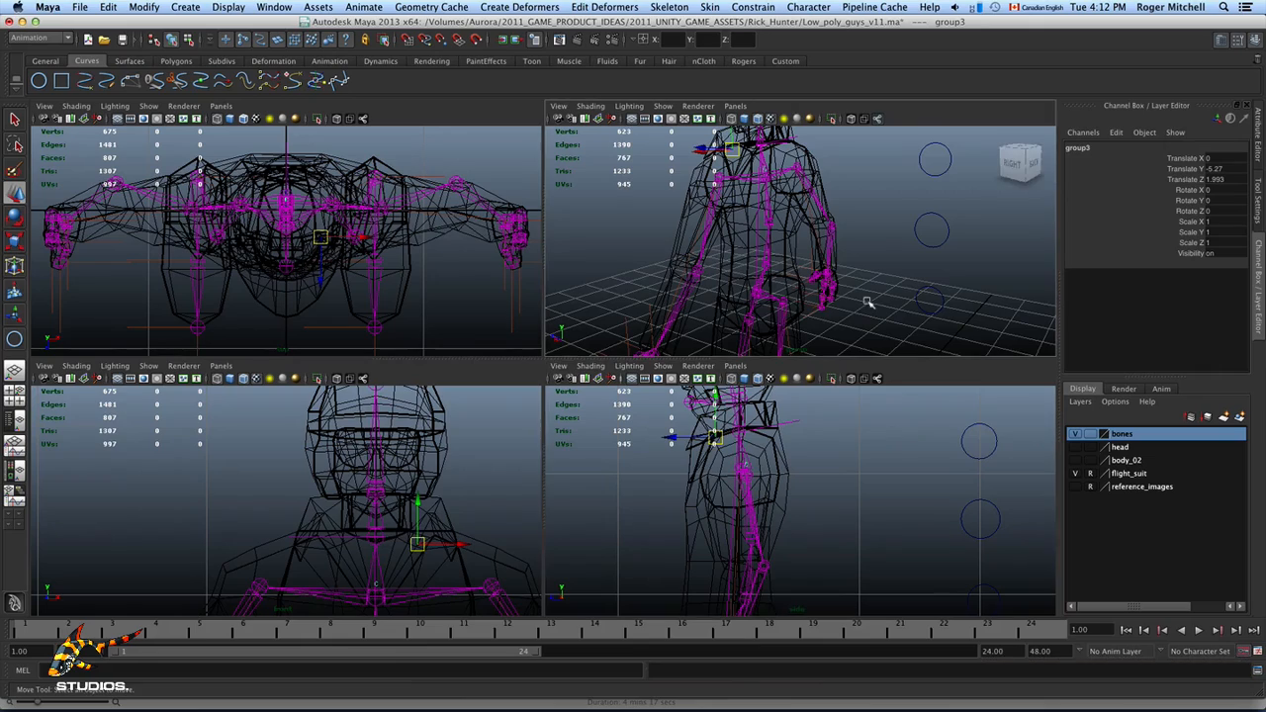
{"action": "key", "text": "space"}
Step: Test the spine deformation by shifting the middle and top control circles along Z, undoing each move
{"action": "left_click_drag", "start_coordinate": [814, 365], "coordinate": [765, 370], "text": "alt"}
{"action": "left_click_drag", "start_coordinate": [863, 353], "coordinate": [804, 368]}
{"action": "left_click_drag", "start_coordinate": [740, 342], "coordinate": [764, 344]}
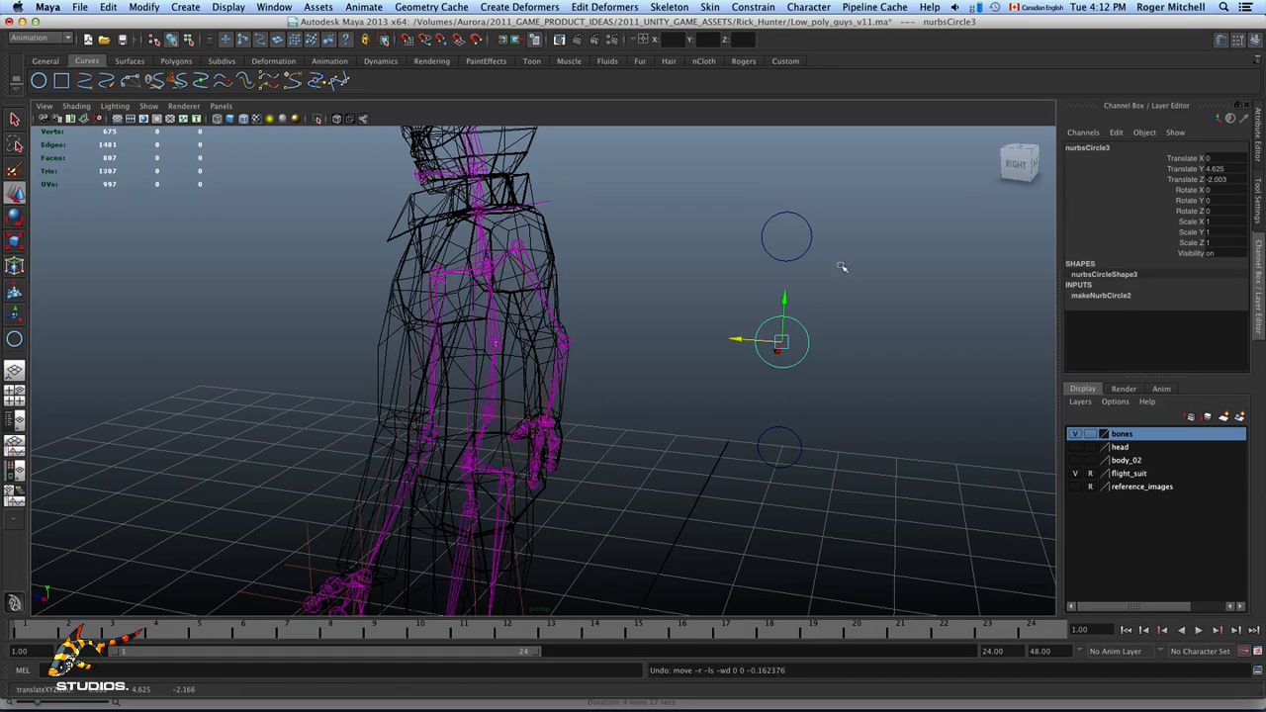
{"action": "left_click", "coordinate": [791, 234]}
{"action": "mouse_move", "coordinate": [739, 235]}
{"action": "left_mouse_down"}
{"action": "mouse_move", "coordinate": [769, 237]}
{"action": "mouse_move", "coordinate": [757, 243]}
{"action": "left_mouse_up"}
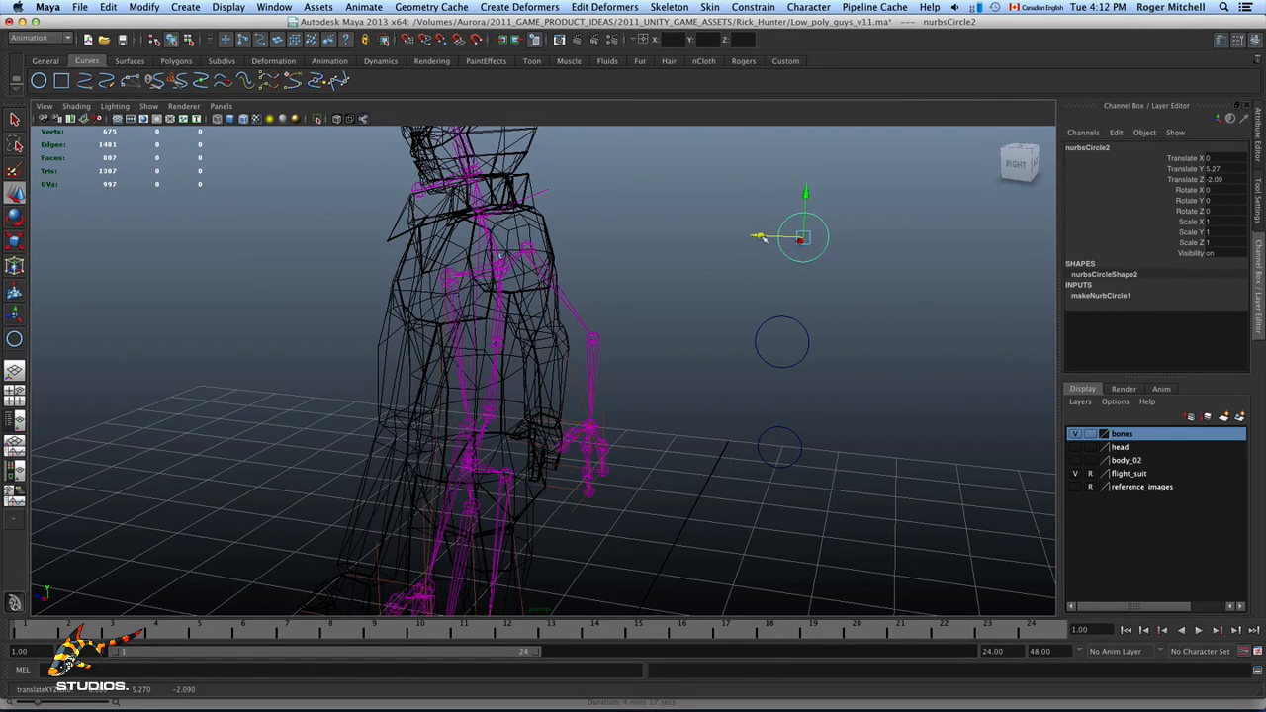
{"action": "key", "text": "ctrl+z"}
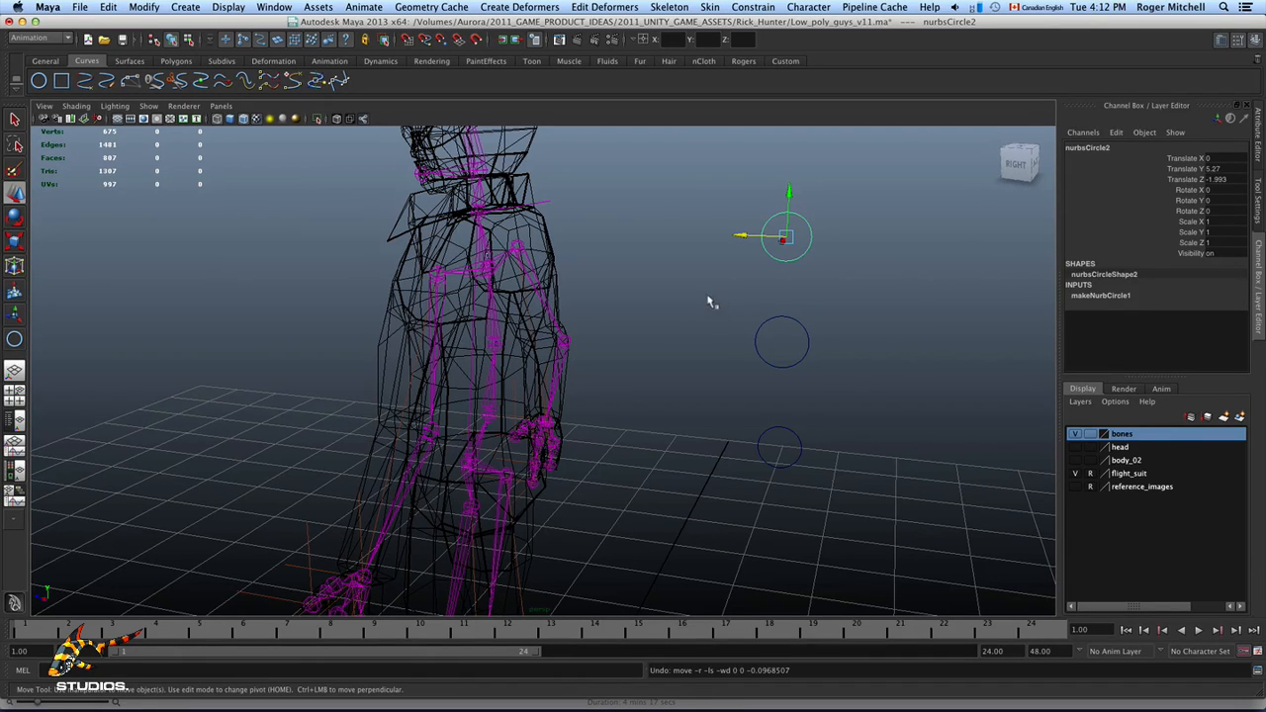
{"action": "right_click_drag", "start_coordinate": [664, 263], "coordinate": [710, 336], "text": "alt"}
{"action": "middle_click_drag", "start_coordinate": [590, 300], "coordinate": [643, 354], "text": "alt"}
{"action": "right_click_drag", "start_coordinate": [593, 301], "coordinate": [651, 355], "text": "alt"}
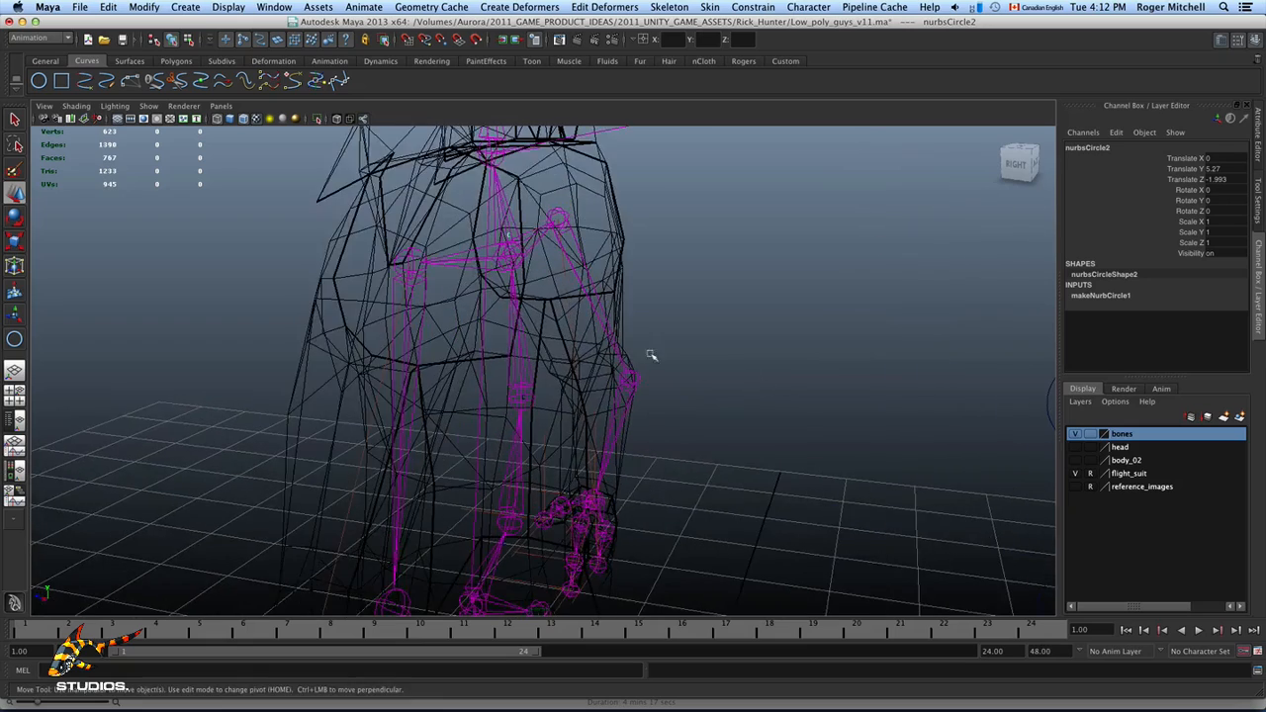
{"action": "middle_click_drag", "start_coordinate": [651, 355], "coordinate": [674, 378], "text": "alt"}
{"action": "right_click_drag", "start_coordinate": [842, 322], "coordinate": [446, 337], "text": "alt"}
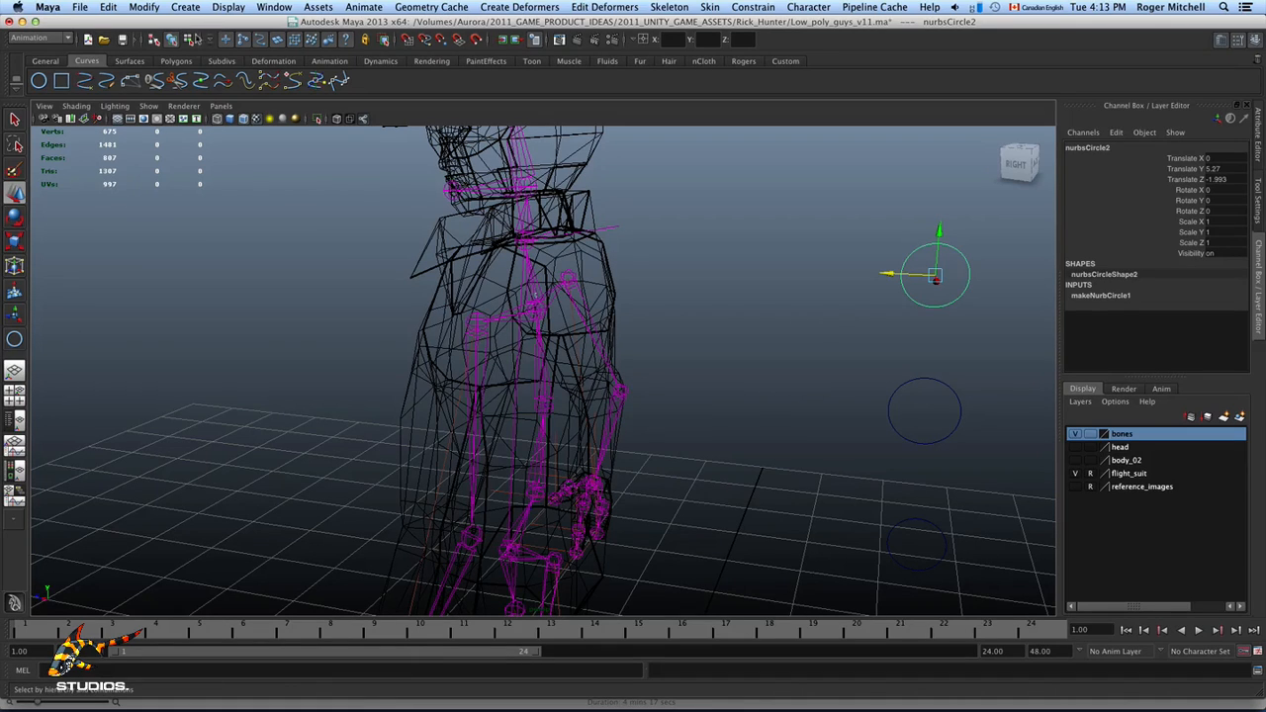
Step: Open the Outliner and unparent group3, which holds the upper spine cluster, from nurbsCircle2
{"action": "left_click", "coordinate": [228, 7]}
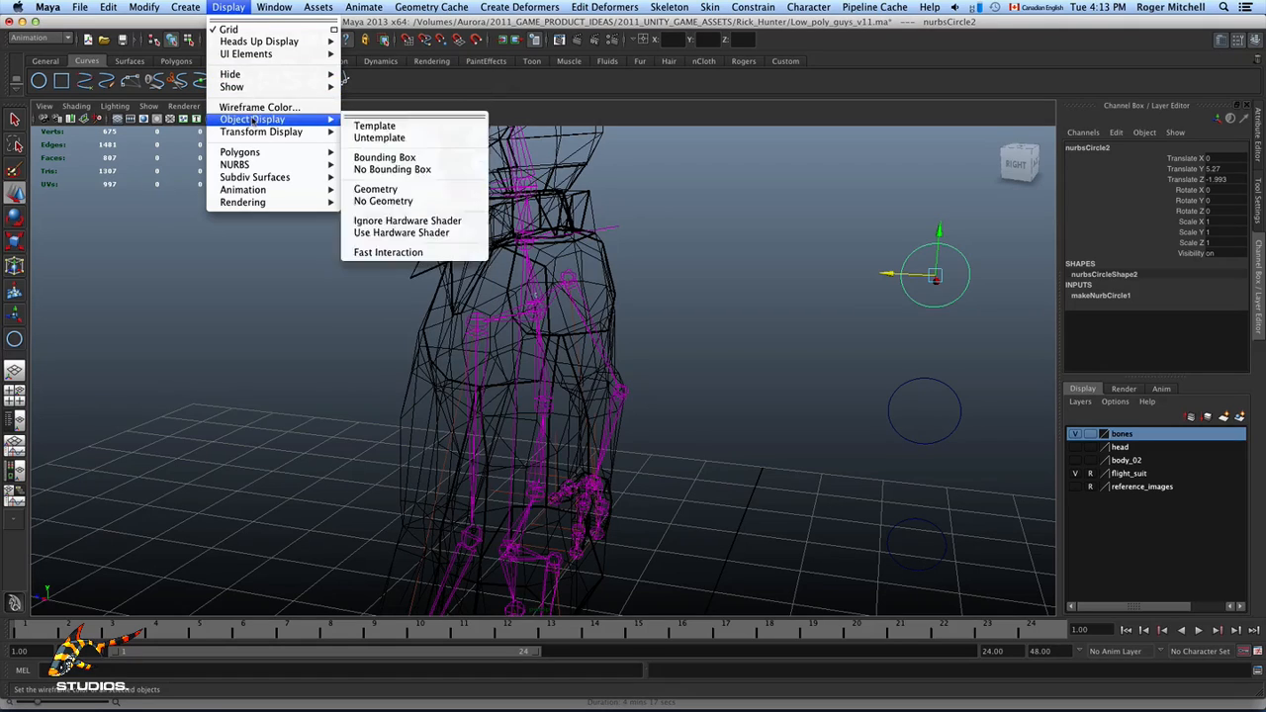
{"action": "mouse_move", "coordinate": [274, 7]}
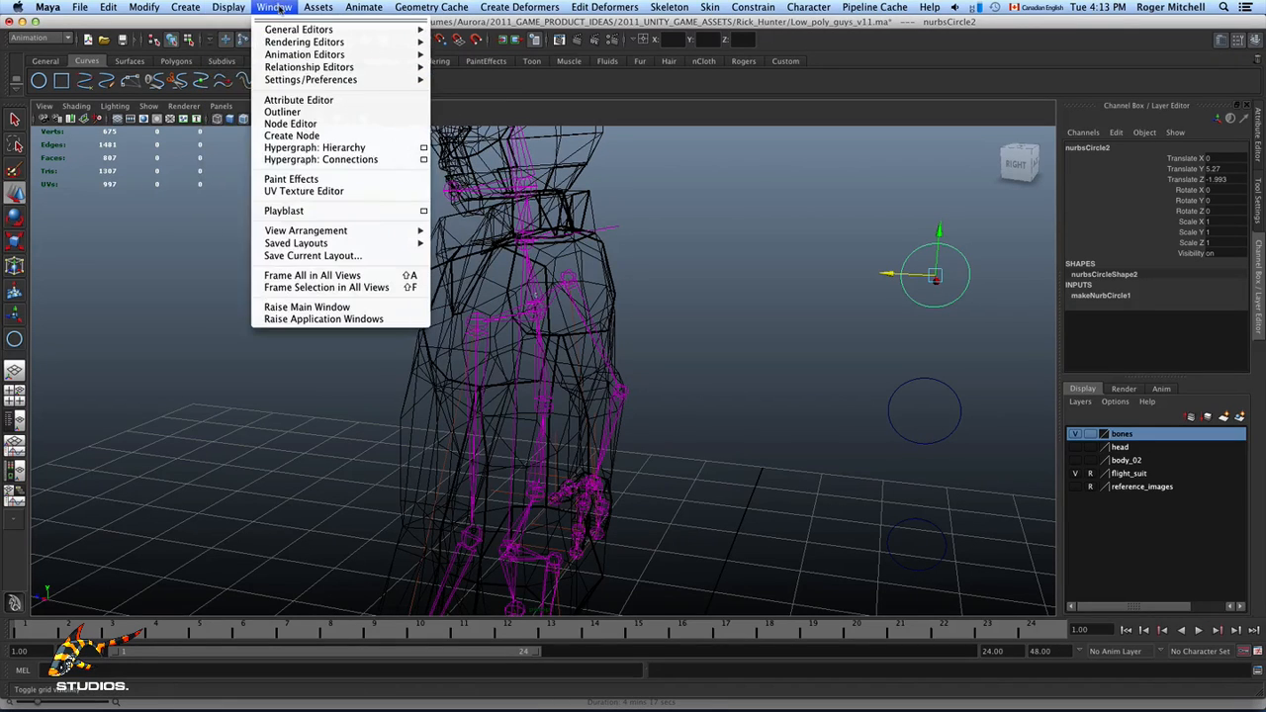
{"action": "left_click", "coordinate": [304, 113]}
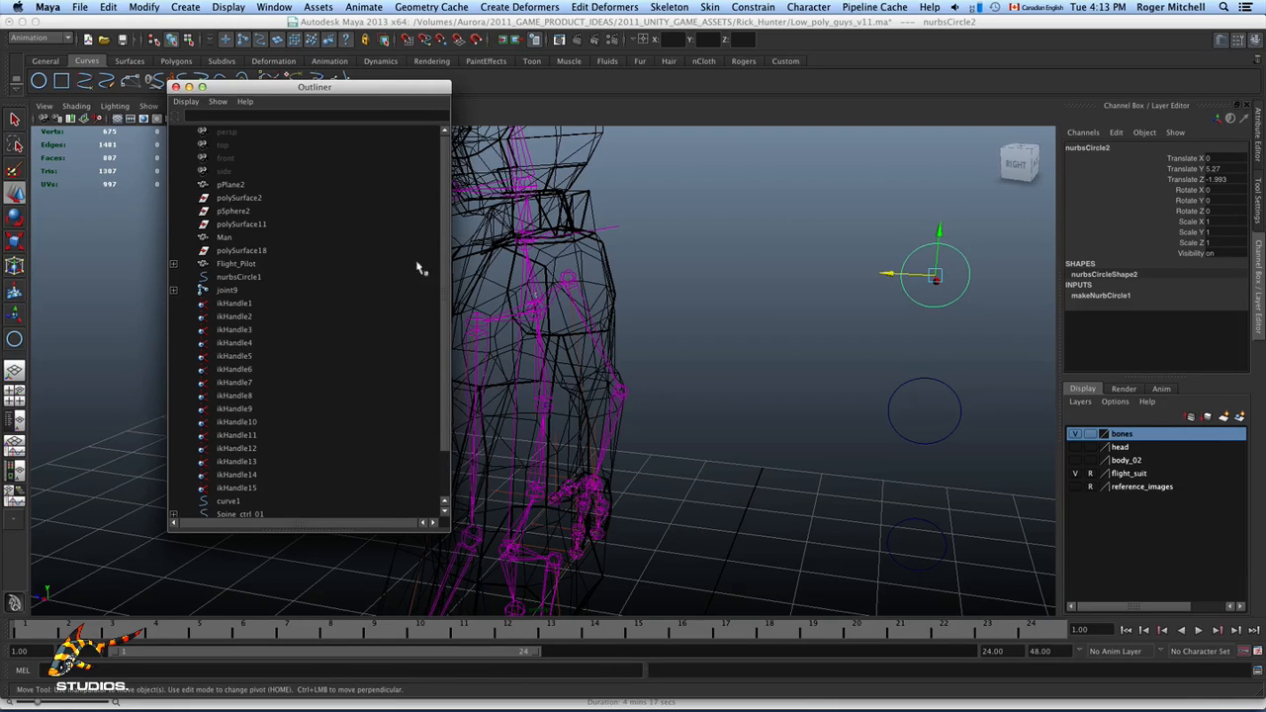
{"action": "scroll", "coordinate": [445, 240], "scroll_direction": "down", "scroll_amount": 2}
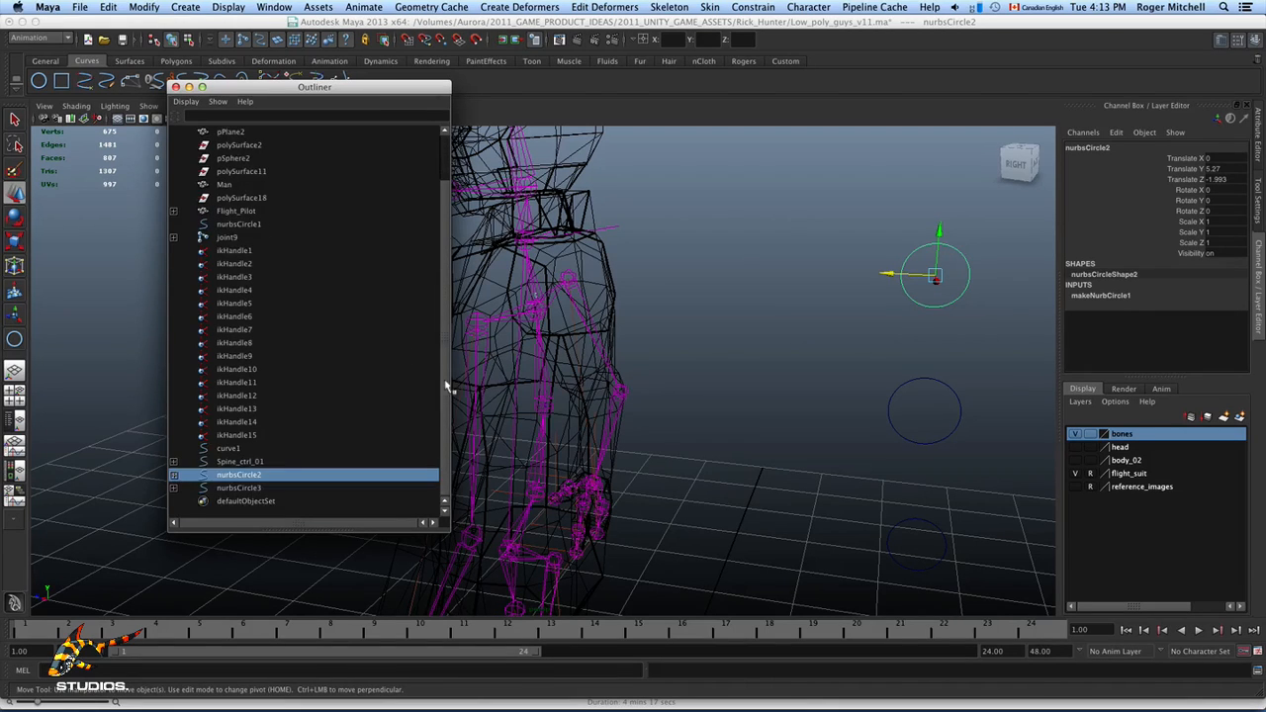
{"action": "left_click", "coordinate": [175, 475]}
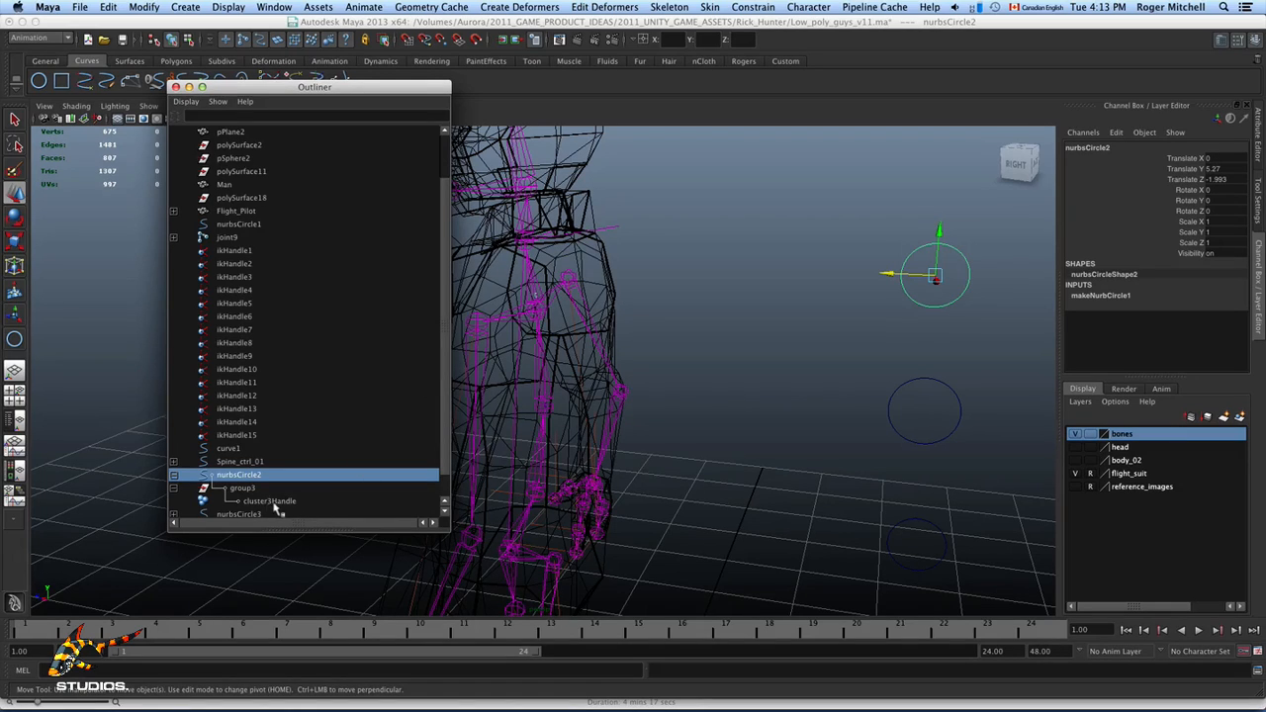
{"action": "left_click", "coordinate": [239, 490]}
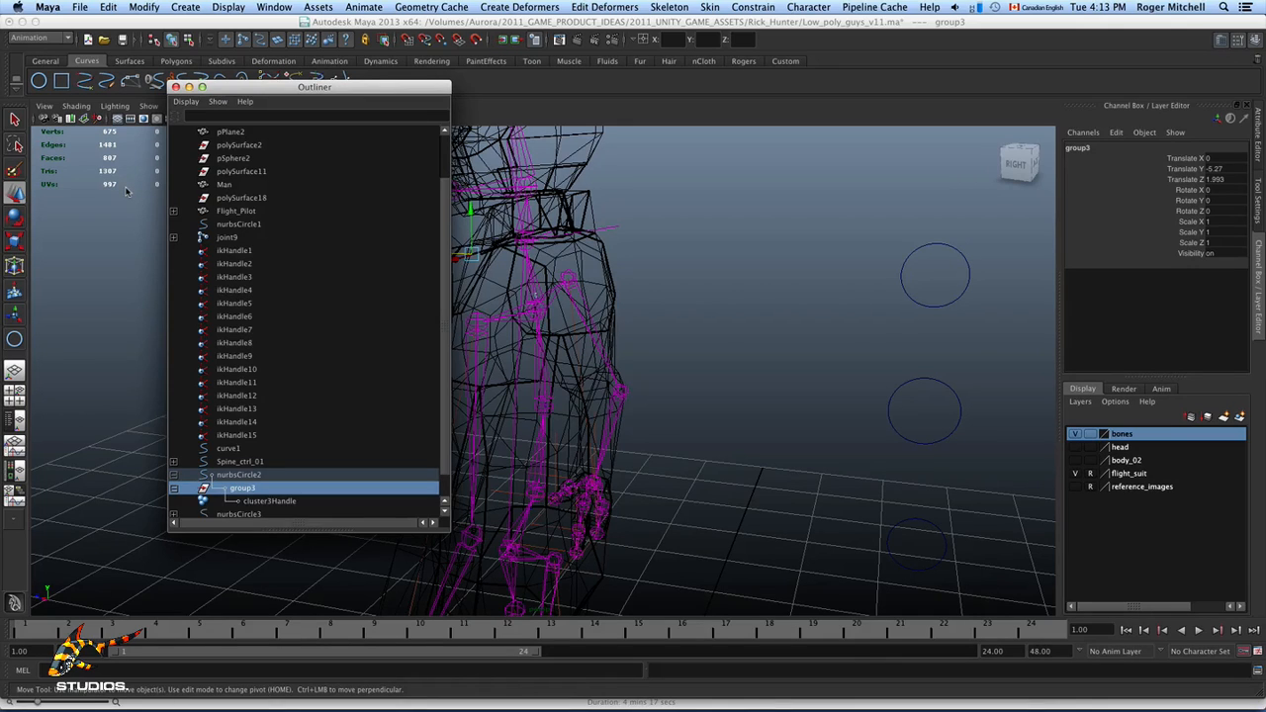
{"action": "key", "text": "shift+p"}
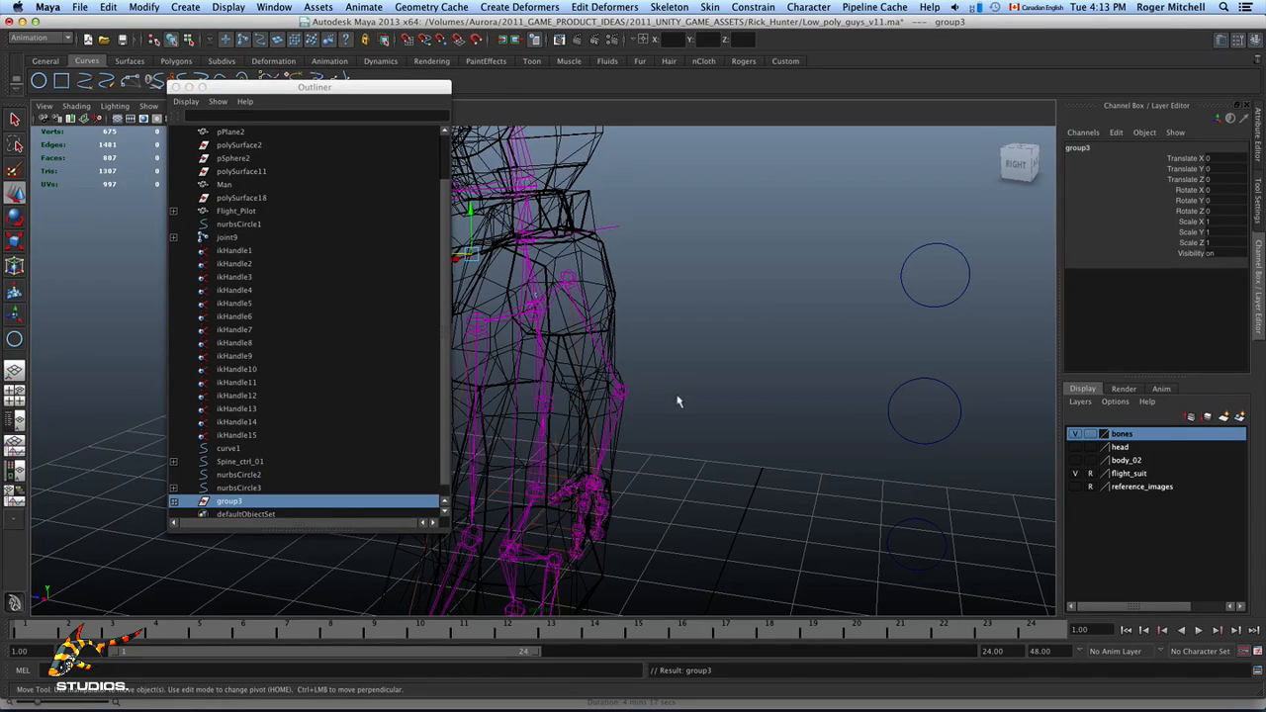
Step: Unparent group2, which holds the middle spine cluster, from nurbsCircle3
{"action": "left_click_drag", "start_coordinate": [445, 413], "coordinate": [450, 458]}
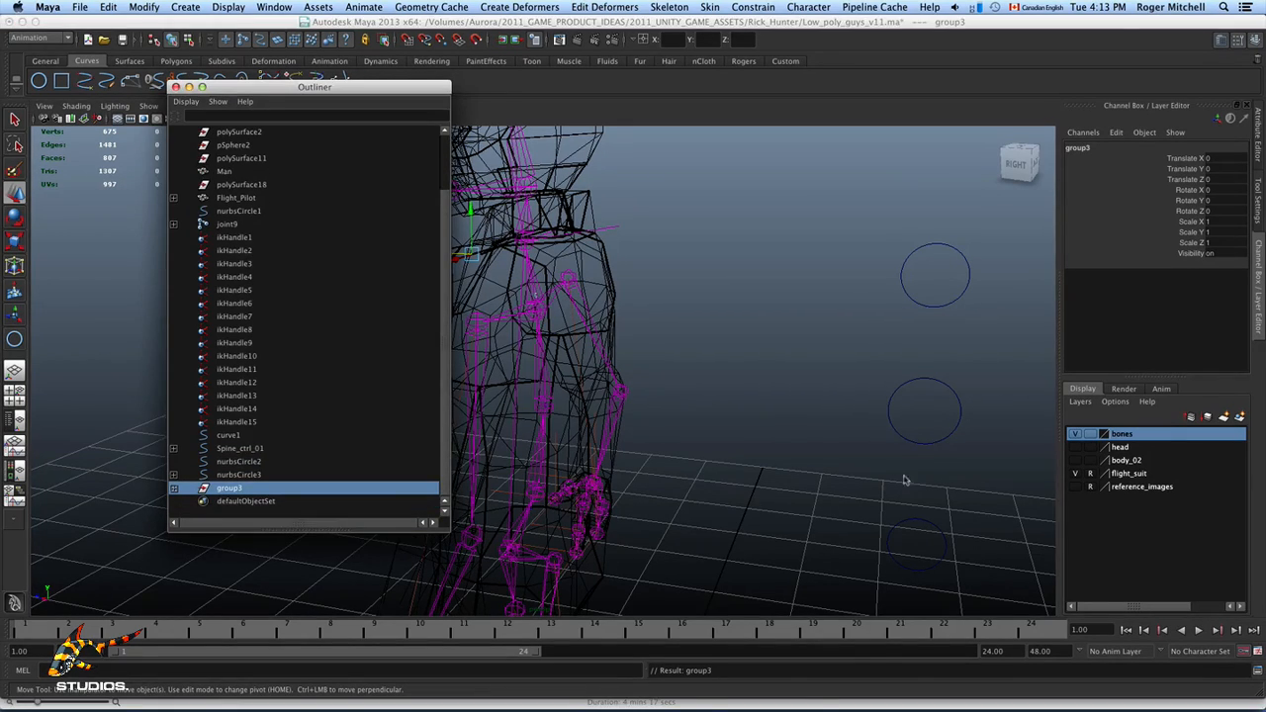
{"action": "left_click_drag", "start_coordinate": [857, 406], "coordinate": [903, 435]}
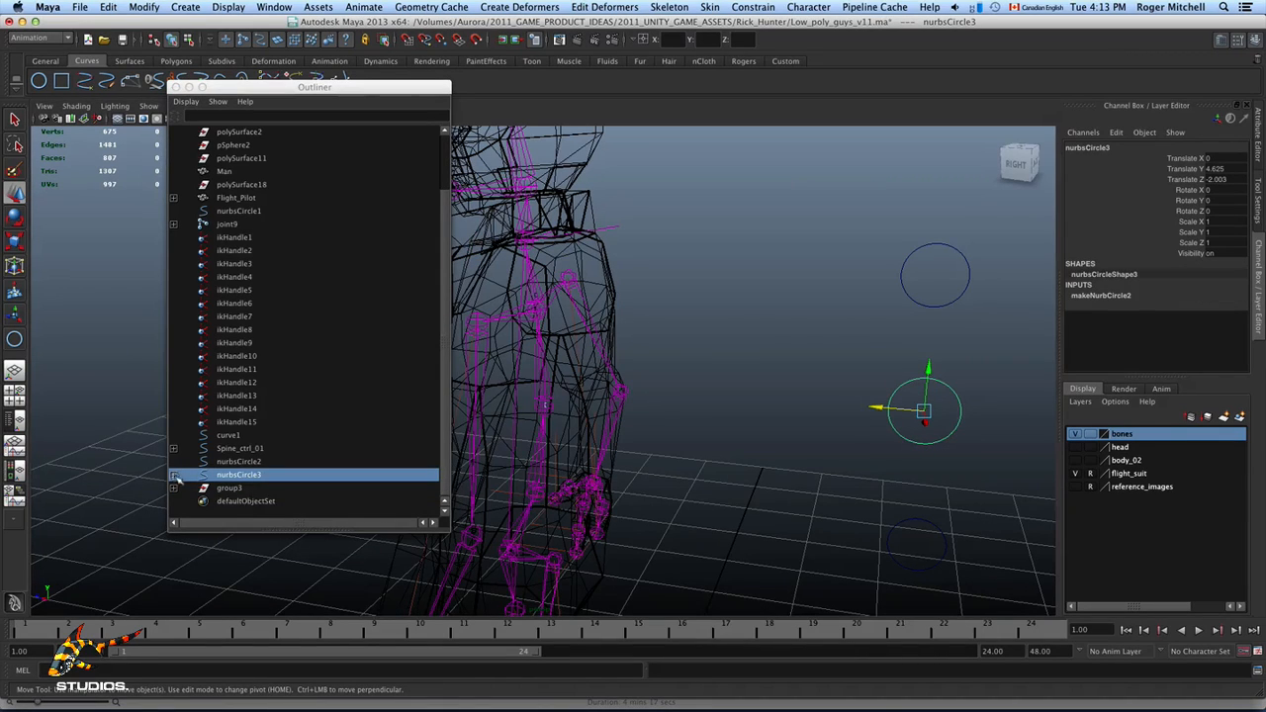
{"action": "left_click", "coordinate": [174, 476]}
{"action": "left_click", "coordinate": [239, 489]}
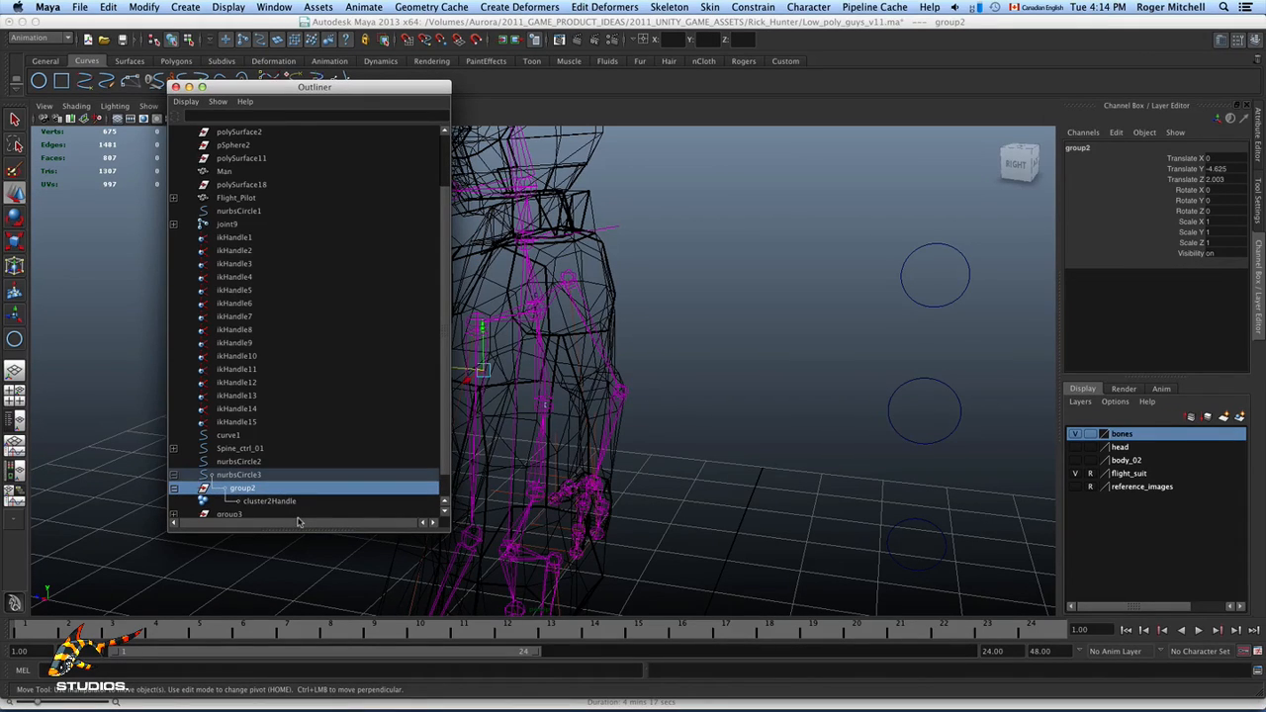
{"action": "key", "text": "shift+p"}
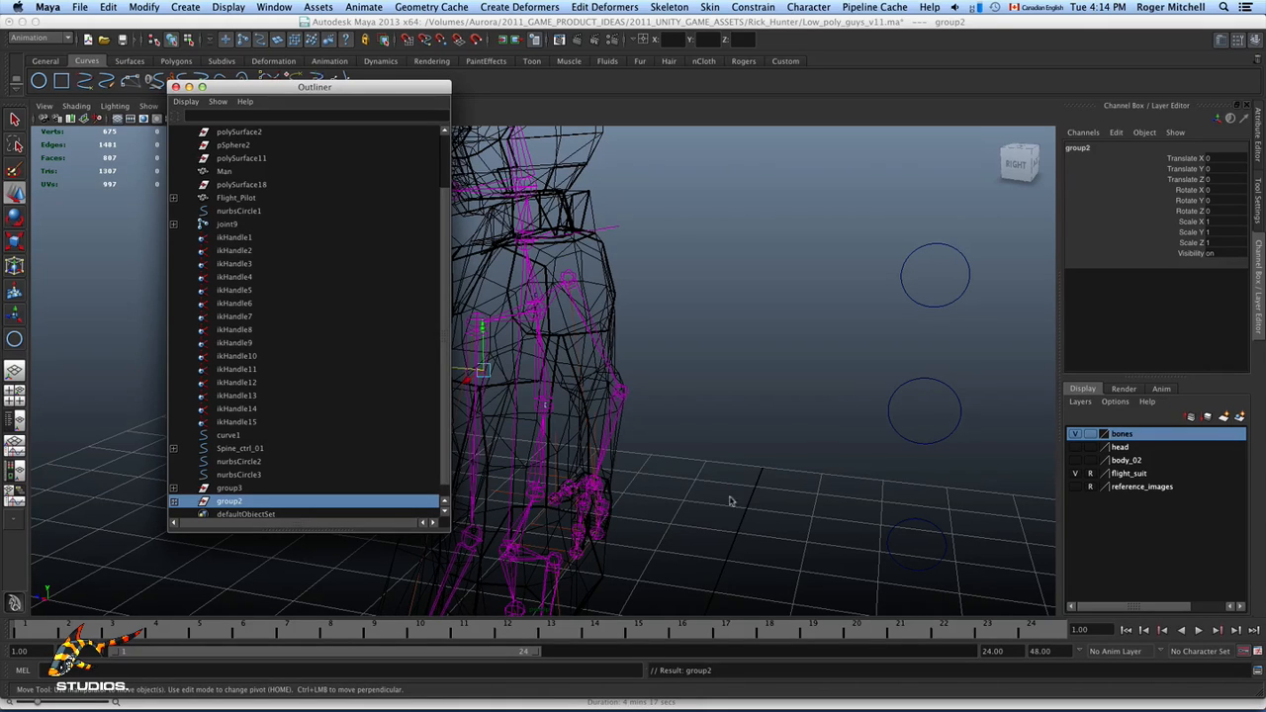
Step: Freeze the transformations of nurbsCircle2 and nurbsCircle3 and delete their non-deformer history
{"action": "left_click", "coordinate": [814, 407]}
{"action": "left_click_drag", "start_coordinate": [861, 268], "coordinate": [932, 382]}
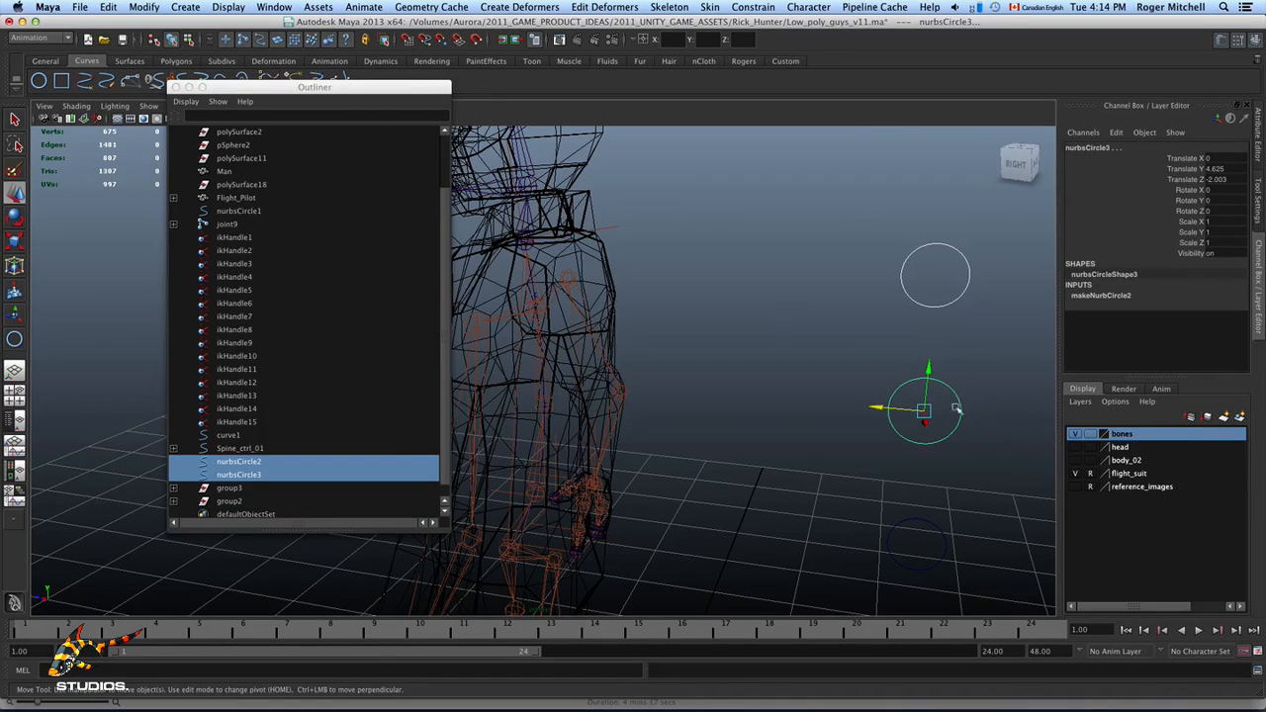
{"action": "left_click_drag", "start_coordinate": [420, 86], "coordinate": [423, 109]}
{"action": "left_click", "coordinate": [743, 60]}
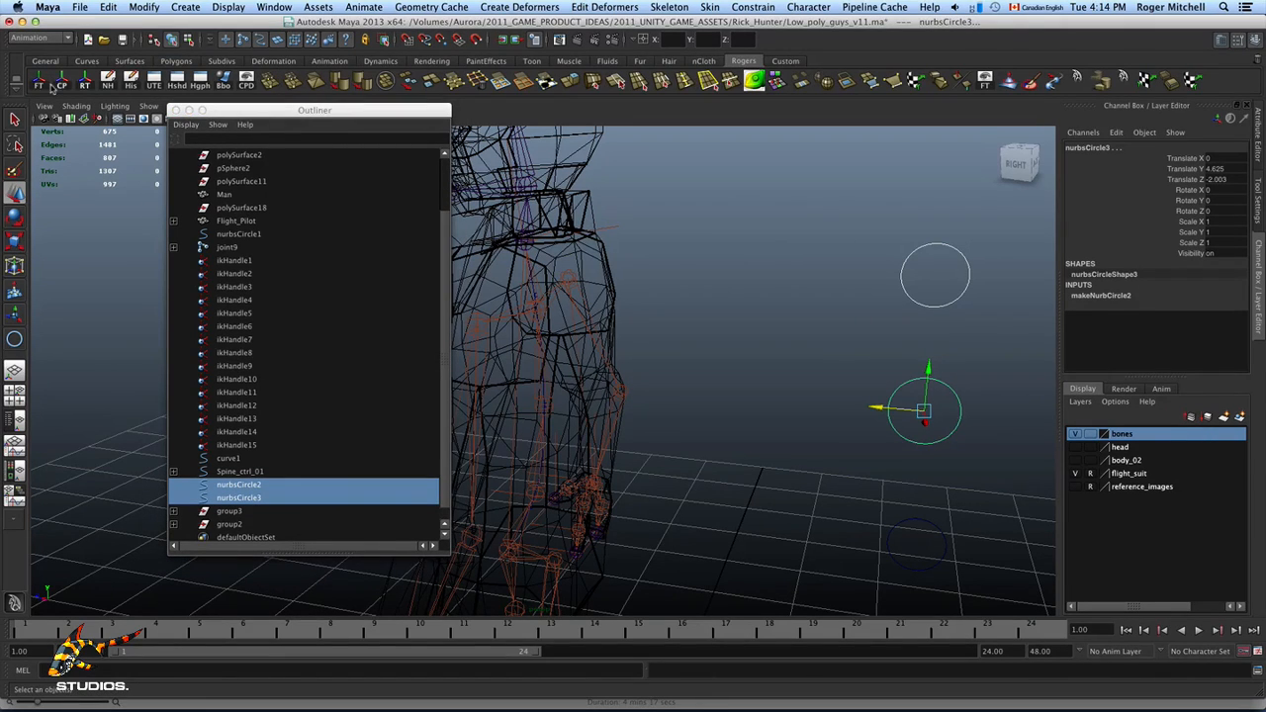
{"action": "left_click", "coordinate": [41, 84]}
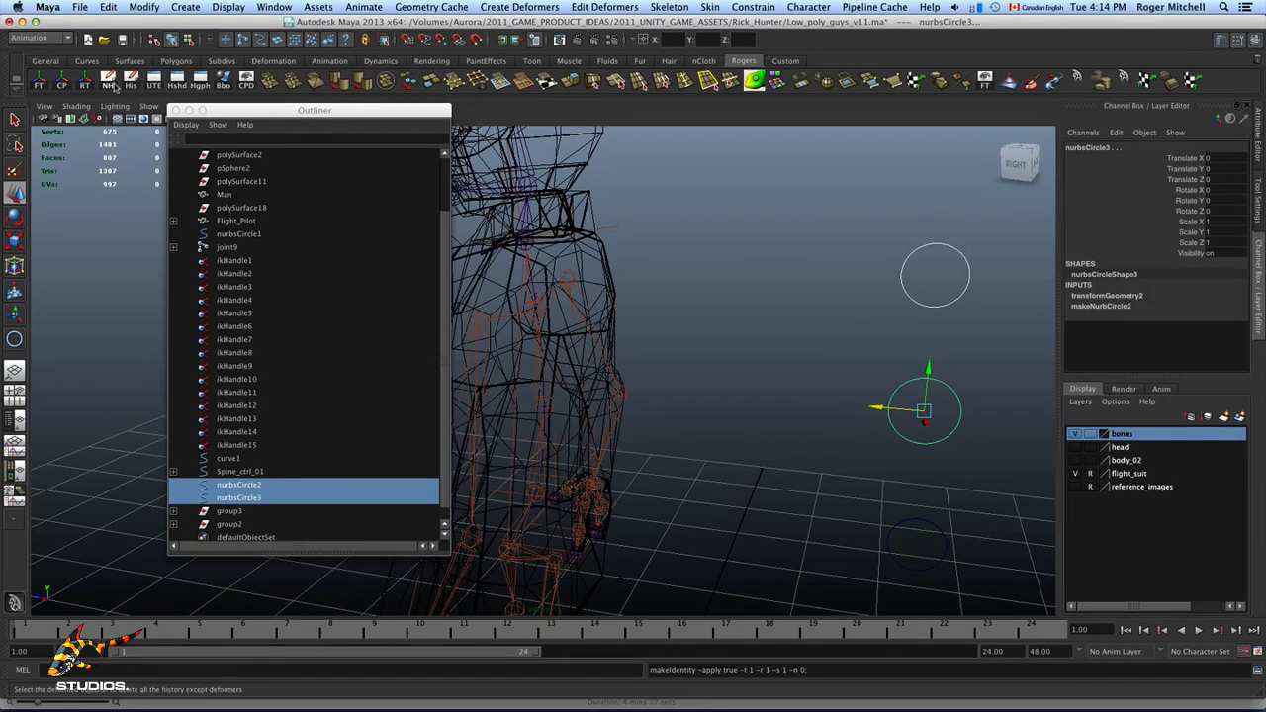
{"action": "left_click", "coordinate": [111, 84]}
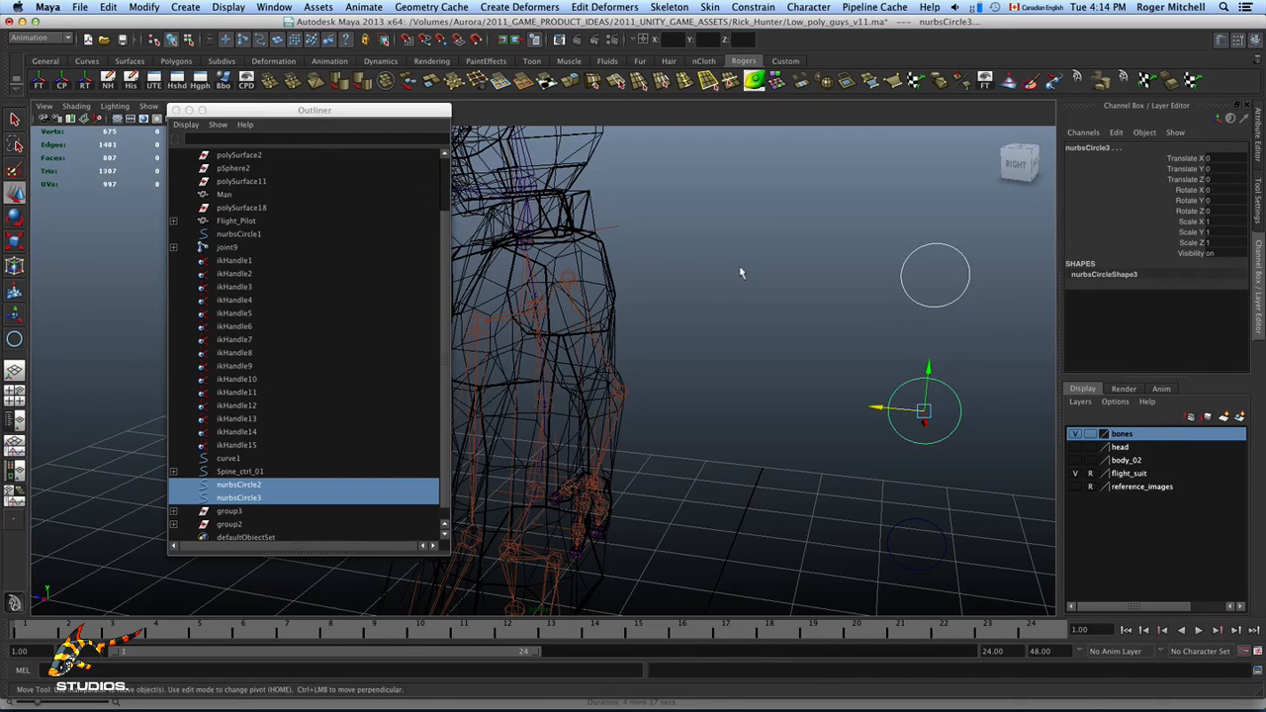
{"action": "left_click", "coordinate": [813, 400]}
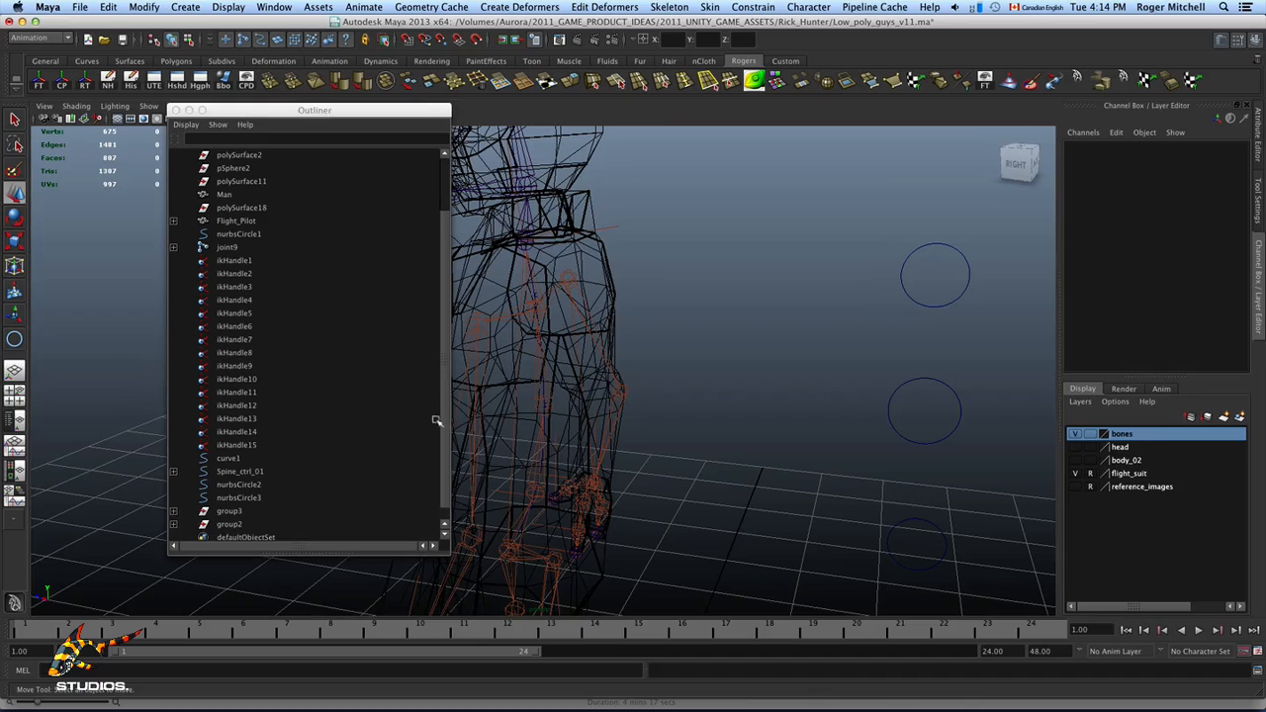
Step: Expand group2 and unparent cluster2Handle so it sits at the top level of the scene
{"action": "scroll", "coordinate": [445, 435], "scroll_direction": "down", "scroll_amount": 1}
{"action": "left_click", "coordinate": [238, 512]}
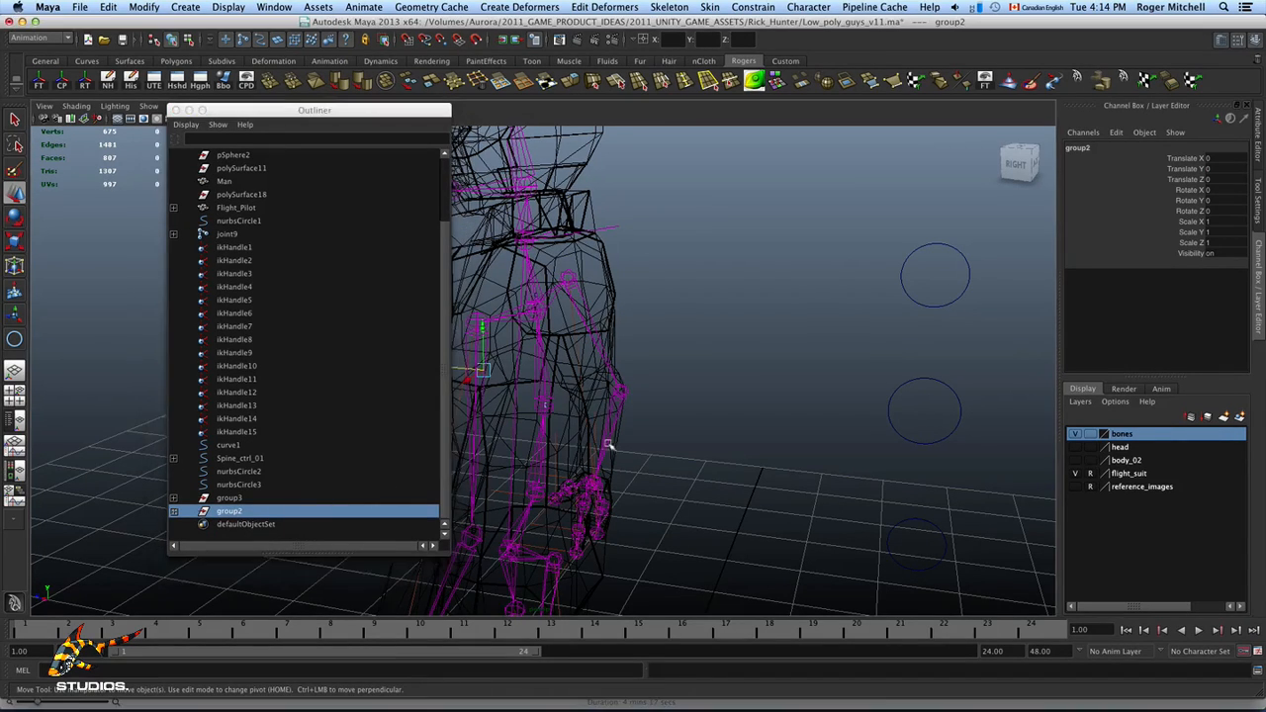
{"action": "left_click_drag", "start_coordinate": [480, 489], "coordinate": [605, 451], "text": "alt"}
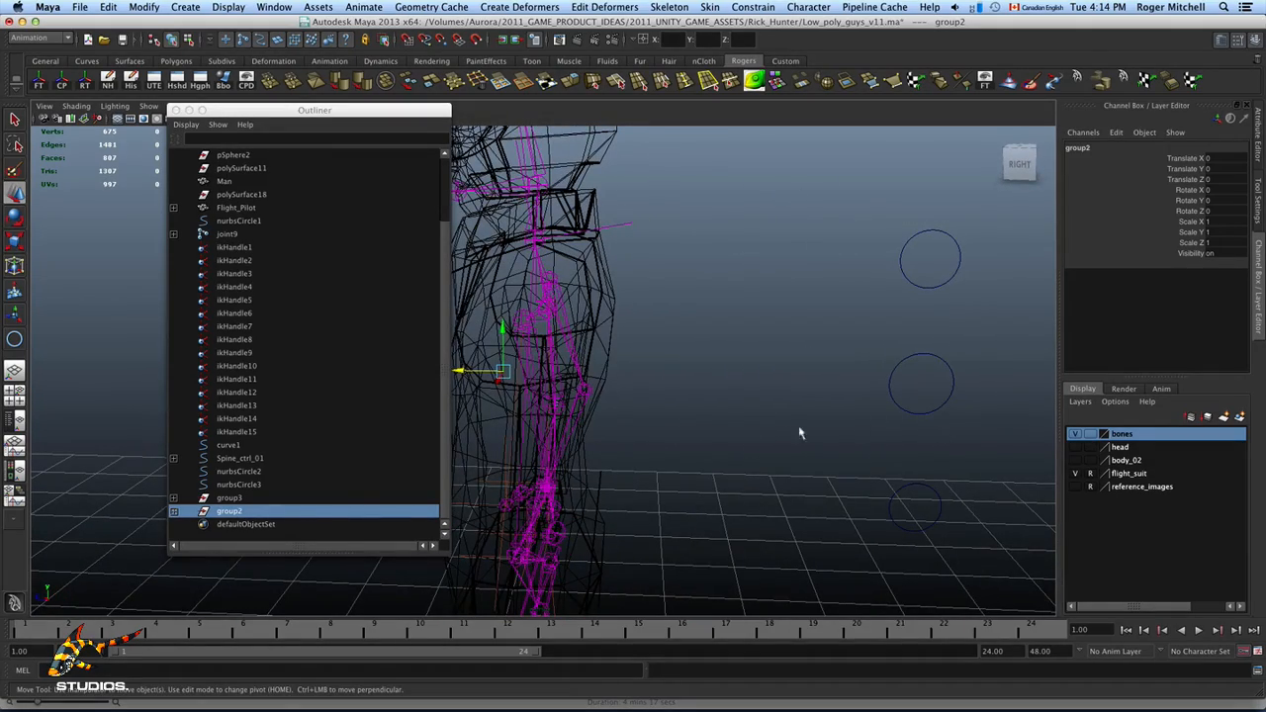
{"action": "left_click", "coordinate": [175, 512]}
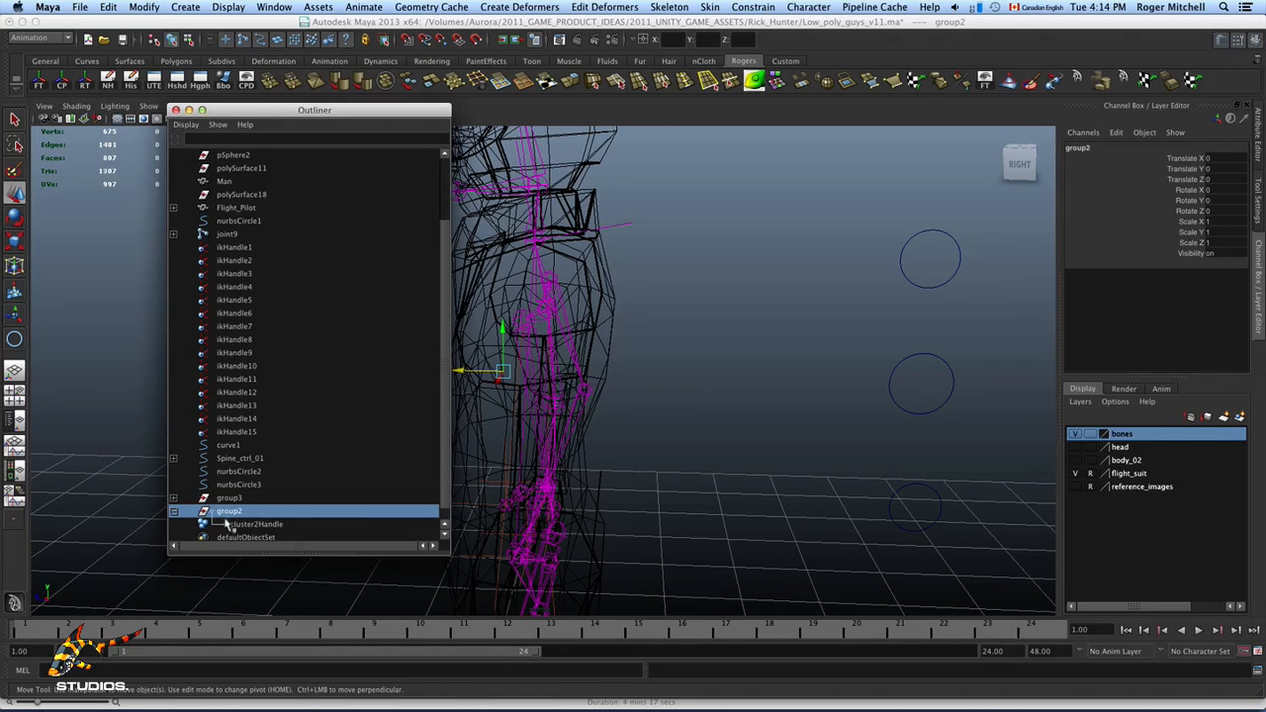
{"action": "left_click", "coordinate": [244, 526]}
{"action": "left_click", "coordinate": [224, 514]}
{"action": "left_click", "coordinate": [253, 526]}
{"action": "key", "text": "shift+p"}
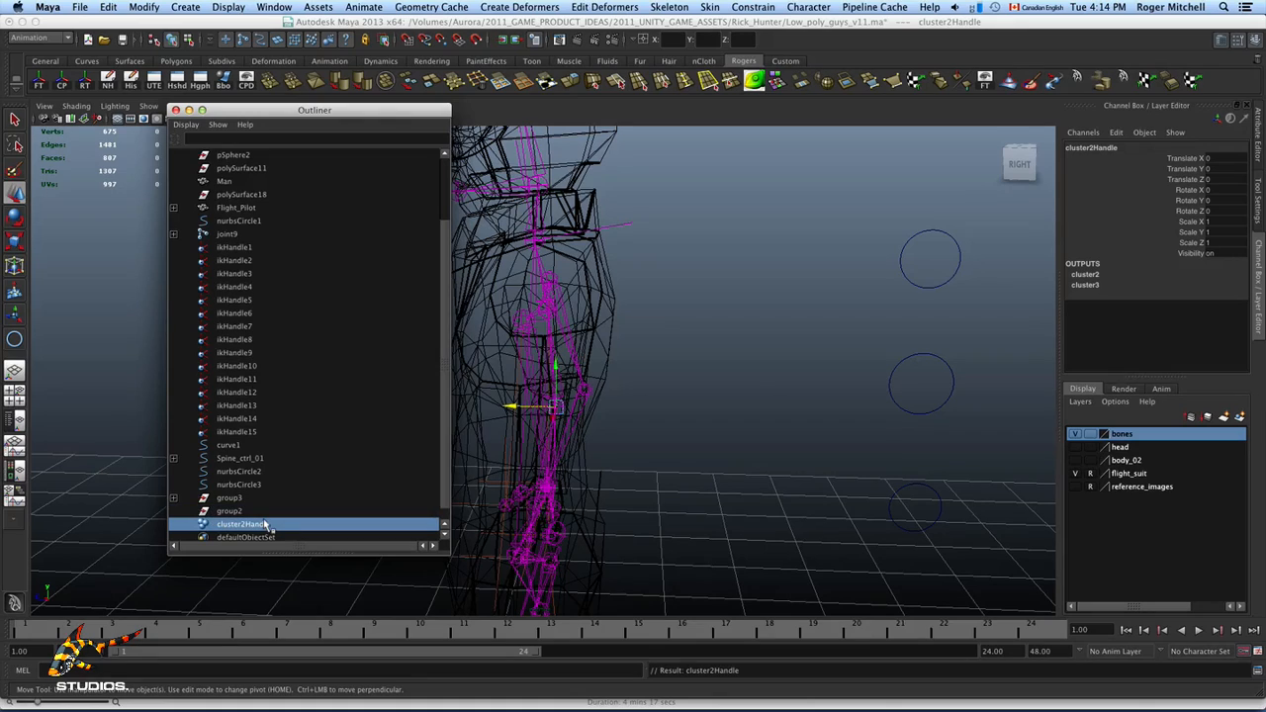
Step: Expand group3 and unparent cluster3Handle from it
{"action": "left_click", "coordinate": [174, 498]}
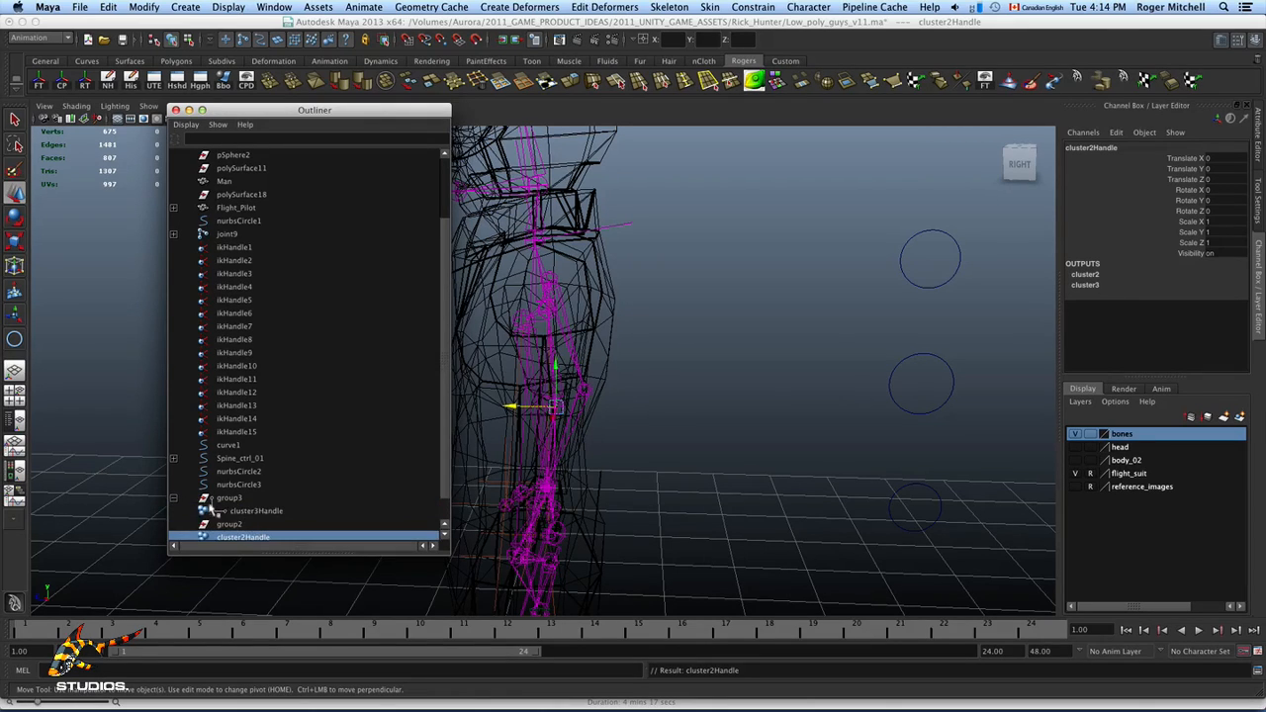
{"action": "left_click", "coordinate": [229, 511]}
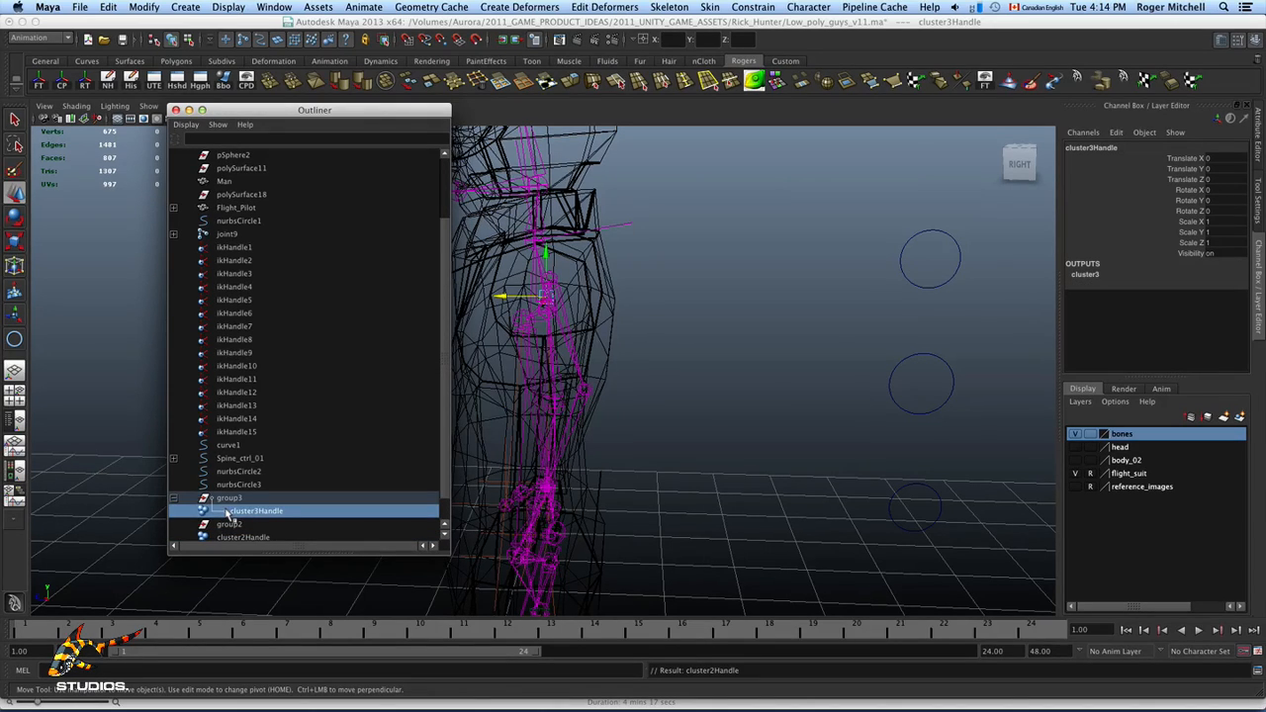
{"action": "key", "text": "shift+p"}
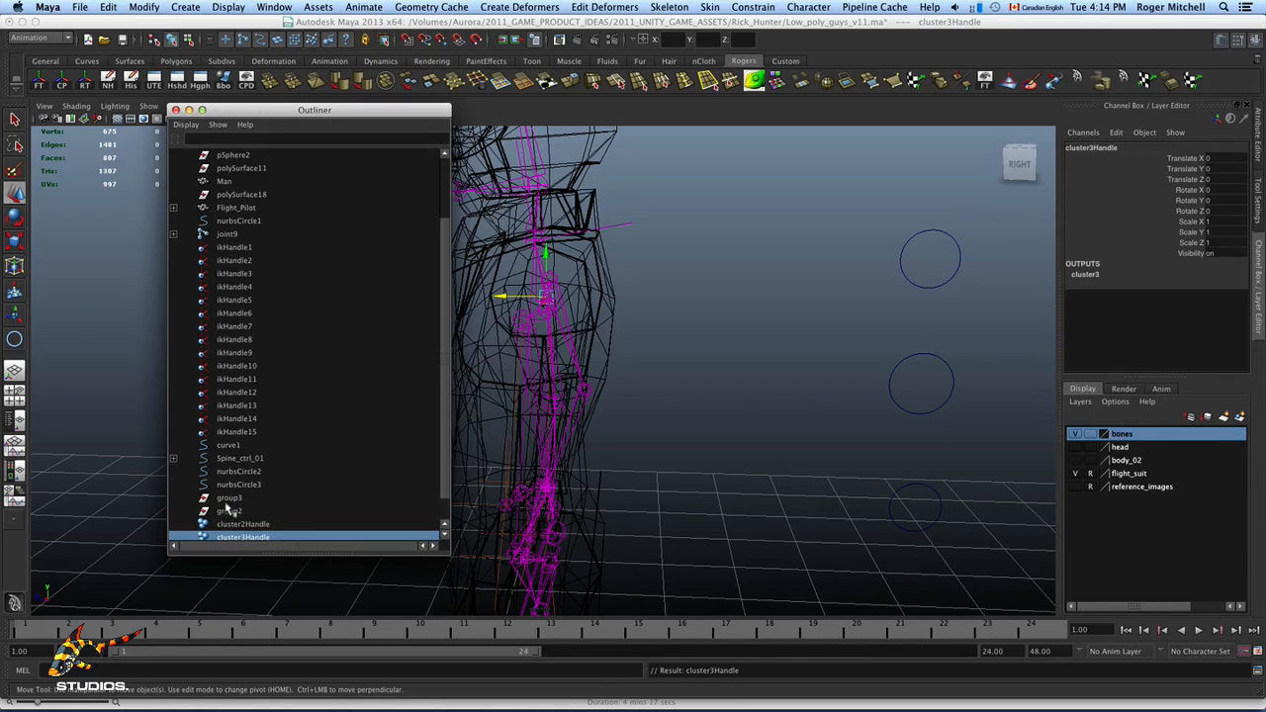
Step: Delete the two empty groups, group3 and group2
{"action": "left_click", "coordinate": [229, 497]}
{"action": "left_click", "coordinate": [228, 511], "text": "shift"}
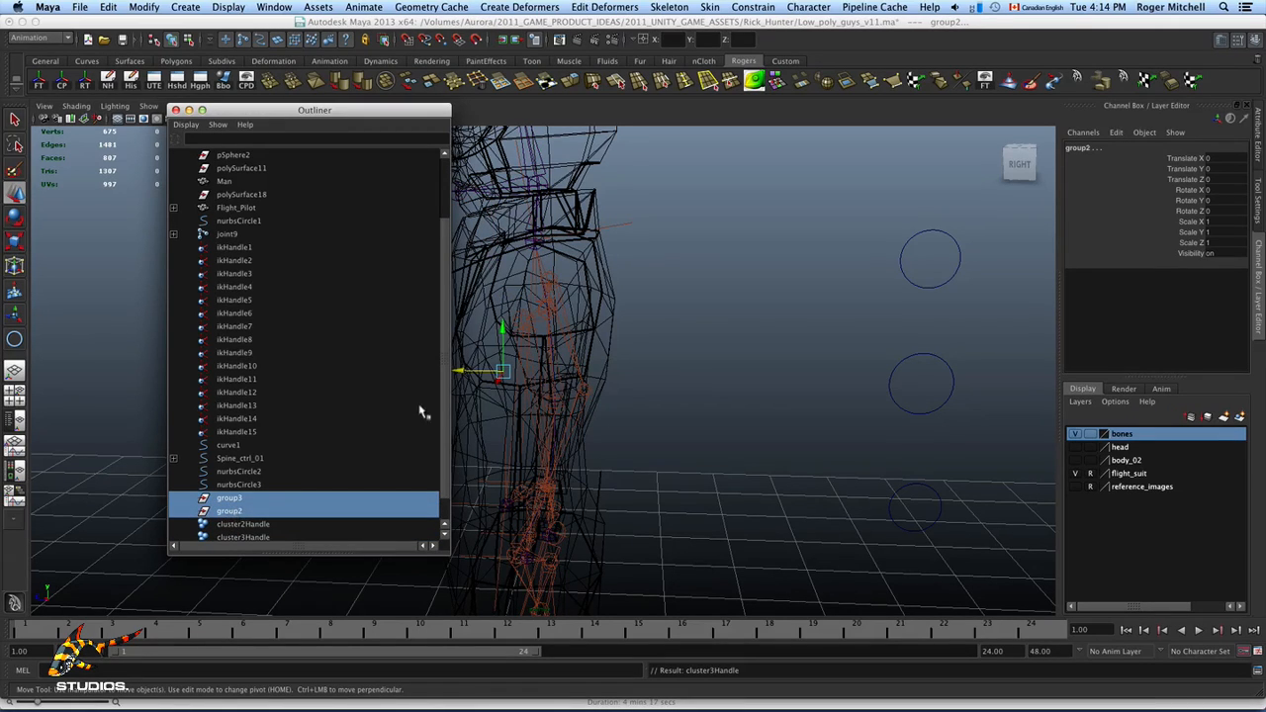
{"action": "key", "text": "Delete"}
Step: Test cluster3Handle by moving it along Z, and undo the move
{"action": "left_click", "coordinate": [316, 498]}
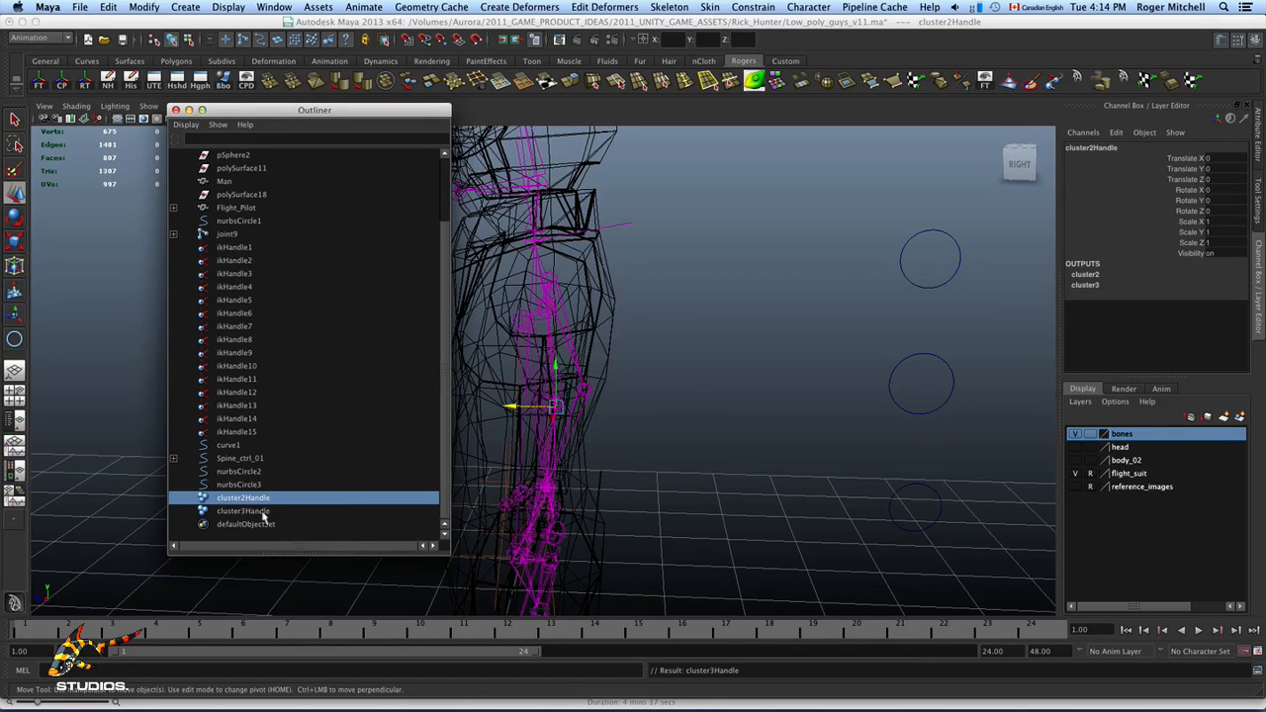
{"action": "left_click", "coordinate": [260, 510]}
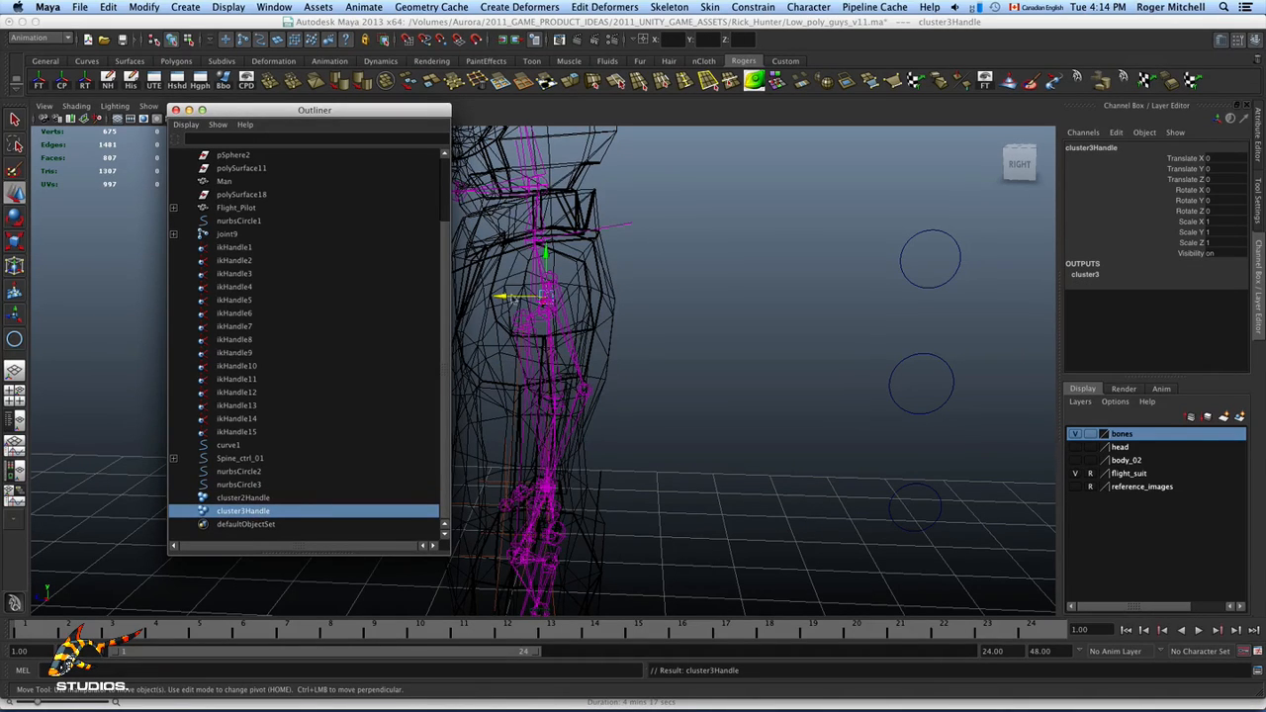
{"action": "left_click_drag", "start_coordinate": [508, 296], "coordinate": [530, 303]}
{"action": "key", "text": "super+z"}
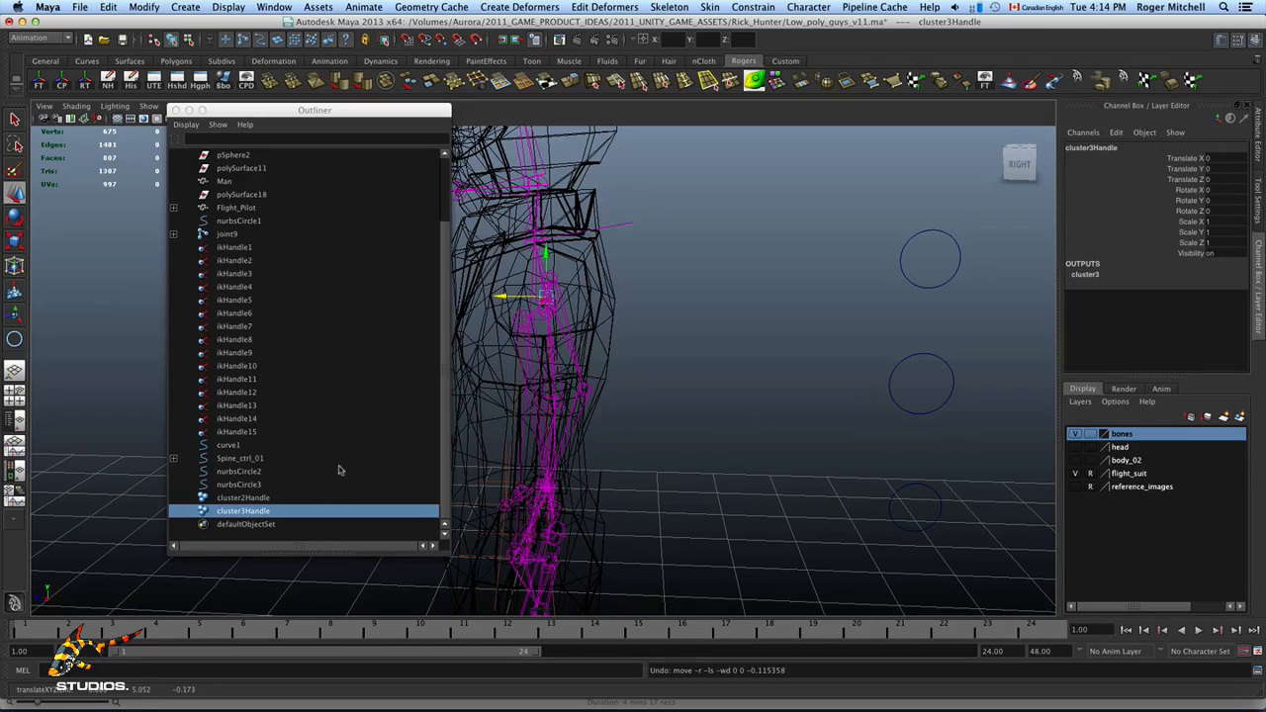
Step: Select cluster2Handle followed by the middle control circle, and parent the cluster to the circle
{"action": "left_click", "coordinate": [259, 498]}
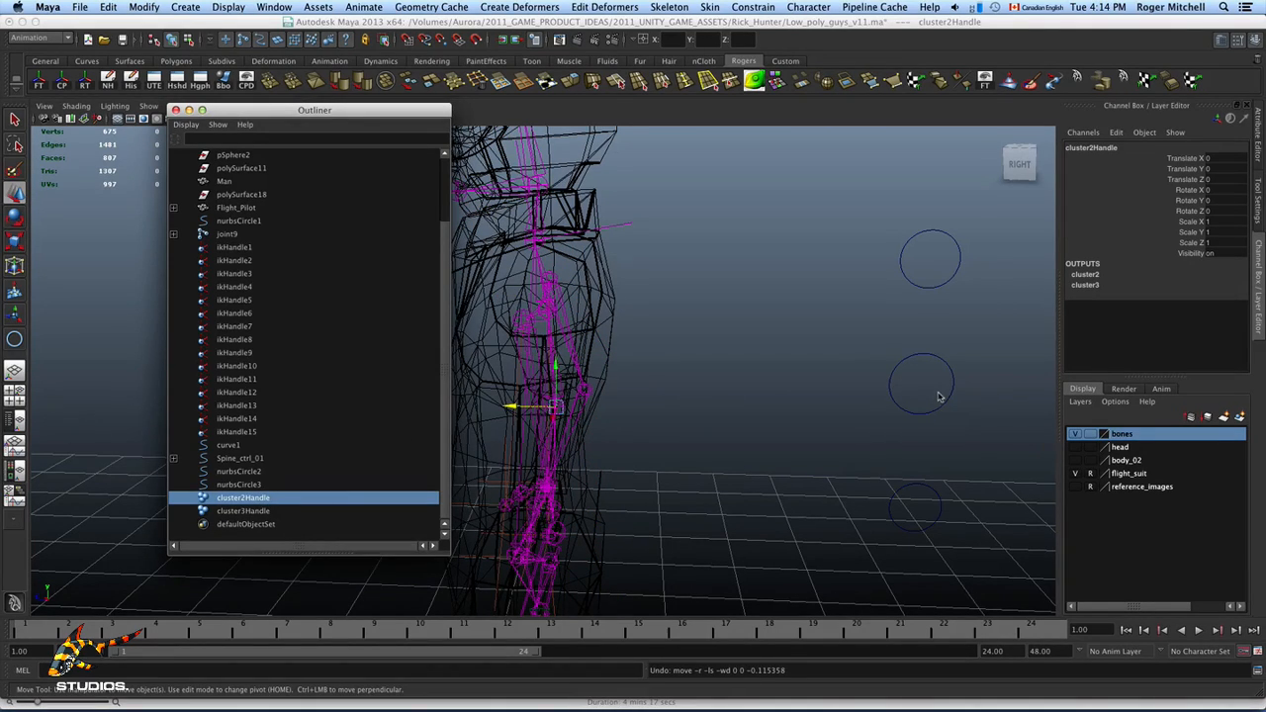
{"action": "left_click", "coordinate": [892, 388]}
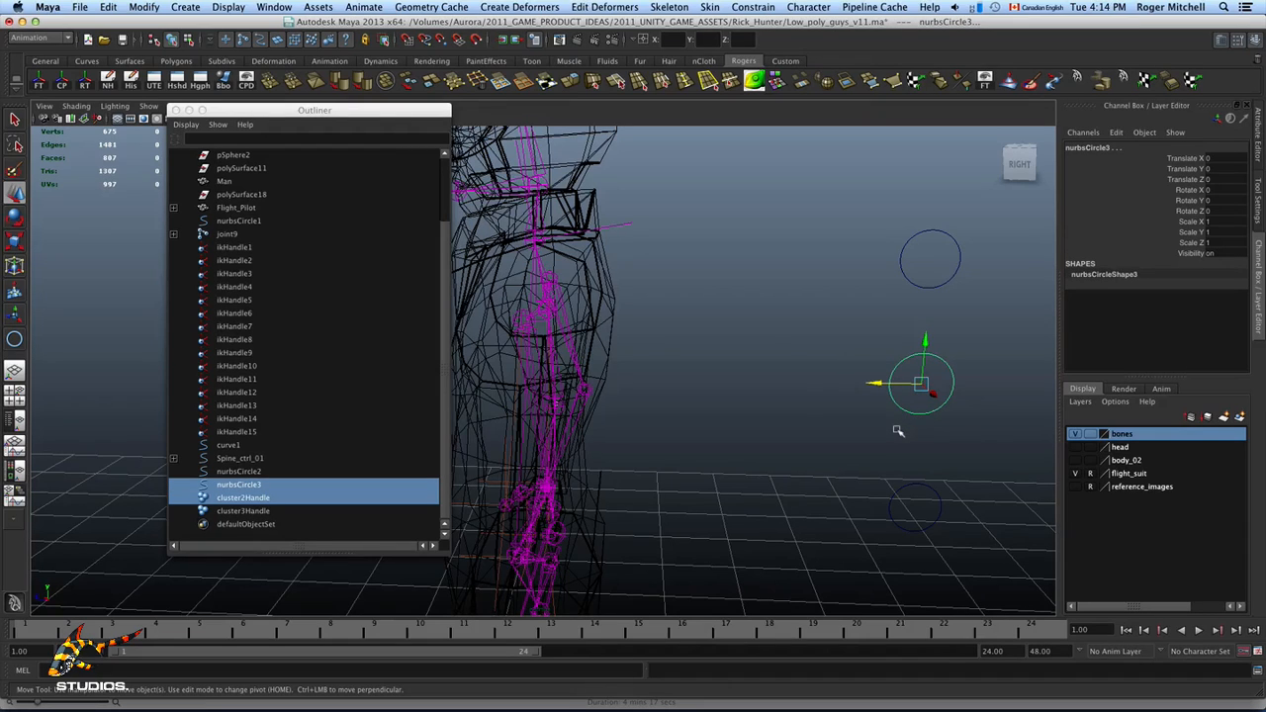
{"action": "key", "text": "p"}
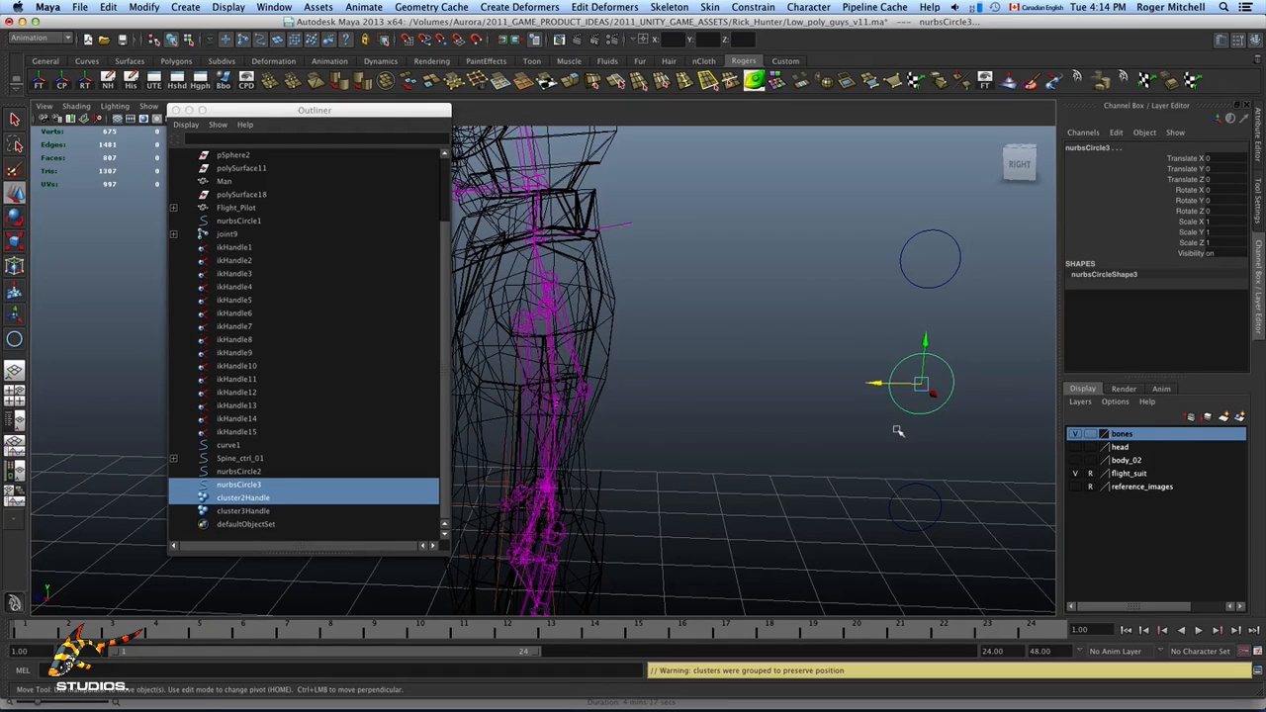
Step: Parent cluster3Handle to the uppermost control circle, nurbsCircle2, and close the Outliner
{"action": "left_click", "coordinate": [809, 367]}
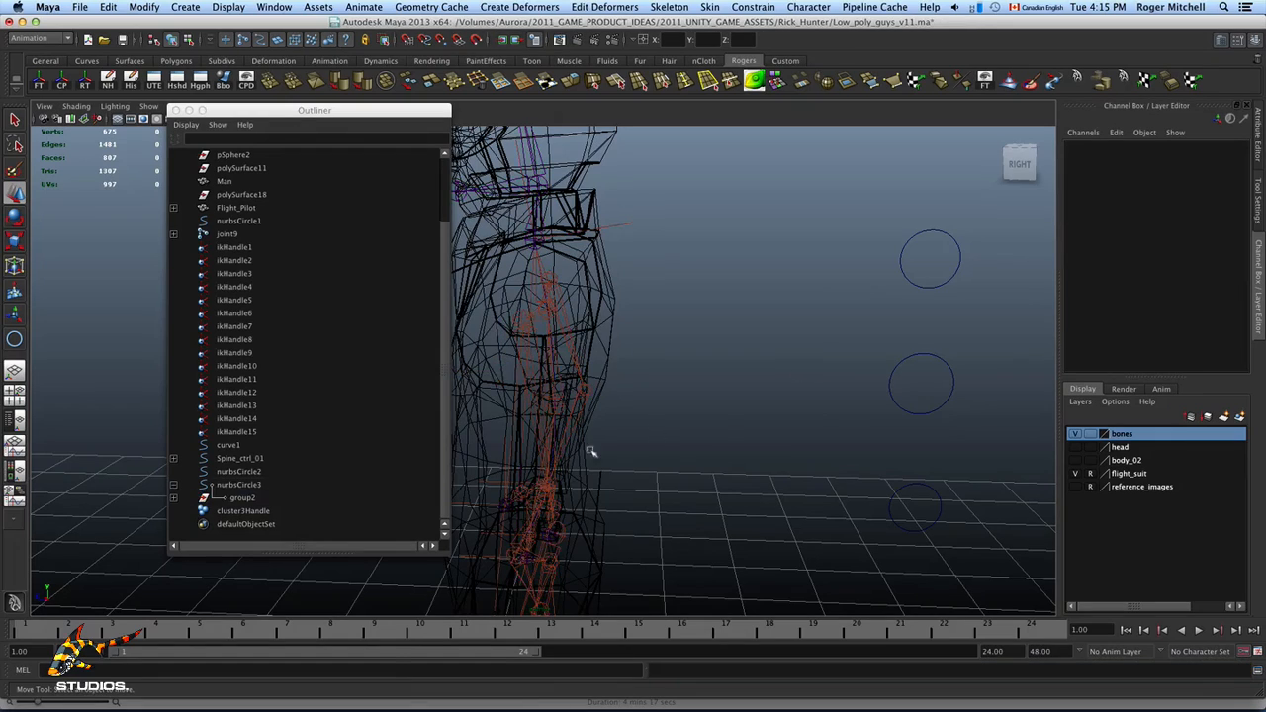
{"action": "left_click", "coordinate": [248, 511]}
{"action": "left_click", "coordinate": [907, 281]}
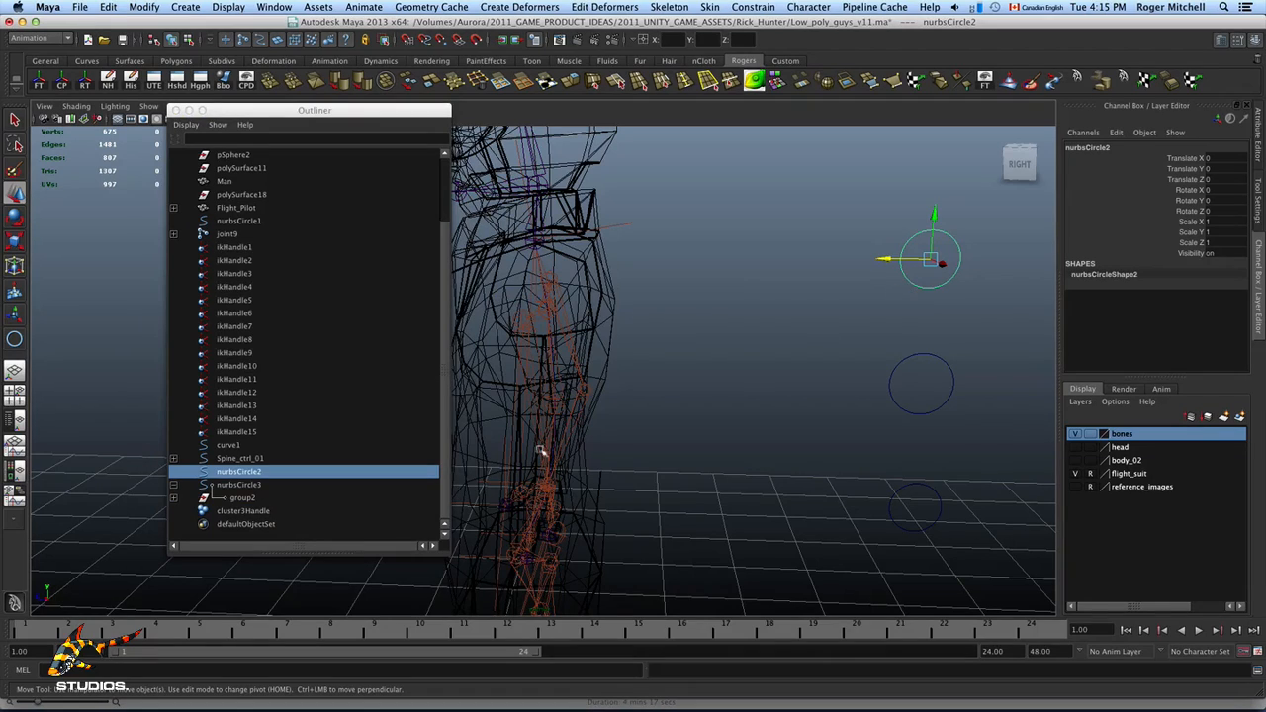
{"action": "left_click", "coordinate": [247, 511]}
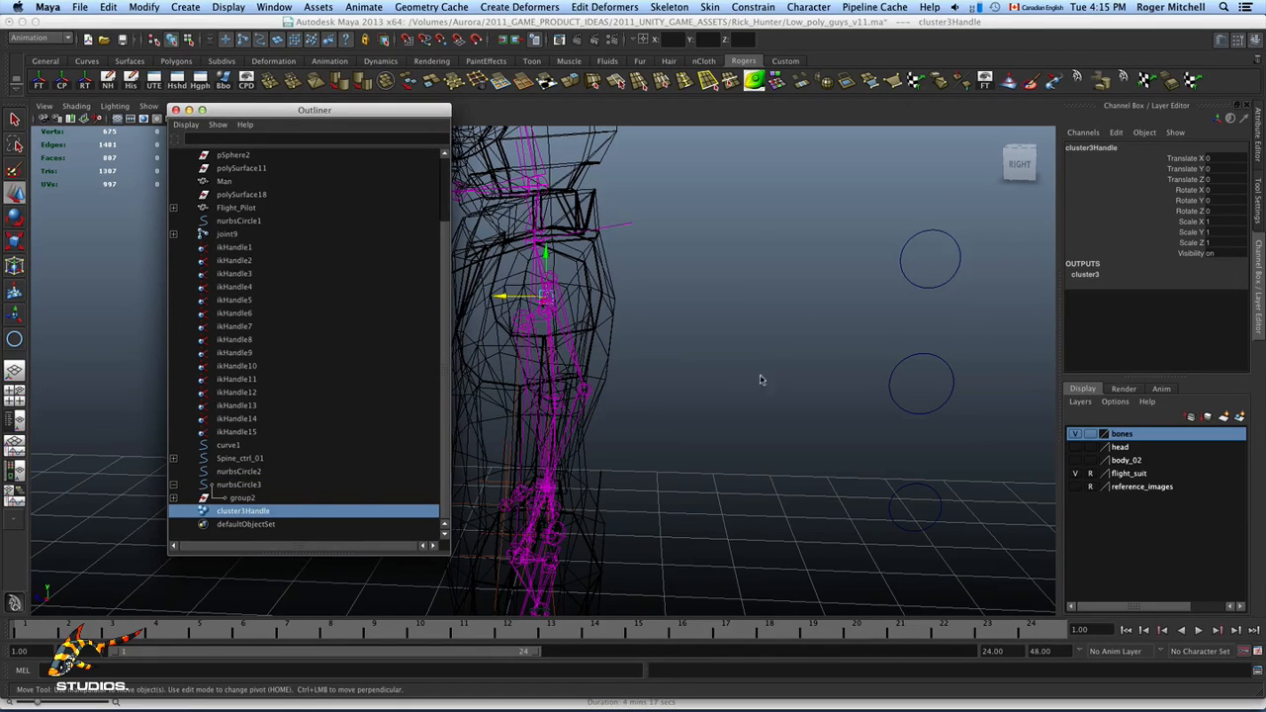
{"action": "left_click", "coordinate": [918, 287], "text": "shift"}
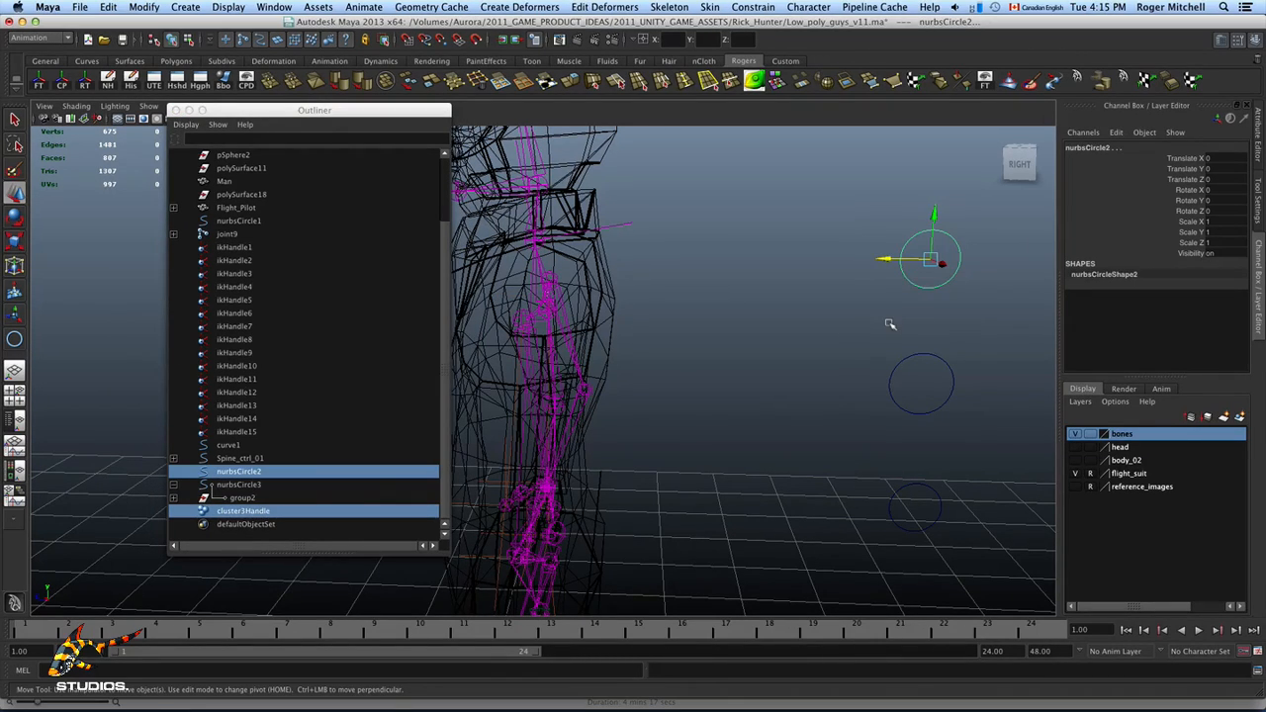
{"action": "key", "text": "p"}
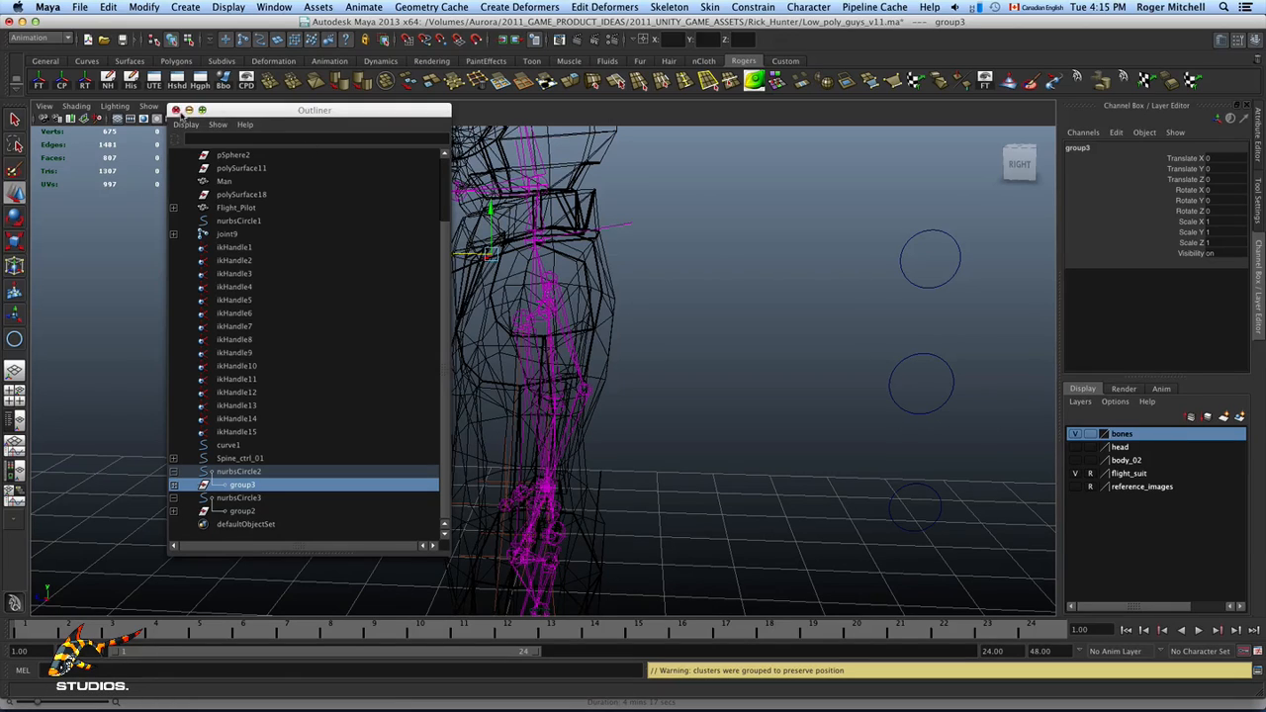
{"action": "left_click", "coordinate": [175, 110]}
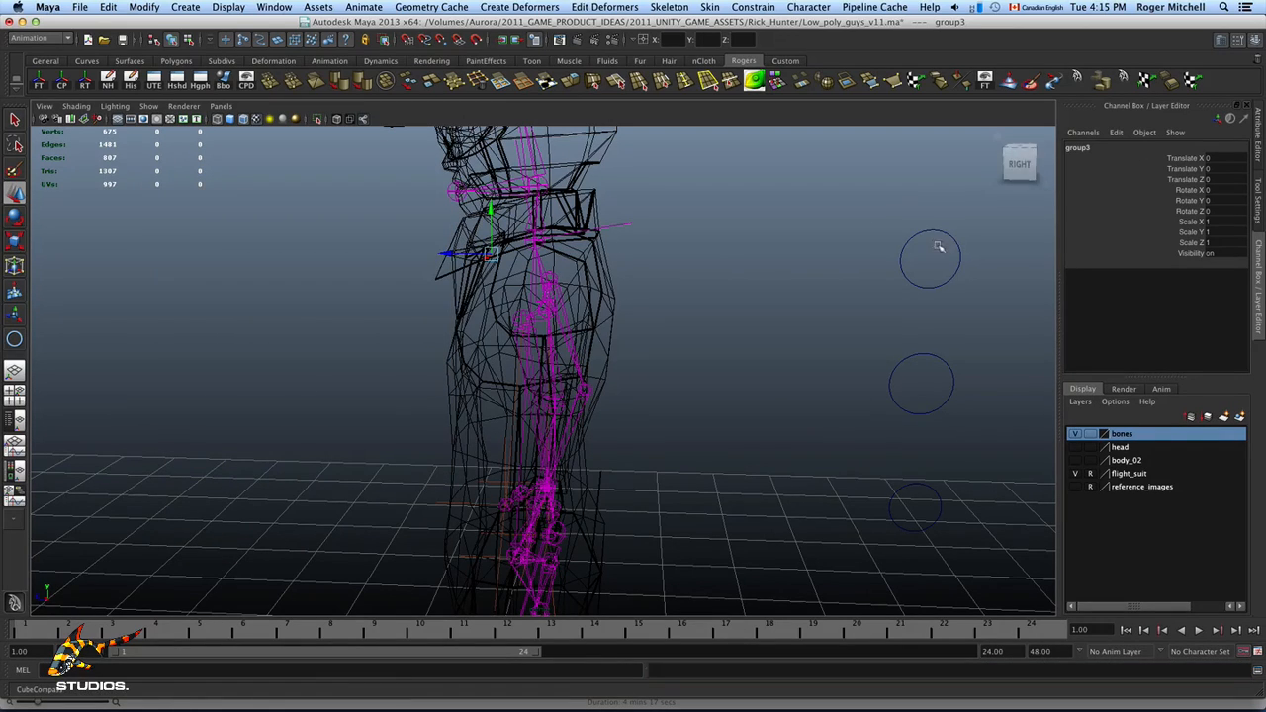
Step: Rename the uppermost spine control circle to Spine_ctrl_03
{"action": "left_click", "coordinate": [945, 280]}
{"action": "double_click", "coordinate": [1088, 146]}
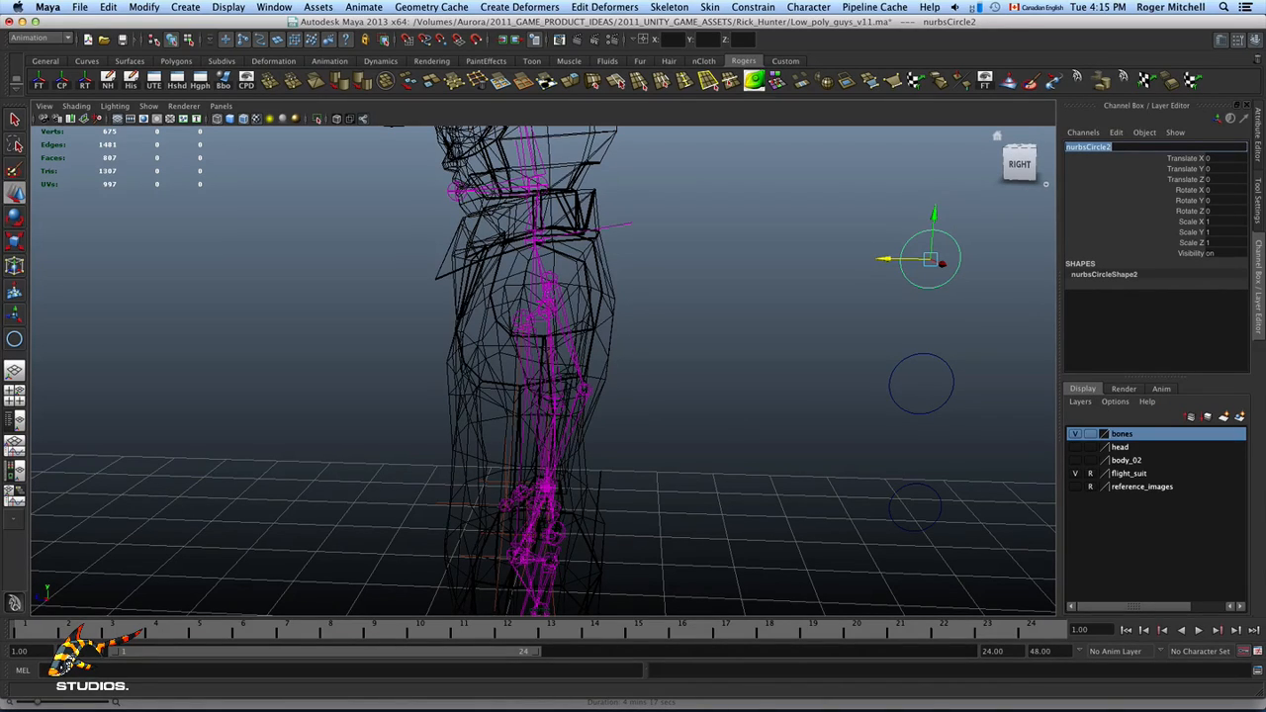
{"action": "type", "text": "C"}
{"action": "key", "text": "Return"}
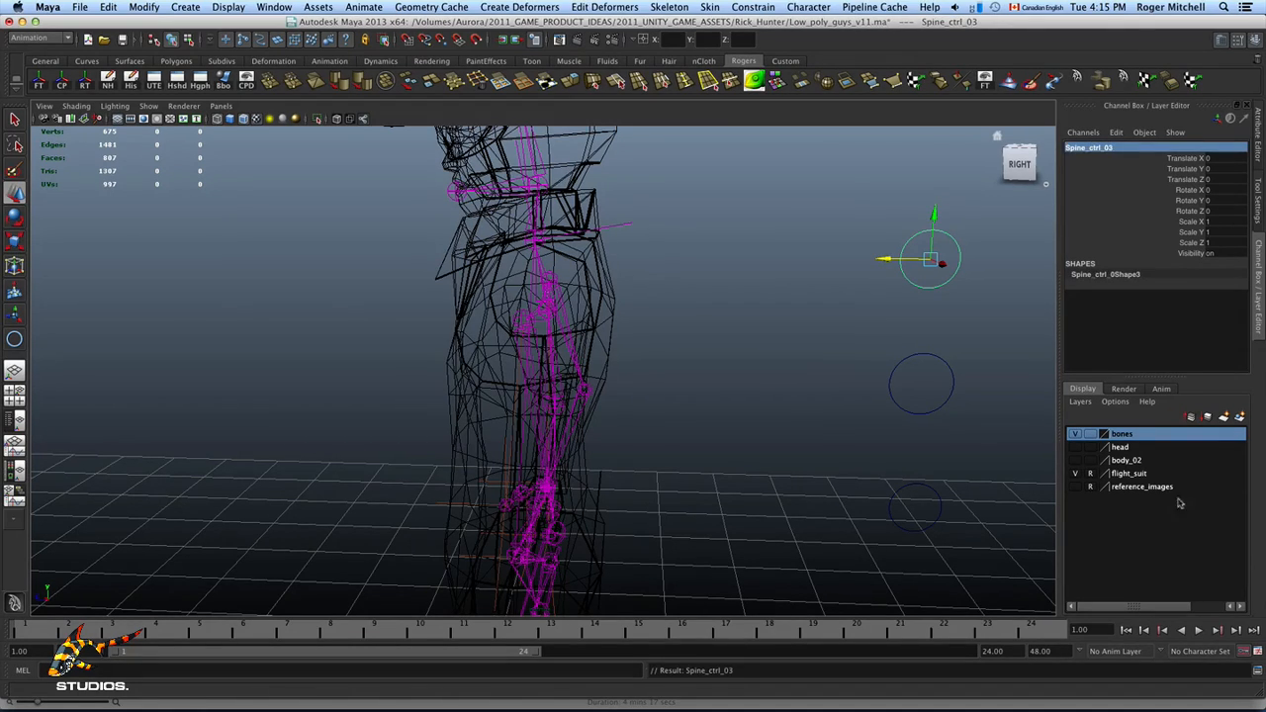
Step: Rename the middle spine control circle to Spine_ctrl_02
{"action": "left_click", "coordinate": [898, 406]}
{"action": "left_click", "coordinate": [896, 509]}
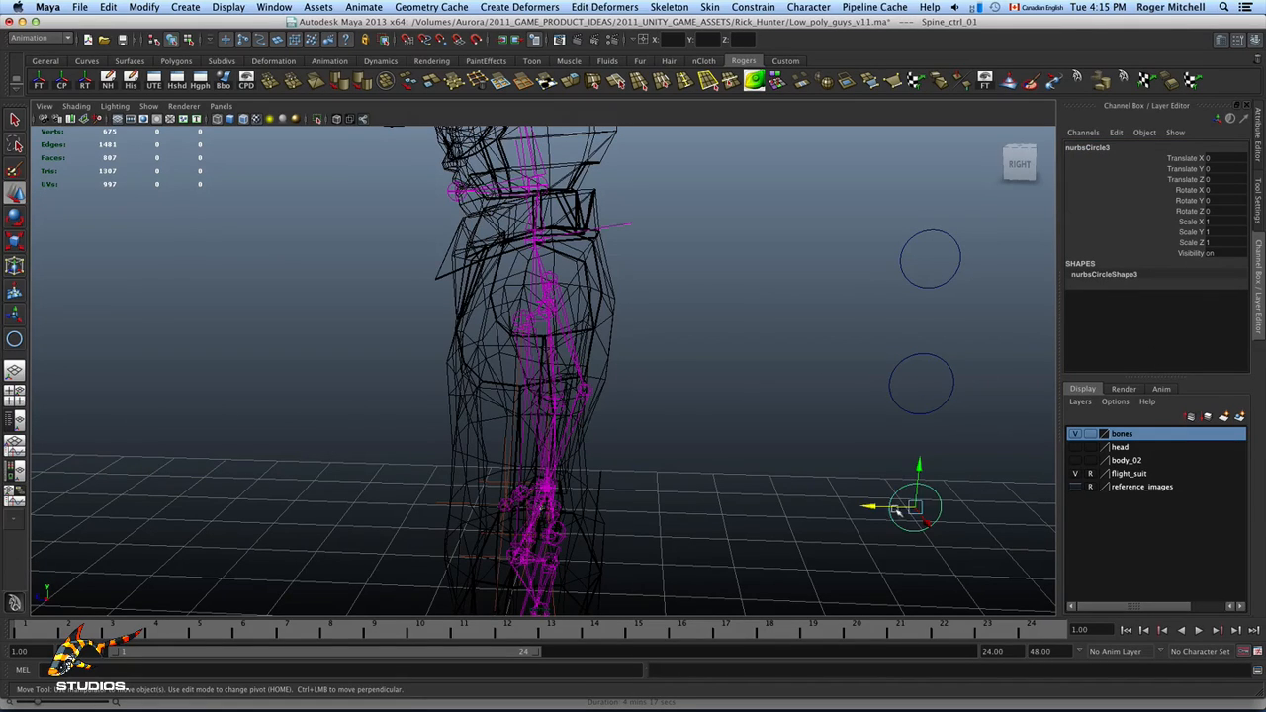
{"action": "left_click", "coordinate": [939, 401]}
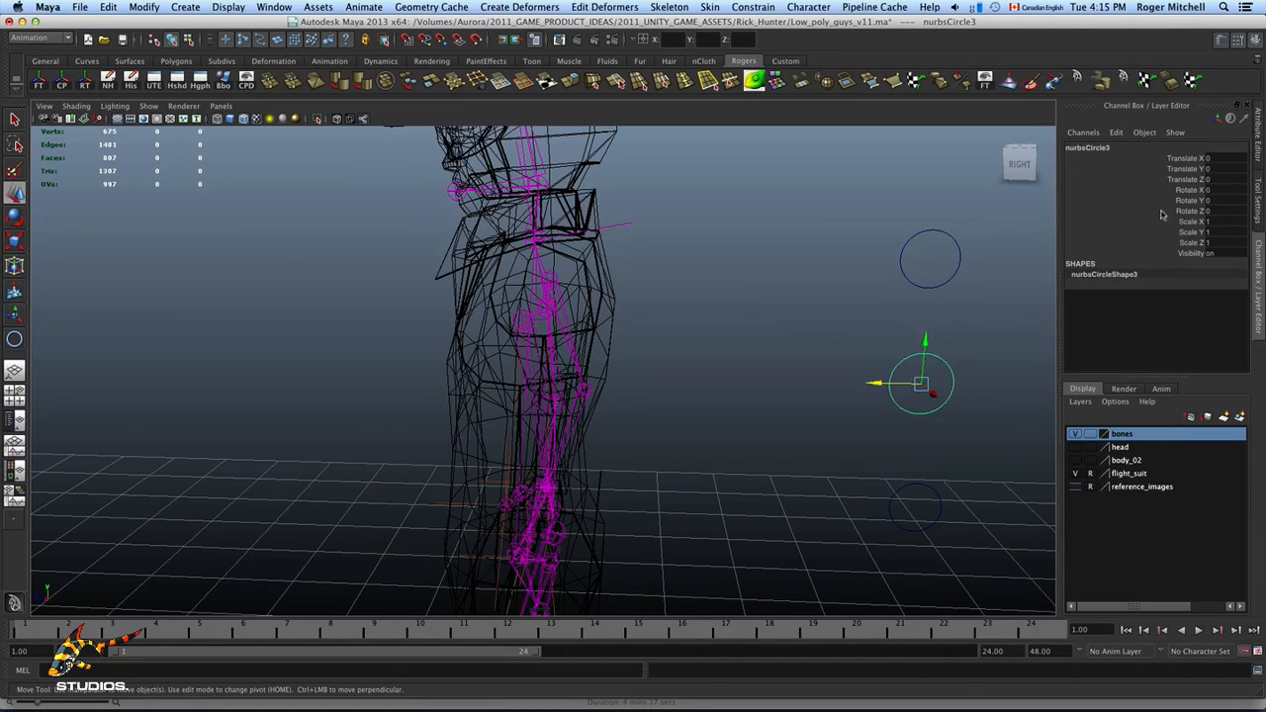
{"action": "left_click", "coordinate": [1087, 148]}
{"action": "type", "text": "Spine_ctrl_0"}
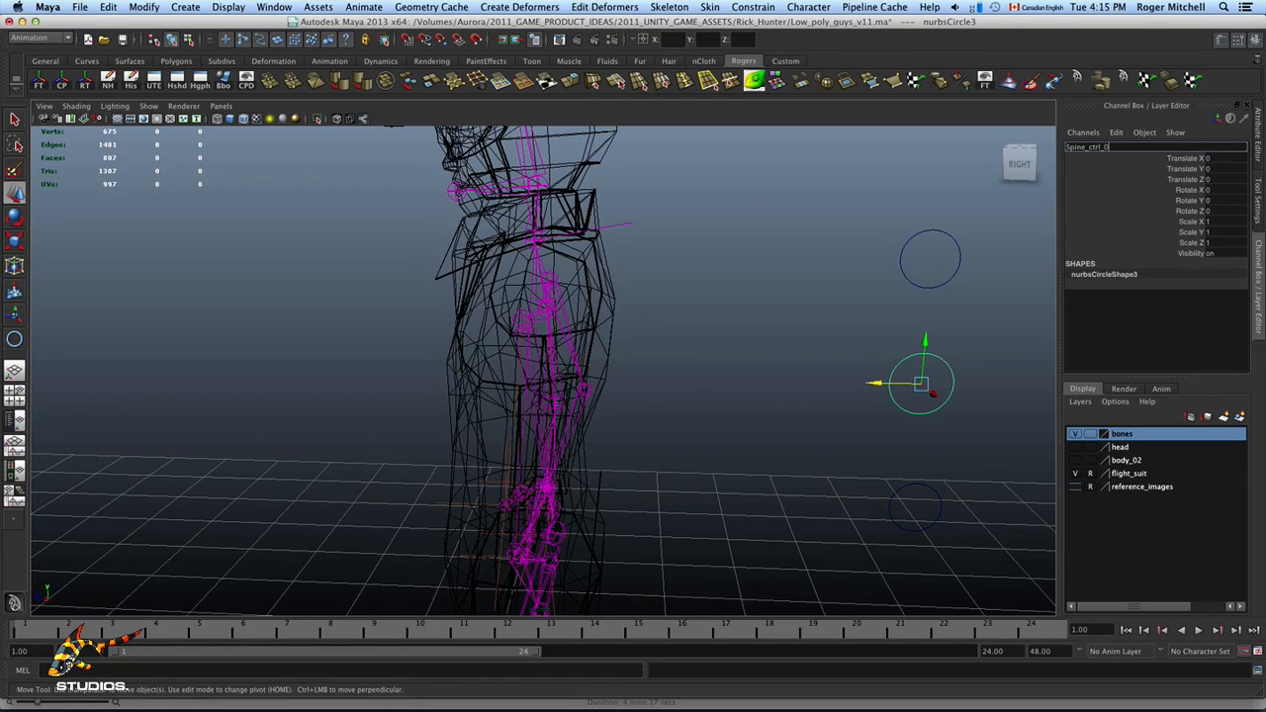
{"action": "type", "text": "2"}
{"action": "key", "text": "Return"}
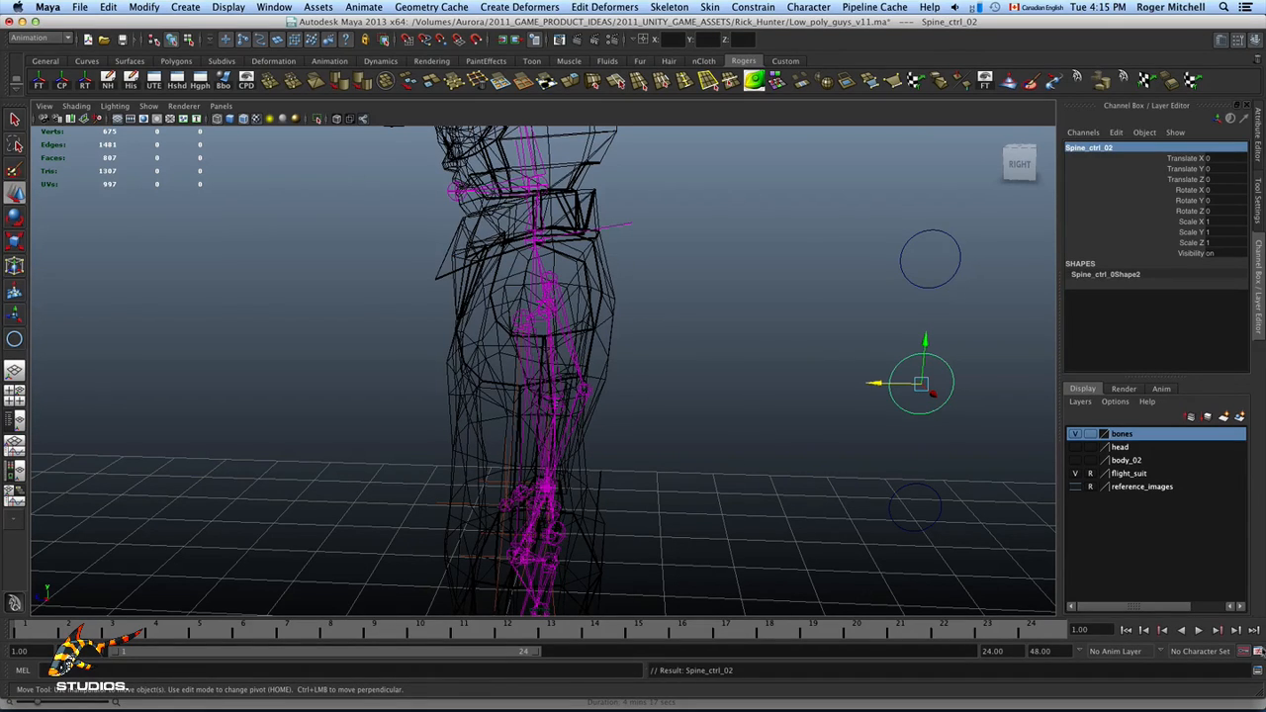
Step: Deselect the control circle and save the current scene file, Low_poly_guys_v11.ma
{"action": "left_click", "coordinate": [692, 413]}
{"action": "left_click_drag", "start_coordinate": [692, 413], "coordinate": [752, 445], "text": "alt"}
{"action": "right_click_drag", "start_coordinate": [693, 425], "coordinate": [544, 407], "text": "alt"}
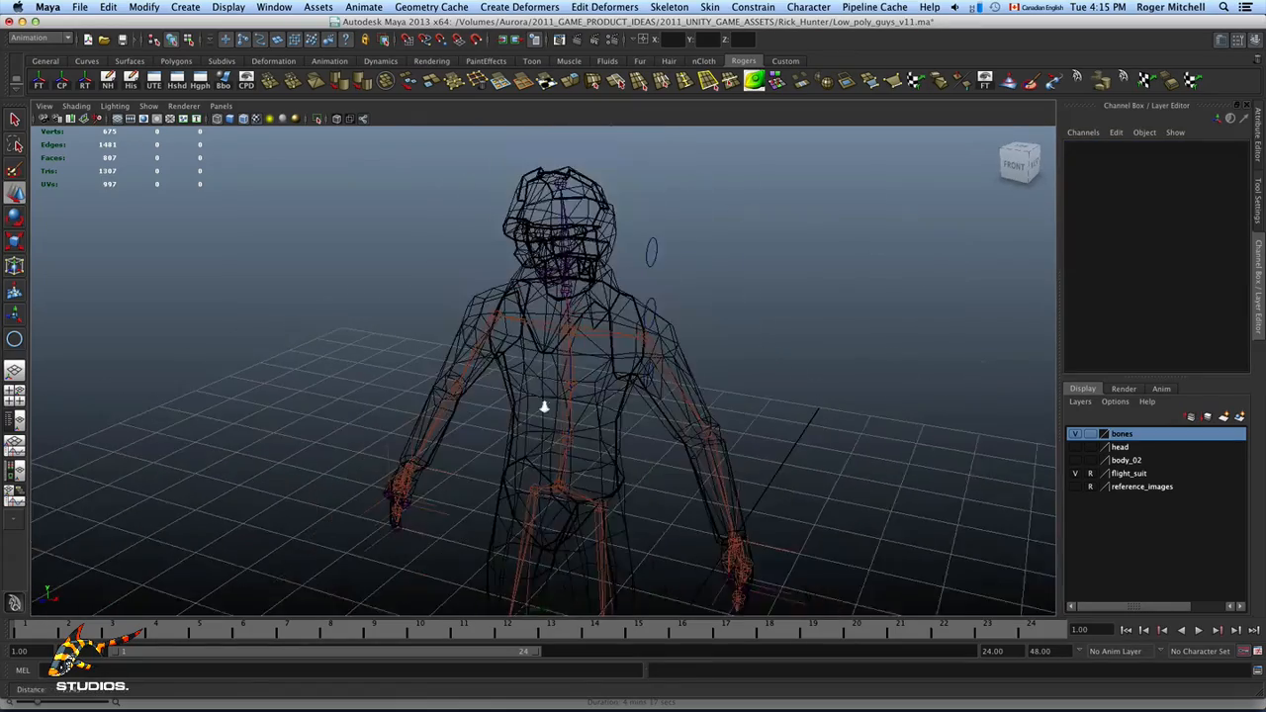
{"action": "left_click_drag", "start_coordinate": [544, 406], "coordinate": [732, 457], "text": "alt"}
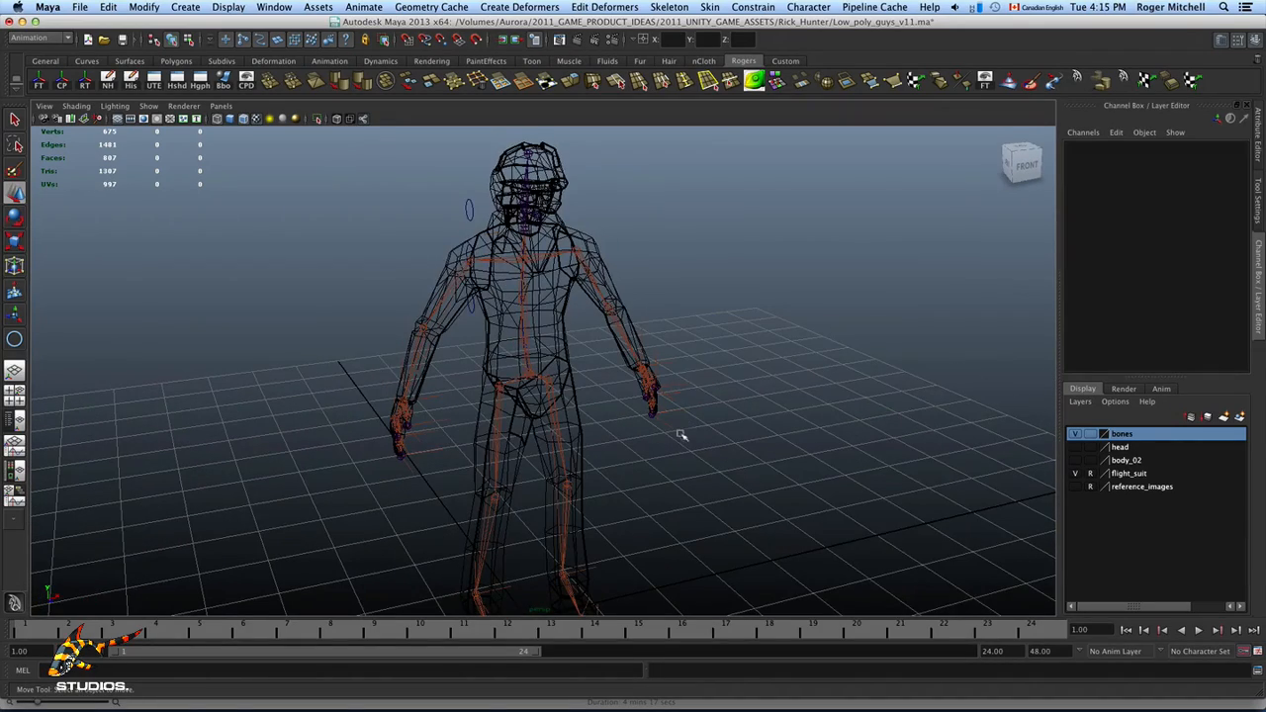
{"action": "left_click_drag", "start_coordinate": [485, 511], "coordinate": [470, 444], "text": "alt"}
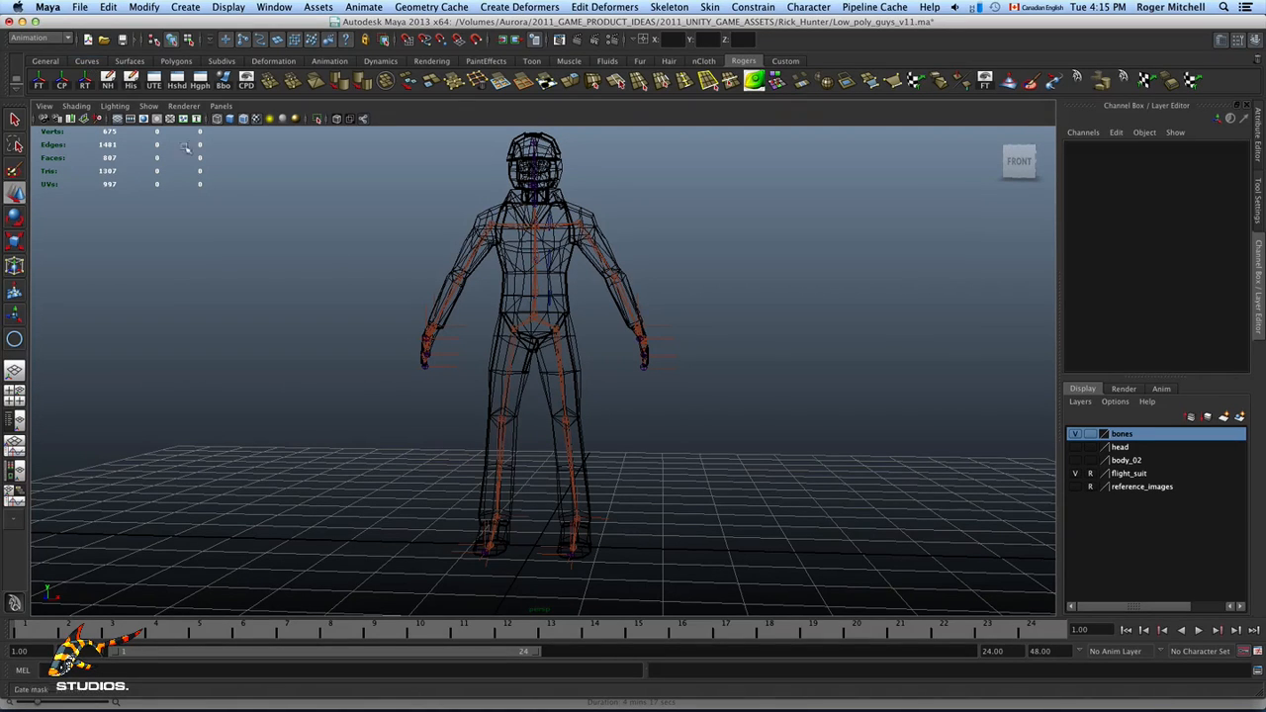
{"action": "left_click_drag", "start_coordinate": [686, 424], "coordinate": [638, 496], "text": "alt"}
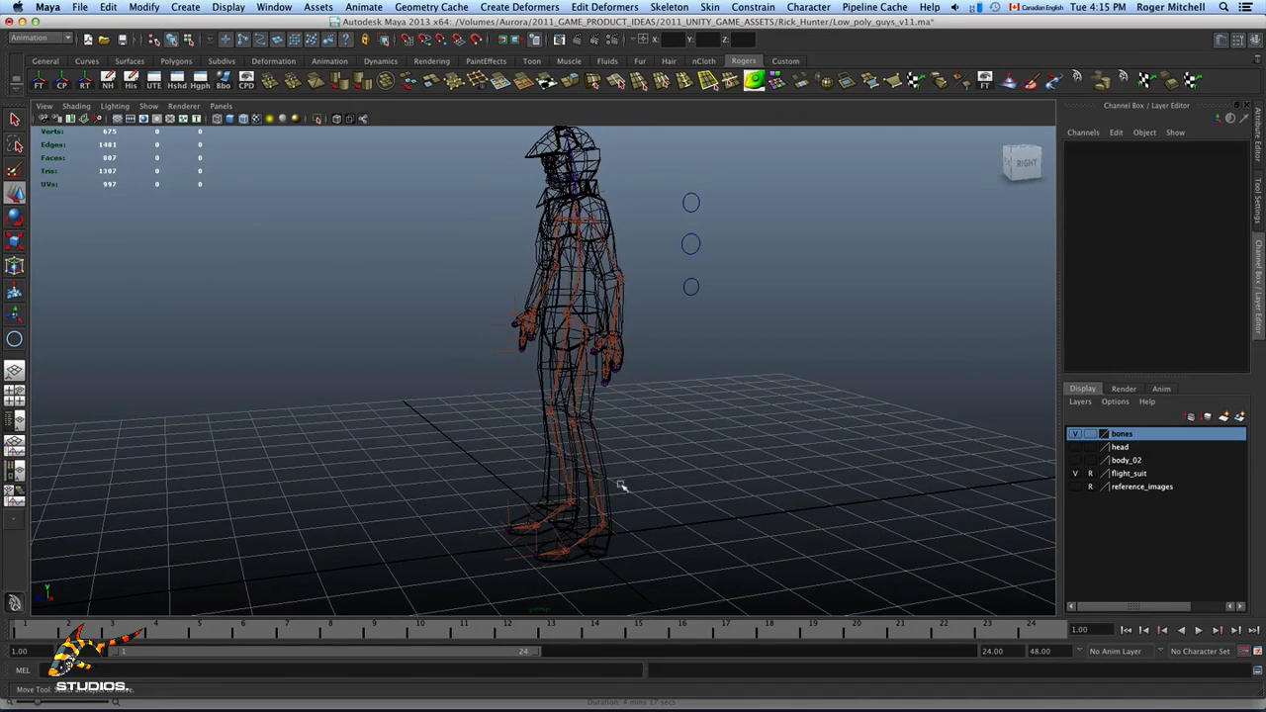
{"action": "left_click_drag", "start_coordinate": [623, 437], "coordinate": [655, 423], "text": "alt"}
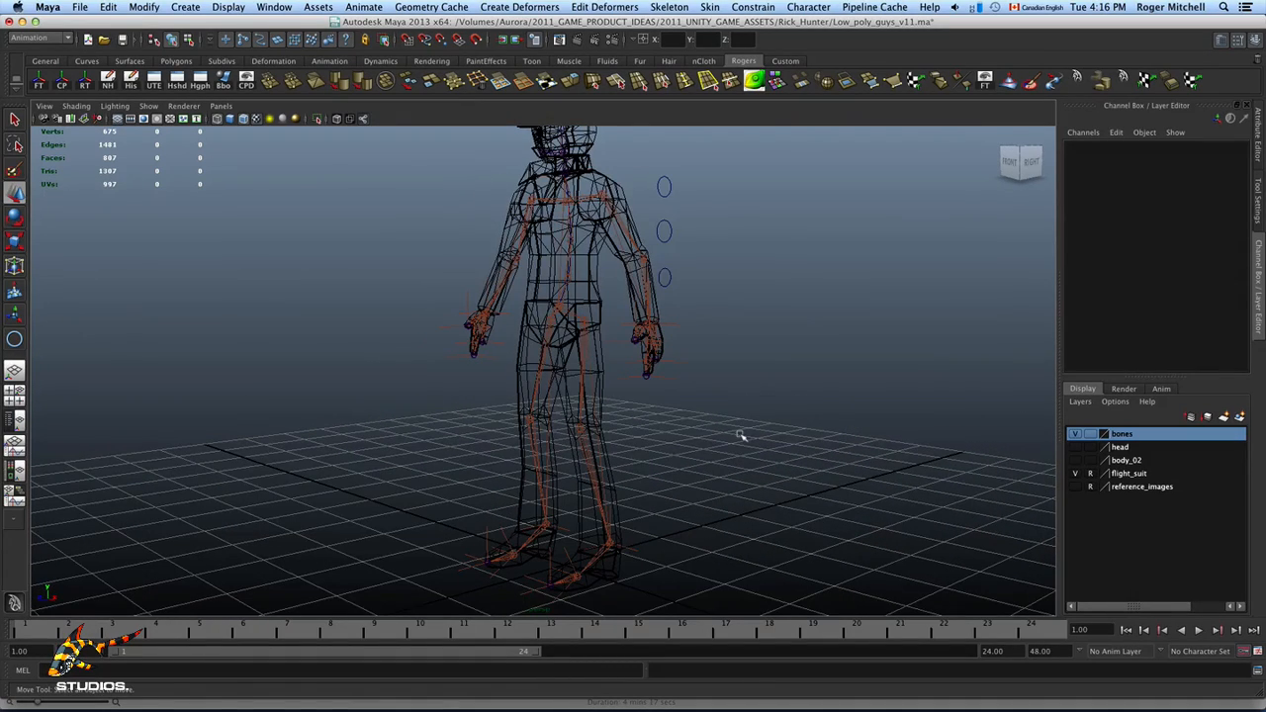
{"action": "key", "text": "super+s"}
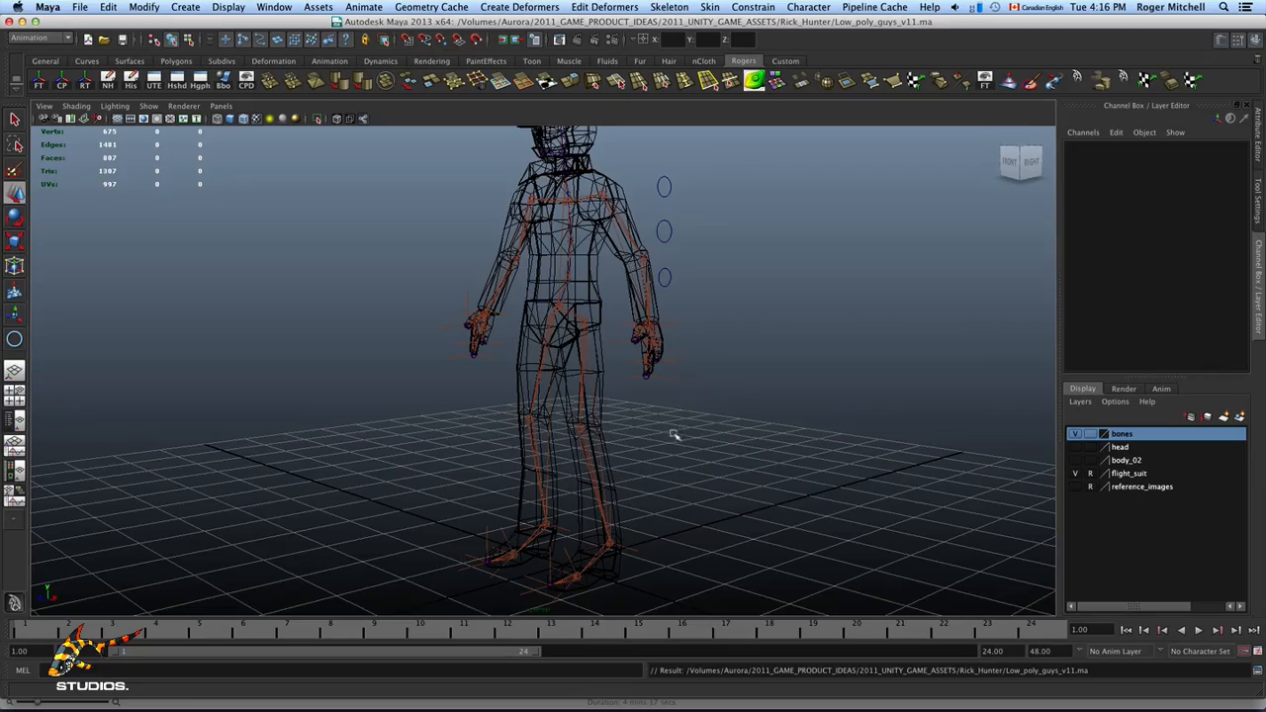
{"action": "left_click_drag", "start_coordinate": [672, 436], "coordinate": [652, 455], "text": "alt"}
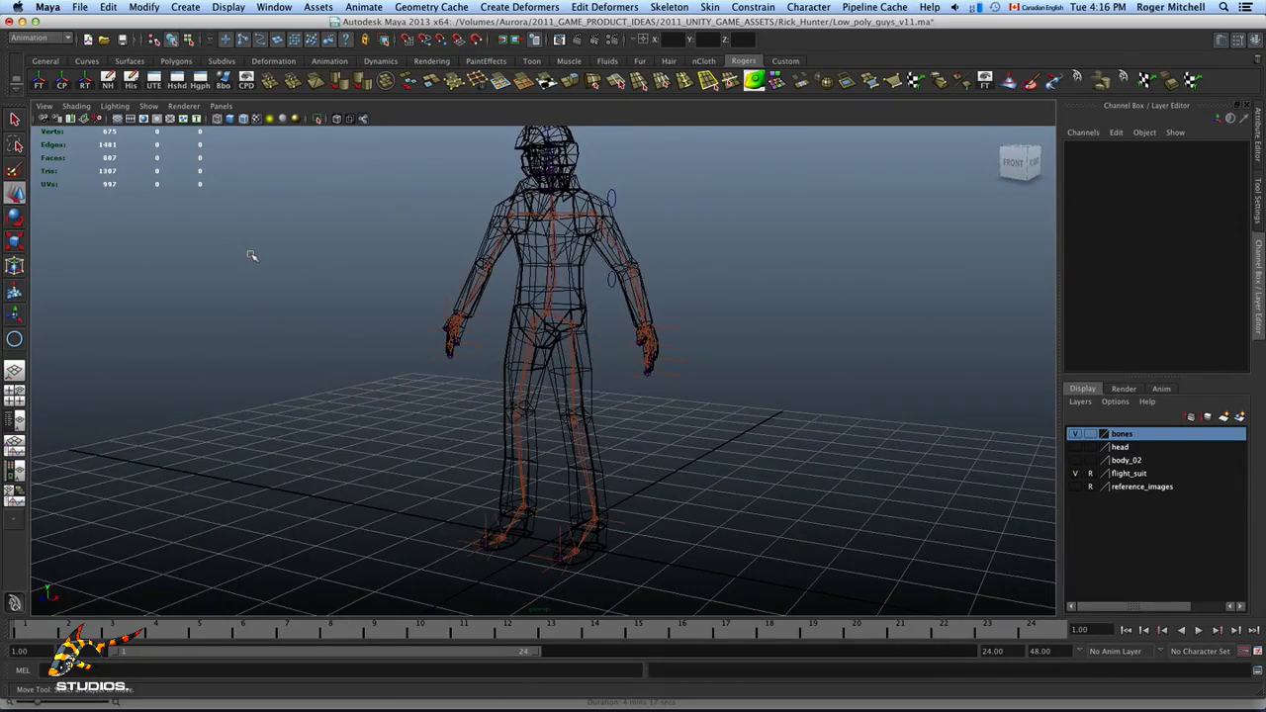